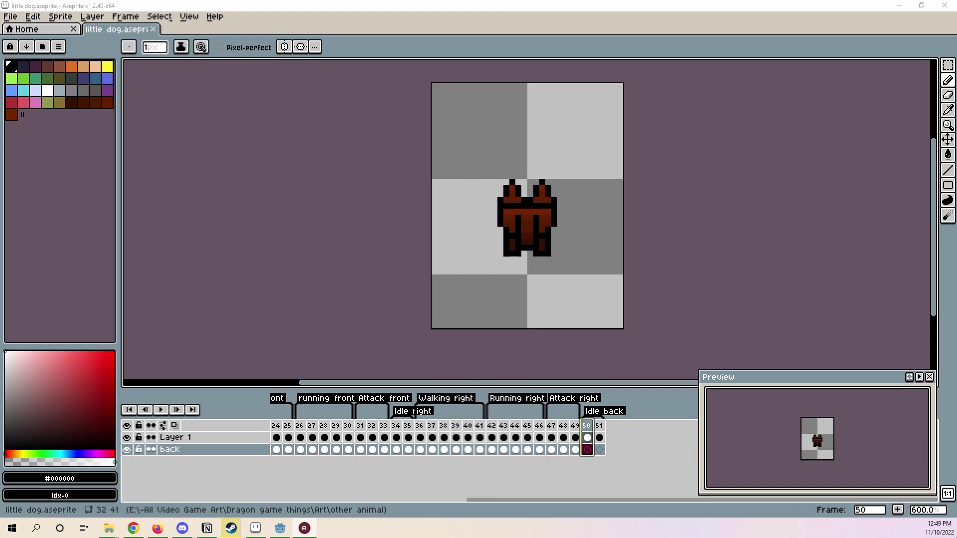
Insert a new frame after frame 50 in the back-facing idle animation and make the Layer 1 cel of frame 52 active.
{"action": "left_click", "coordinate": [603, 427]}
{"action": "left_click", "coordinate": [586, 427]}
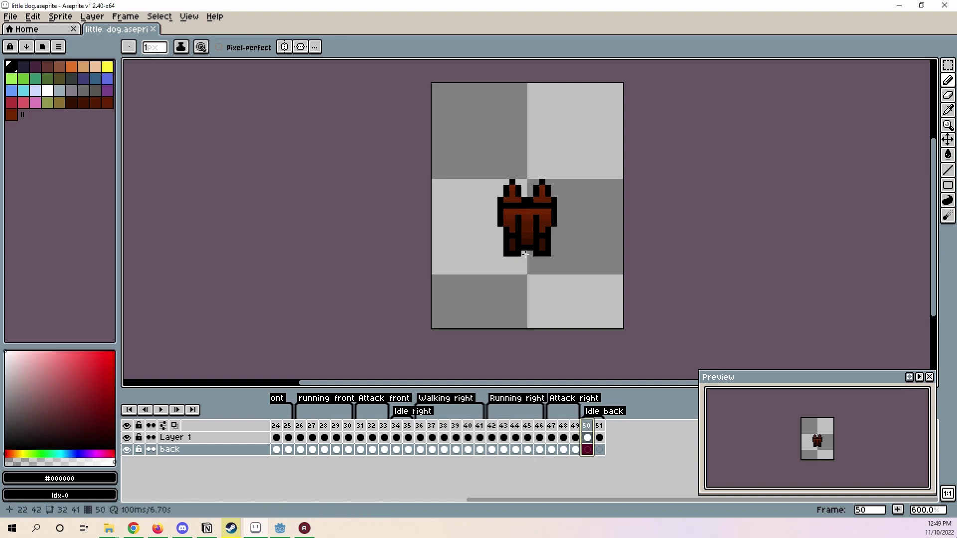
{"action": "scroll", "coordinate": [526, 254], "scroll_direction": "up", "scroll_amount": 4}
{"action": "scroll", "coordinate": [593, 294], "scroll_direction": "down", "scroll_amount": 2}
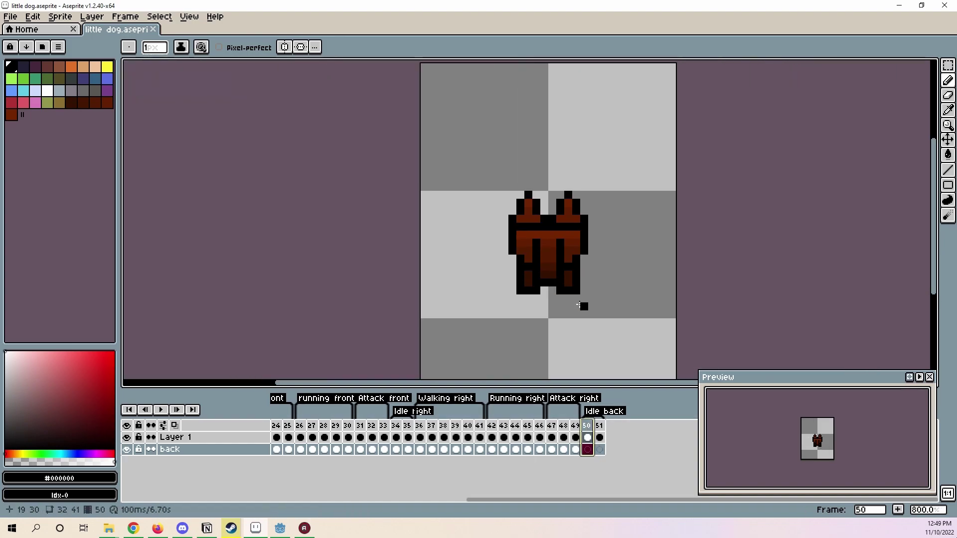
{"action": "right_click", "coordinate": [588, 425]}
{"action": "left_click", "coordinate": [619, 442]}
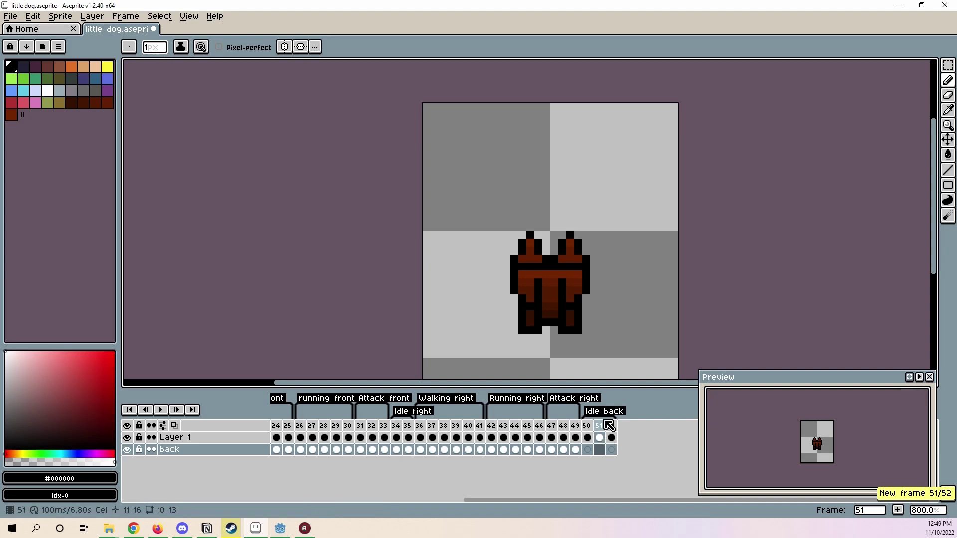
{"action": "left_click", "coordinate": [610, 425]}
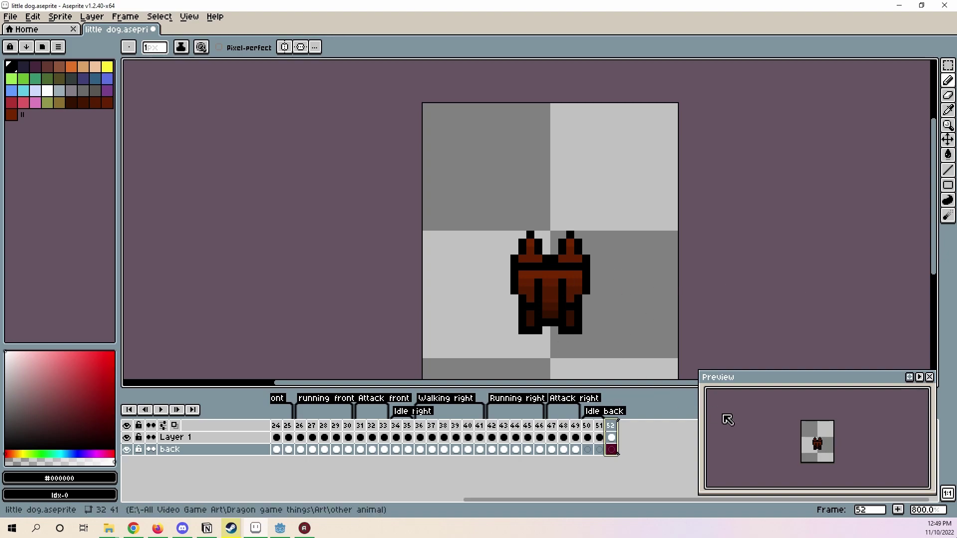
{"action": "left_click", "coordinate": [612, 437]}
Compare the back-facing dog across frames 50, 51 and 52, ending on frame 52.
{"action": "left_click_drag", "start_coordinate": [750, 312], "coordinate": [781, 302]}
{"action": "scroll", "coordinate": [626, 316], "scroll_direction": "down", "scroll_amount": 5}
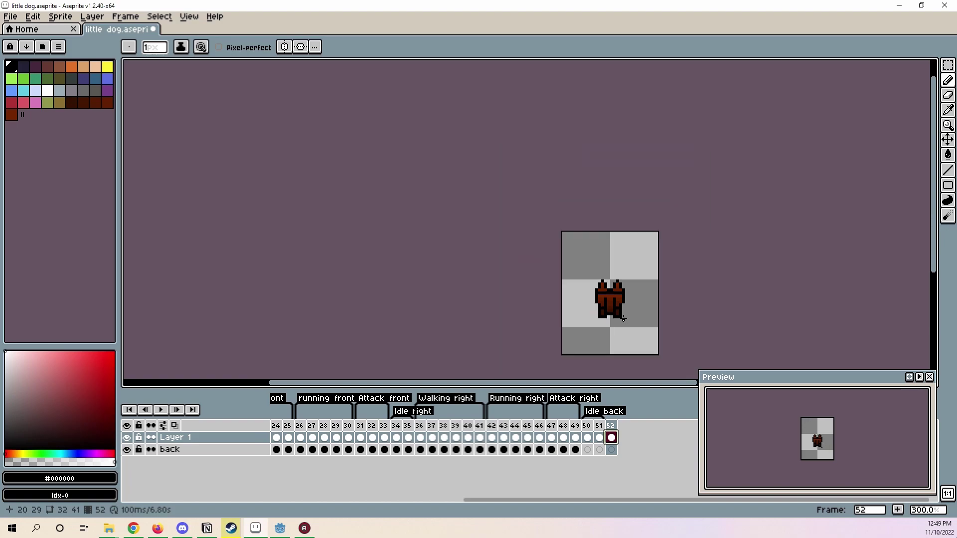
{"action": "scroll", "coordinate": [623, 318], "scroll_direction": "up", "scroll_amount": 5}
{"action": "scroll", "coordinate": [620, 325], "scroll_direction": "down", "scroll_amount": 4}
{"action": "left_click_drag", "start_coordinate": [675, 336], "coordinate": [774, 278]}
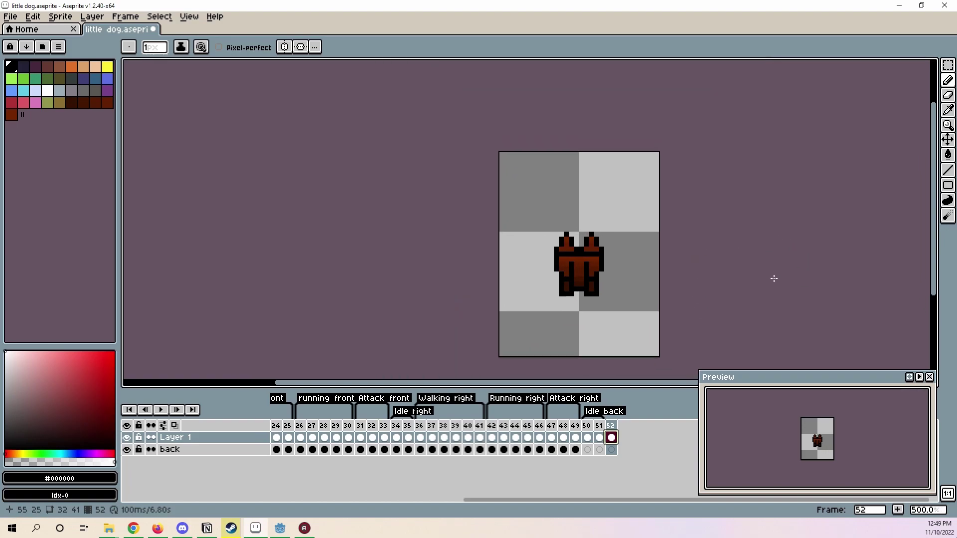
{"action": "left_click", "coordinate": [602, 426]}
{"action": "left_click", "coordinate": [588, 427]}
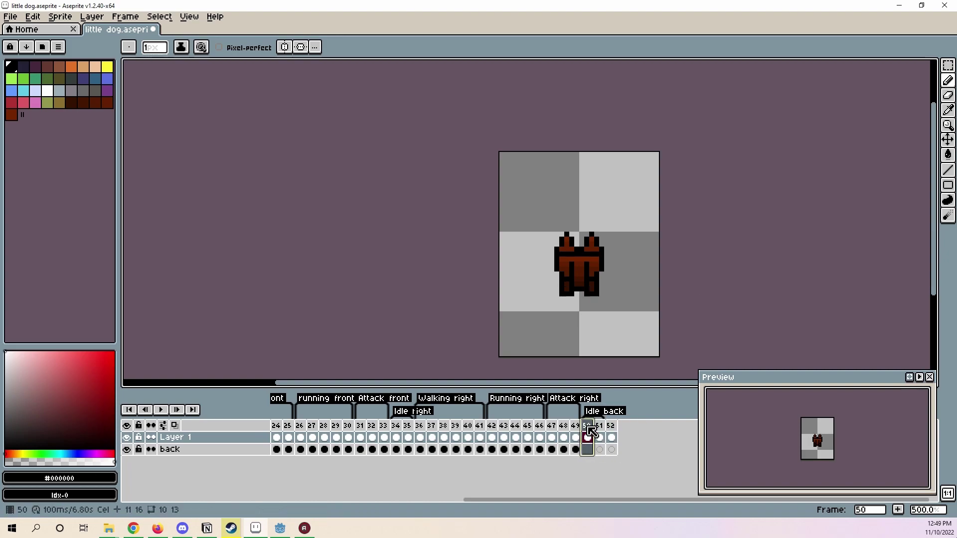
{"action": "left_click", "coordinate": [601, 426]}
{"action": "left_click", "coordinate": [613, 426]}
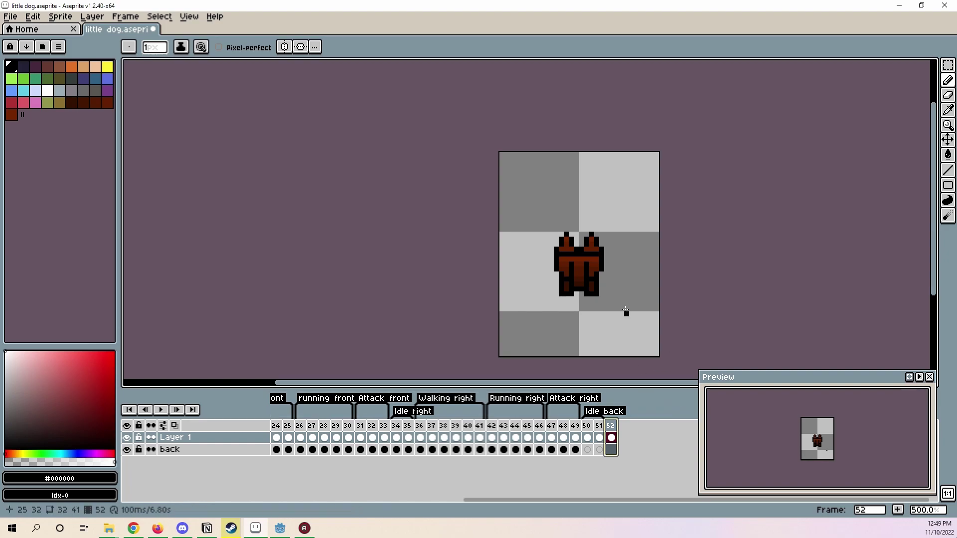
{"action": "left_click_drag", "start_coordinate": [794, 282], "coordinate": [785, 221]}
{"action": "scroll", "coordinate": [785, 221], "scroll_direction": "up", "scroll_amount": 2}
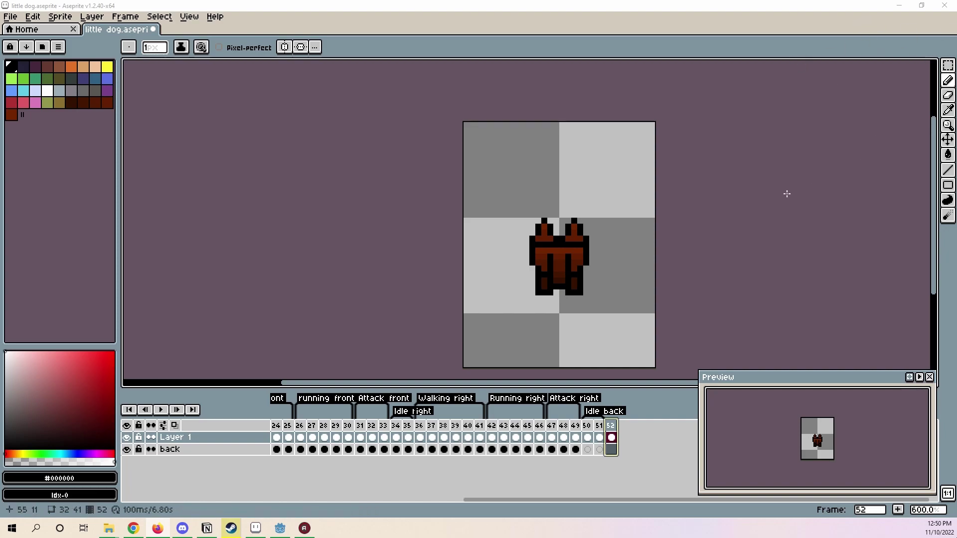
{"action": "scroll", "coordinate": [658, 190], "scroll_direction": "up", "scroll_amount": 2}
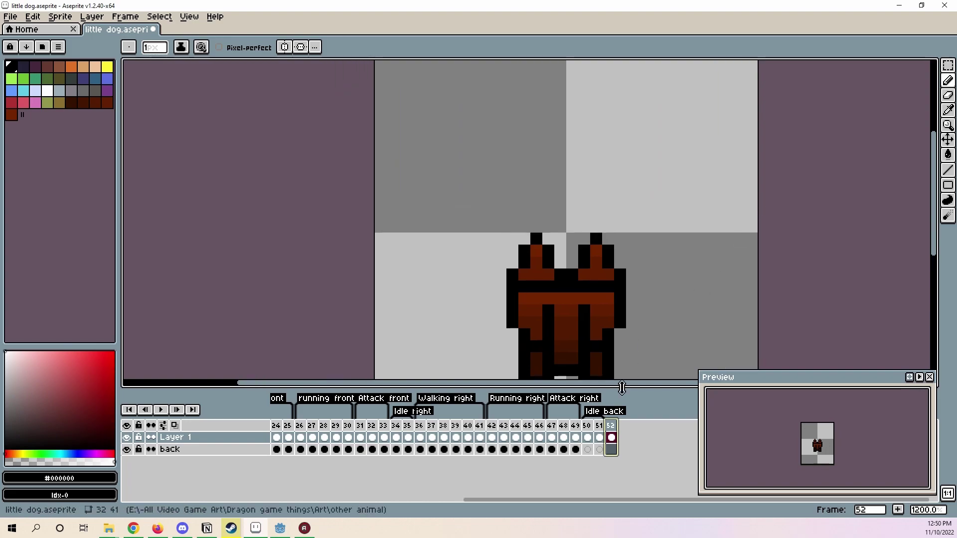
Switch to the rectangular marquee tool on the Layer 1 cel of frame 52 and save the sprite file.
{"action": "left_click", "coordinate": [612, 437]}
{"action": "left_click_drag", "start_coordinate": [786, 289], "coordinate": [753, 210]}
{"action": "scroll", "coordinate": [752, 209], "scroll_direction": "down", "scroll_amount": 1}
{"action": "scroll", "coordinate": [758, 130], "scroll_direction": "up", "scroll_amount": 1}
{"action": "left_click_drag", "start_coordinate": [758, 129], "coordinate": [781, 141]}
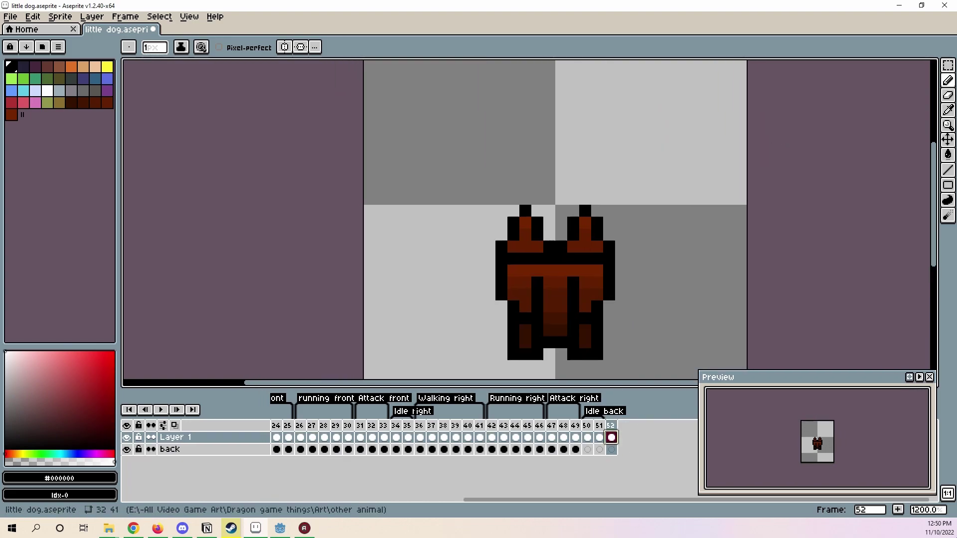
{"action": "left_click", "coordinate": [946, 66]}
{"action": "scroll", "coordinate": [560, 177], "scroll_direction": "left", "scroll_amount": 2}
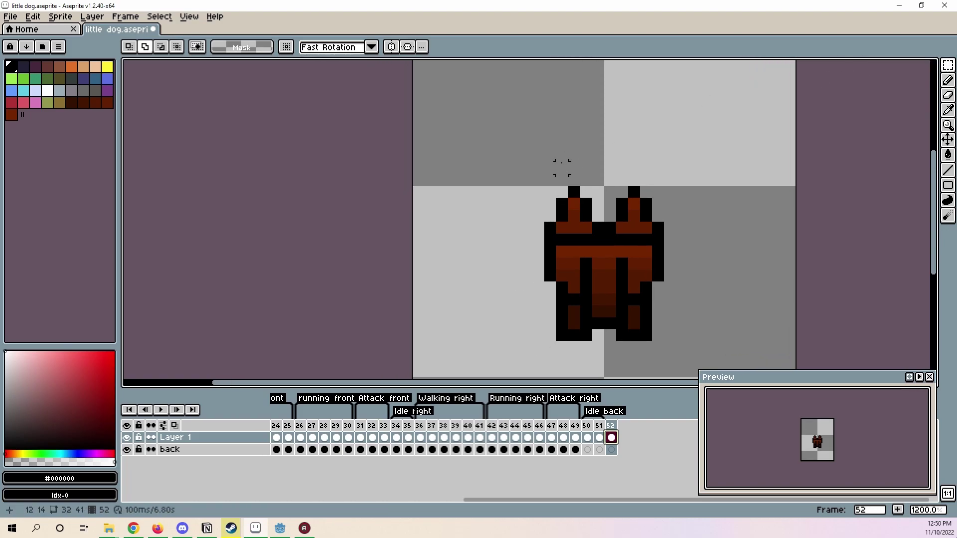
{"action": "left_click_drag", "start_coordinate": [577, 185], "coordinate": [552, 168]}
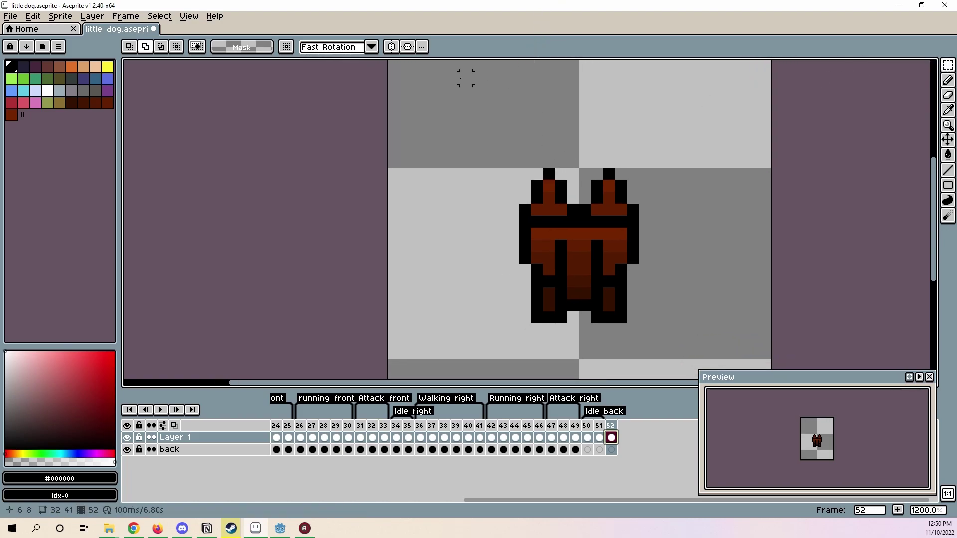
{"action": "key", "text": "ctrl+s"}
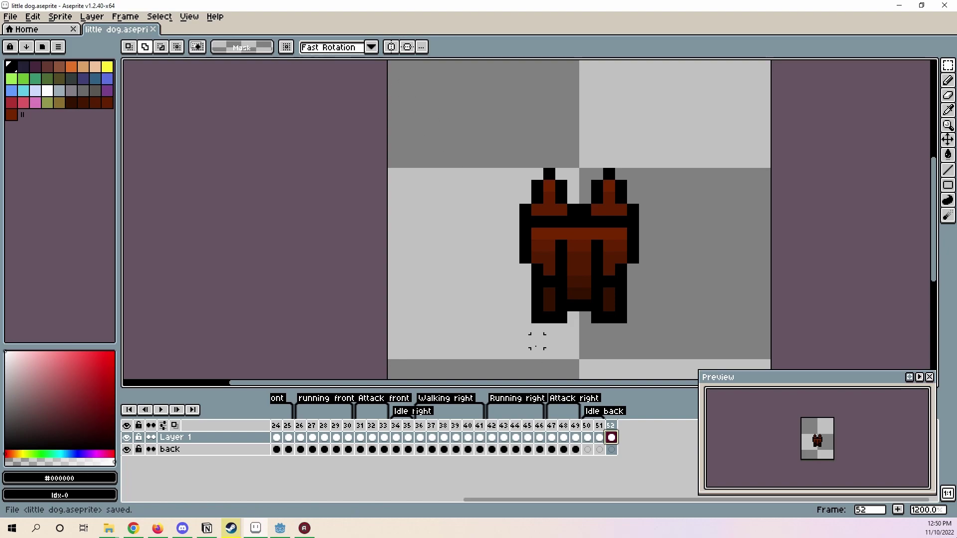
{"action": "scroll", "coordinate": [537, 341], "scroll_direction": "up", "scroll_amount": 3}
{"action": "left_click_drag", "start_coordinate": [537, 243], "coordinate": [632, 315]}
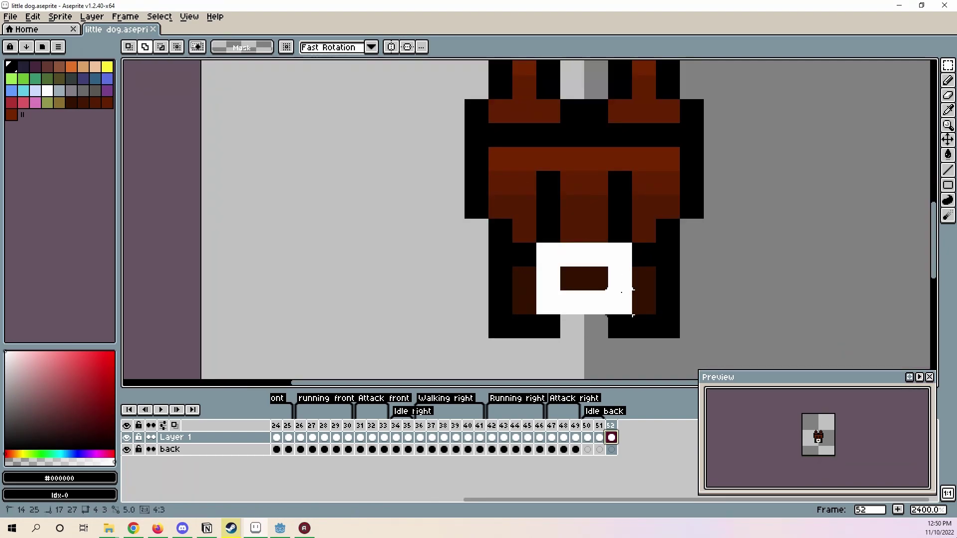
{"action": "right_click", "coordinate": [621, 292]}
{"action": "left_click_drag", "start_coordinate": [549, 254], "coordinate": [623, 298]}
{"action": "key", "text": "ctrl+z"}
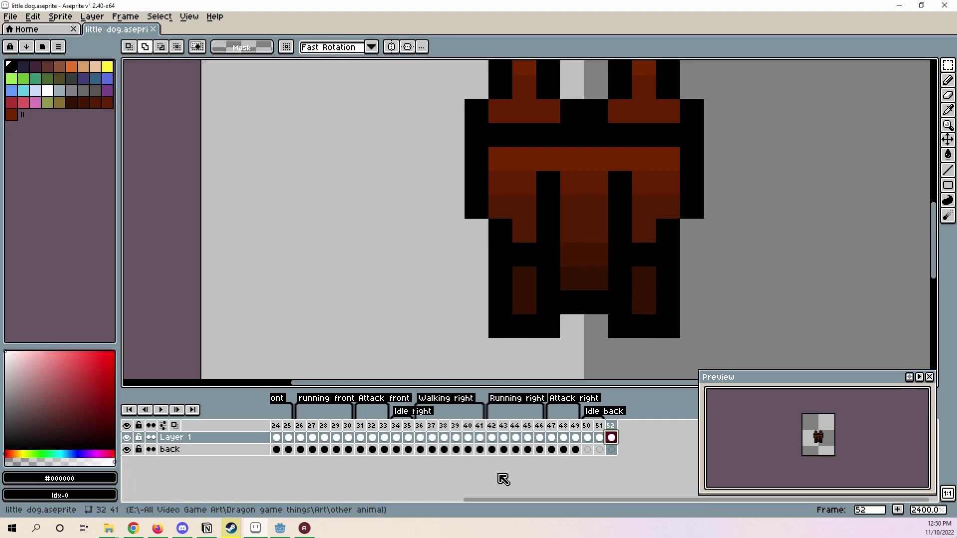
Examine frame 20 of the Walking front animation with Layer 1 hidden and shown to see which legs sit on the back layer.
{"action": "left_click_drag", "start_coordinate": [521, 500], "coordinate": [419, 503]}
{"action": "mouse_move", "coordinate": [376, 426]}
{"action": "left_mouse_down"}
{"action": "mouse_move", "coordinate": [447, 429]}
{"action": "mouse_move", "coordinate": [374, 428]}
{"action": "left_mouse_up"}
{"action": "left_click", "coordinate": [128, 449]}
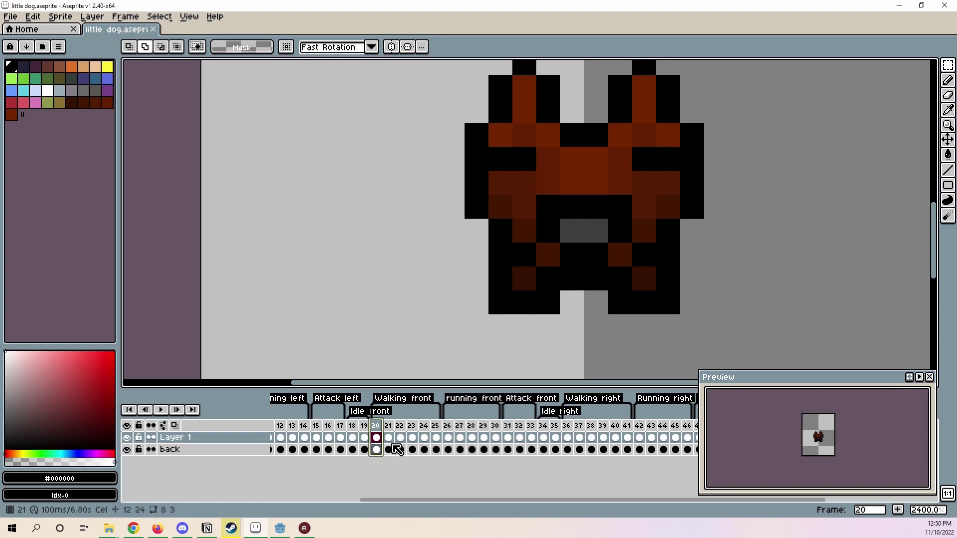
{"action": "left_click", "coordinate": [150, 449]}
{"action": "left_click", "coordinate": [128, 438]}
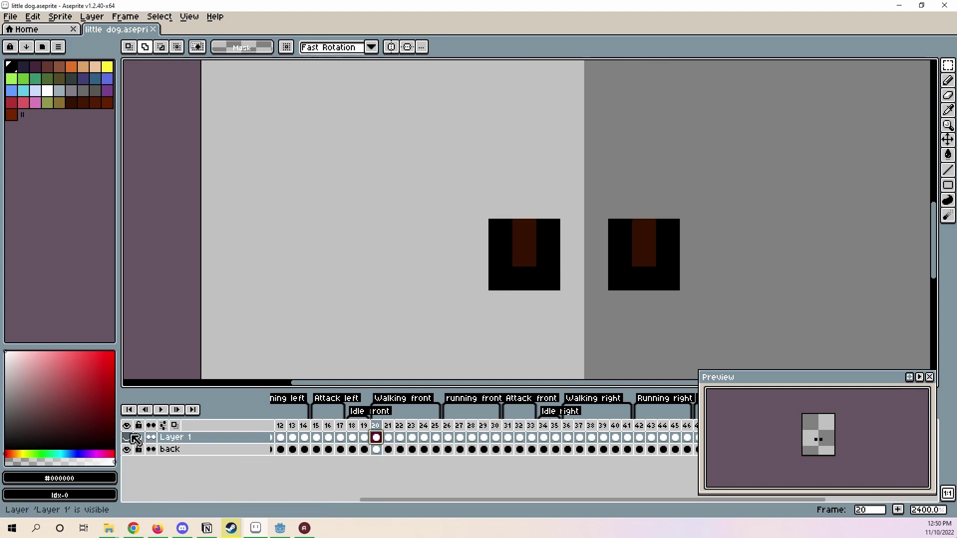
{"action": "left_click", "coordinate": [128, 450]}
{"action": "left_click", "coordinate": [127, 450]}
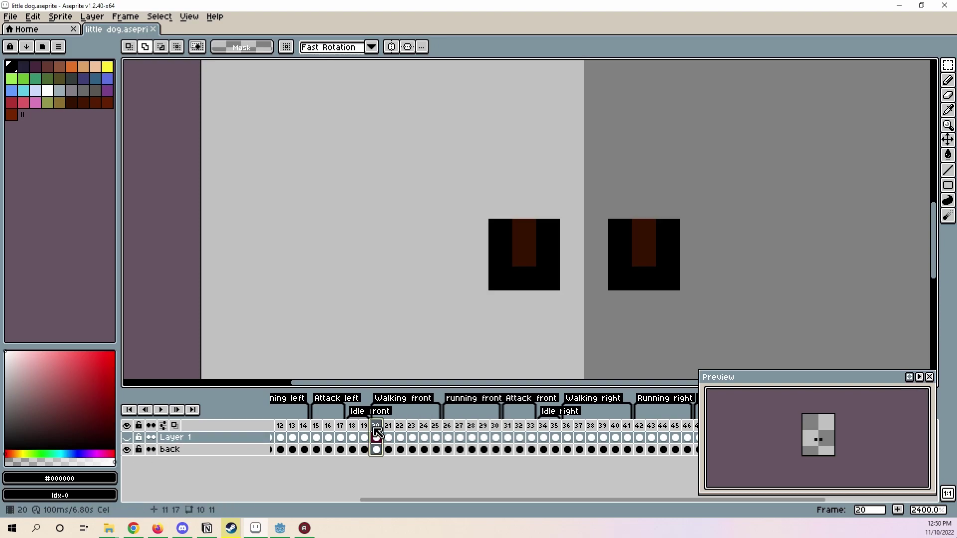
{"action": "left_click", "coordinate": [126, 438]}
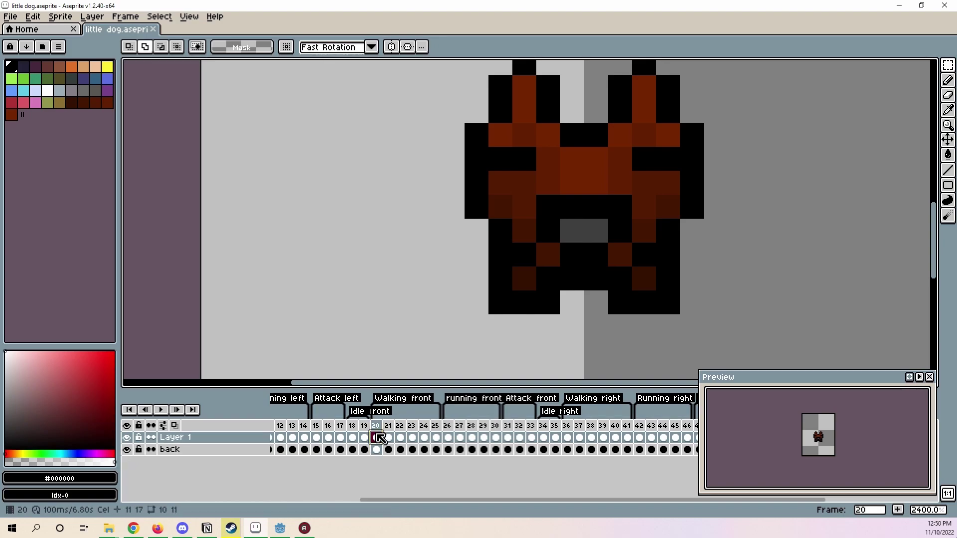
{"action": "left_click", "coordinate": [673, 307]}
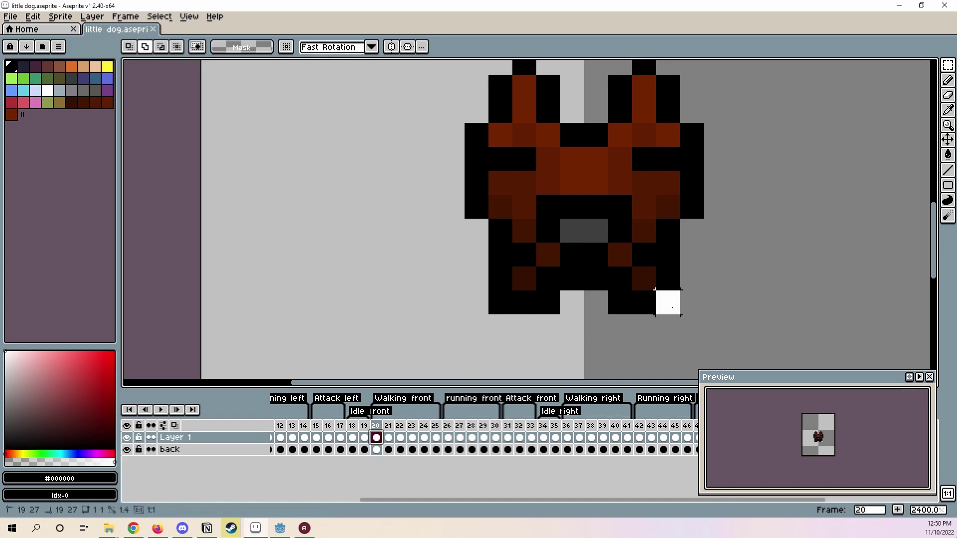
{"action": "left_click_drag", "start_coordinate": [668, 303], "coordinate": [623, 305]}
{"action": "scroll", "coordinate": [644, 281], "scroll_direction": "up", "scroll_amount": 2}
{"action": "right_click", "coordinate": [644, 279]}
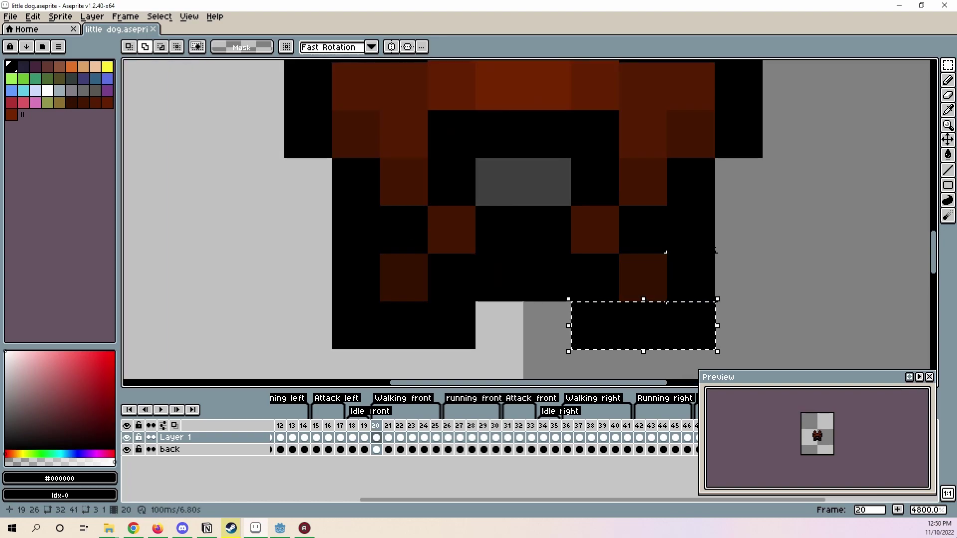
{"action": "scroll", "coordinate": [639, 238], "scroll_direction": "down", "scroll_amount": 4}
{"action": "key", "text": "ctrl+d"}
Compare frames 19, 20 and 21 around the start of Walking front to study how the body and legs shift.
{"action": "left_click_drag", "start_coordinate": [508, 501], "coordinate": [701, 481]}
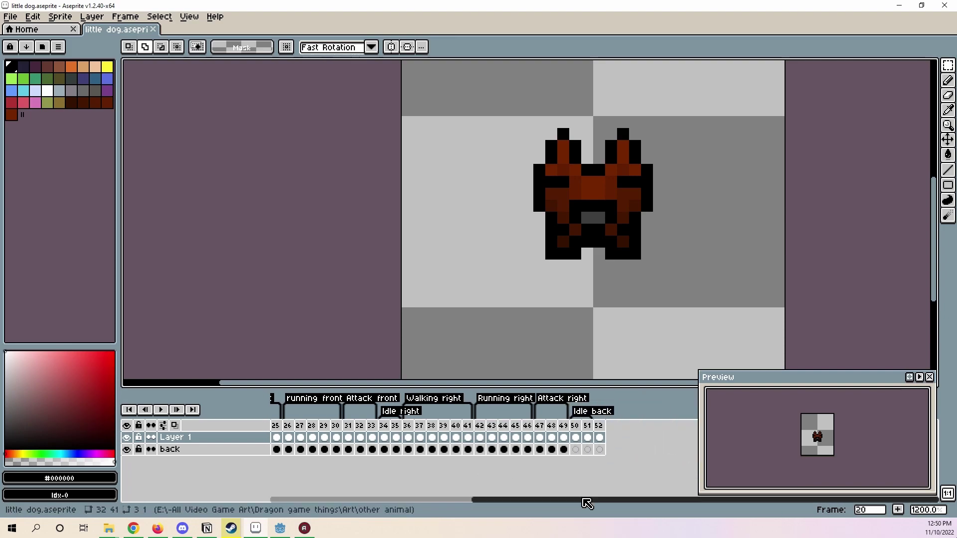
{"action": "left_click_drag", "start_coordinate": [588, 503], "coordinate": [486, 501]}
{"action": "left_click", "coordinate": [378, 425]}
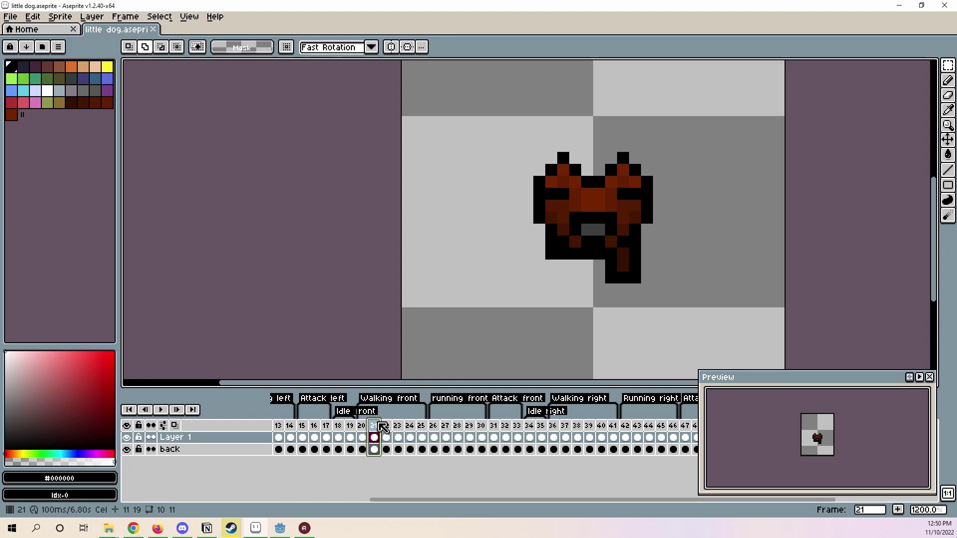
{"action": "left_click", "coordinate": [364, 427]}
{"action": "left_click", "coordinate": [375, 426]}
{"action": "left_click", "coordinate": [365, 439]}
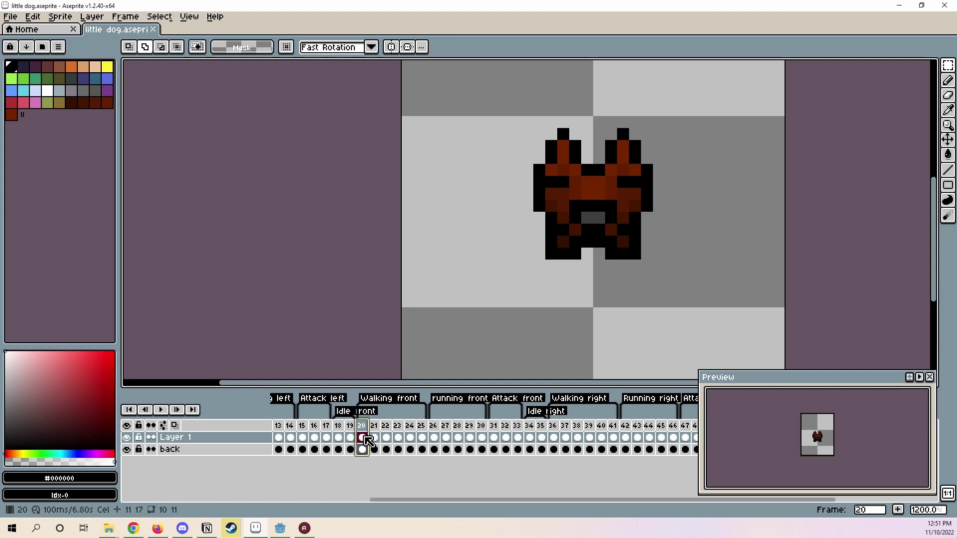
{"action": "left_click", "coordinate": [351, 427]}
{"action": "left_click", "coordinate": [361, 426]}
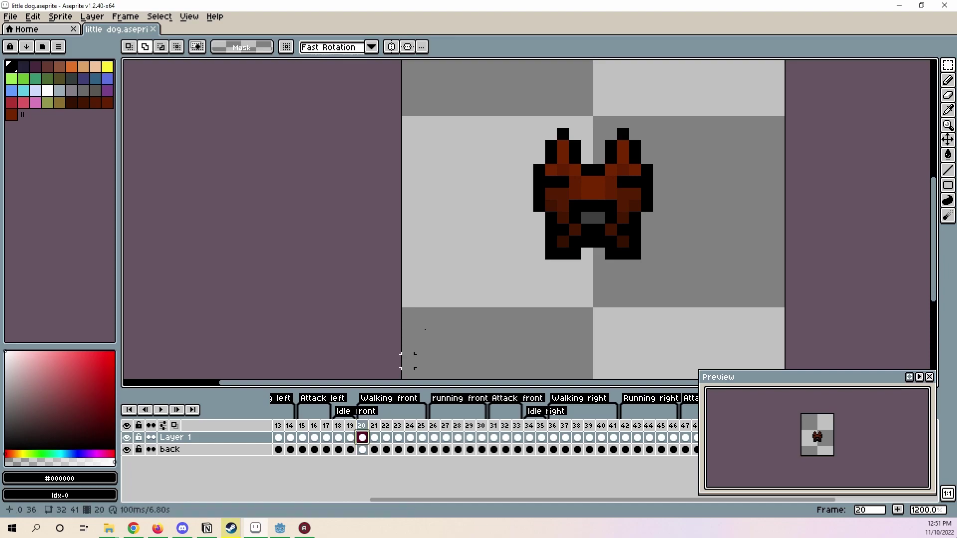
{"action": "scroll", "coordinate": [594, 251], "scroll_direction": "up", "scroll_amount": 3}
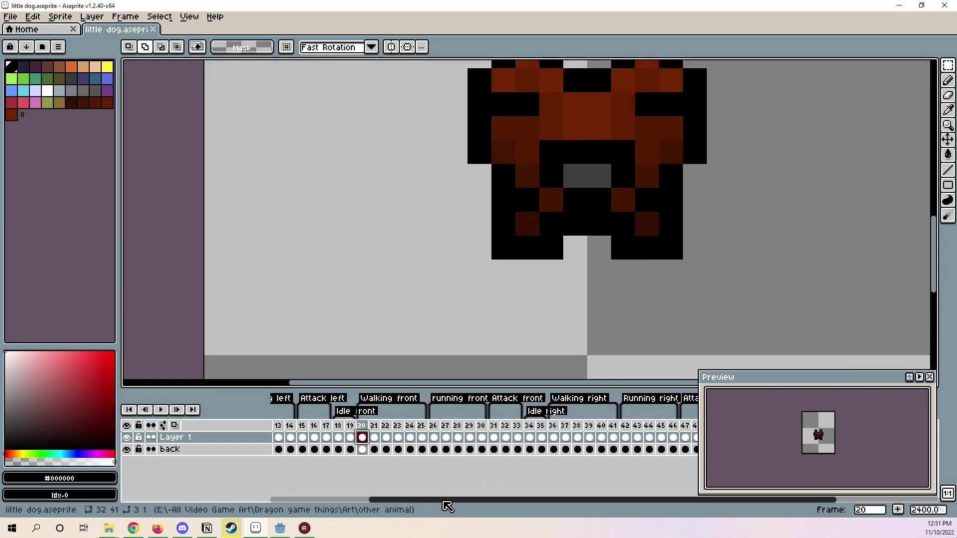
{"action": "left_click", "coordinate": [379, 427]}
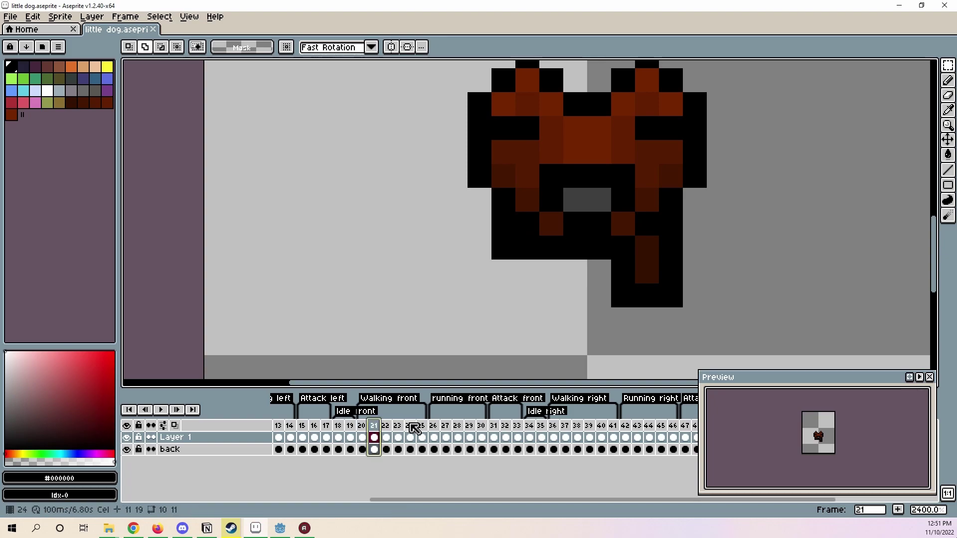
Add five new frames after frame 52, copying the back-facing dog into frames 53 to 57.
{"action": "left_click_drag", "start_coordinate": [525, 499], "coordinate": [729, 498]}
{"action": "key", "text": "Home"}
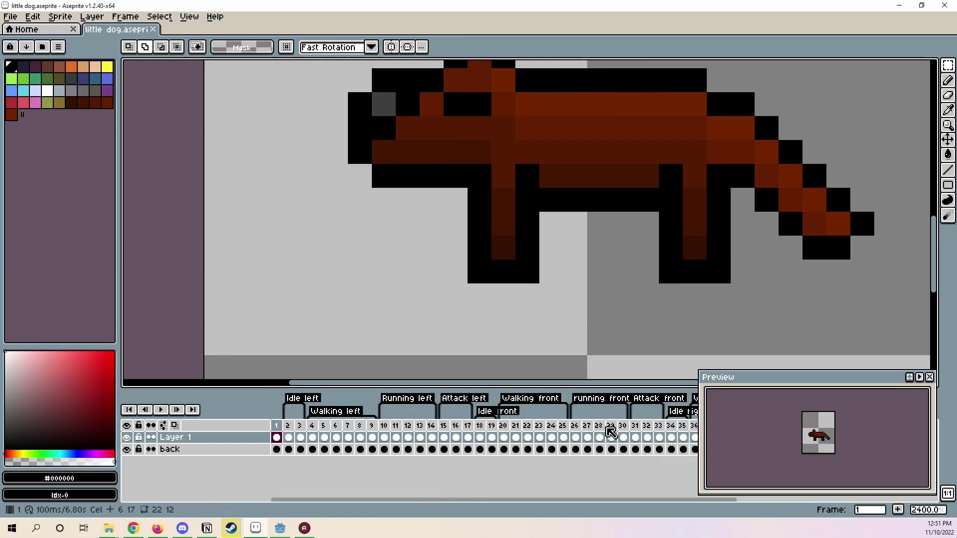
{"action": "left_click_drag", "start_coordinate": [581, 501], "coordinate": [844, 483]}
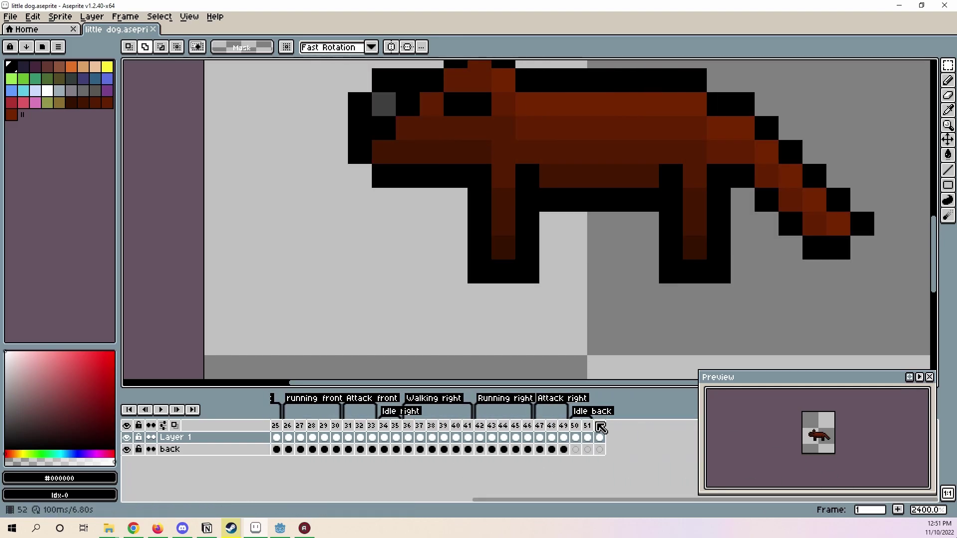
{"action": "left_click", "coordinate": [601, 428]}
{"action": "right_click", "coordinate": [601, 427]}
{"action": "left_click", "coordinate": [620, 441]}
{"action": "right_click", "coordinate": [612, 427]}
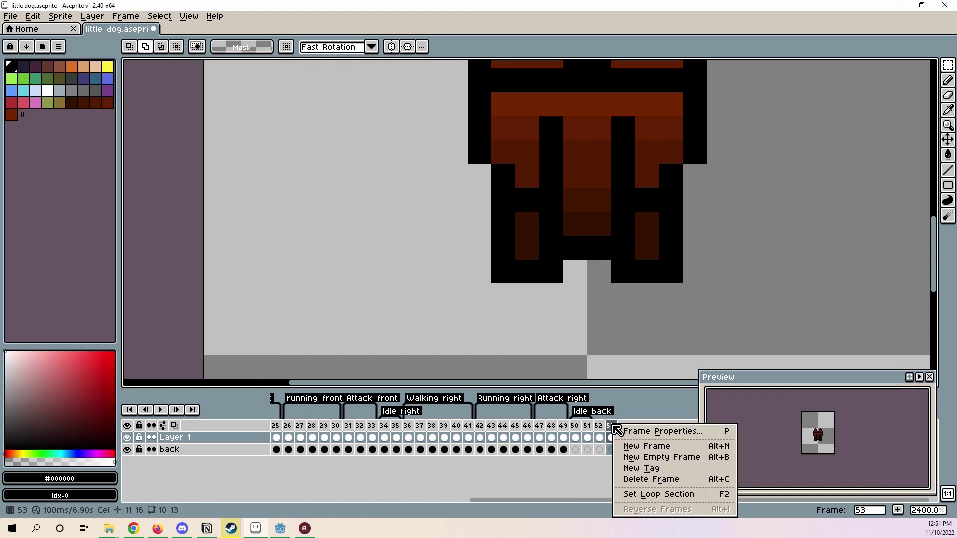
{"action": "left_click", "coordinate": [636, 447]}
{"action": "right_click", "coordinate": [626, 428]}
{"action": "left_click", "coordinate": [654, 447]}
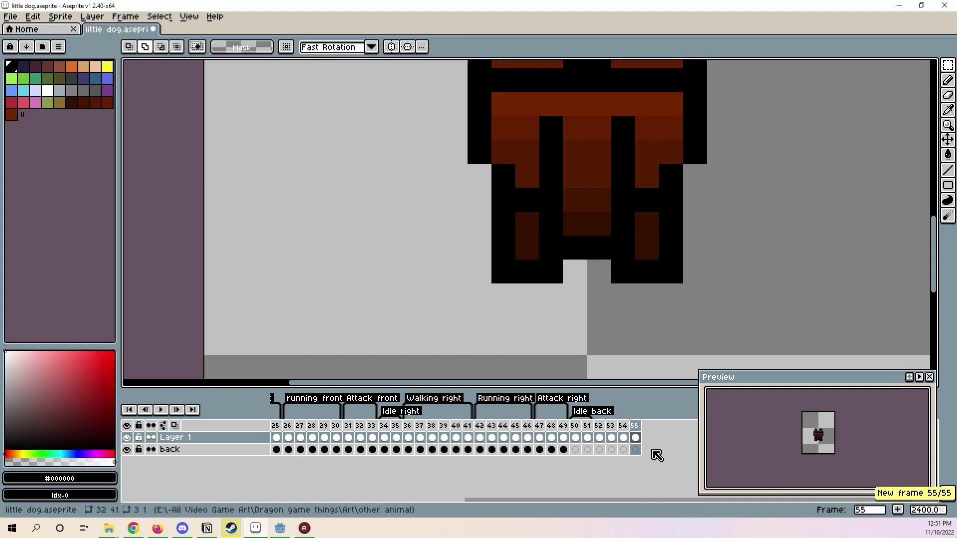
{"action": "right_click", "coordinate": [636, 427]}
{"action": "left_click", "coordinate": [656, 445]}
{"action": "right_click", "coordinate": [647, 426]}
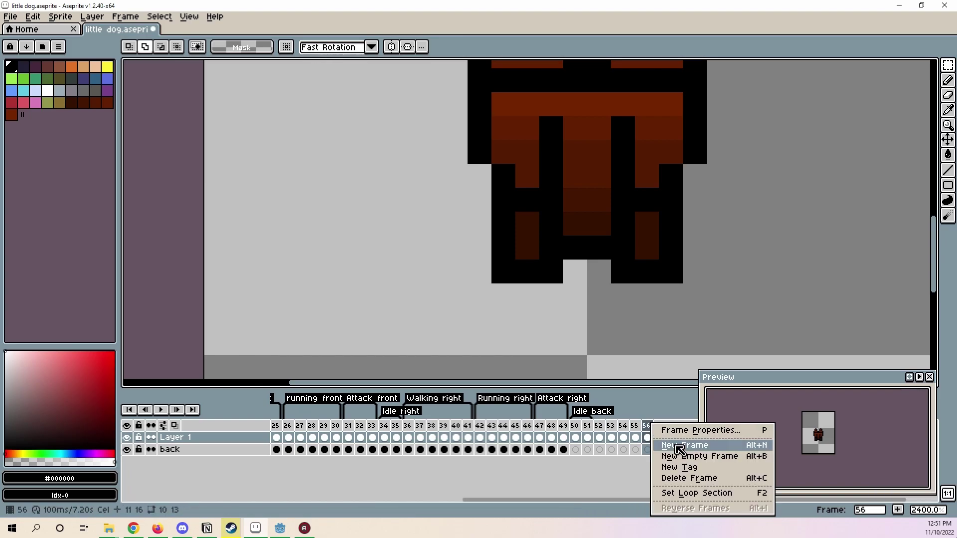
{"action": "left_click", "coordinate": [680, 451]}
Step through the new frames from 53 to 57 to check the frames for the walk cycle.
{"action": "left_click", "coordinate": [610, 426]}
{"action": "left_click", "coordinate": [624, 427]}
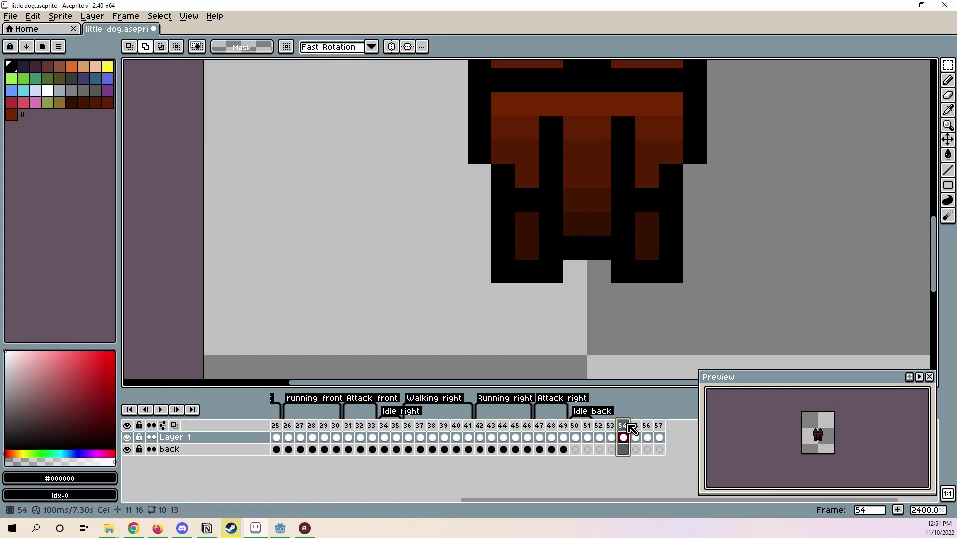
{"action": "key", "text": "Right"}
{"action": "key", "text": "Right"}
{"action": "key", "text": "Right"}
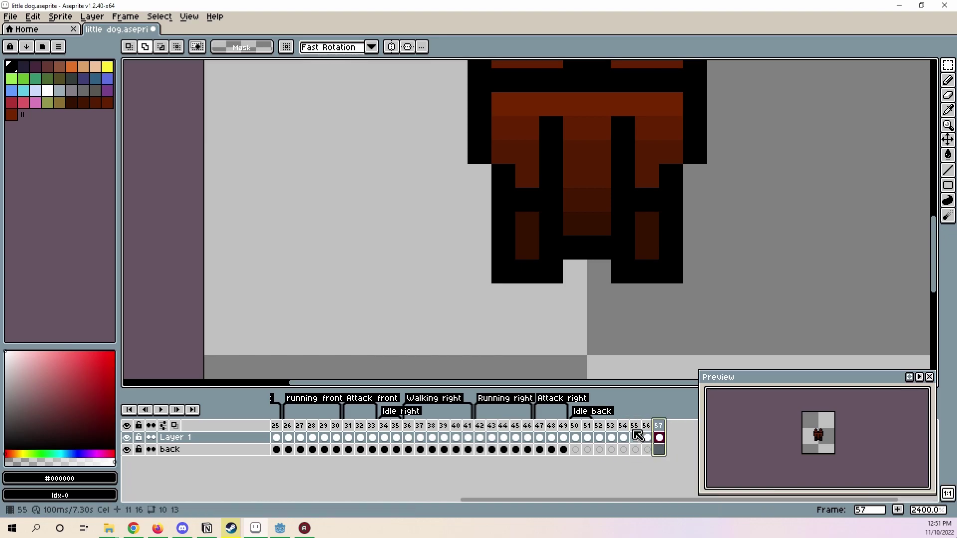
In frame 53 on Layer 1, move the dog's left foot up by one pixel.
{"action": "left_click", "coordinate": [612, 438]}
{"action": "scroll", "coordinate": [682, 289], "scroll_direction": "down", "scroll_amount": 3}
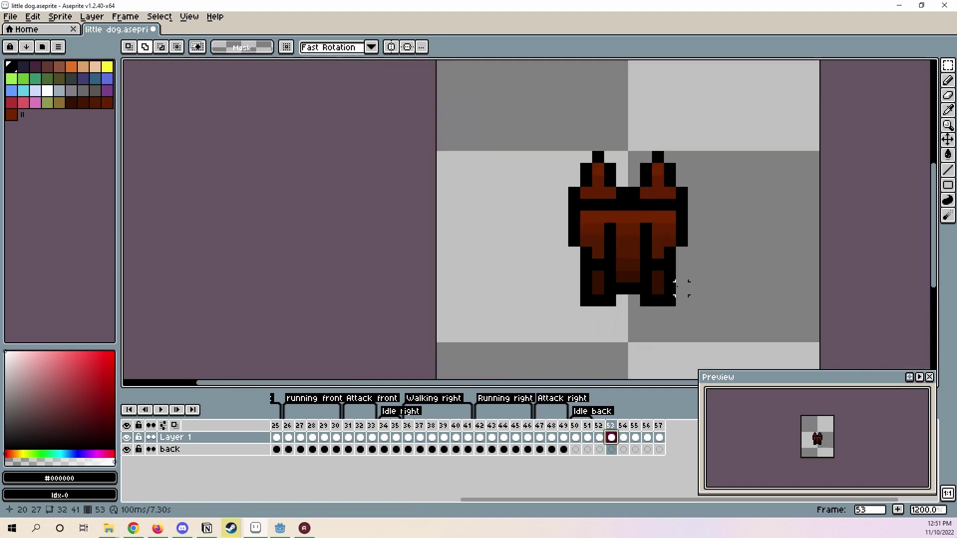
{"action": "scroll", "coordinate": [682, 289], "scroll_direction": "up", "scroll_amount": 4}
{"action": "left_click_drag", "start_coordinate": [518, 247], "coordinate": [576, 288]}
{"action": "left_click_drag", "start_coordinate": [576, 289], "coordinate": [574, 259]}
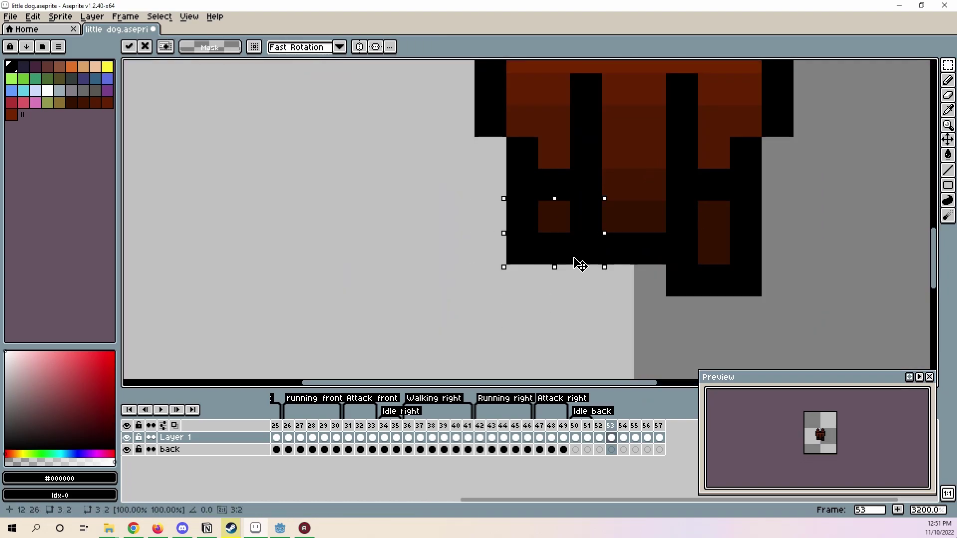
{"action": "left_click_drag", "start_coordinate": [484, 210], "coordinate": [567, 222]}
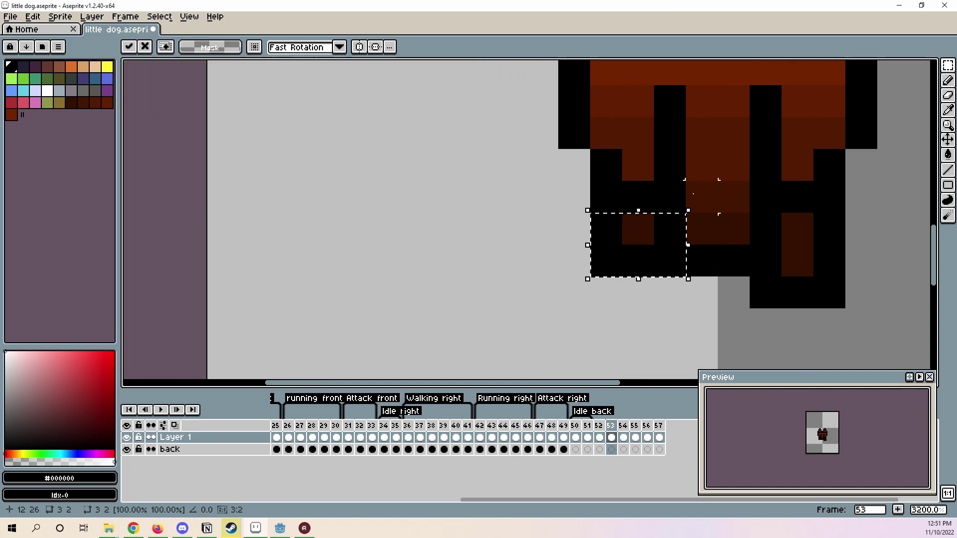
Move the outer two-pixel-wide part of the left foot up two more pixels in frame 53, keeping its inner column in place.
{"action": "left_click_drag", "start_coordinate": [688, 245], "coordinate": [607, 260]}
{"action": "mouse_move", "coordinate": [612, 257]}
{"action": "left_mouse_down"}
{"action": "mouse_move", "coordinate": [609, 225]}
{"action": "mouse_move", "coordinate": [611, 264]}
{"action": "left_mouse_up"}
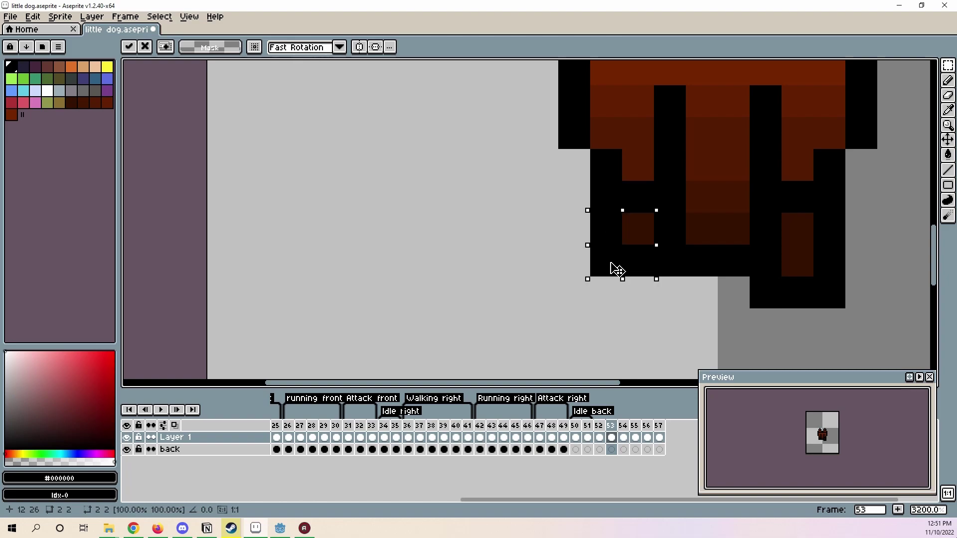
{"action": "left_click_drag", "start_coordinate": [595, 184], "coordinate": [634, 237]}
{"action": "left_click_drag", "start_coordinate": [763, 268], "coordinate": [729, 246]}
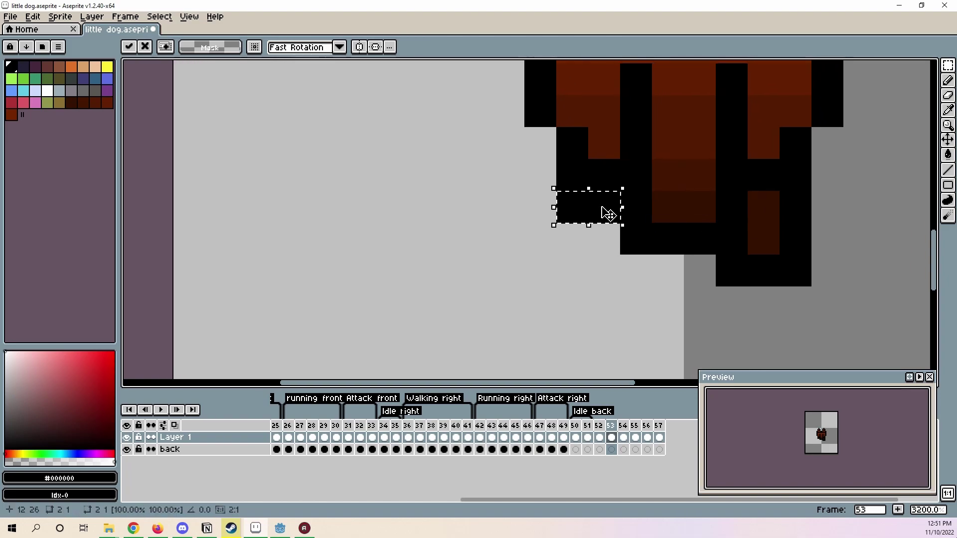
{"action": "mouse_move", "coordinate": [603, 208]}
{"action": "left_mouse_down"}
{"action": "mouse_move", "coordinate": [592, 190]}
{"action": "mouse_move", "coordinate": [598, 214]}
{"action": "left_mouse_up"}
{"action": "scroll", "coordinate": [599, 214], "scroll_direction": "up", "scroll_amount": 2}
{"action": "scroll", "coordinate": [598, 214], "scroll_direction": "left", "scroll_amount": 1}
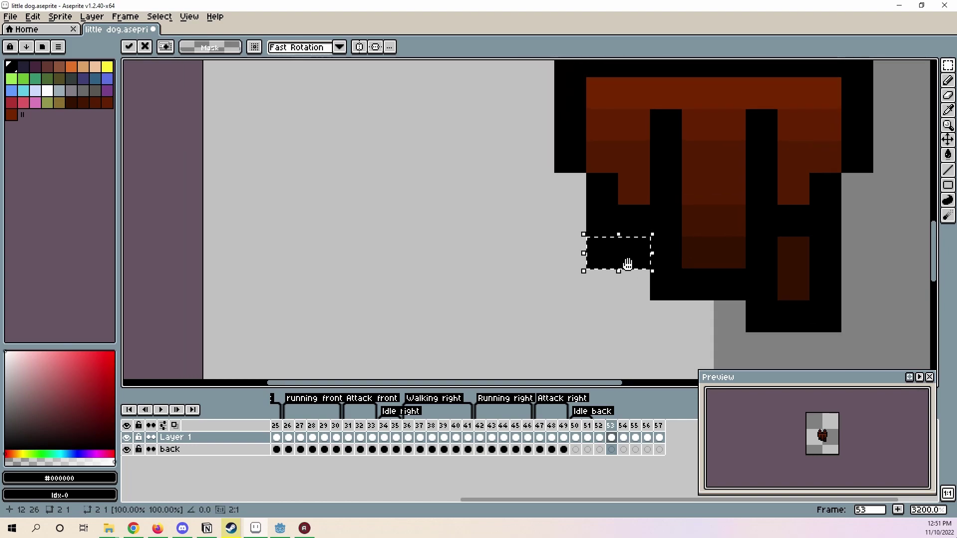
{"action": "key", "text": "Return"}
{"action": "key", "text": "ctrl+d"}
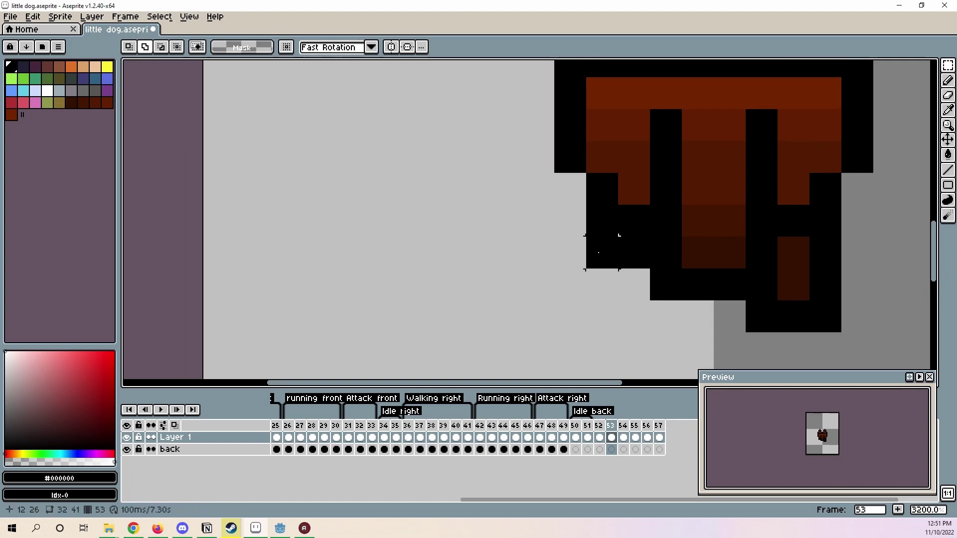
{"action": "left_click_drag", "start_coordinate": [602, 253], "coordinate": [635, 254]}
{"action": "left_click_drag", "start_coordinate": [637, 256], "coordinate": [633, 225]}
{"action": "key", "text": "ctrl+d"}
Compare frame 53 with frame 52, and shift the dog's head and body down one pixel over the legs in frame 53.
{"action": "scroll", "coordinate": [911, 265], "scroll_direction": "down", "scroll_amount": 1}
{"action": "left_click_drag", "start_coordinate": [850, 224], "coordinate": [672, 264]}
{"action": "left_click", "coordinate": [600, 427]}
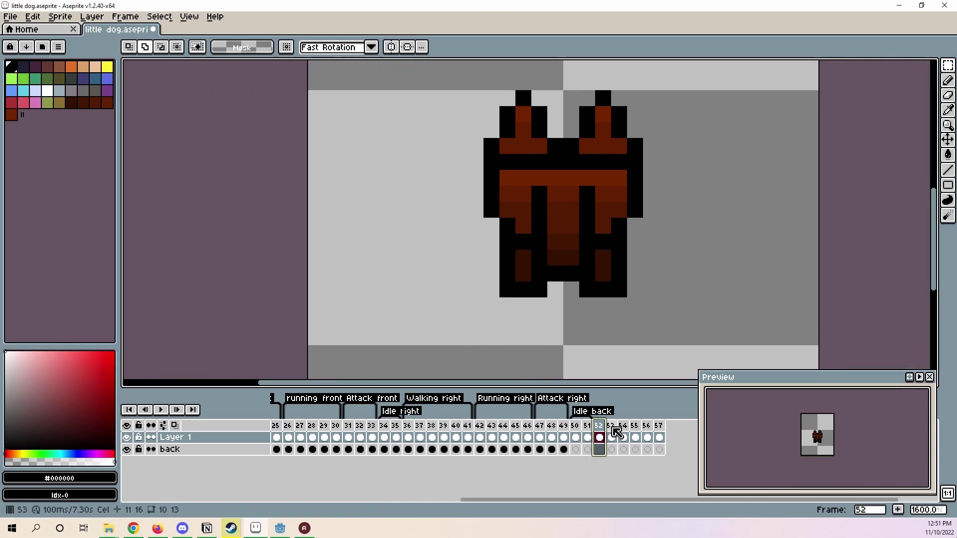
{"action": "left_click", "coordinate": [616, 435]}
{"action": "scroll", "coordinate": [620, 327], "scroll_direction": "down", "scroll_amount": 1}
{"action": "left_click_drag", "start_coordinate": [520, 171], "coordinate": [718, 335]}
{"action": "scroll", "coordinate": [602, 371], "scroll_direction": "up", "scroll_amount": 3}
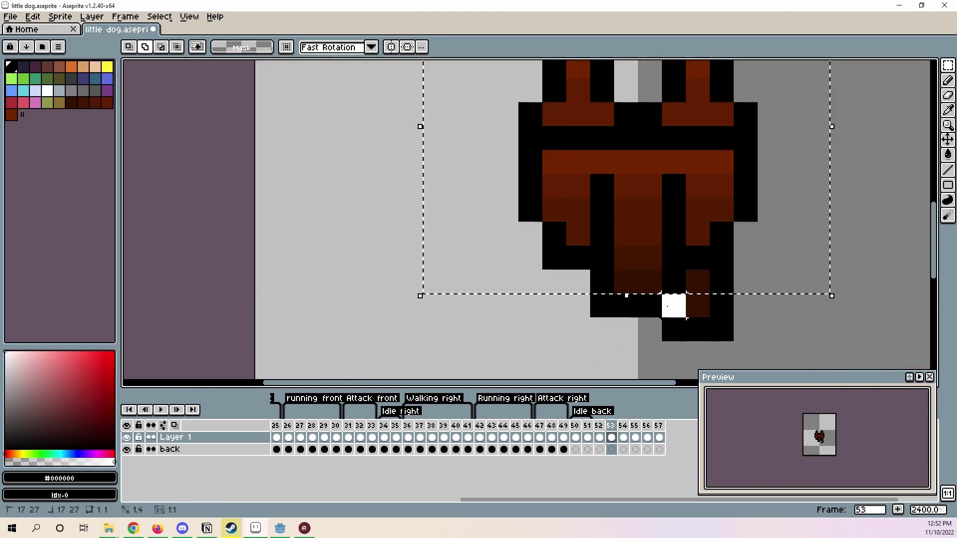
{"action": "left_click_drag", "start_coordinate": [569, 207], "coordinate": [695, 305]}
{"action": "key", "text": "ctrl+d"}
Adjust the inner pixels of the dog's right foot in frame 53 and fill its lower inner corner with black.
{"action": "scroll", "coordinate": [745, 305], "scroll_direction": "up", "scroll_amount": 1}
{"action": "scroll", "coordinate": [639, 181], "scroll_direction": "down", "scroll_amount": 2}
{"action": "scroll", "coordinate": [606, 228], "scroll_direction": "up", "scroll_amount": 3}
{"action": "scroll", "coordinate": [661, 276], "scroll_direction": "down", "scroll_amount": 1}
{"action": "left_click_drag", "start_coordinate": [679, 304], "coordinate": [673, 277]}
{"action": "key", "text": "ctrl+d"}
{"action": "left_click", "coordinate": [717, 303]}
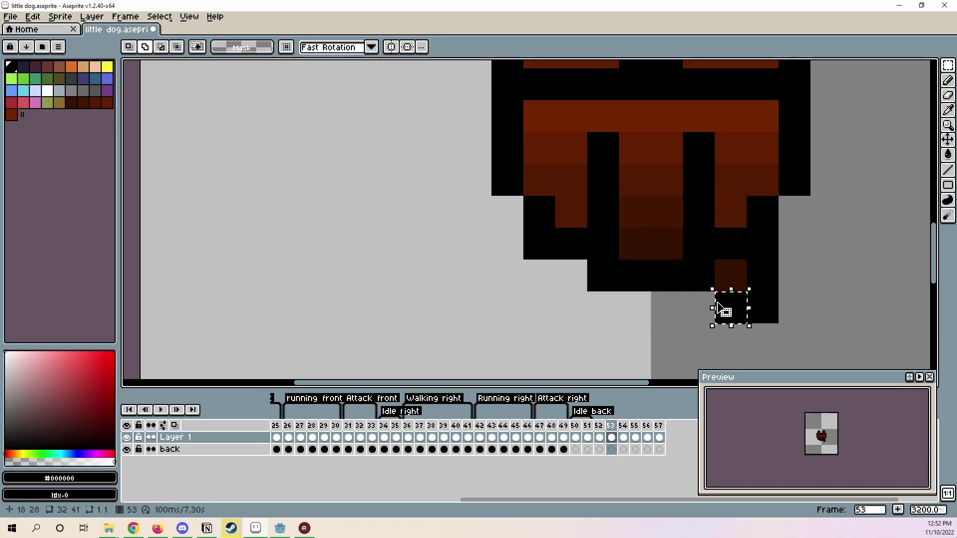
{"action": "left_click_drag", "start_coordinate": [718, 307], "coordinate": [684, 310]}
{"action": "key", "text": "Return"}
Examine frames 20 and 21 of Walking front and compare their body height with back-facing frame 53.
{"action": "scroll", "coordinate": [675, 312], "scroll_direction": "down", "scroll_amount": 5}
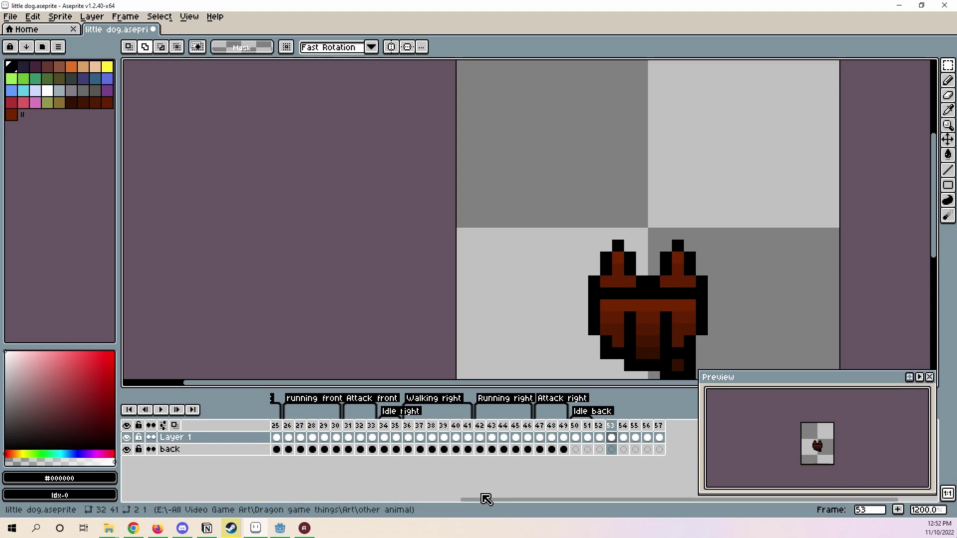
{"action": "left_click_drag", "start_coordinate": [491, 500], "coordinate": [360, 500]}
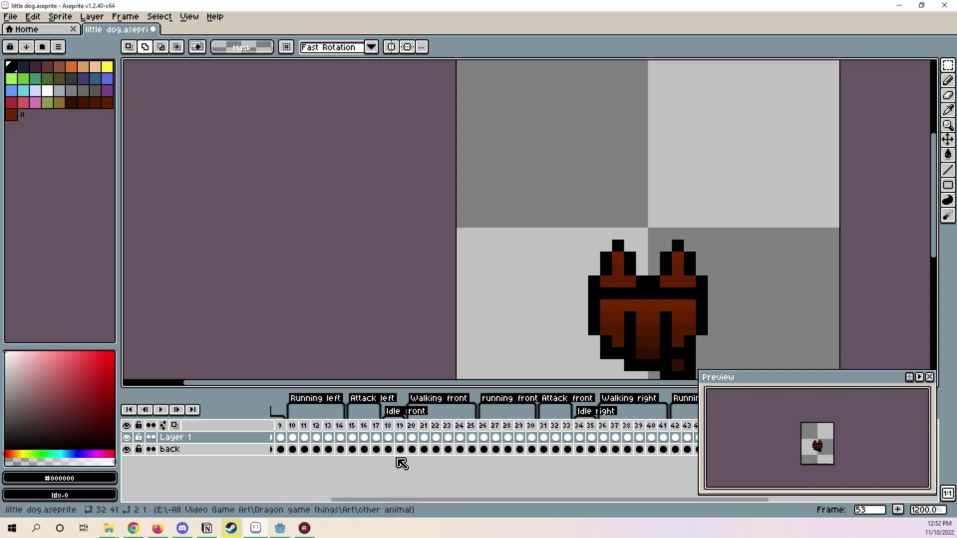
{"action": "left_click", "coordinate": [415, 426]}
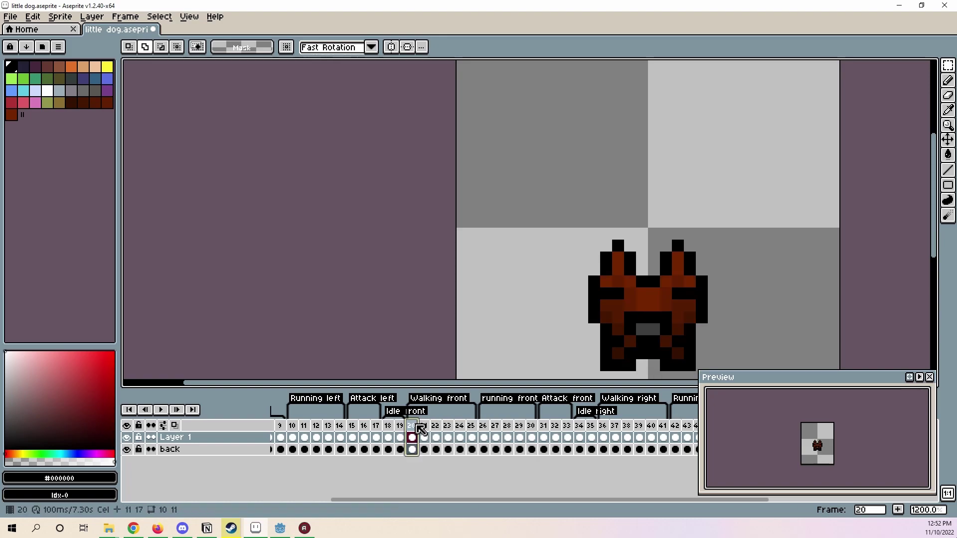
{"action": "left_click", "coordinate": [421, 428]}
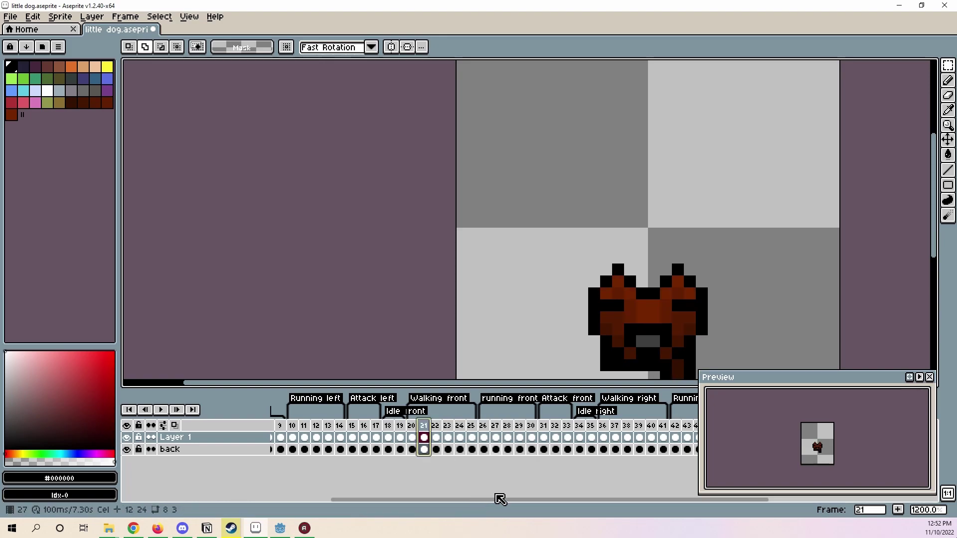
{"action": "left_click_drag", "start_coordinate": [500, 500], "coordinate": [605, 466]}
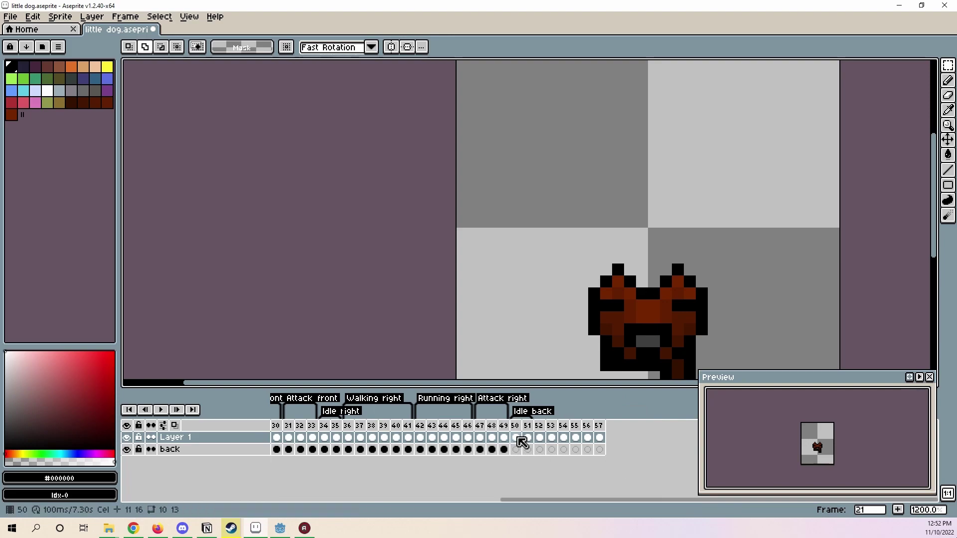
{"action": "left_click", "coordinate": [529, 426]}
{"action": "left_click", "coordinate": [552, 427]}
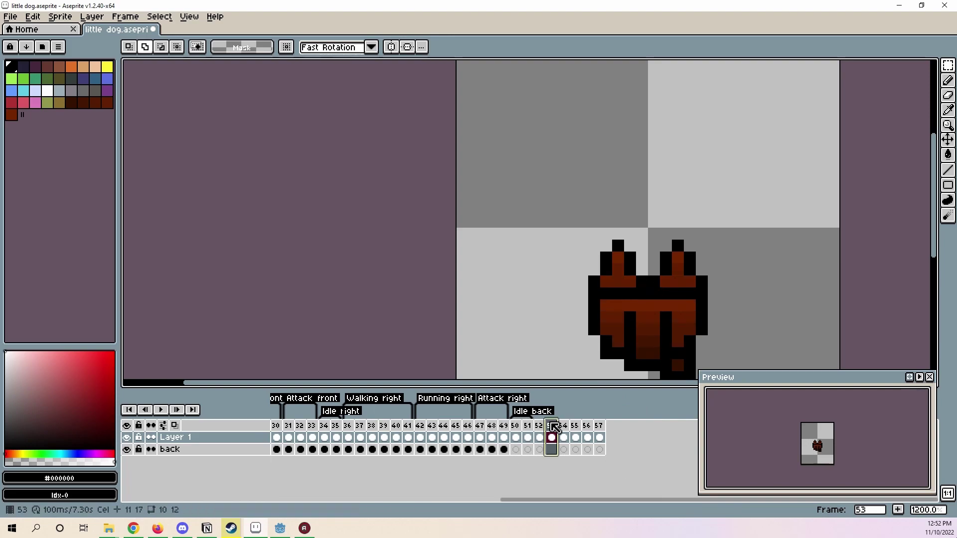
Lower the dog's ears by one more pixel in frame 53.
{"action": "mouse_move", "coordinate": [547, 186]}
{"action": "left_mouse_down"}
{"action": "mouse_move", "coordinate": [823, 278]}
{"action": "mouse_move", "coordinate": [761, 282]}
{"action": "mouse_move", "coordinate": [762, 258]}
{"action": "mouse_move", "coordinate": [764, 270]}
{"action": "mouse_move", "coordinate": [654, 279]}
{"action": "mouse_move", "coordinate": [462, 279]}
{"action": "mouse_move", "coordinate": [462, 246]}
{"action": "left_mouse_up"}
{"action": "scroll", "coordinate": [673, 282], "scroll_direction": "up", "scroll_amount": 3}
{"action": "left_click_drag", "start_coordinate": [558, 215], "coordinate": [547, 244]}
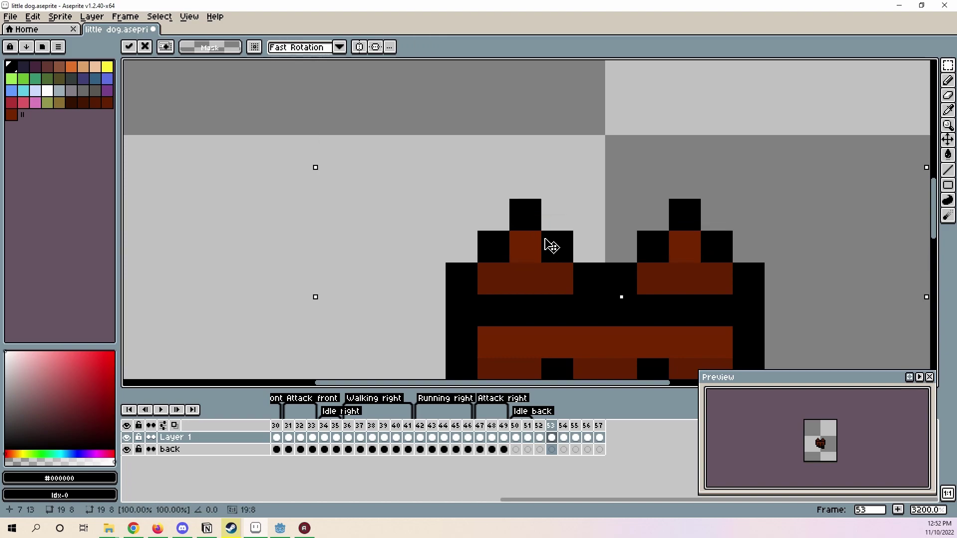
{"action": "key", "text": "ctrl+d"}
{"action": "scroll", "coordinate": [573, 244], "scroll_direction": "down", "scroll_amount": 6}
{"action": "scroll", "coordinate": [590, 247], "scroll_direction": "up", "scroll_amount": 1}
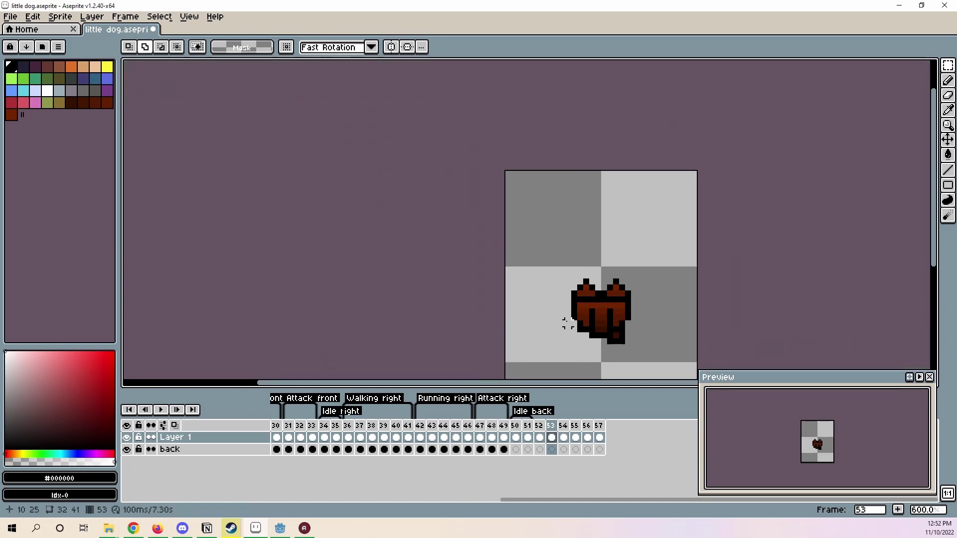
Compare frame 53 with frames 54 and 55, and save the sprite file.
{"action": "left_click", "coordinate": [563, 437]}
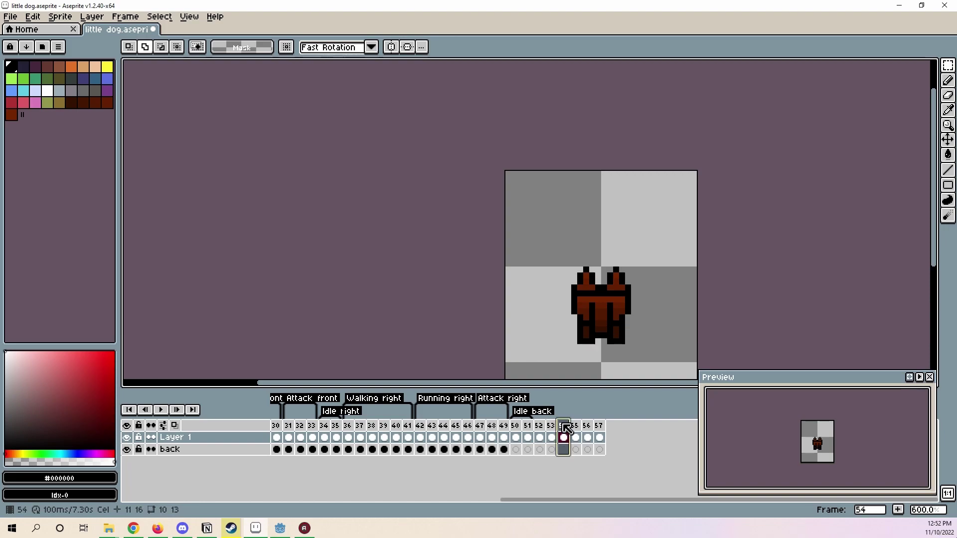
{"action": "left_click", "coordinate": [579, 427]}
{"action": "left_click", "coordinate": [553, 426]}
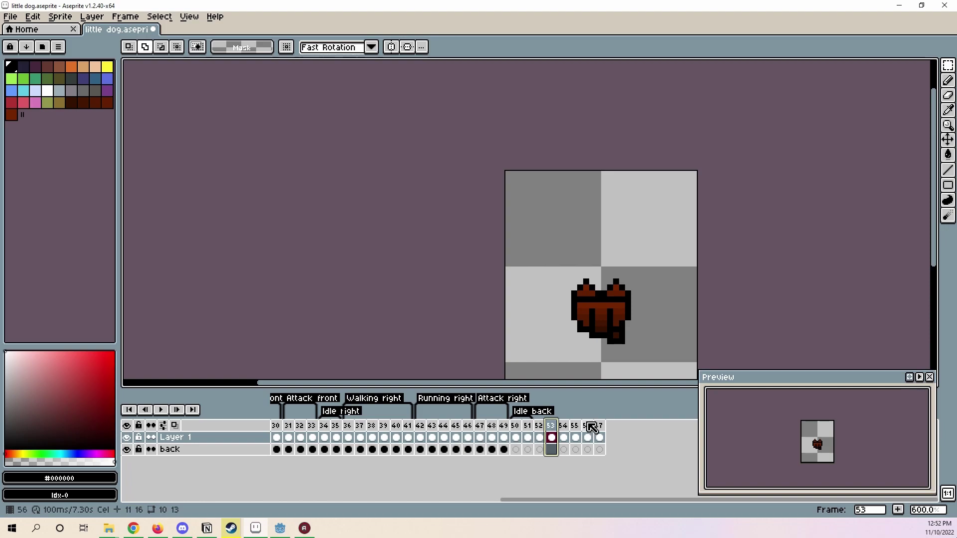
{"action": "key", "text": "ctrl+s"}
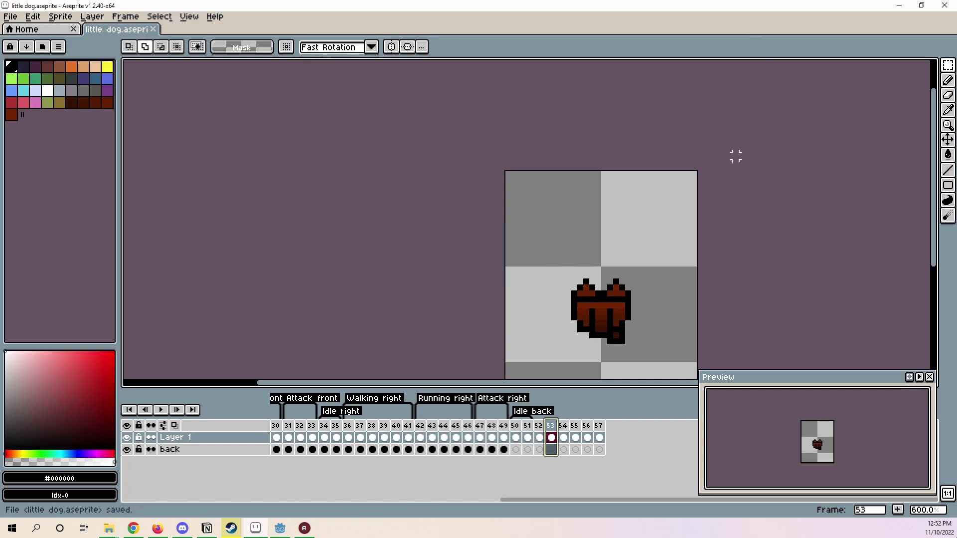
Flip between frames 52, 53, 54 and 56 to compare the lowered pose with the standing poses.
{"action": "left_click", "coordinate": [540, 438]}
{"action": "left_click", "coordinate": [551, 439]}
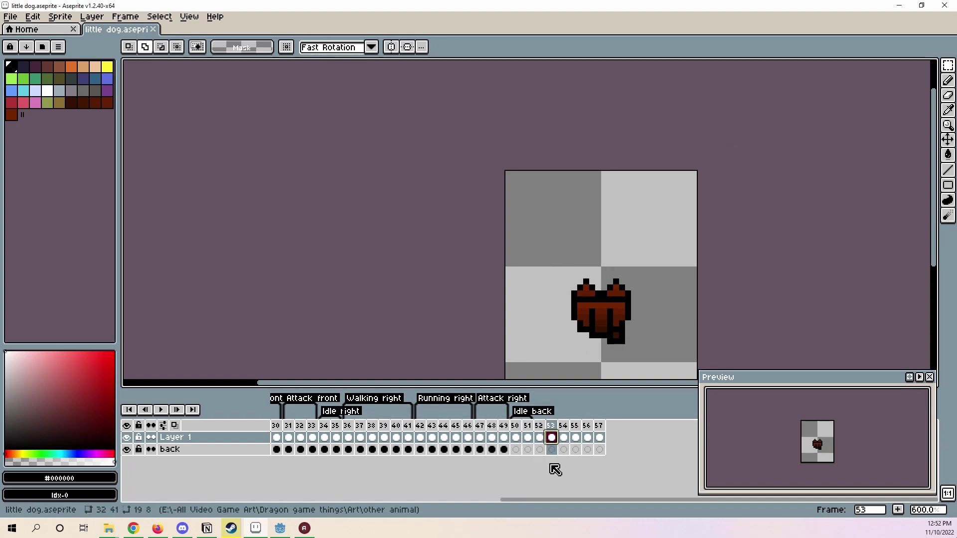
{"action": "scroll", "coordinate": [547, 325], "scroll_direction": "up", "scroll_amount": 3}
{"action": "left_click", "coordinate": [563, 437]}
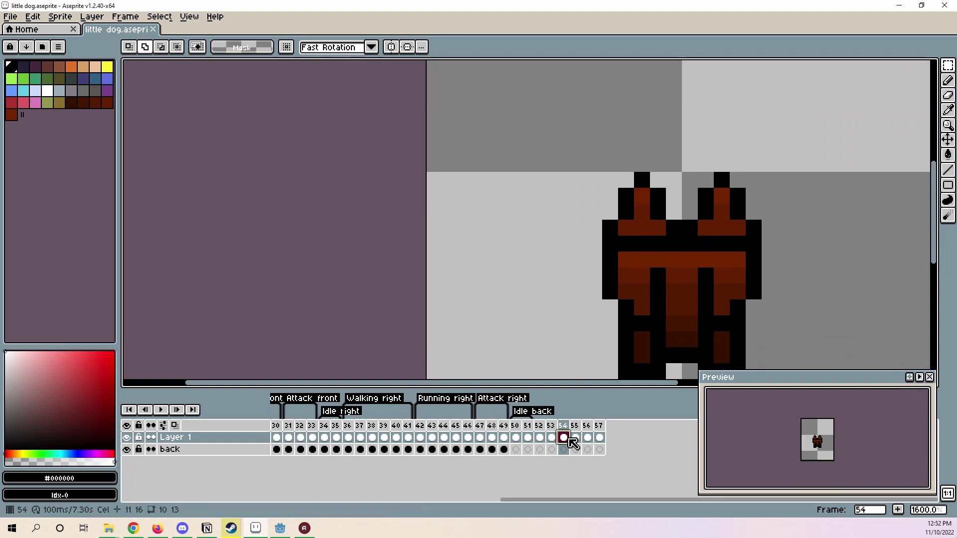
{"action": "left_click", "coordinate": [552, 439]}
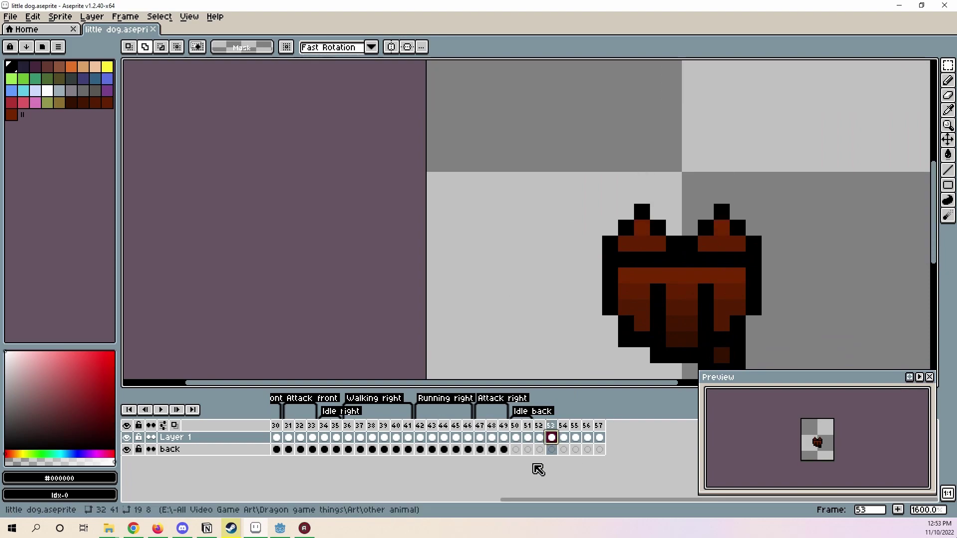
{"action": "left_click", "coordinate": [587, 438]}
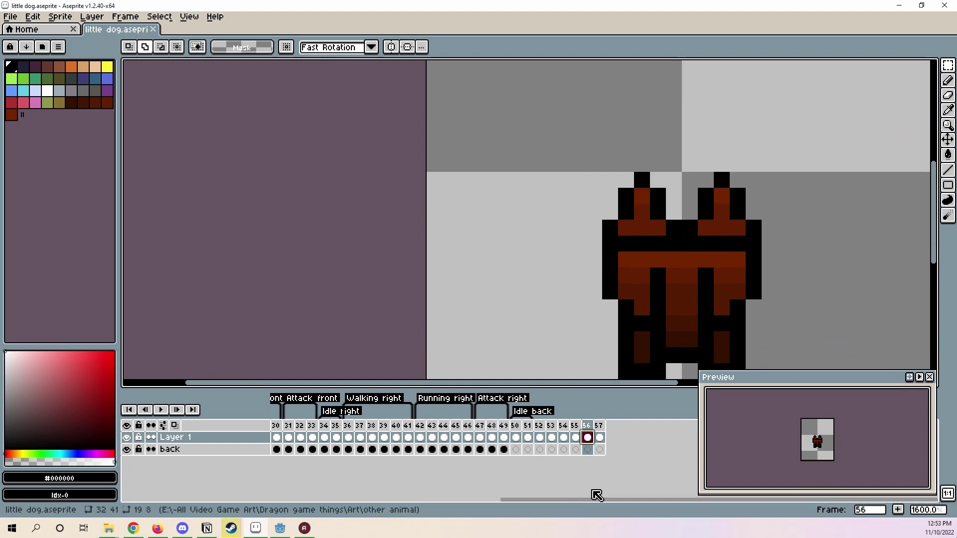
Compare frames 21 and 24 of Walking front to study how the legs alternate between the two steps.
{"action": "left_click_drag", "start_coordinate": [597, 506], "coordinate": [440, 478]}
{"action": "left_click", "coordinate": [446, 438]}
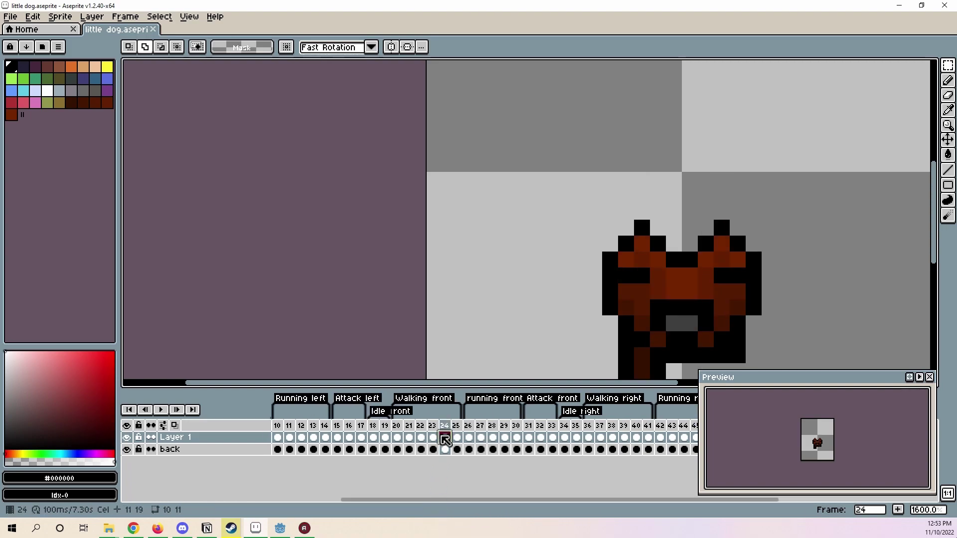
{"action": "left_click_drag", "start_coordinate": [776, 293], "coordinate": [652, 257]}
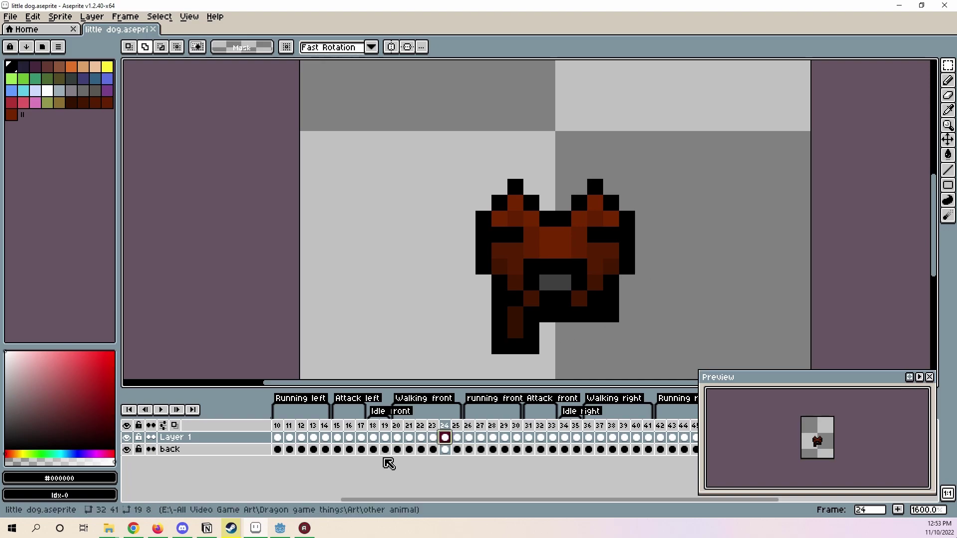
{"action": "left_click", "coordinate": [411, 439]}
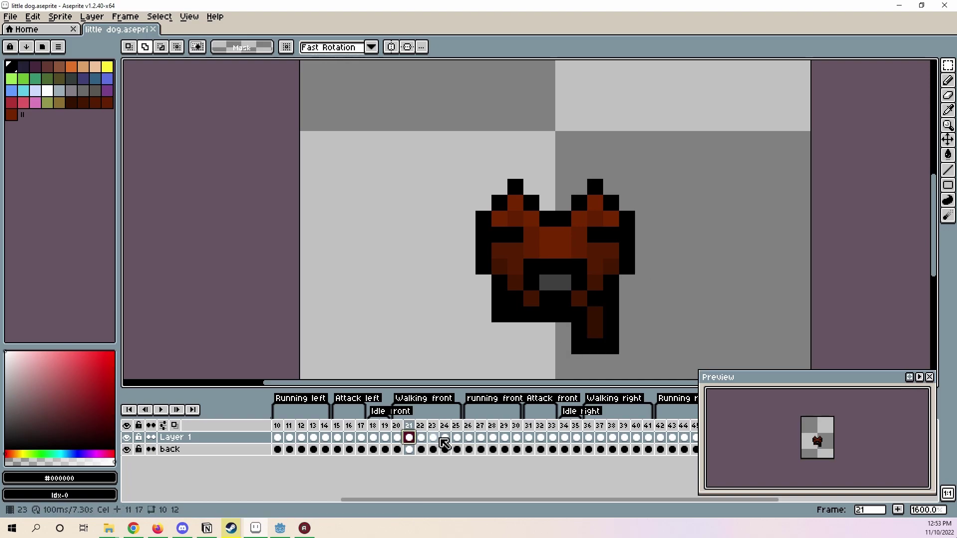
{"action": "left_click", "coordinate": [445, 438]}
{"action": "left_click_drag", "start_coordinate": [472, 501], "coordinate": [641, 489]}
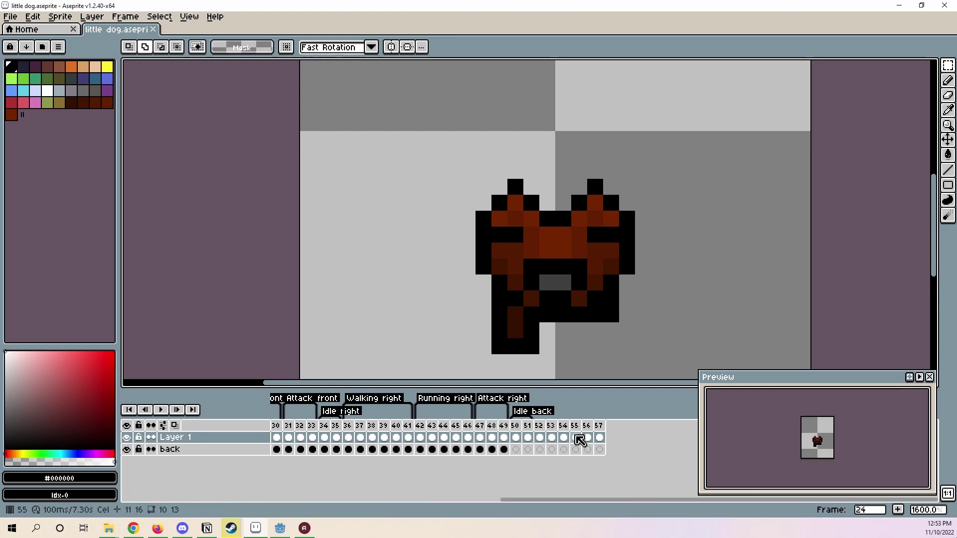
Compare frame 53 with frames 55 and 56 to work out where the opposite step belongs.
{"action": "left_click", "coordinate": [551, 438]}
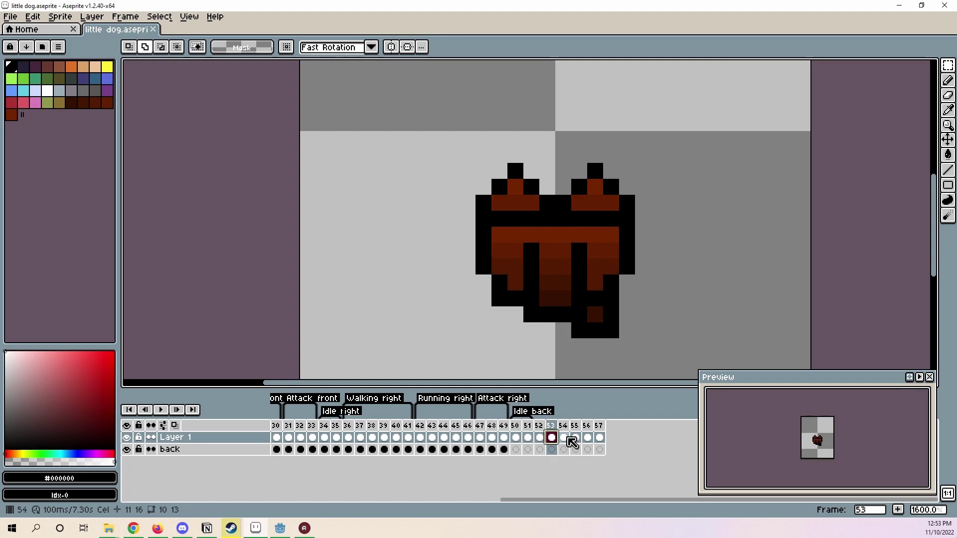
{"action": "left_click", "coordinate": [589, 438]}
{"action": "left_click", "coordinate": [553, 439]}
{"action": "left_click", "coordinate": [580, 439]}
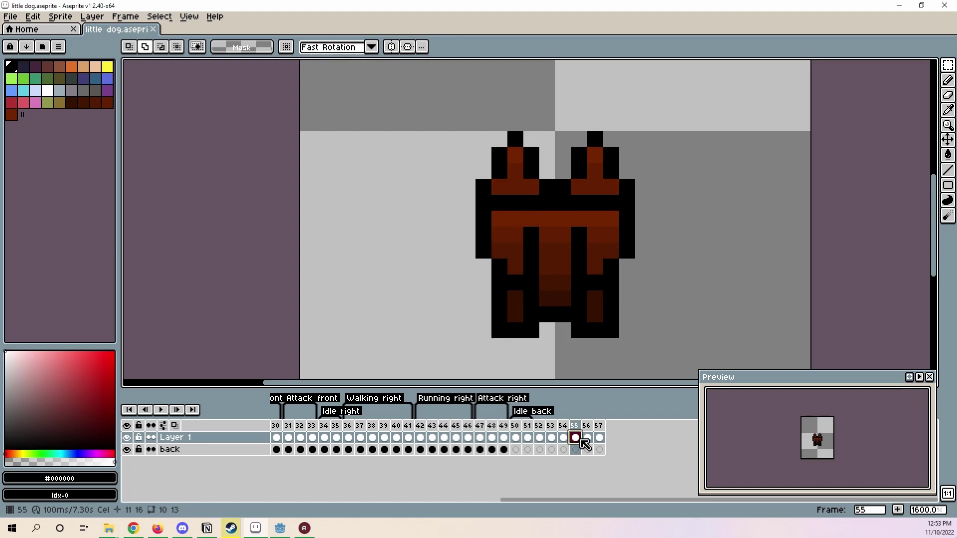
{"action": "left_click", "coordinate": [553, 439]}
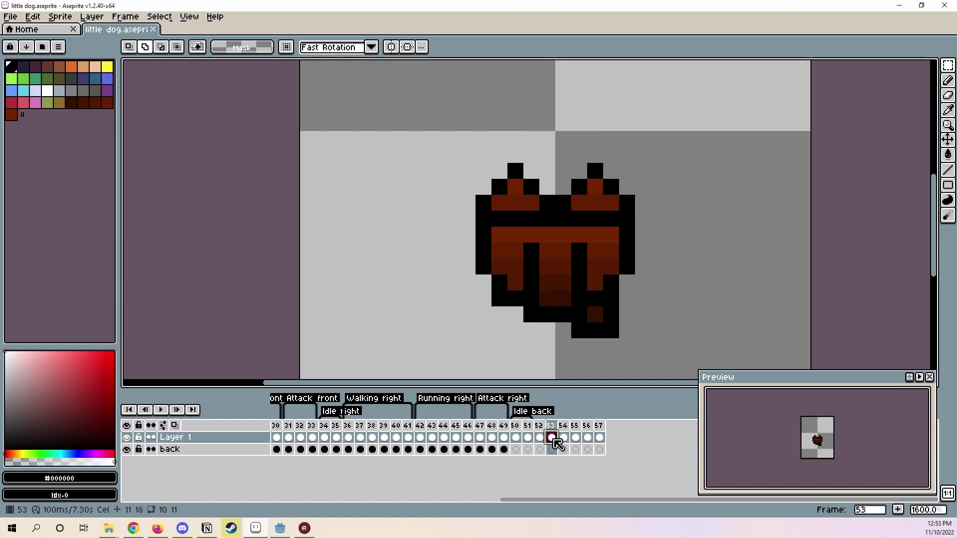
Copy the entire contents of frame 53 and clear the selection.
{"action": "key", "text": "3"}
{"action": "key", "text": "ctrl+a"}
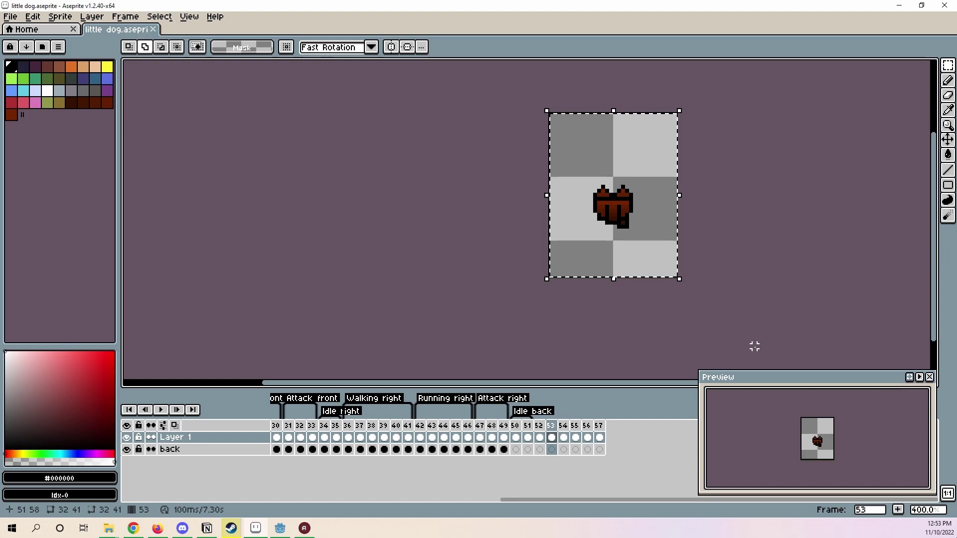
{"action": "left_click_drag", "start_coordinate": [754, 178], "coordinate": [737, 204]}
{"action": "scroll", "coordinate": [612, 324], "scroll_direction": "down", "scroll_amount": 4}
{"action": "key", "text": "ctrl+d"}
Replace the dog in frame 56 with the copied lowered pose from frame 53.
{"action": "left_click", "coordinate": [588, 437]}
{"action": "scroll", "coordinate": [636, 326], "scroll_direction": "up", "scroll_amount": 5}
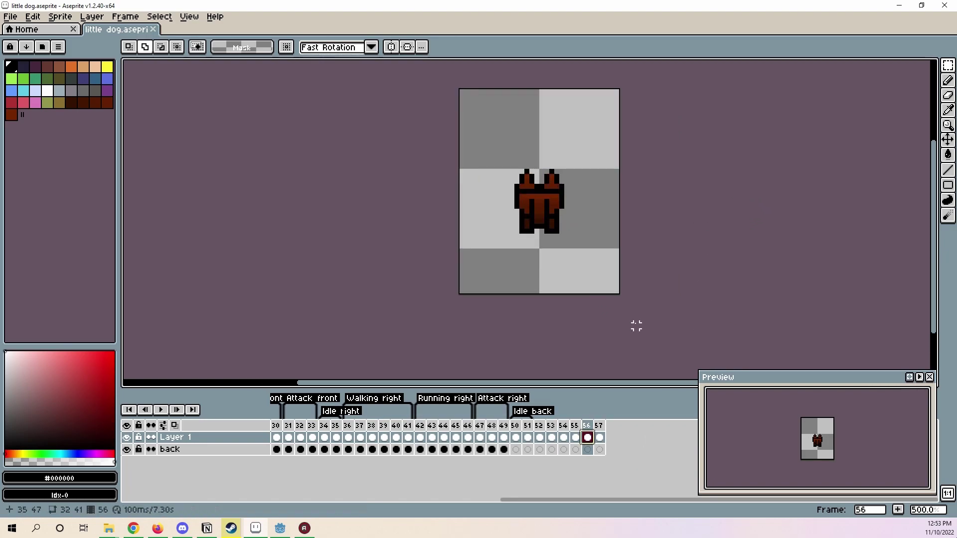
{"action": "left_click_drag", "start_coordinate": [597, 179], "coordinate": [628, 206]}
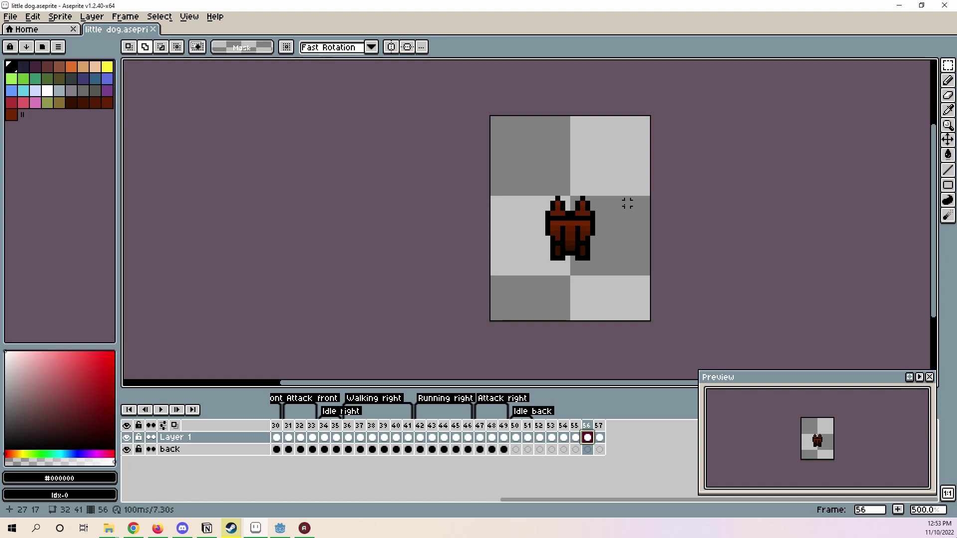
{"action": "left_click", "coordinate": [551, 445]}
{"action": "left_click", "coordinate": [588, 438]}
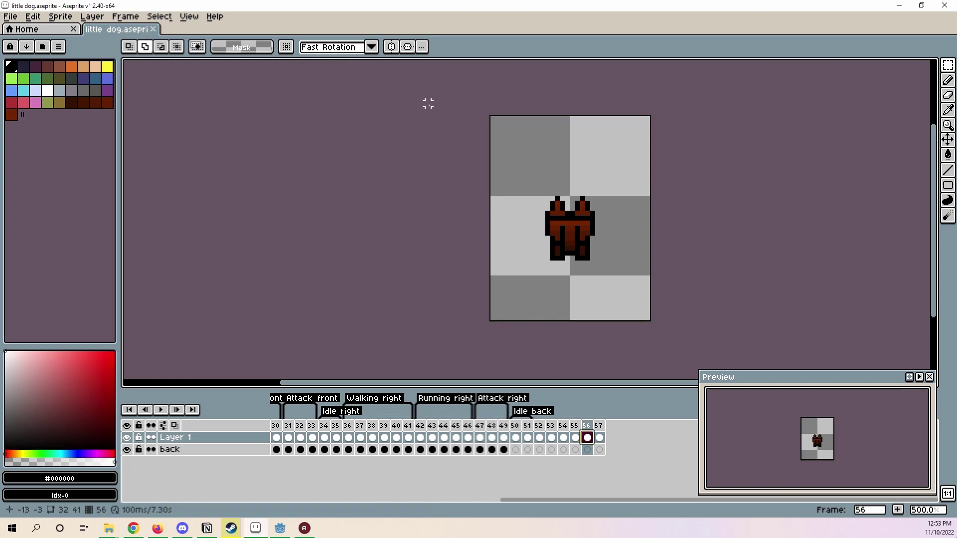
{"action": "left_click_drag", "start_coordinate": [428, 104], "coordinate": [680, 382]}
{"action": "key", "text": "Delete"}
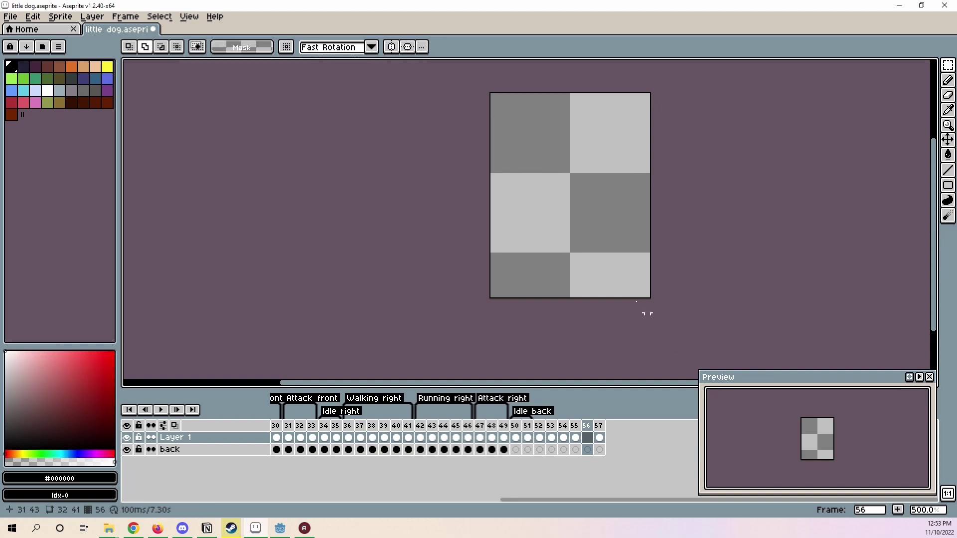
{"action": "key", "text": "ctrl+v"}
{"action": "scroll", "coordinate": [577, 219], "scroll_direction": "up", "scroll_amount": 6}
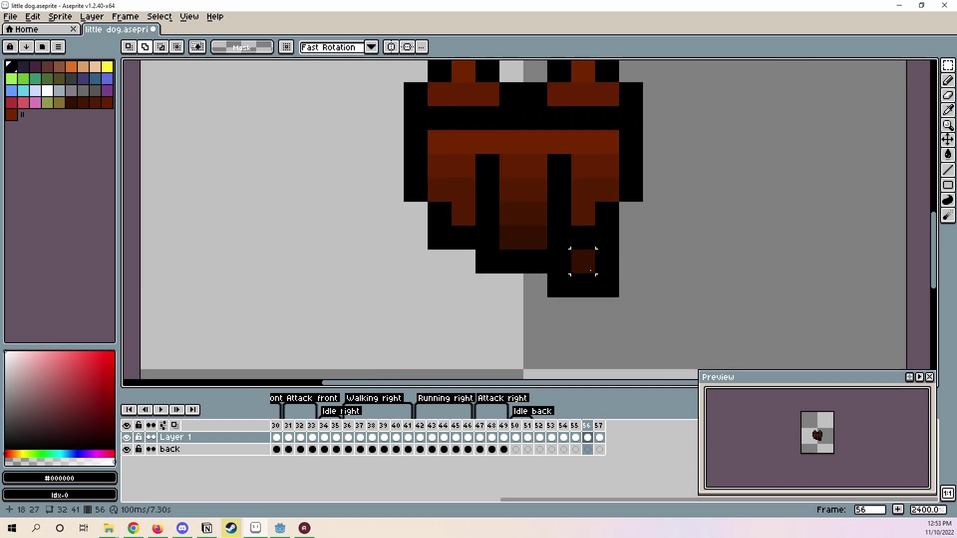
Mirror the legs in frame 56 so the left leg reaches down and the right leg is lifted.
{"action": "left_click_drag", "start_coordinate": [568, 266], "coordinate": [640, 287]}
{"action": "left_click", "coordinate": [579, 264]}
{"action": "key", "text": "i"}
{"action": "key", "text": "l"}
{"action": "scroll", "coordinate": [616, 271], "scroll_direction": "down", "scroll_amount": 5}
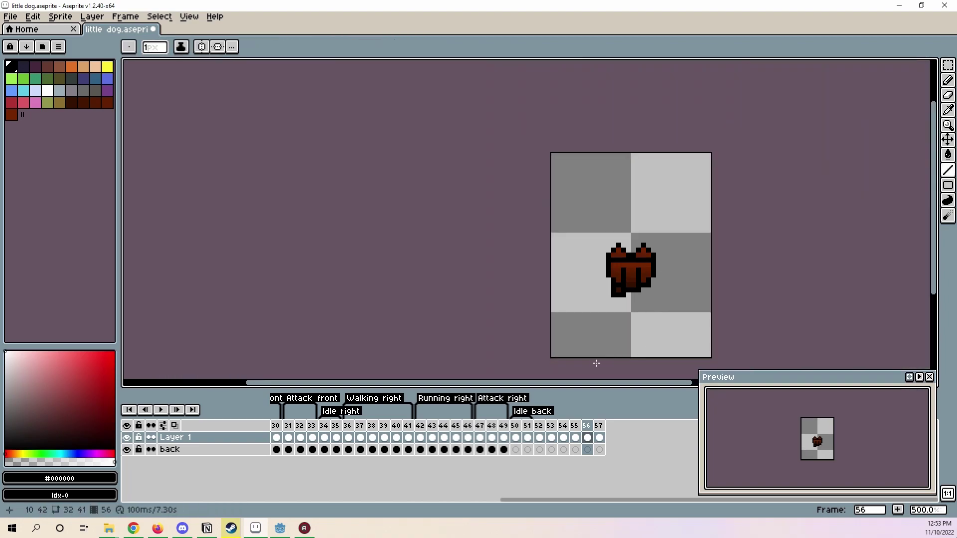
{"action": "scroll", "coordinate": [611, 263], "scroll_direction": "up", "scroll_amount": 4}
{"action": "scroll", "coordinate": [611, 263], "scroll_direction": "up", "scroll_amount": 1}
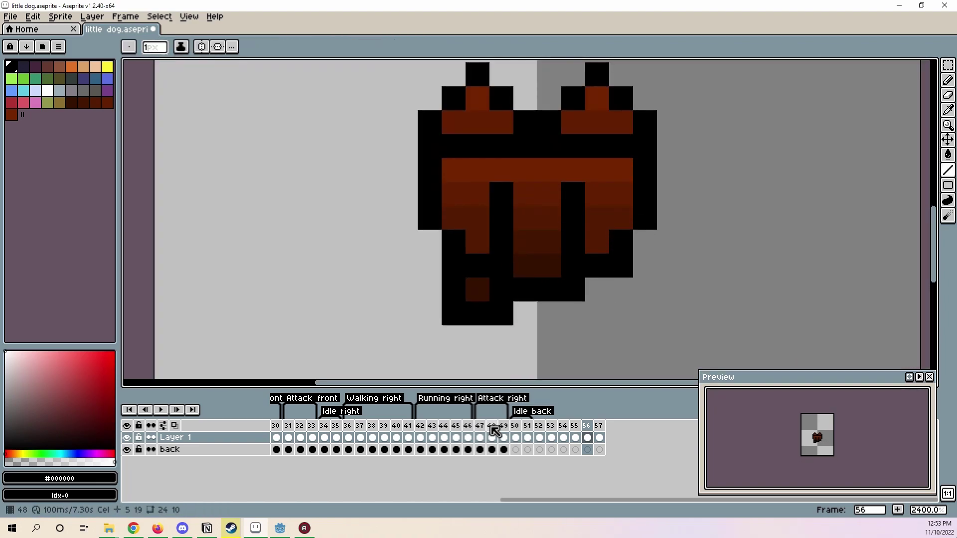
Compare frame 53 with frame 56 to check that the two lowered poses mirror each other.
{"action": "left_click", "coordinate": [543, 438]}
{"action": "left_click", "coordinate": [550, 438]}
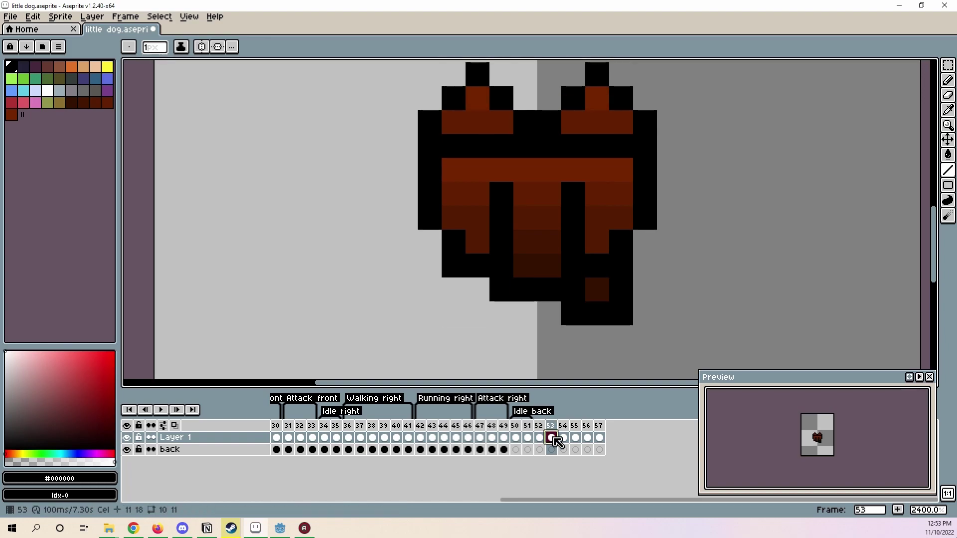
{"action": "left_click", "coordinate": [587, 438]}
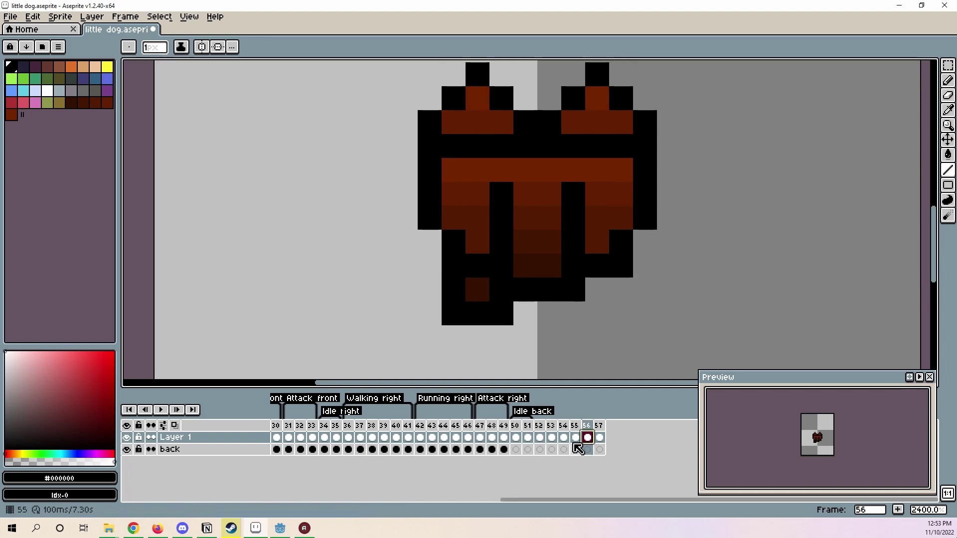
{"action": "scroll", "coordinate": [605, 318], "scroll_direction": "down", "scroll_amount": 5}
{"action": "scroll", "coordinate": [605, 318], "scroll_direction": "up", "scroll_amount": 1}
{"action": "scroll", "coordinate": [634, 301], "scroll_direction": "up", "scroll_amount": 2}
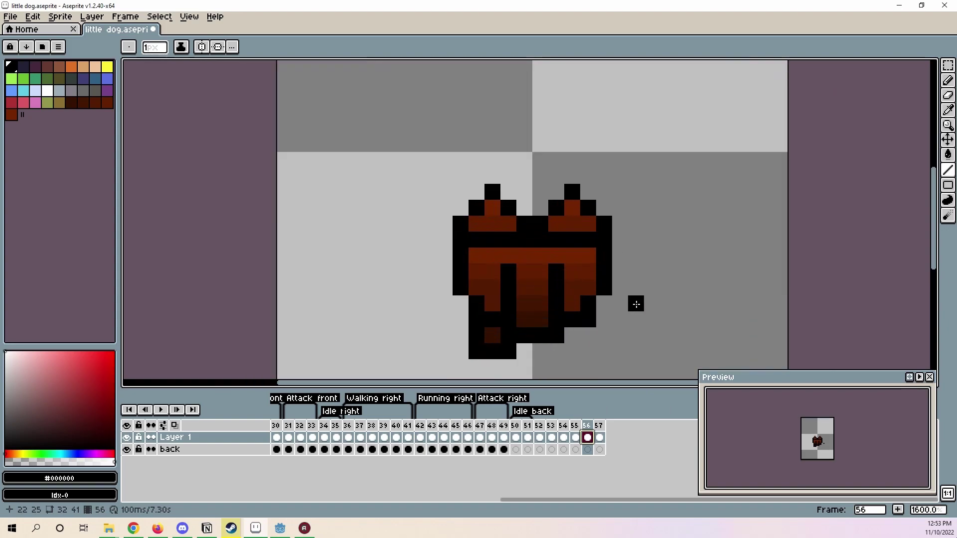
{"action": "scroll", "coordinate": [634, 298], "scroll_direction": "down", "scroll_amount": 2}
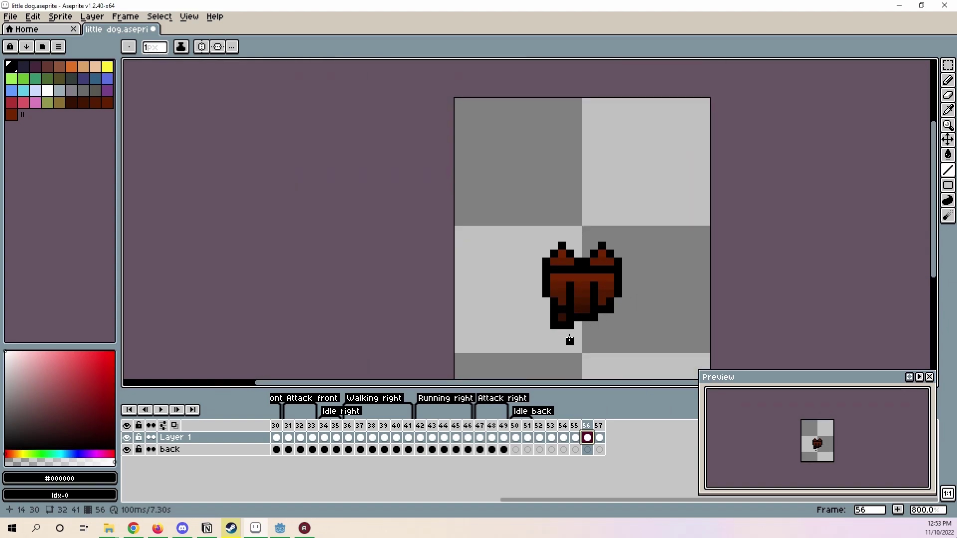
Tag frames 52 to 57 as "Walking back".
{"action": "left_click", "coordinate": [544, 429]}
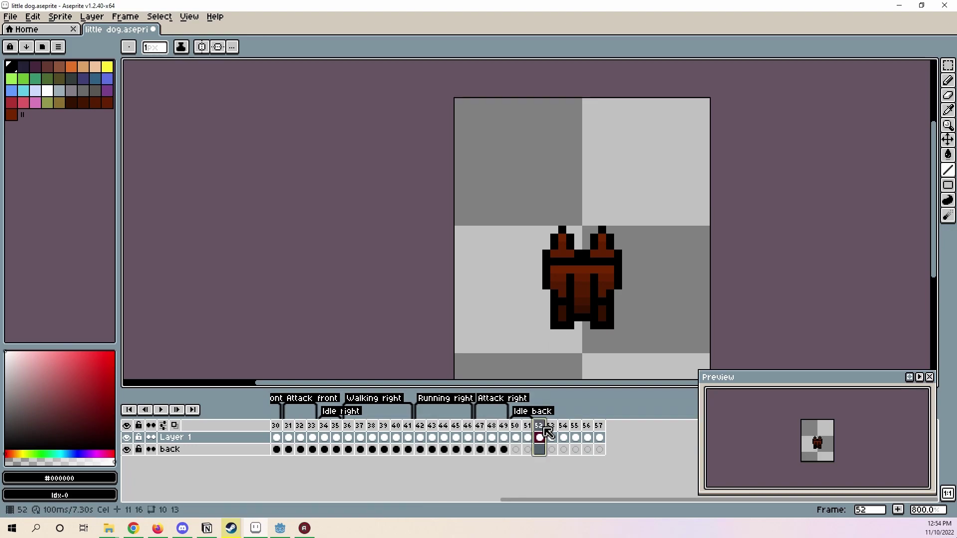
{"action": "left_click_drag", "start_coordinate": [544, 428], "coordinate": [598, 428]}
{"action": "right_click", "coordinate": [600, 427]}
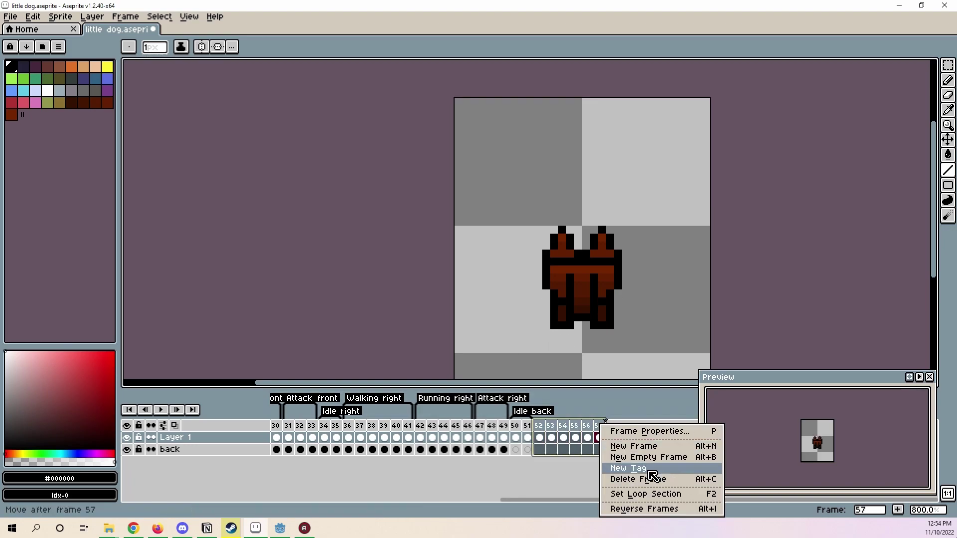
{"action": "left_click", "coordinate": [639, 468]}
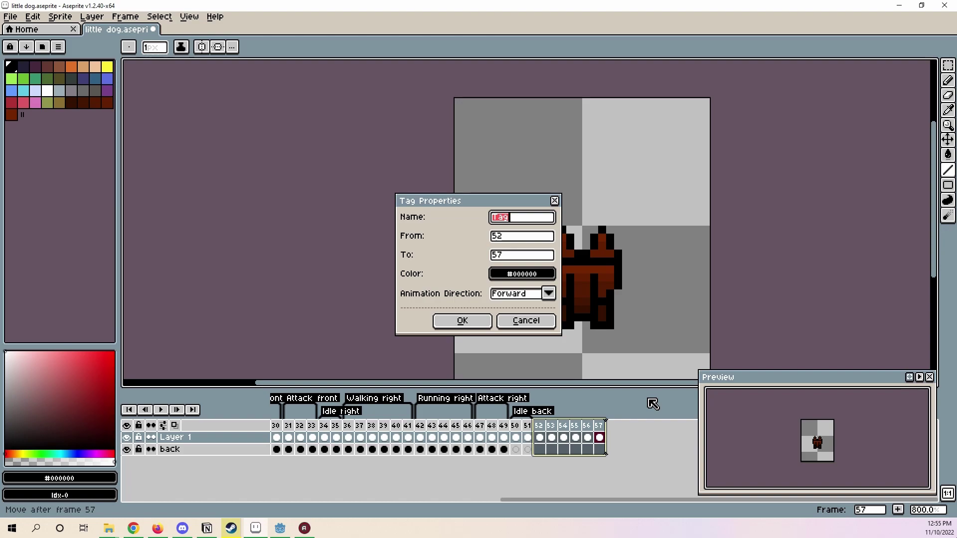
{"action": "type", "text": "Walking back"}
{"action": "left_click", "coordinate": [461, 321]}
Go back to frame 52 and save the sprite file.
{"action": "left_click", "coordinate": [541, 437]}
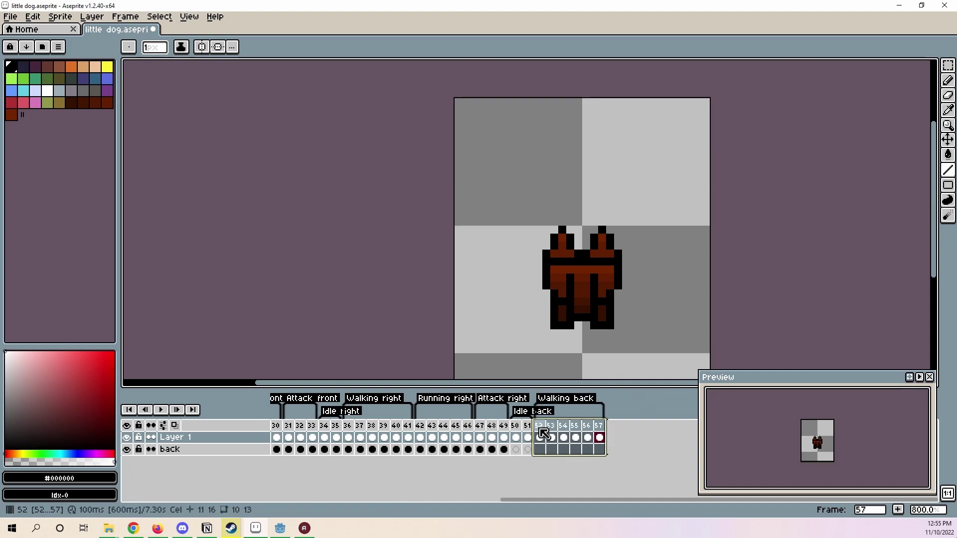
{"action": "mouse_move", "coordinate": [540, 428]}
{"action": "left_mouse_down"}
{"action": "mouse_move", "coordinate": [609, 436]}
{"action": "mouse_move", "coordinate": [541, 430]}
{"action": "left_mouse_up"}
{"action": "left_click_drag", "start_coordinate": [550, 499], "coordinate": [601, 458]}
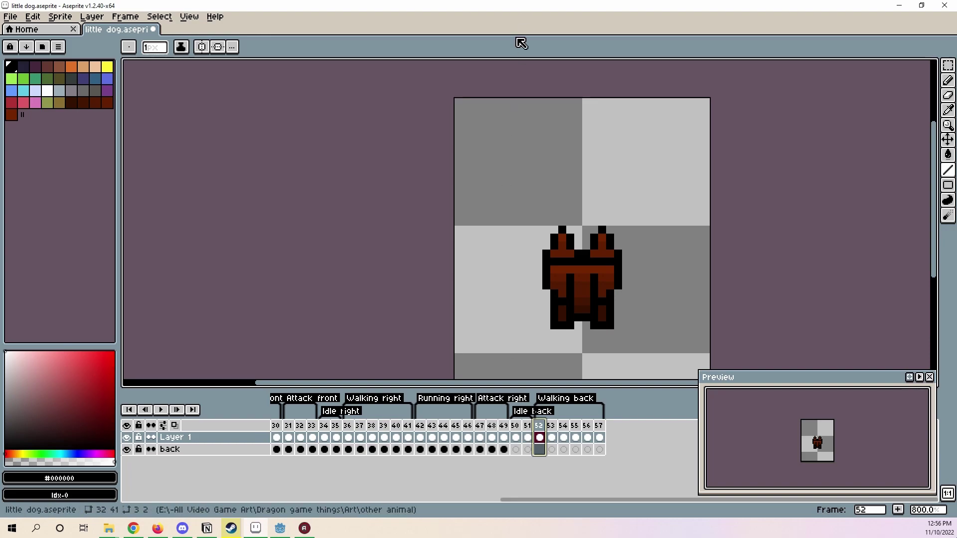
{"action": "key", "text": "ctrl+s"}
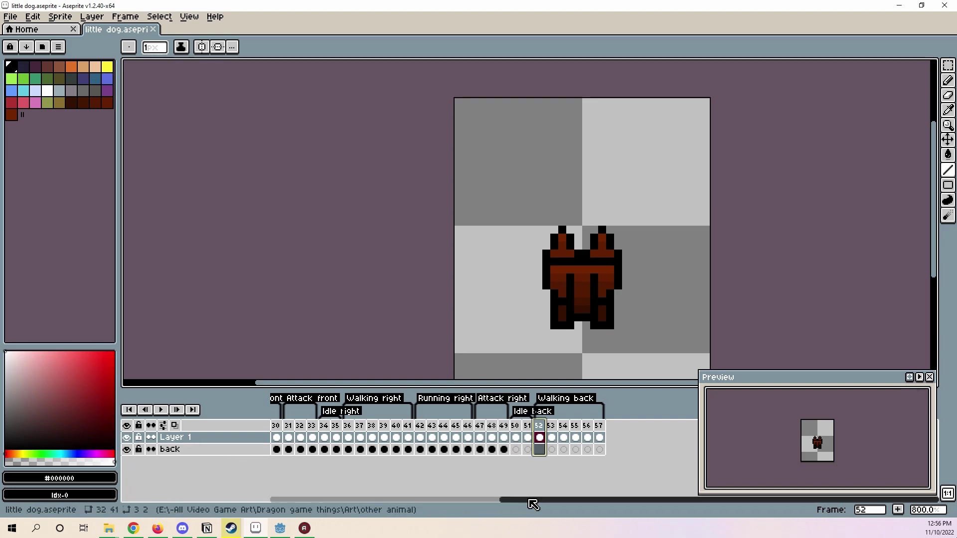
Move the preview window clear of the timeline's scrollbar and return to frame 52.
{"action": "left_click_drag", "start_coordinate": [534, 505], "coordinate": [584, 496]}
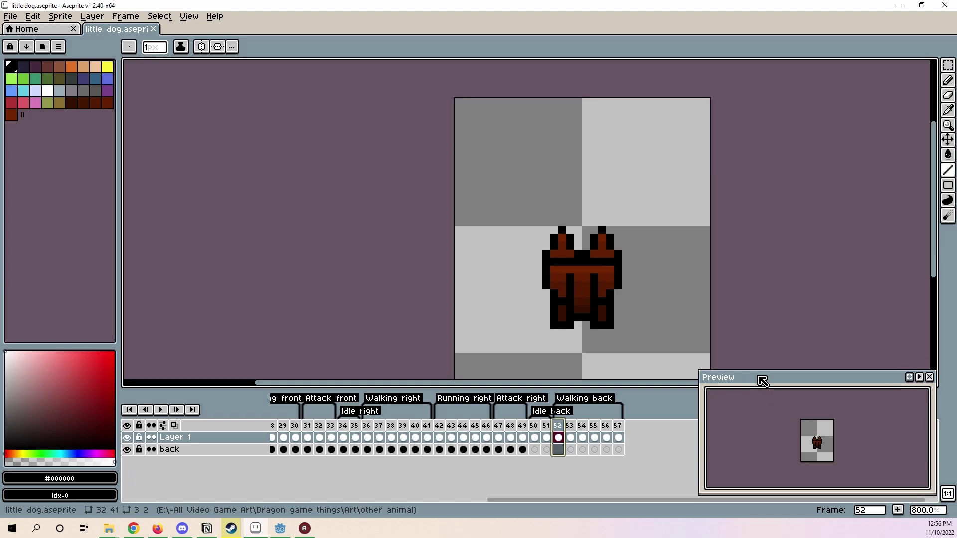
{"action": "left_click_drag", "start_coordinate": [763, 381], "coordinate": [764, 337]}
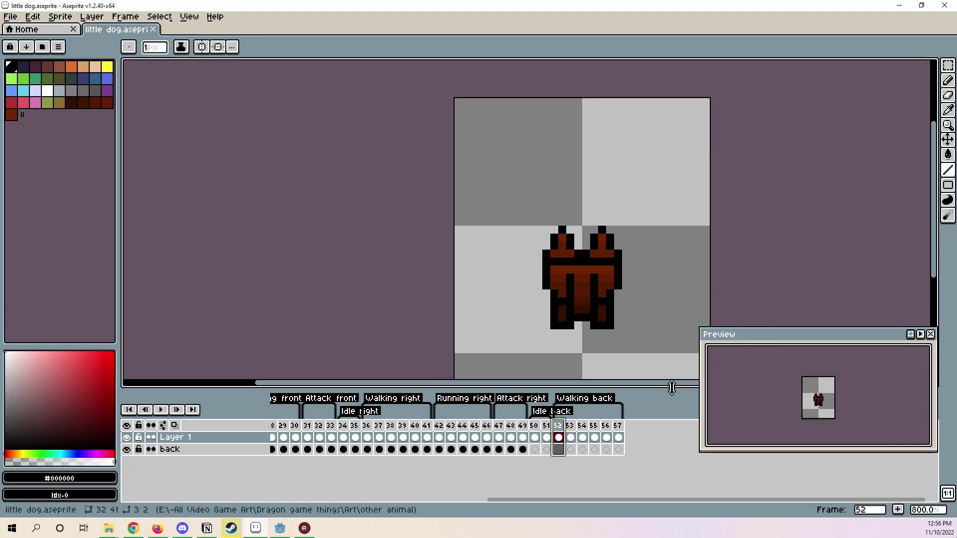
{"action": "left_click_drag", "start_coordinate": [581, 501], "coordinate": [658, 479]}
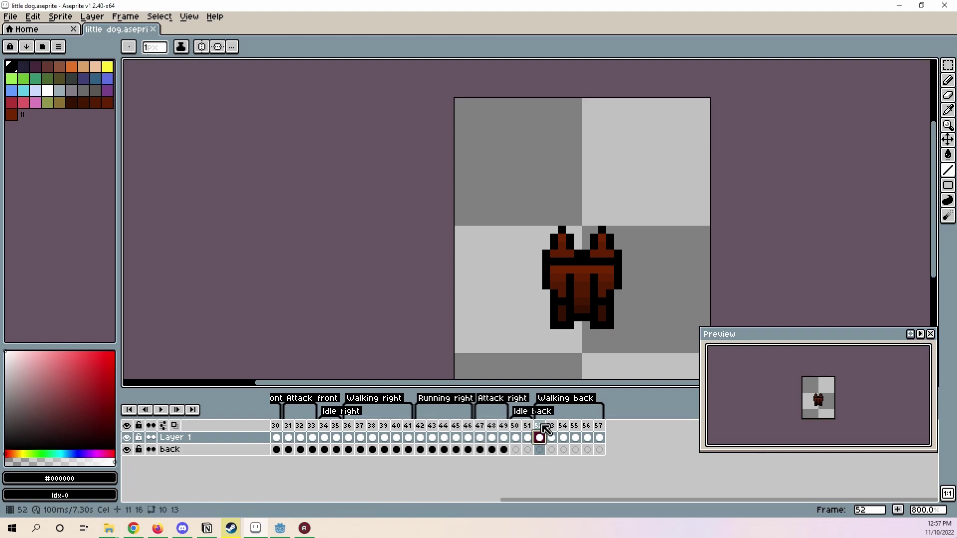
{"action": "mouse_move", "coordinate": [542, 426]}
{"action": "left_mouse_down"}
{"action": "mouse_move", "coordinate": [601, 436]}
{"action": "mouse_move", "coordinate": [539, 427]}
{"action": "left_mouse_up"}
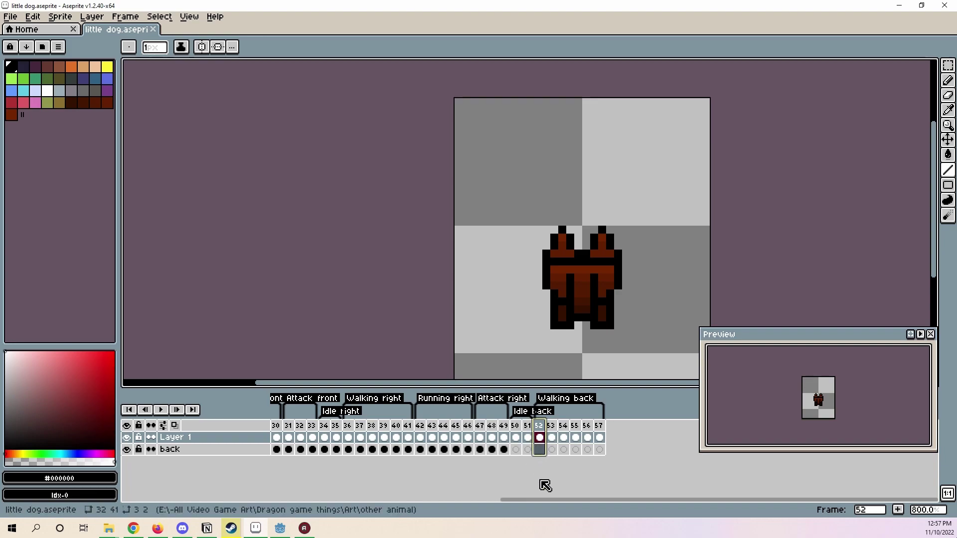
{"action": "left_click", "coordinate": [552, 426]}
{"action": "left_click", "coordinate": [539, 422]}
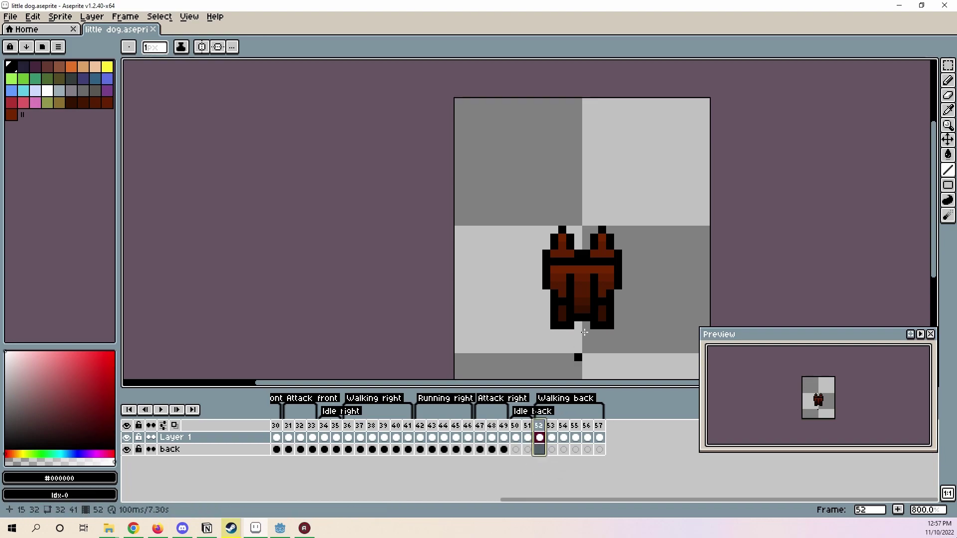
Raise the dog's left foot by one pixel in frame 52 using a rectangular selection.
{"action": "scroll", "coordinate": [567, 325], "scroll_direction": "up", "scroll_amount": 2}
{"action": "left_click", "coordinate": [948, 65]}
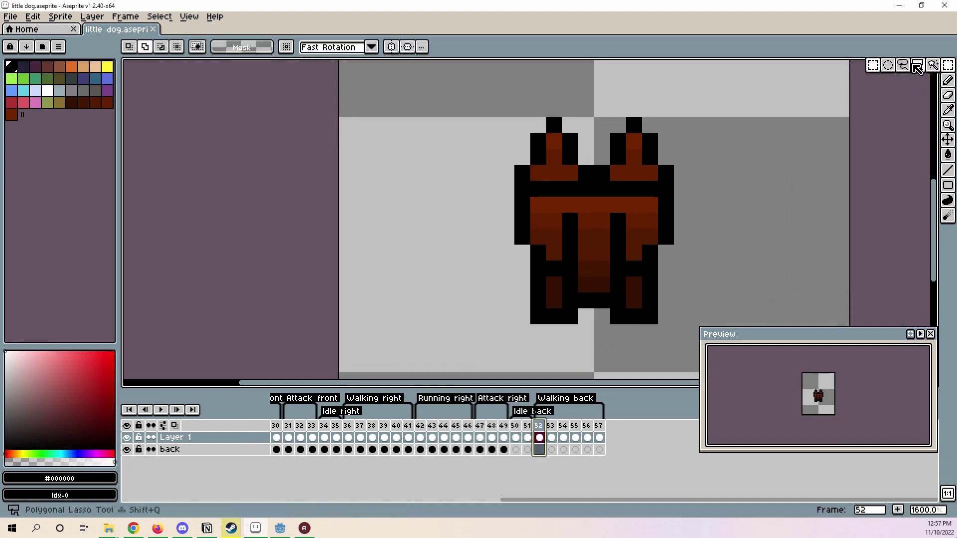
{"action": "scroll", "coordinate": [591, 282], "scroll_direction": "up", "scroll_amount": 2}
{"action": "left_click_drag", "start_coordinate": [486, 319], "coordinate": [549, 317]}
{"action": "left_click", "coordinate": [676, 319]}
{"action": "scroll", "coordinate": [687, 317], "scroll_direction": "down", "scroll_amount": 2}
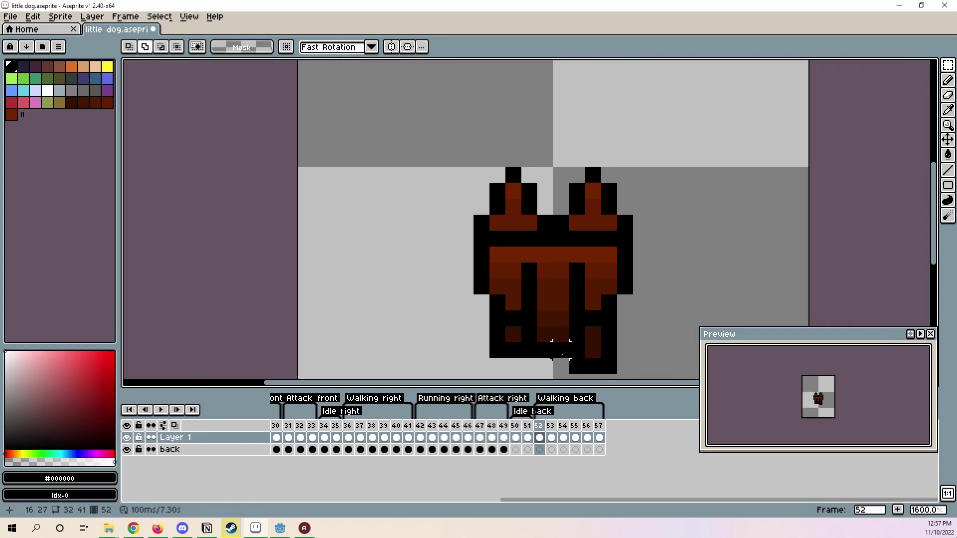
Compare the feet in frame 52 with frames 53 and 54 and with Walking front frame 20.
{"action": "left_click", "coordinate": [554, 437]}
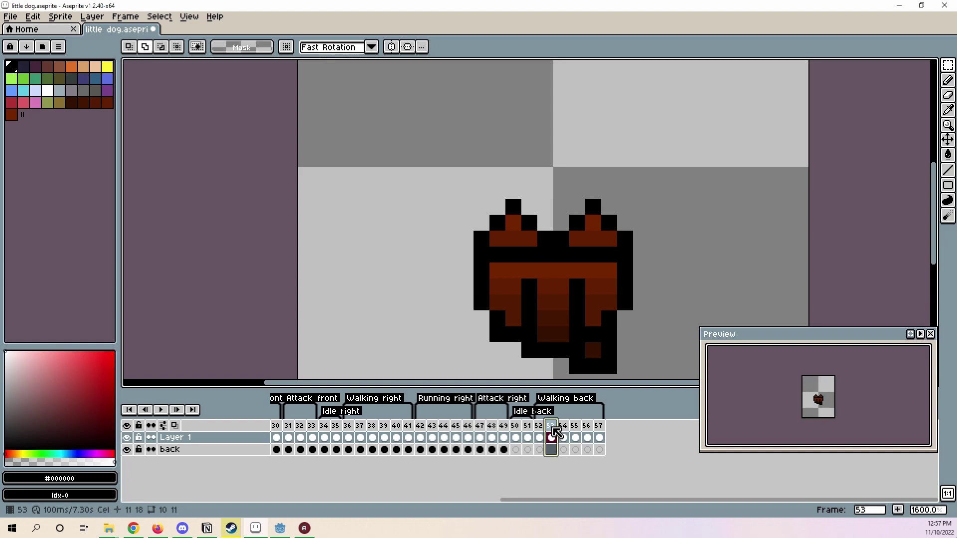
{"action": "left_click", "coordinate": [564, 437]}
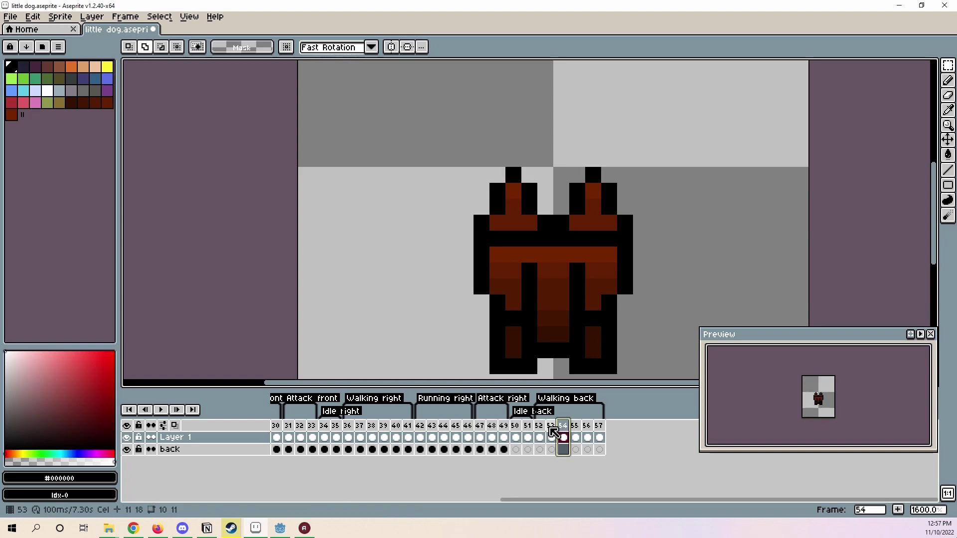
{"action": "left_click", "coordinate": [552, 437]}
{"action": "left_click", "coordinate": [542, 433]}
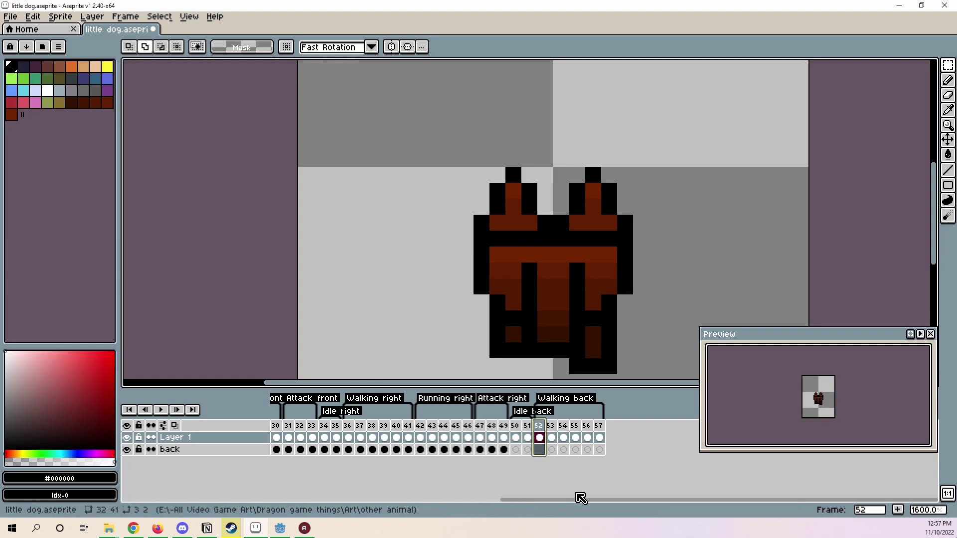
{"action": "left_click_drag", "start_coordinate": [557, 500], "coordinate": [440, 511]}
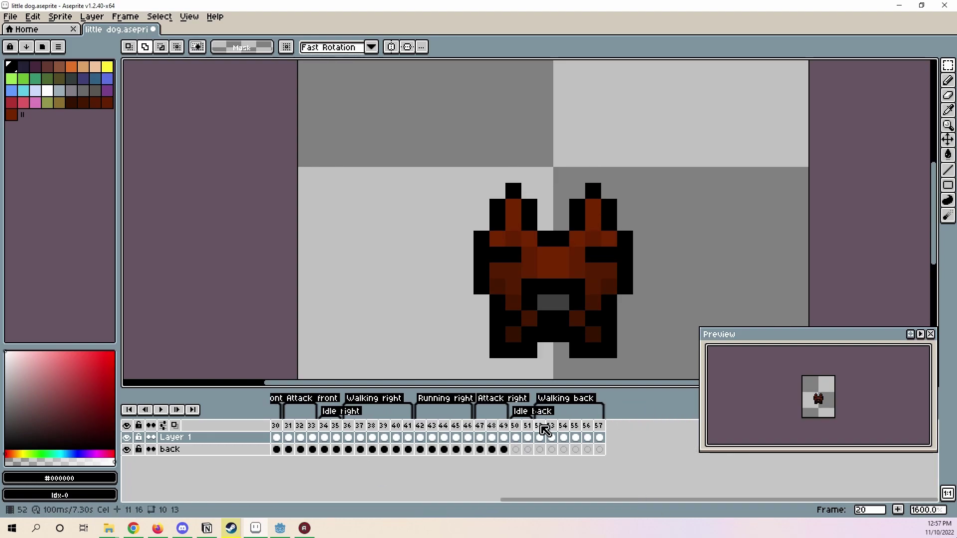
{"action": "left_click", "coordinate": [541, 427]}
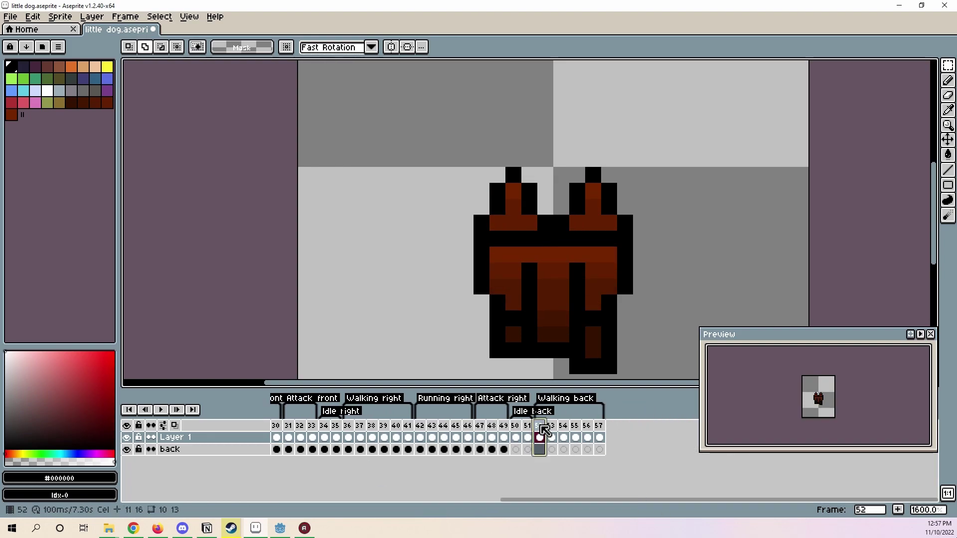
Raise the dog's right foot by one pixel in frame 52 and check it against frame 53.
{"action": "left_click", "coordinate": [551, 430]}
{"action": "left_click", "coordinate": [540, 430]}
{"action": "key", "text": "ctrl+v"}
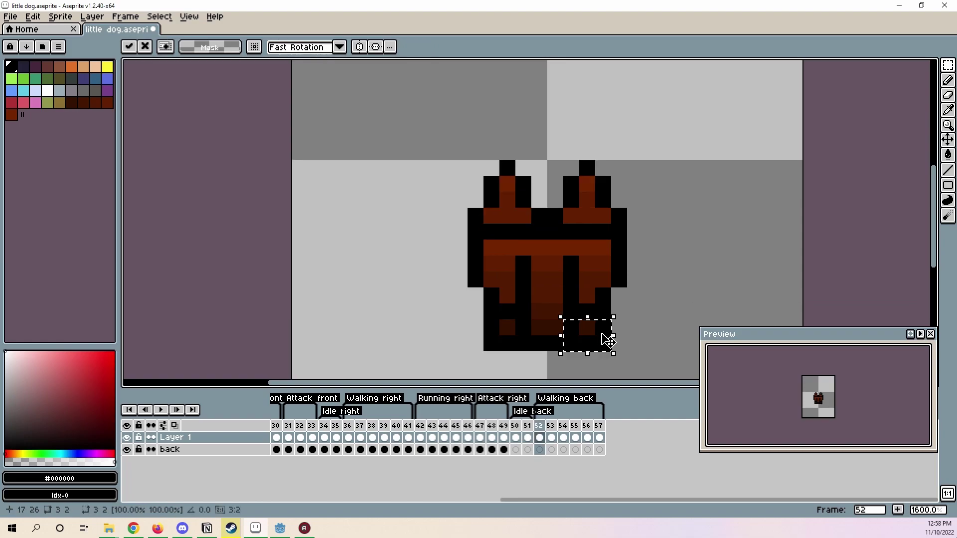
{"action": "left_click", "coordinate": [540, 438]}
{"action": "left_click", "coordinate": [552, 437]}
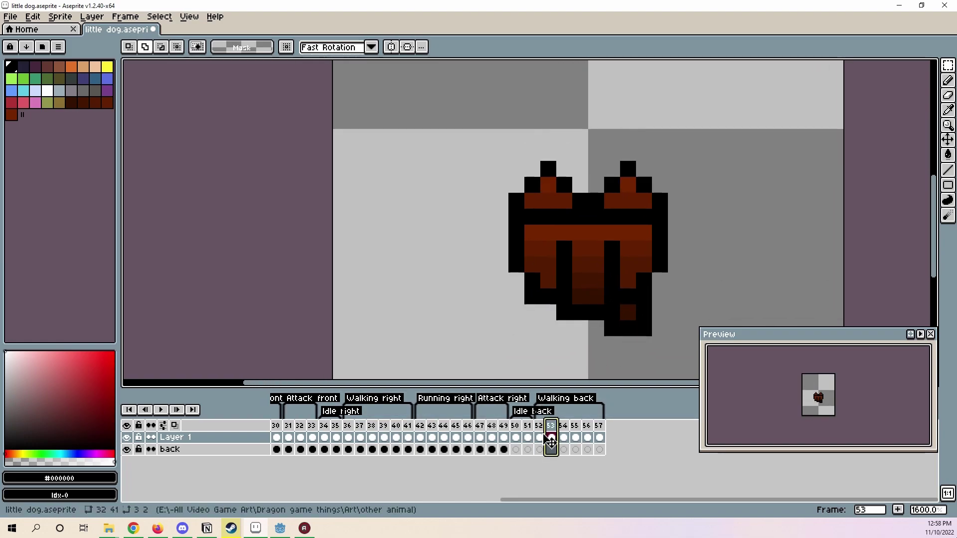
Raise the dog's right foot by one pixel in frame 54.
{"action": "left_click", "coordinate": [563, 437]}
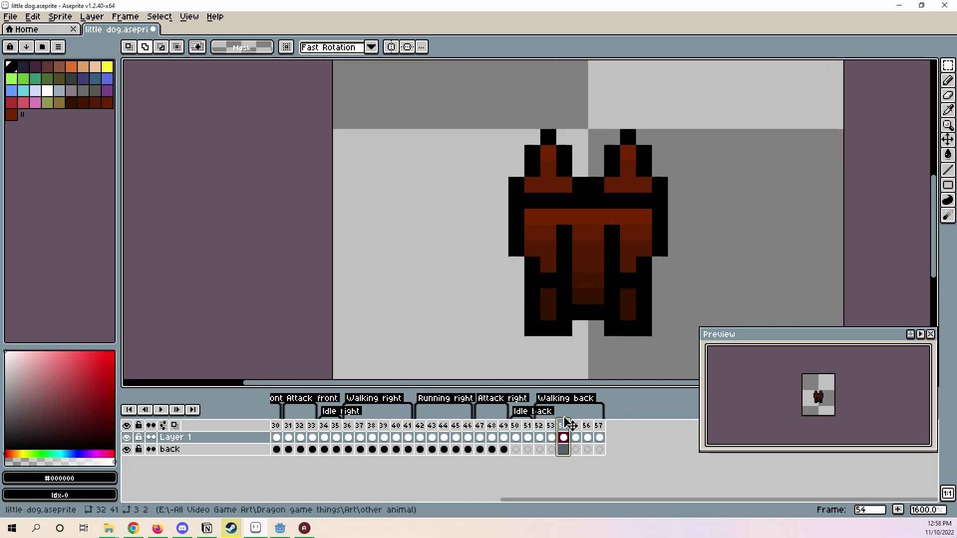
{"action": "scroll", "coordinate": [627, 303], "scroll_direction": "up", "scroll_amount": 1}
{"action": "left_click_drag", "start_coordinate": [596, 302], "coordinate": [654, 336]}
{"action": "left_click_drag", "start_coordinate": [651, 339], "coordinate": [595, 303]}
{"action": "key", "text": "ctrl+d"}
{"action": "left_click", "coordinate": [628, 313]}
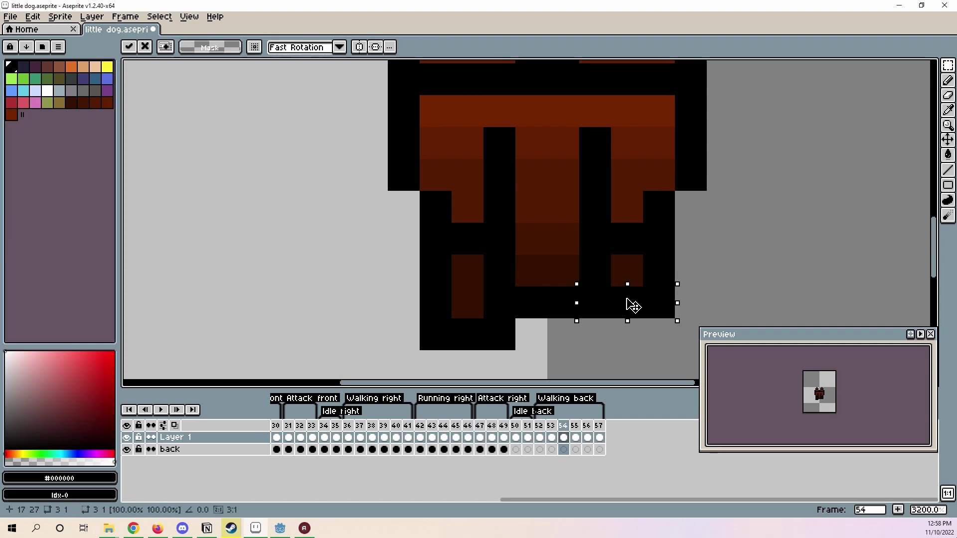
{"action": "key", "text": "ctrl+d"}
{"action": "left_click_drag", "start_coordinate": [658, 271], "coordinate": [654, 253]}
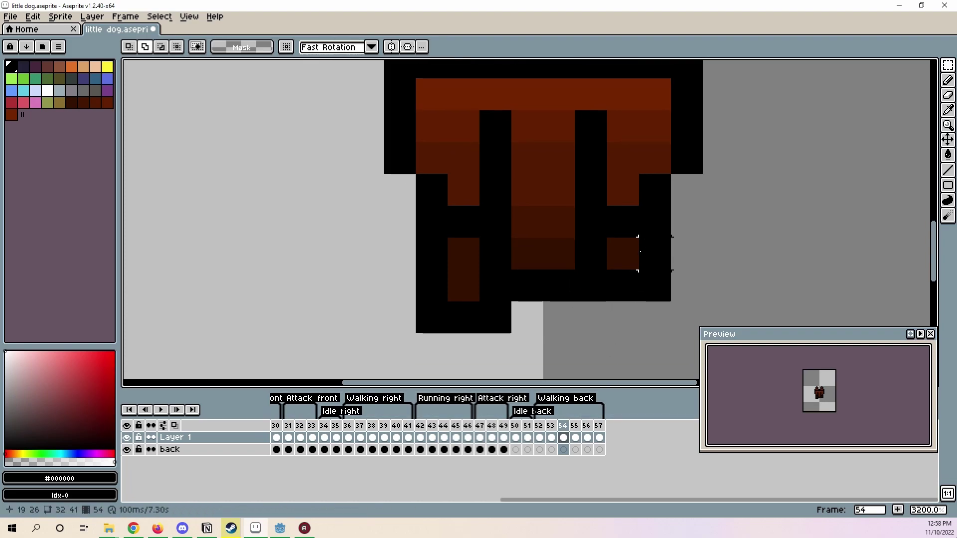
Move the dog's right foot down by one pixel in frame 53.
{"action": "left_click_drag", "start_coordinate": [494, 284], "coordinate": [608, 250]}
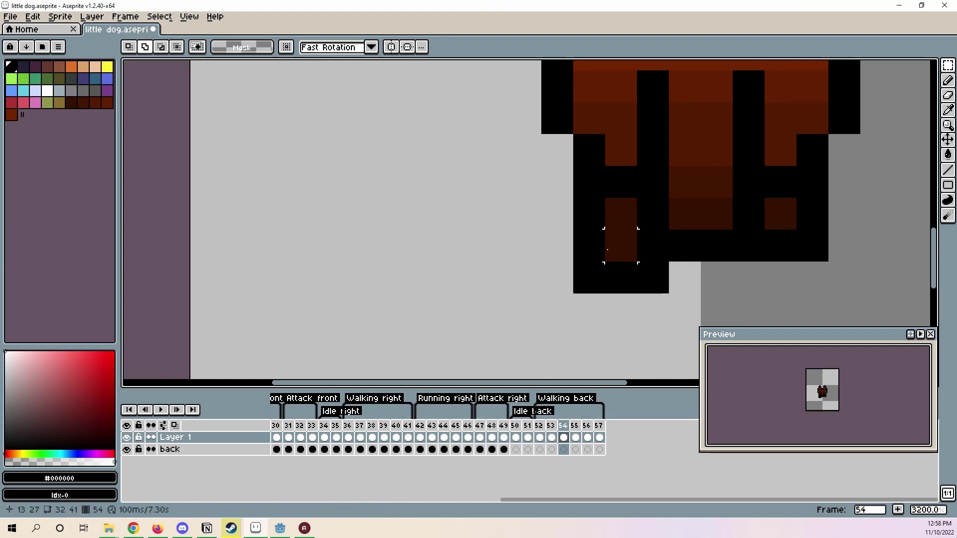
{"action": "left_click", "coordinate": [552, 426]}
{"action": "mouse_move", "coordinate": [780, 214]}
{"action": "left_mouse_down"}
{"action": "mouse_move", "coordinate": [631, 256]}
{"action": "mouse_move", "coordinate": [645, 290]}
{"action": "mouse_move", "coordinate": [631, 288]}
{"action": "left_mouse_up"}
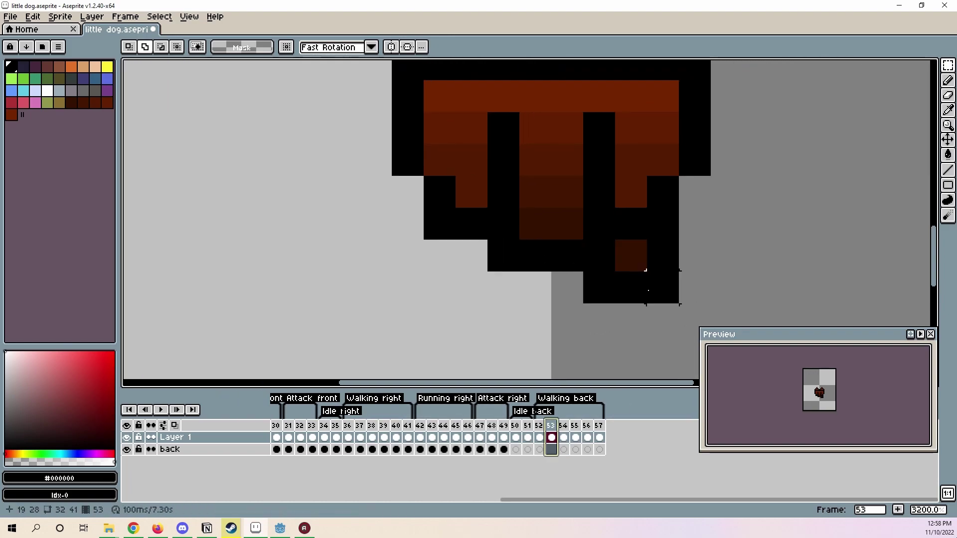
{"action": "scroll", "coordinate": [655, 297], "scroll_direction": "right", "scroll_amount": 2}
{"action": "left_click_drag", "start_coordinate": [546, 278], "coordinate": [610, 314]}
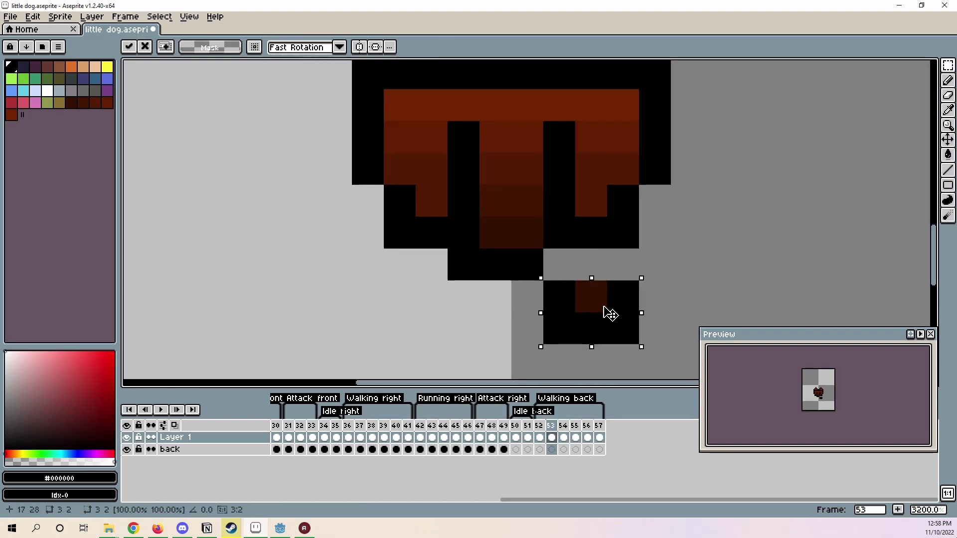
{"action": "key", "text": "ctrl+d"}
Fill the gap between the right leg and the lowered foot in frame 53, extending its dark brown centre to two pixels.
{"action": "left_click_drag", "start_coordinate": [559, 232], "coordinate": [621, 234]}
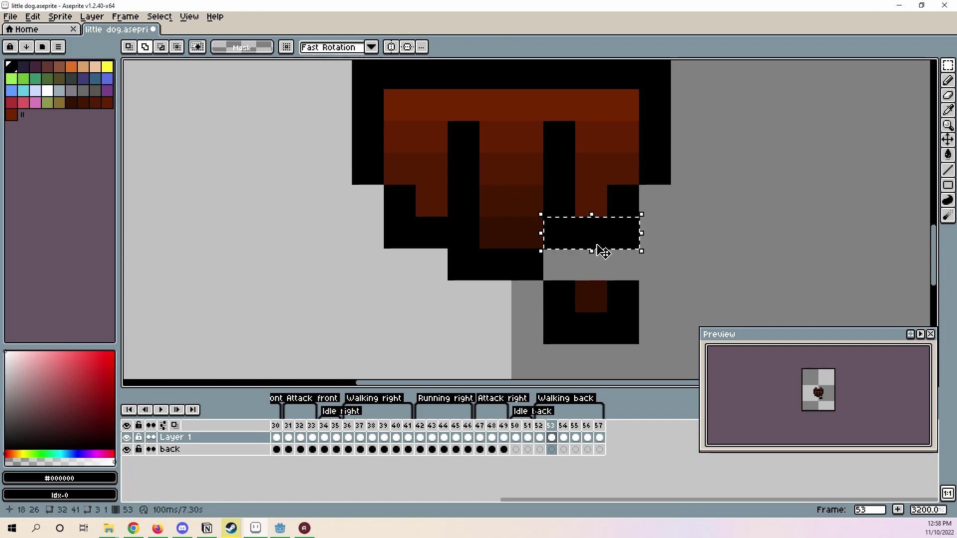
{"action": "key", "text": "ctrl+d"}
{"action": "left_click_drag", "start_coordinate": [561, 293], "coordinate": [622, 296]}
{"action": "left_click_drag", "start_coordinate": [592, 281], "coordinate": [575, 295]}
{"action": "key", "text": "ctrl+d"}
Compare the legs across frames 52, 53, 54 and 55.
{"action": "scroll", "coordinate": [609, 246], "scroll_direction": "down", "scroll_amount": 5}
{"action": "left_click", "coordinate": [540, 426]}
{"action": "left_click", "coordinate": [552, 426]}
{"action": "left_click", "coordinate": [563, 426]}
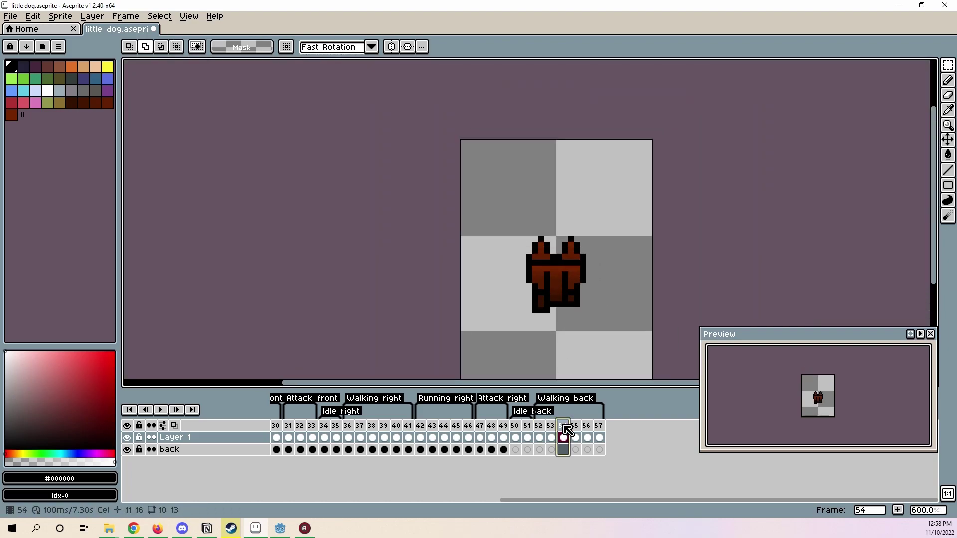
{"action": "left_click", "coordinate": [551, 426]}
{"action": "left_click", "coordinate": [564, 426]}
{"action": "scroll", "coordinate": [567, 300], "scroll_direction": "up", "scroll_amount": 5}
{"action": "scroll", "coordinate": [562, 335], "scroll_direction": "down", "scroll_amount": 2}
{"action": "left_click", "coordinate": [576, 427]}
{"action": "scroll", "coordinate": [605, 333], "scroll_direction": "up", "scroll_amount": 2}
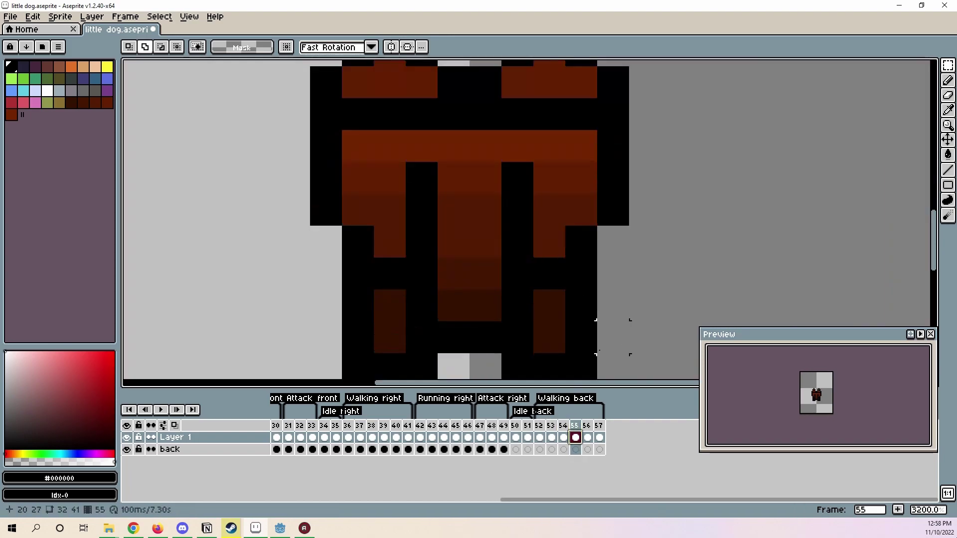
{"action": "left_click_drag", "start_coordinate": [584, 368], "coordinate": [517, 370]}
Recheck the left foot in frame 54 against frames 53 and 52, and save the sprite file.
{"action": "scroll", "coordinate": [556, 377], "scroll_direction": "down", "scroll_amount": 1}
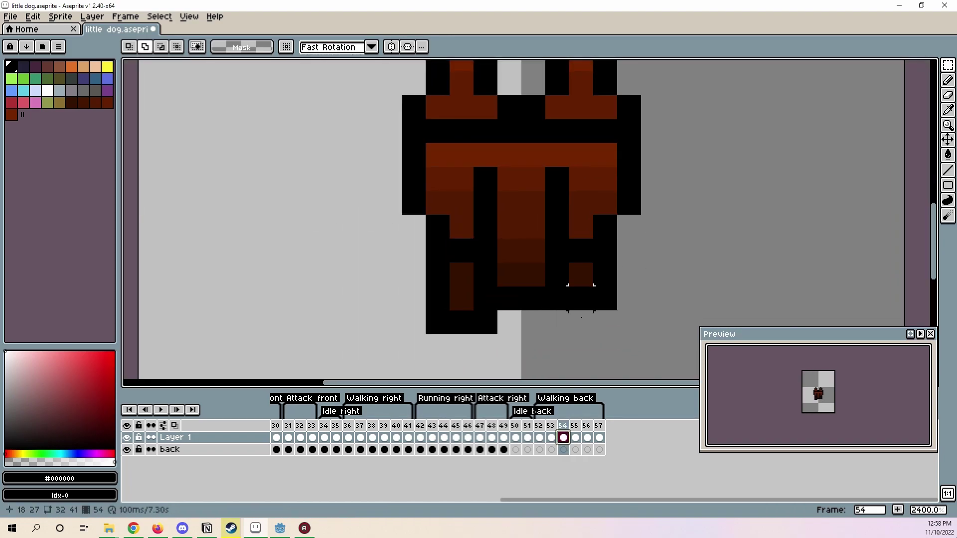
{"action": "left_click", "coordinate": [551, 437]}
{"action": "left_click", "coordinate": [563, 437]}
{"action": "mouse_move", "coordinate": [463, 324]}
{"action": "left_mouse_down"}
{"action": "mouse_move", "coordinate": [479, 281]}
{"action": "mouse_move", "coordinate": [486, 331]}
{"action": "mouse_move", "coordinate": [468, 327]}
{"action": "mouse_move", "coordinate": [471, 303]}
{"action": "mouse_move", "coordinate": [466, 320]}
{"action": "left_mouse_up"}
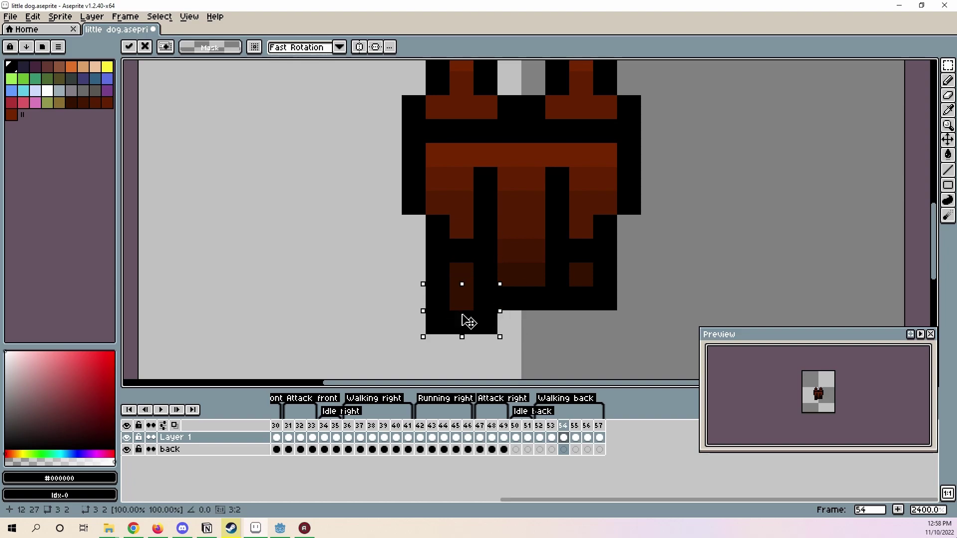
{"action": "left_click", "coordinate": [556, 428]}
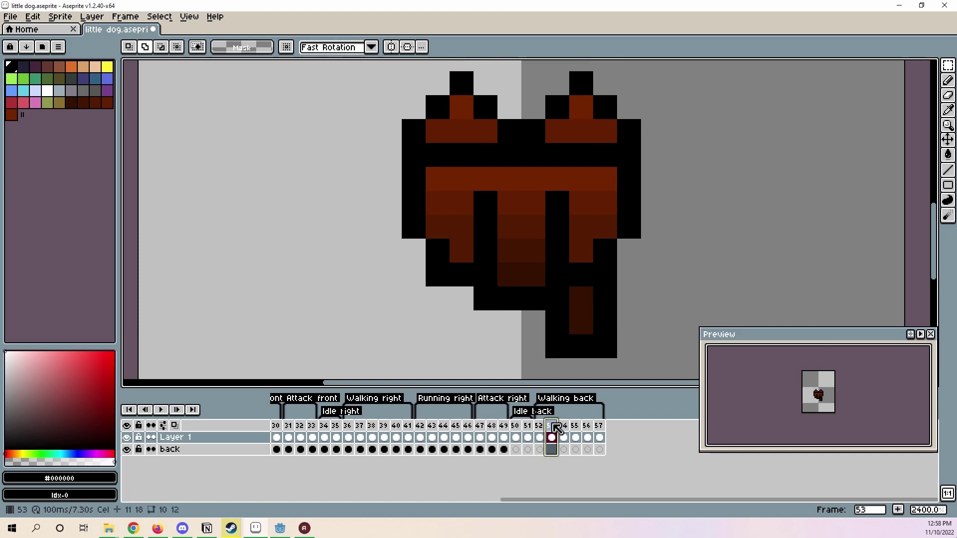
{"action": "left_click", "coordinate": [565, 429]}
{"action": "left_click", "coordinate": [542, 428]}
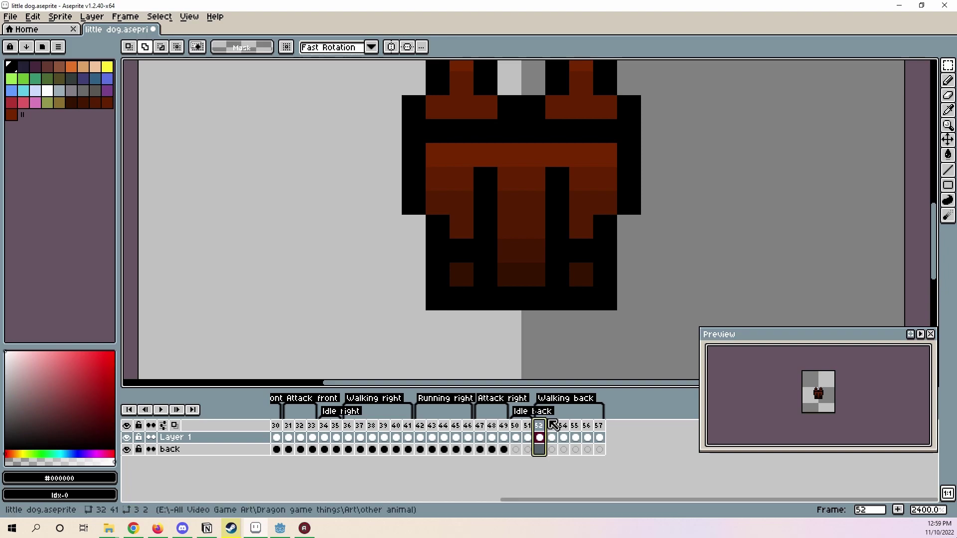
{"action": "key", "text": "ctrl+s"}
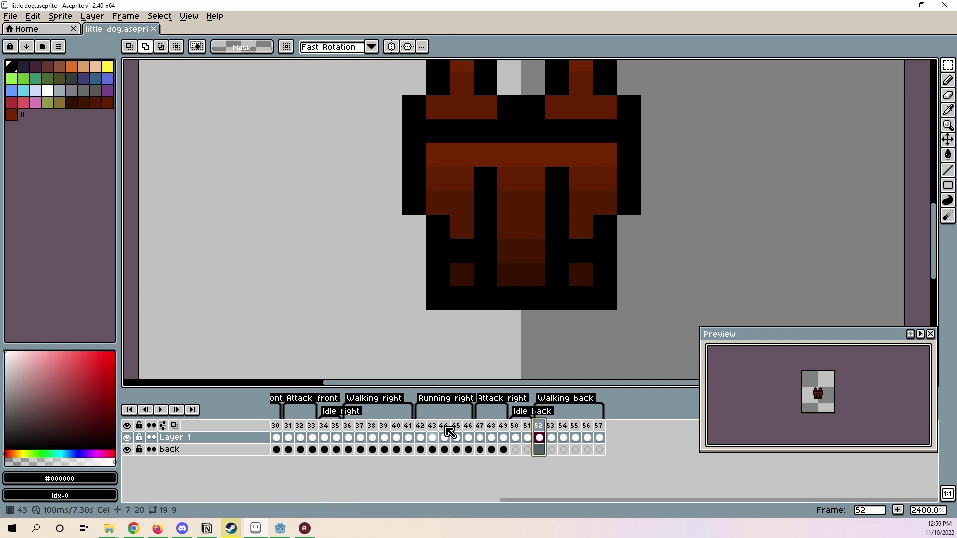
Review the leg positions through the Walking back frames 52 to 56.
{"action": "left_click", "coordinate": [551, 437]}
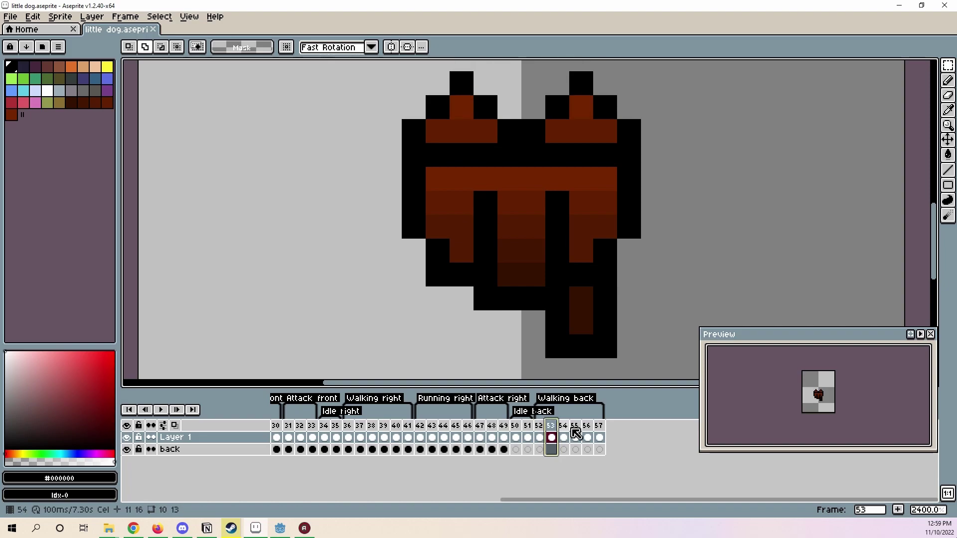
{"action": "left_click", "coordinate": [563, 437]}
{"action": "left_click", "coordinate": [575, 437]}
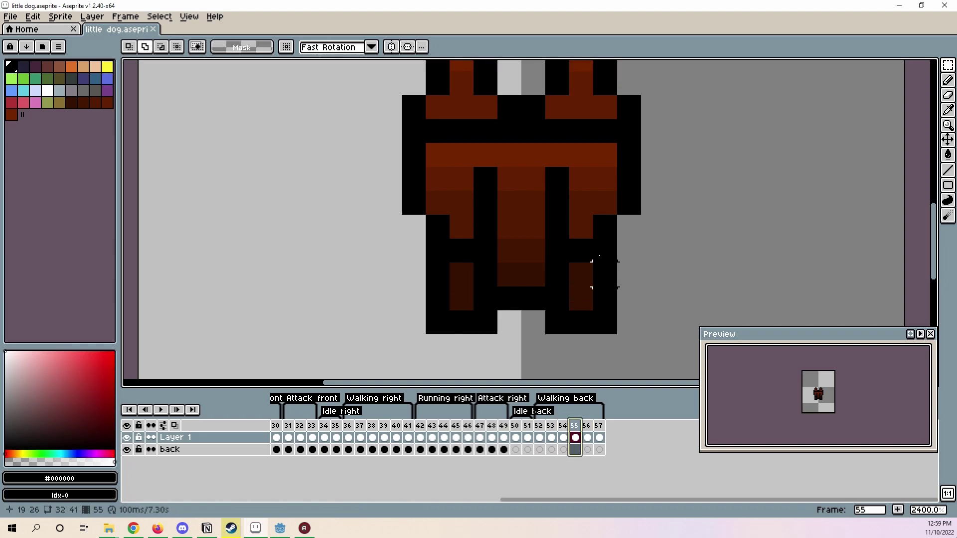
{"action": "scroll", "coordinate": [631, 324], "scroll_direction": "down", "scroll_amount": 5}
{"action": "left_click", "coordinate": [588, 437]}
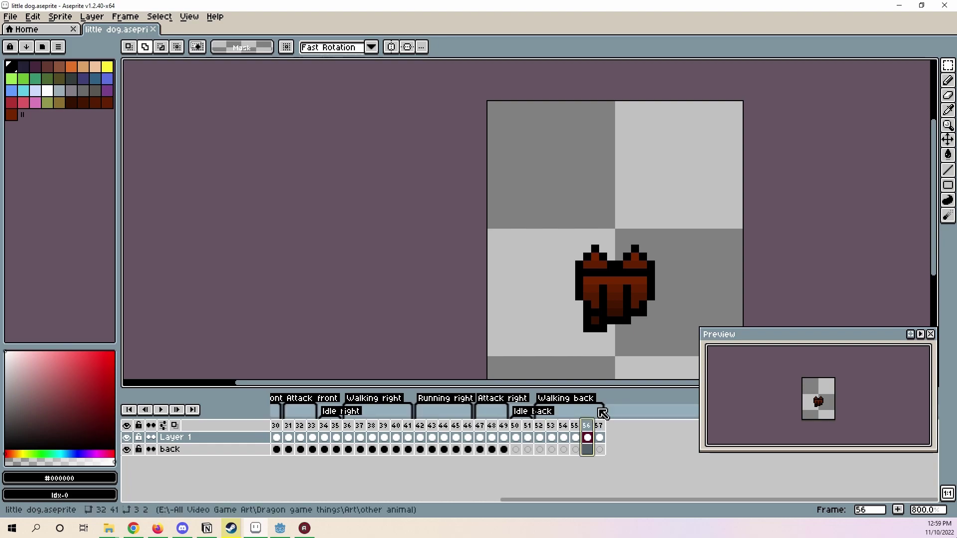
{"action": "scroll", "coordinate": [637, 276], "scroll_direction": "up", "scroll_amount": 1}
{"action": "left_click_drag", "start_coordinate": [637, 277], "coordinate": [596, 271]}
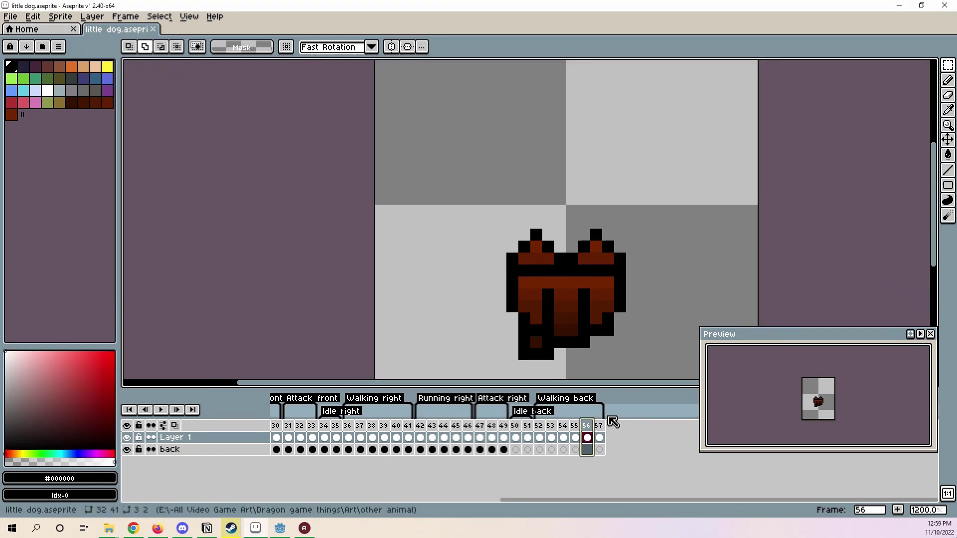
{"action": "left_click", "coordinate": [541, 437]}
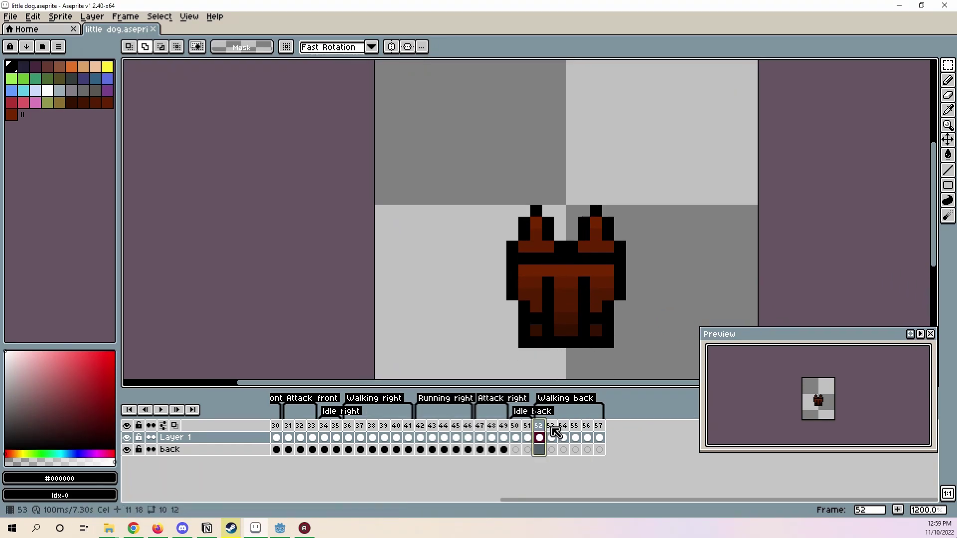
{"action": "left_click", "coordinate": [552, 434]}
{"action": "left_click", "coordinate": [566, 435]}
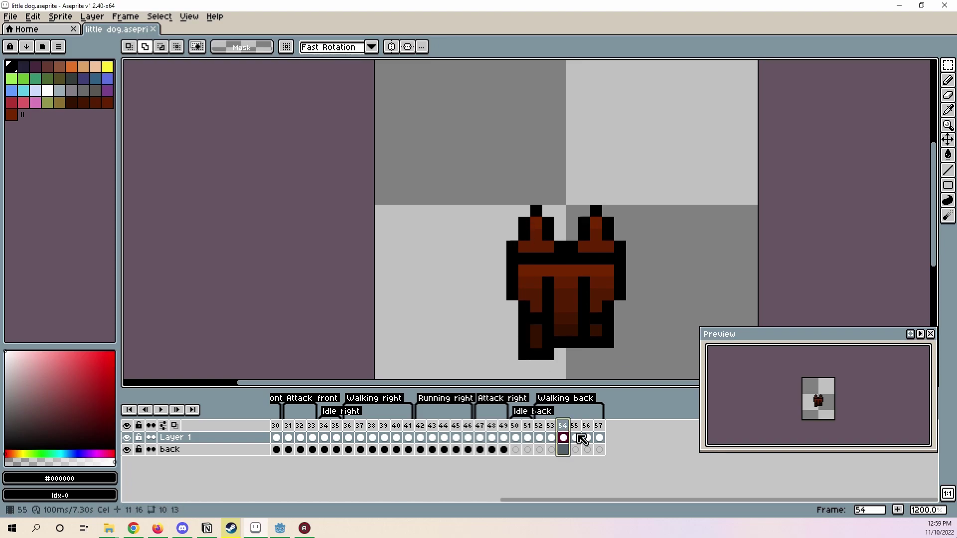
{"action": "left_click", "coordinate": [576, 437]}
{"action": "scroll", "coordinate": [608, 355], "scroll_direction": "up", "scroll_amount": 3}
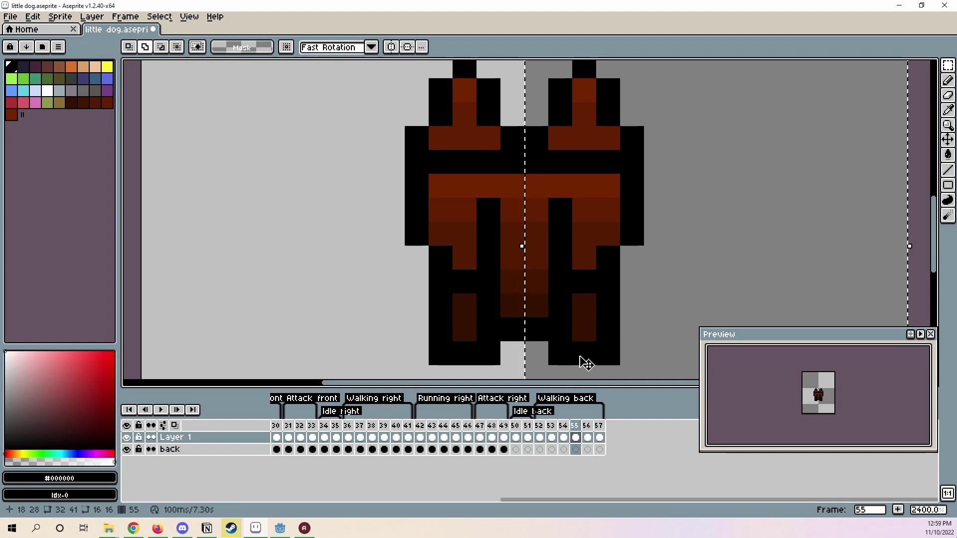
{"action": "left_click_drag", "start_coordinate": [582, 359], "coordinate": [619, 244]}
{"action": "left_click", "coordinate": [612, 310]}
{"action": "key", "text": "ctrl+d"}
{"action": "key", "text": "ctrl+d"}
{"action": "key", "text": "alt"}
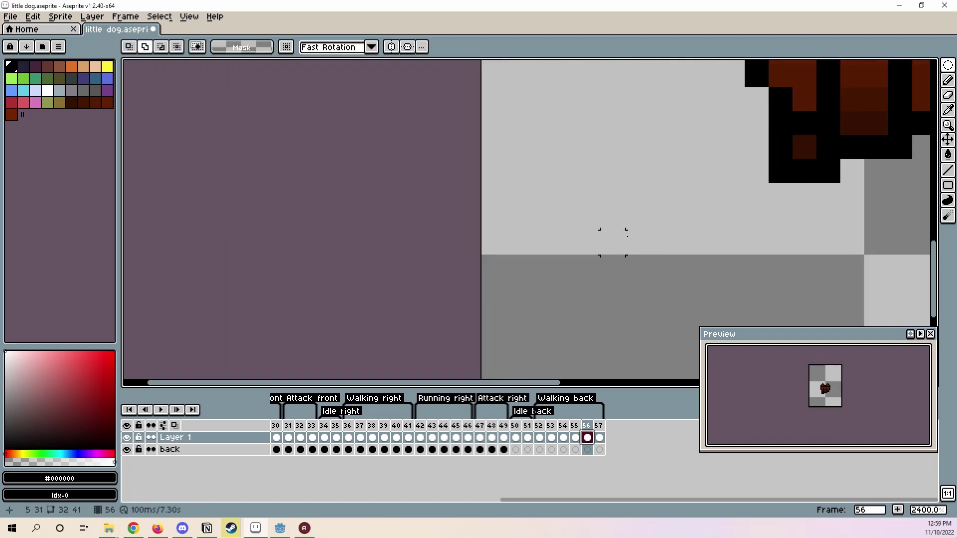
Move the dog's left foot down by one pixel in frame 56.
{"action": "left_click_drag", "start_coordinate": [757, 171], "coordinate": [560, 270]}
{"action": "left_click_drag", "start_coordinate": [551, 270], "coordinate": [551, 284]}
{"action": "key", "text": "Return"}
{"action": "left_click_drag", "start_coordinate": [498, 206], "coordinate": [603, 287]}
{"action": "left_click", "coordinate": [513, 340]}
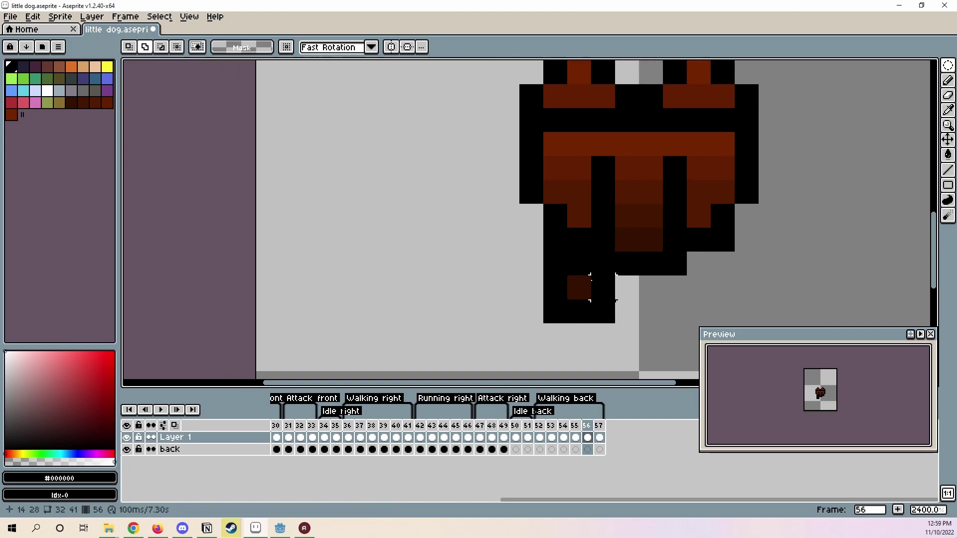
Extend the left foot's dark brown centre up by one pixel in frame 56, using the sampled foot colour, and resample the black outline.
{"action": "left_click", "coordinate": [579, 283], "text": "alt"}
{"action": "left_click", "coordinate": [577, 256]}
{"action": "scroll", "coordinate": [577, 256], "scroll_direction": "down", "scroll_amount": 1}
{"action": "scroll", "coordinate": [578, 273], "scroll_direction": "up", "scroll_amount": 2}
{"action": "left_click", "coordinate": [590, 255], "text": "alt"}
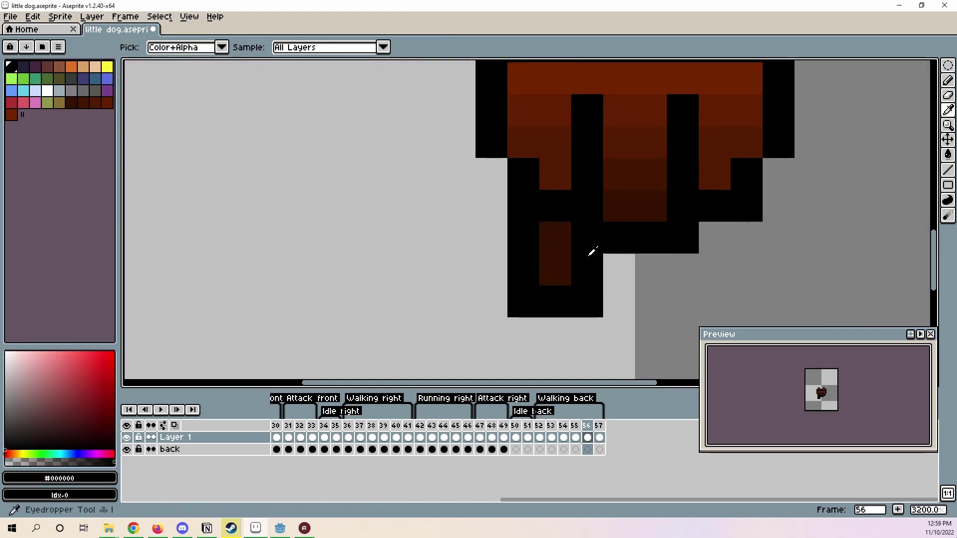
{"action": "scroll", "coordinate": [590, 254], "scroll_direction": "down", "scroll_amount": 1}
{"action": "left_click_drag", "start_coordinate": [590, 254], "coordinate": [589, 320]}
Play the Walking back animation from frame 52 and compare frames 52 and 53.
{"action": "left_click", "coordinate": [542, 428]}
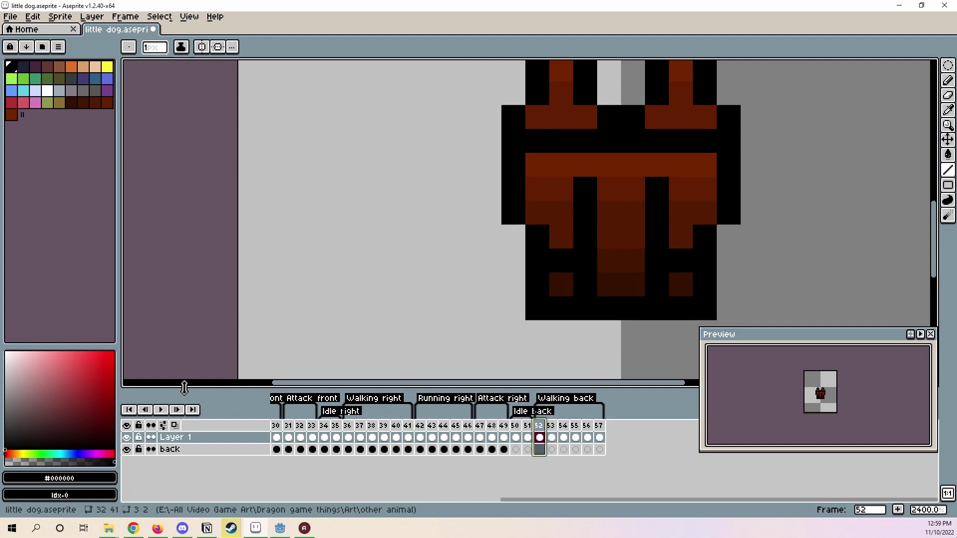
{"action": "left_click", "coordinate": [164, 409]}
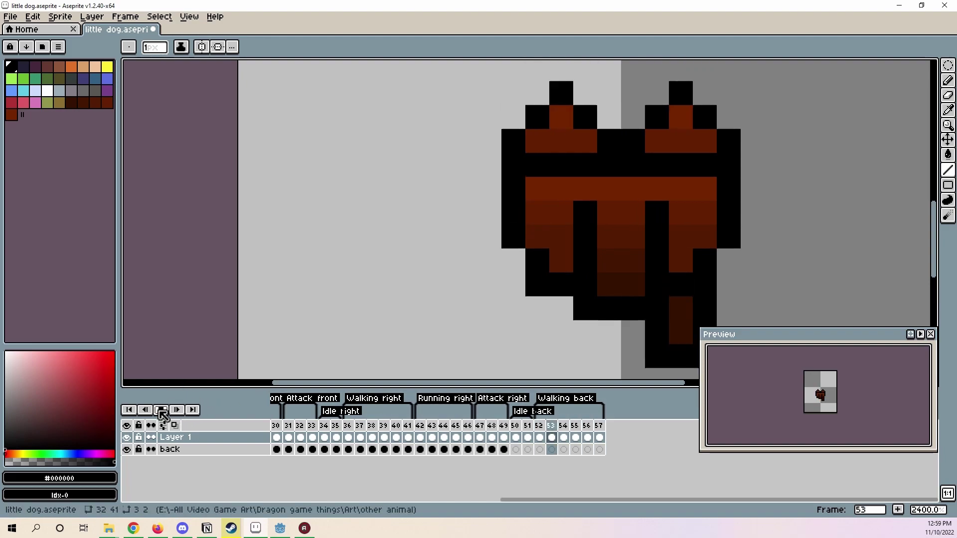
{"action": "left_click", "coordinate": [161, 410]}
{"action": "left_click", "coordinate": [540, 426]}
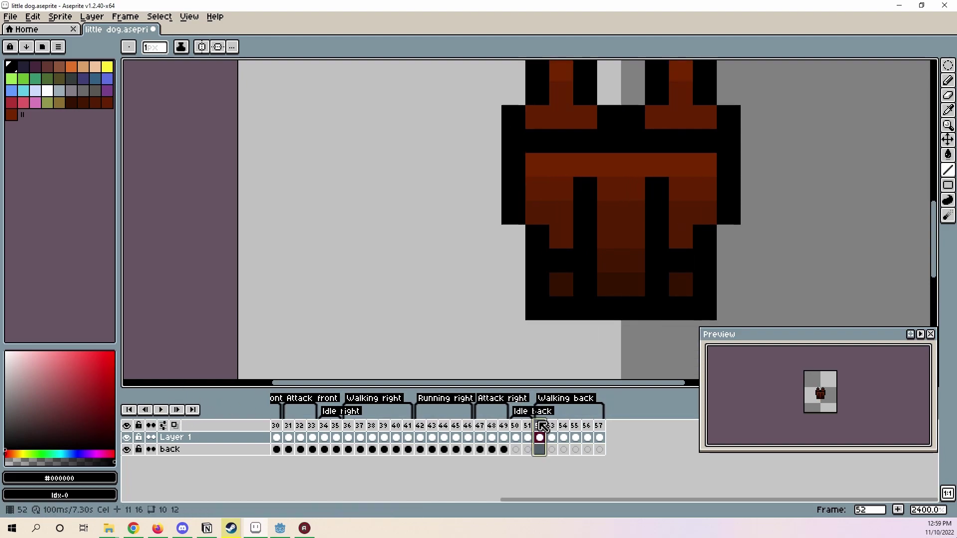
{"action": "left_click", "coordinate": [551, 426], "text": "shift"}
{"action": "left_click", "coordinate": [551, 438]}
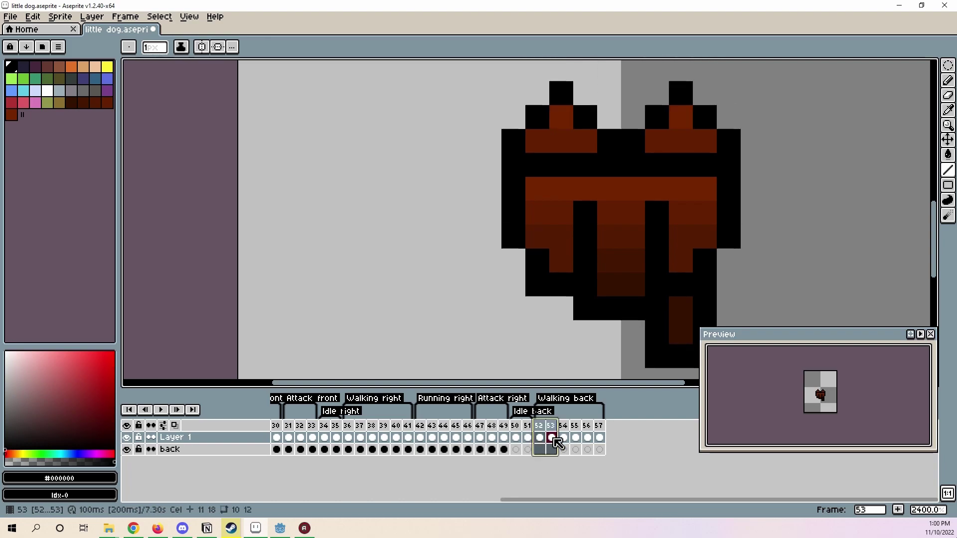
Examine the tail movement in the Walking right frames 36 to 40 as a reference.
{"action": "left_click", "coordinate": [949, 63]}
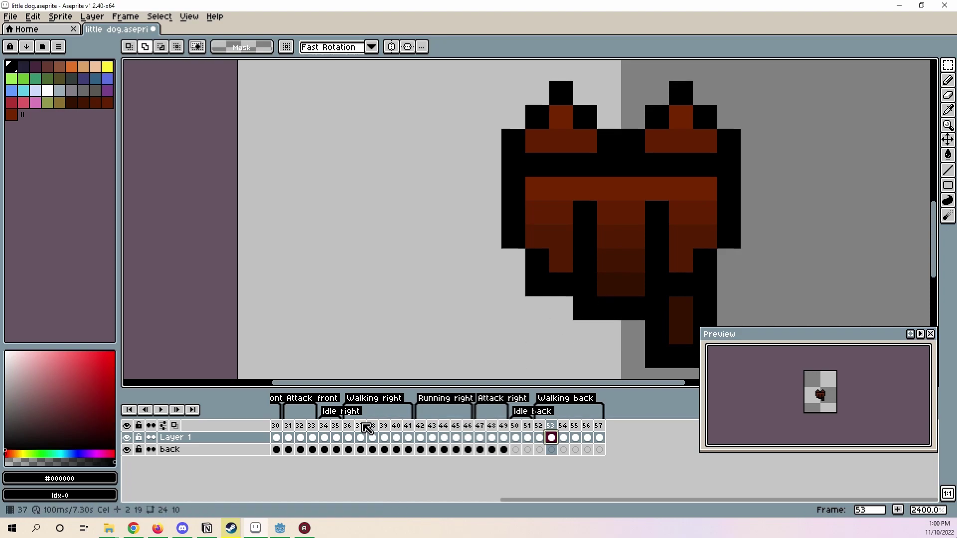
{"action": "left_click_drag", "start_coordinate": [348, 427], "coordinate": [371, 432]}
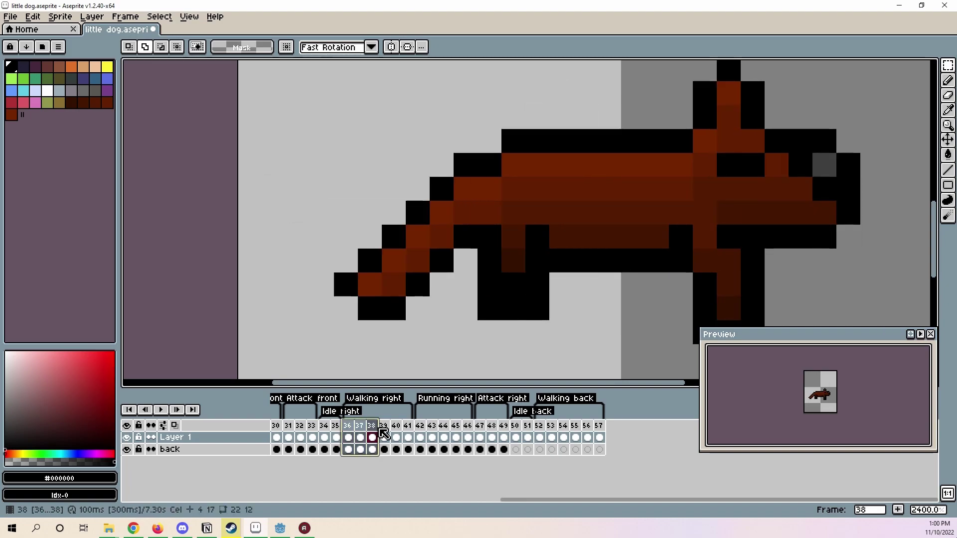
{"action": "left_click", "coordinate": [396, 439]}
{"action": "left_click", "coordinate": [348, 438]}
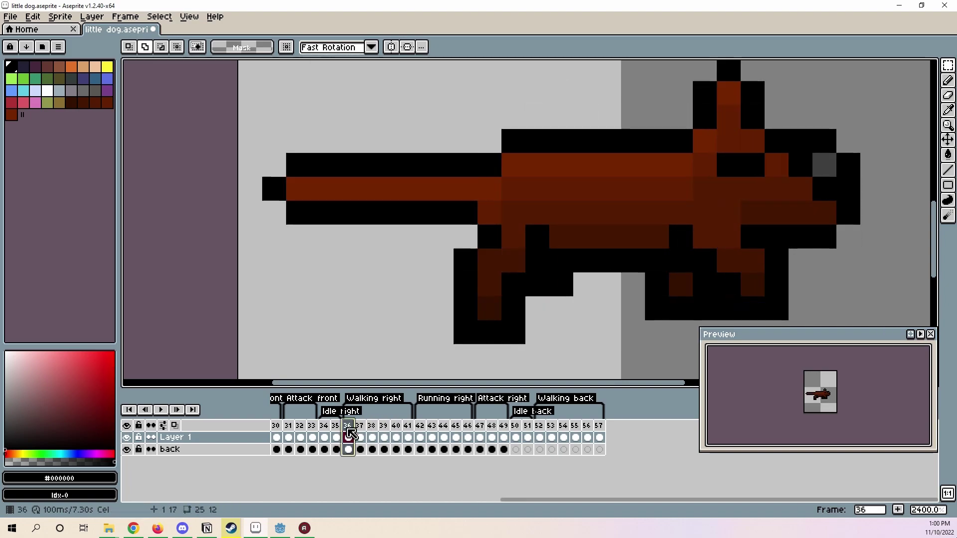
{"action": "left_click_drag", "start_coordinate": [350, 436], "coordinate": [377, 437]}
{"action": "left_click_drag", "start_coordinate": [395, 436], "coordinate": [348, 438]}
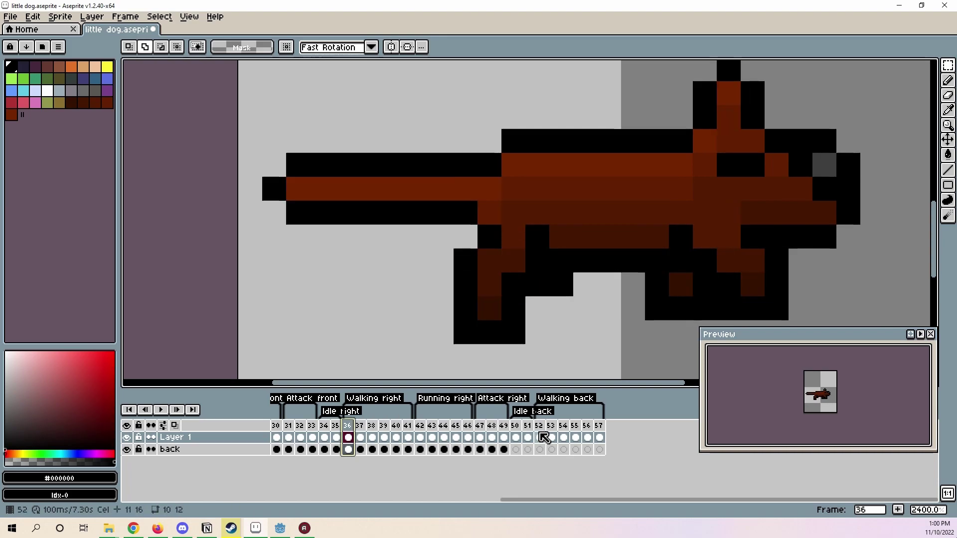
Shorten the dog's tail in frame 52 by moving its lower part up two pixels.
{"action": "left_click", "coordinate": [543, 436]}
{"action": "left_click_drag", "start_coordinate": [664, 315], "coordinate": [581, 256]}
{"action": "left_click_drag", "start_coordinate": [618, 305], "coordinate": [616, 213]}
{"action": "key", "text": "ctrl+d"}
Repaint the missing black inner outline of the right foot in frame 52 with the Line tool.
{"action": "key", "text": "i"}
{"action": "key", "text": "b"}
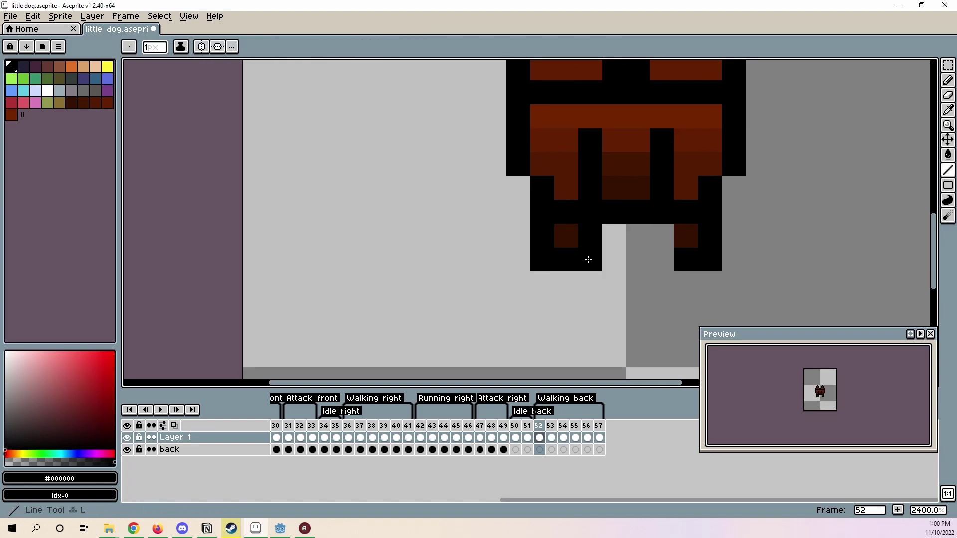
{"action": "scroll", "coordinate": [668, 289], "scroll_direction": "down", "scroll_amount": 5}
{"action": "scroll", "coordinate": [673, 299], "scroll_direction": "up", "scroll_amount": 3}
{"action": "left_click_drag", "start_coordinate": [673, 299], "coordinate": [623, 375]}
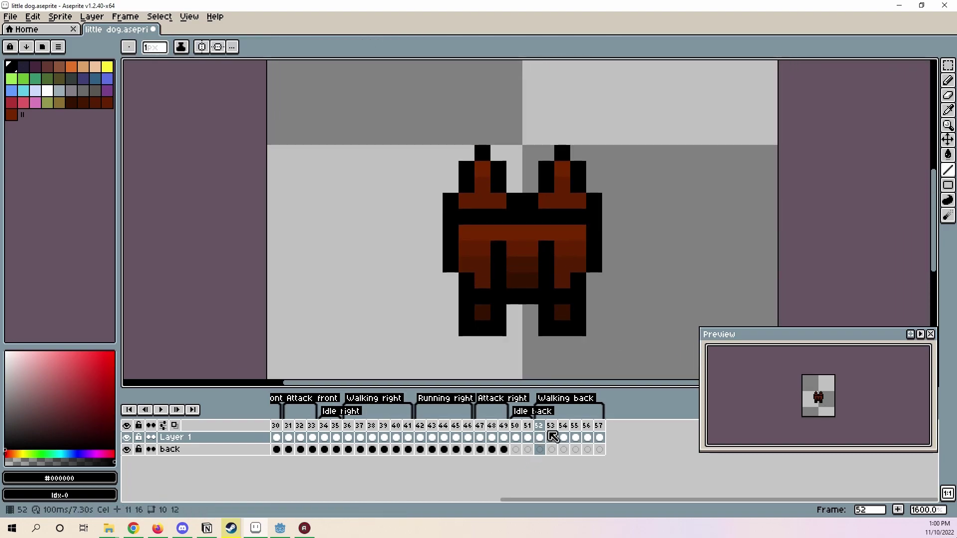
Move the lower part of the tail up one pixel in frame 53 and repaint the black inner outline of the right leg.
{"action": "left_click", "coordinate": [552, 437]}
{"action": "left_click_drag", "start_coordinate": [580, 301], "coordinate": [678, 268]}
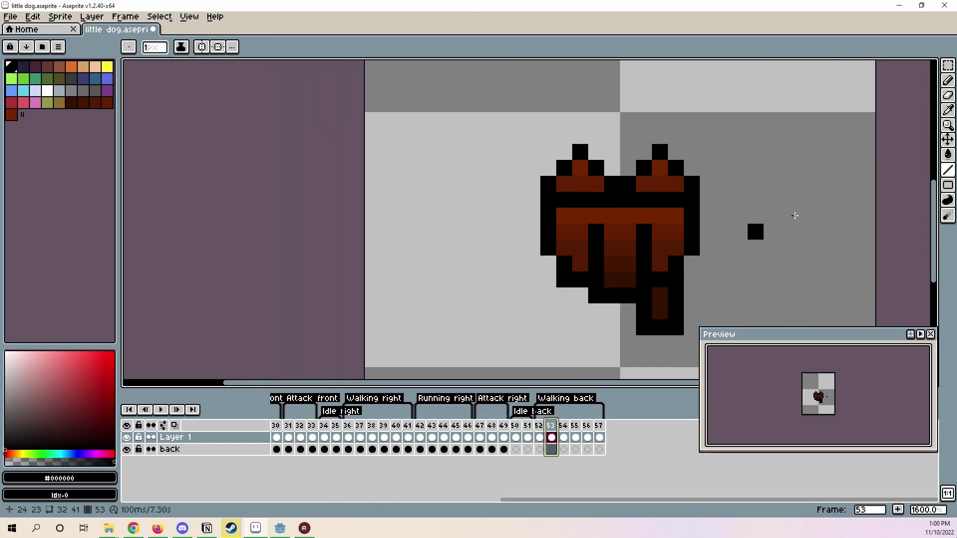
{"action": "left_click", "coordinate": [949, 65]}
{"action": "scroll", "coordinate": [683, 264], "scroll_direction": "up", "scroll_amount": 2}
{"action": "scroll", "coordinate": [694, 267], "scroll_direction": "up", "scroll_amount": 1}
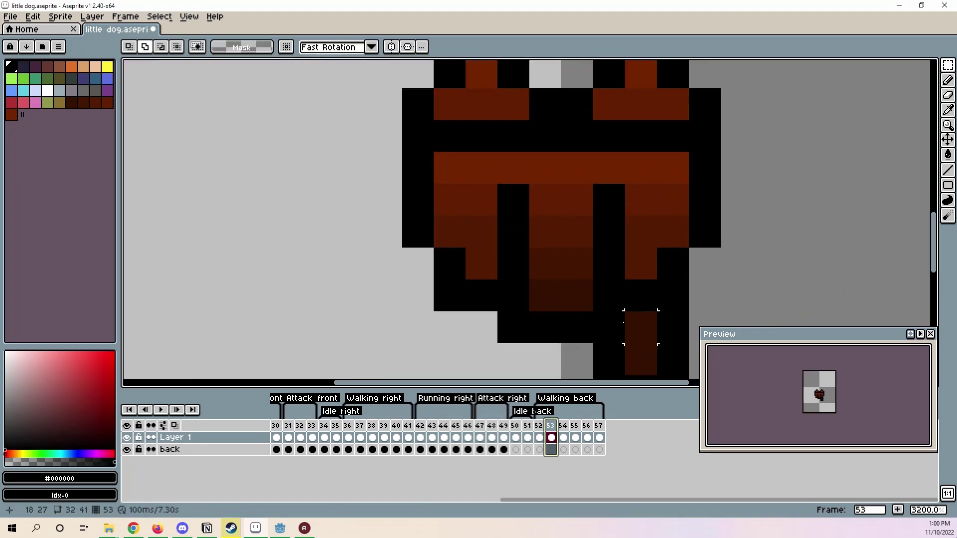
{"action": "left_click_drag", "start_coordinate": [624, 316], "coordinate": [501, 252]}
{"action": "left_click_drag", "start_coordinate": [531, 285], "coordinate": [532, 267]}
{"action": "key", "text": "l"}
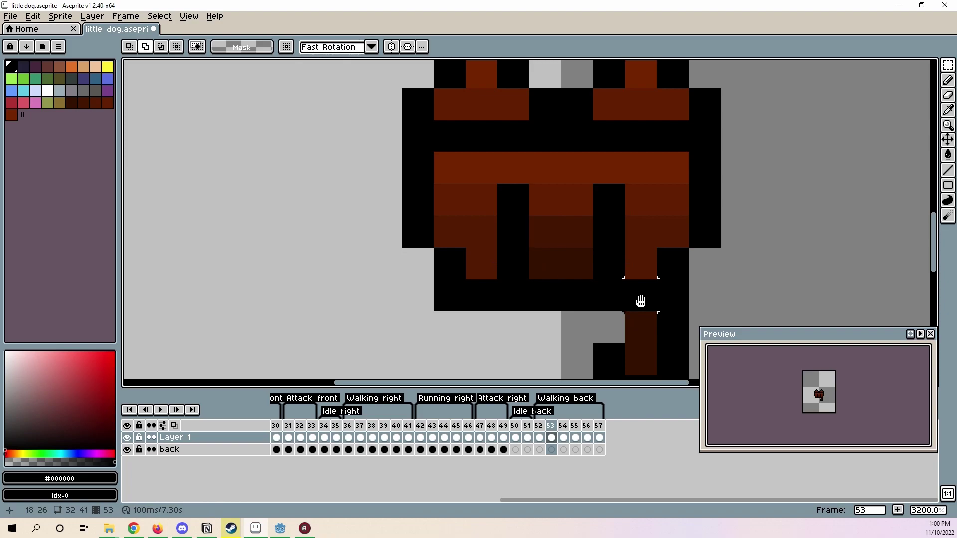
{"action": "left_click_drag", "start_coordinate": [641, 301], "coordinate": [688, 219]}
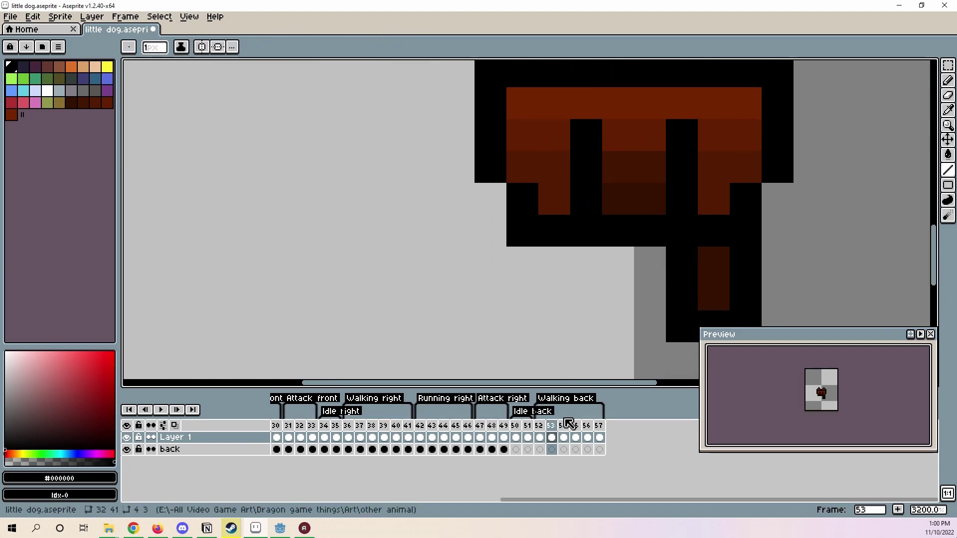
Move the lower part of the tail up one pixel in frame 55 and repaint the black inner outline of the left leg.
{"action": "left_click", "coordinate": [567, 433]}
{"action": "scroll", "coordinate": [705, 237], "scroll_direction": "down", "scroll_amount": 3}
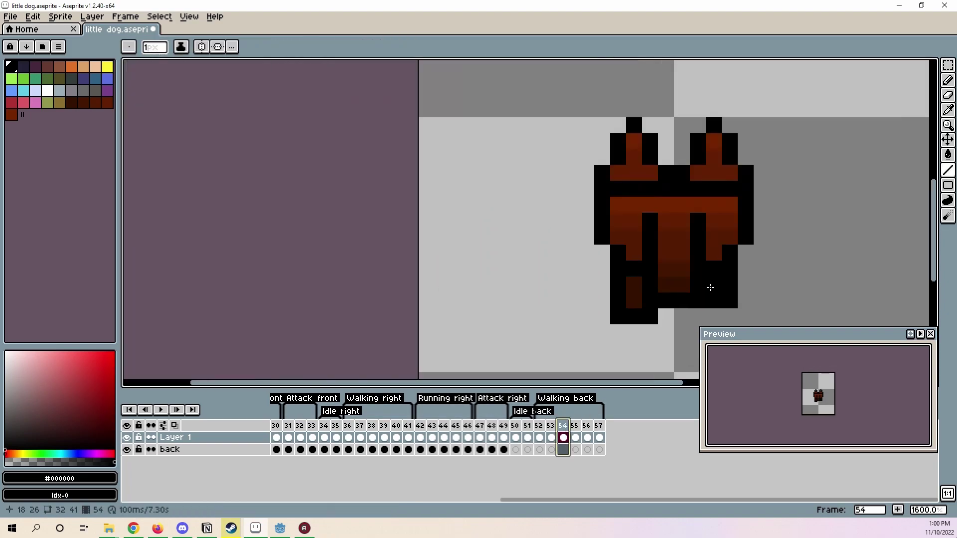
{"action": "scroll", "coordinate": [710, 284], "scroll_direction": "up", "scroll_amount": 3}
{"action": "left_click", "coordinate": [579, 434]}
{"action": "scroll", "coordinate": [807, 160], "scroll_direction": "down", "scroll_amount": 1}
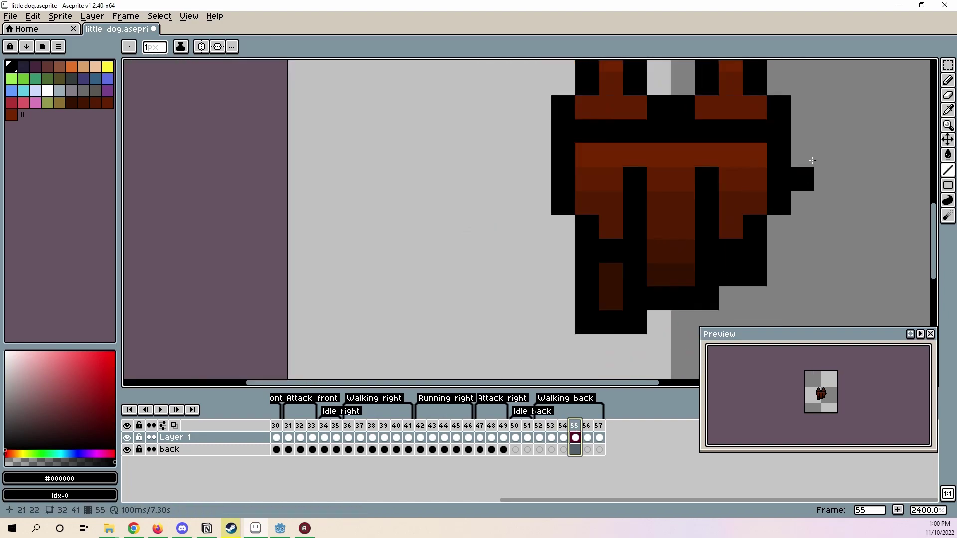
{"action": "left_click_drag", "start_coordinate": [948, 65], "coordinate": [878, 64]}
{"action": "left_click_drag", "start_coordinate": [719, 310], "coordinate": [622, 237]}
{"action": "left_click_drag", "start_coordinate": [659, 275], "coordinate": [662, 250]}
{"action": "key", "text": "ctrl+d"}
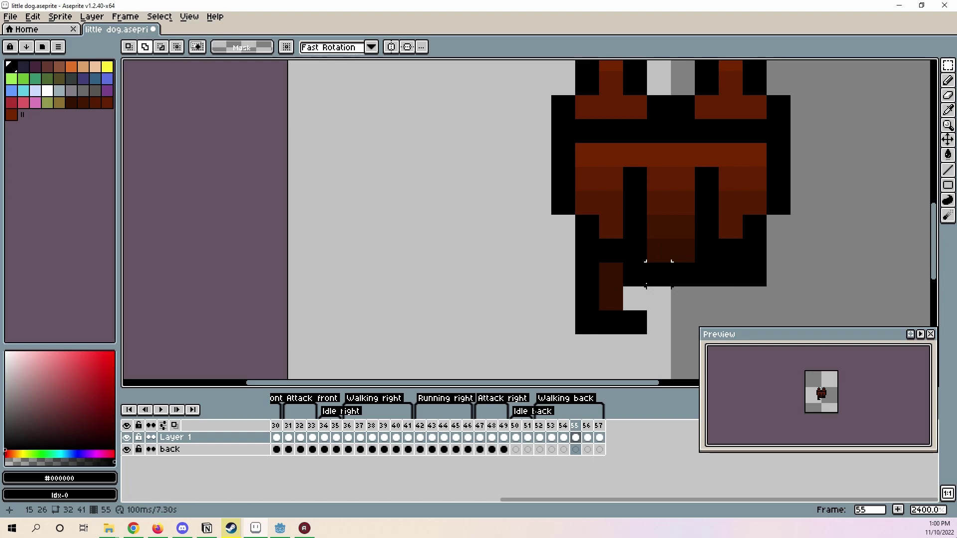
{"action": "left_click", "coordinate": [636, 275]}
{"action": "scroll", "coordinate": [626, 316], "scroll_direction": "down", "scroll_amount": 2}
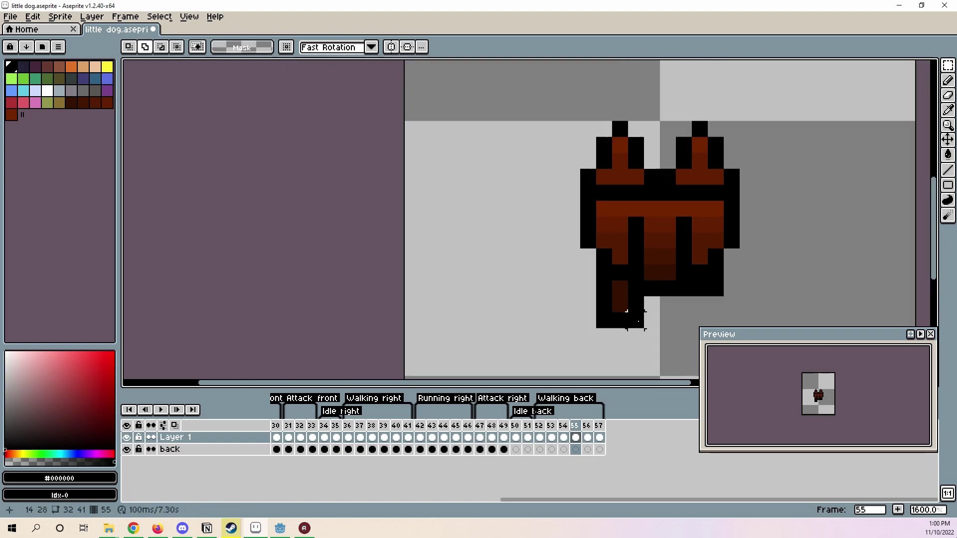
Shorten the tail in frame 56 by moving its lower part up one pixel, and fill the gap in the left leg's black inner outline.
{"action": "left_click", "coordinate": [589, 426]}
{"action": "scroll", "coordinate": [618, 337], "scroll_direction": "up", "scroll_amount": 2}
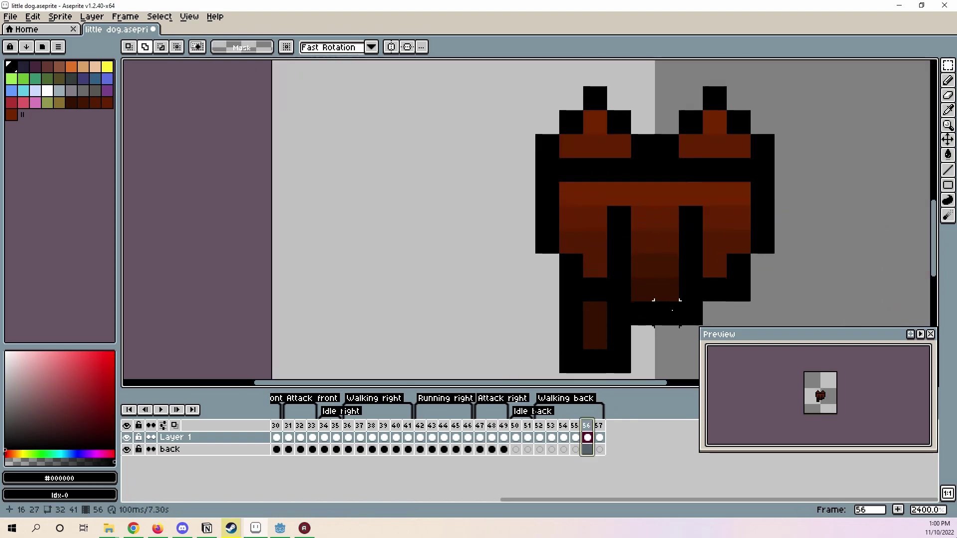
{"action": "left_click_drag", "start_coordinate": [705, 328], "coordinate": [605, 252]}
{"action": "left_click_drag", "start_coordinate": [646, 304], "coordinate": [682, 276]}
{"action": "key", "text": "Return"}
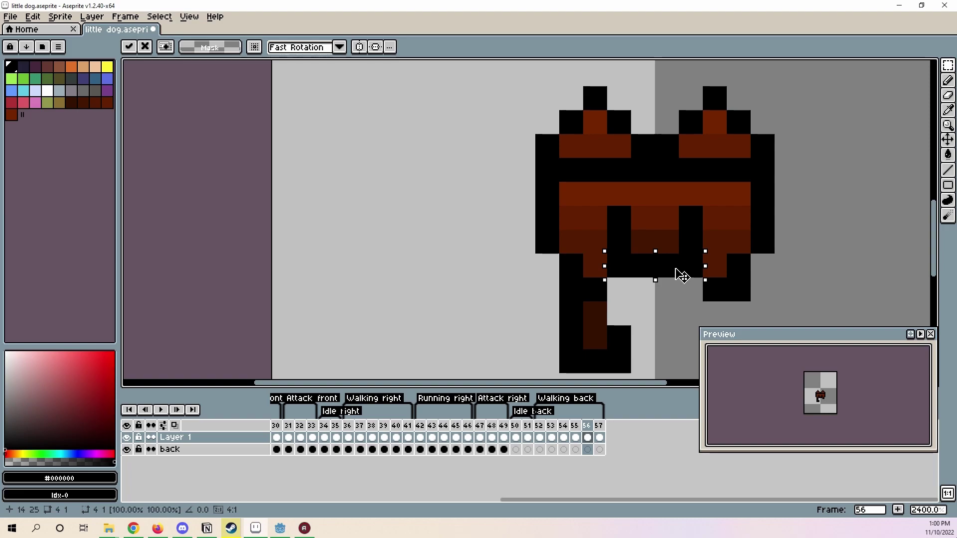
{"action": "key", "text": "Return"}
{"action": "scroll", "coordinate": [680, 261], "scroll_direction": "up", "scroll_amount": 1}
{"action": "key", "text": "i"}
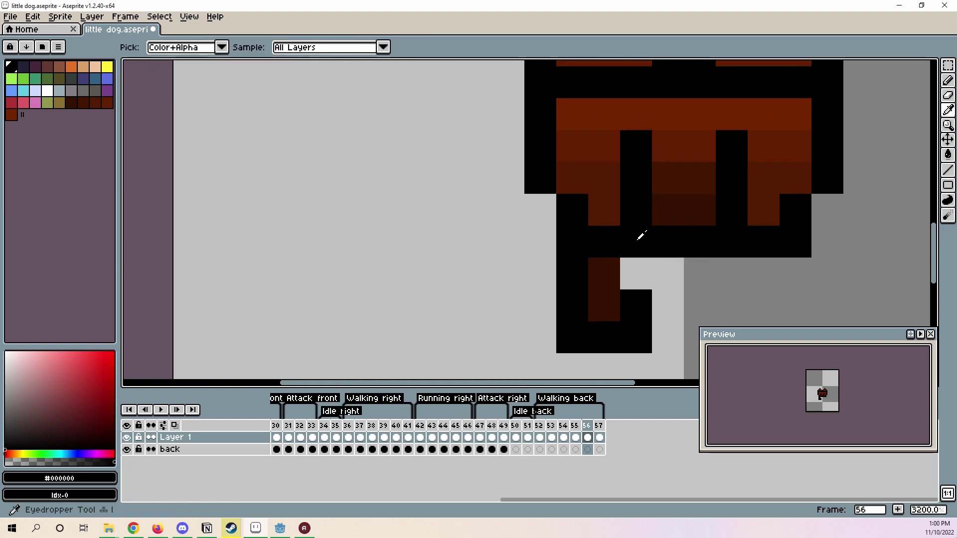
{"action": "key", "text": "b"}
{"action": "scroll", "coordinate": [635, 274], "scroll_direction": "down", "scroll_amount": 4}
Play back the Walking back animation and examine the leg and tail positions in frames 52 to 55.
{"action": "left_click", "coordinate": [599, 426]}
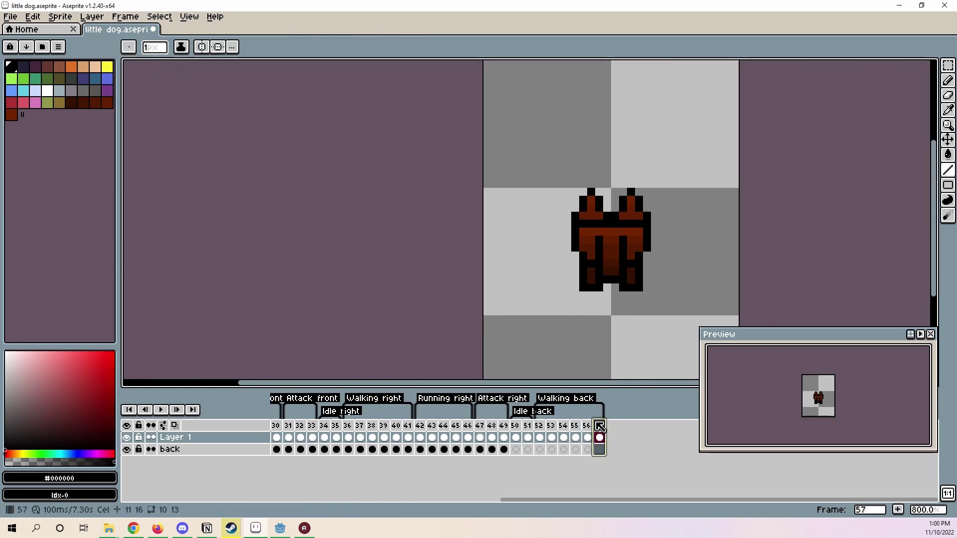
{"action": "left_click", "coordinate": [165, 410]}
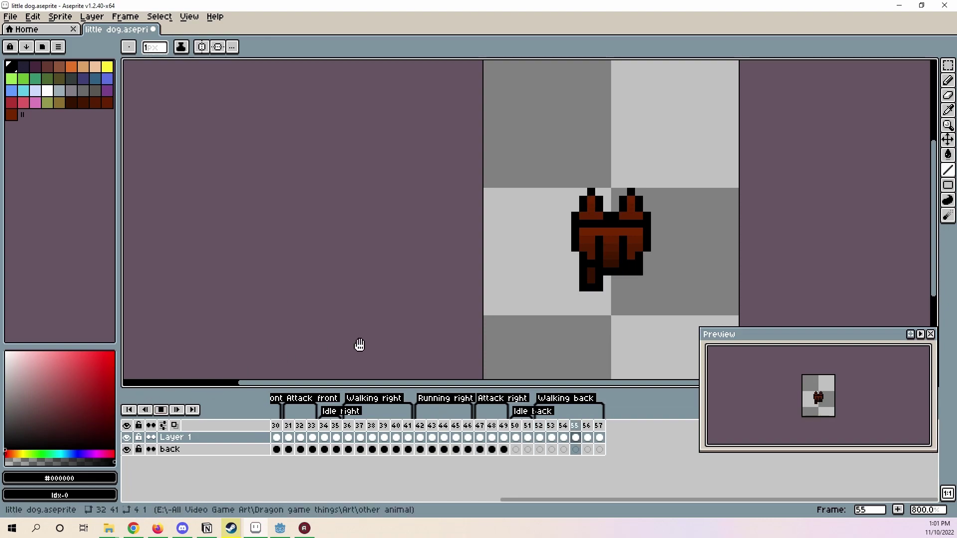
{"action": "left_click", "coordinate": [161, 410]}
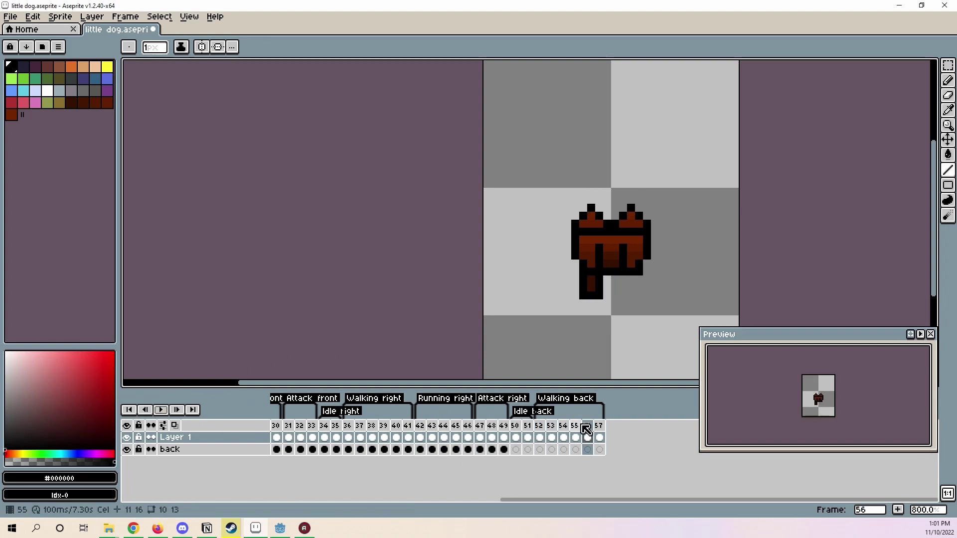
{"action": "left_click_drag", "start_coordinate": [539, 427], "coordinate": [578, 433]}
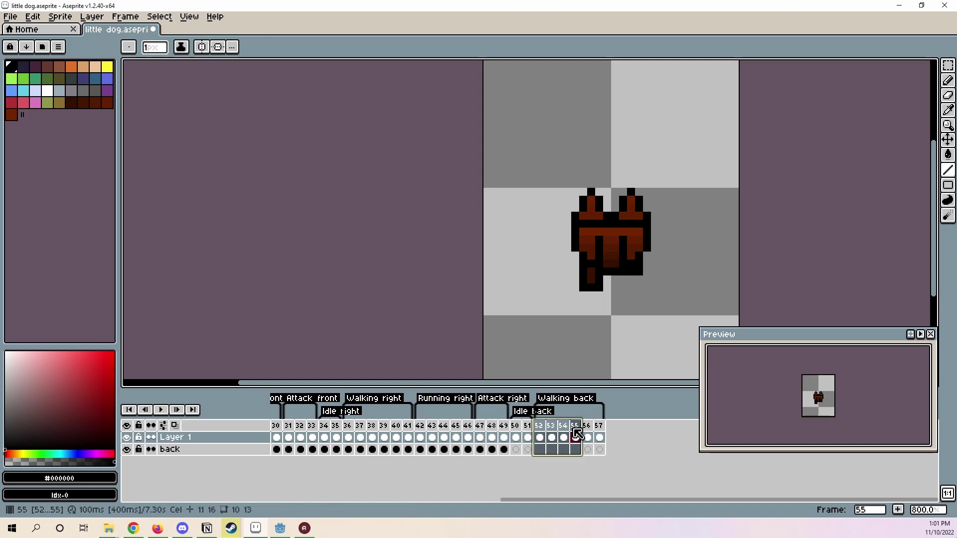
{"action": "left_click", "coordinate": [539, 427]}
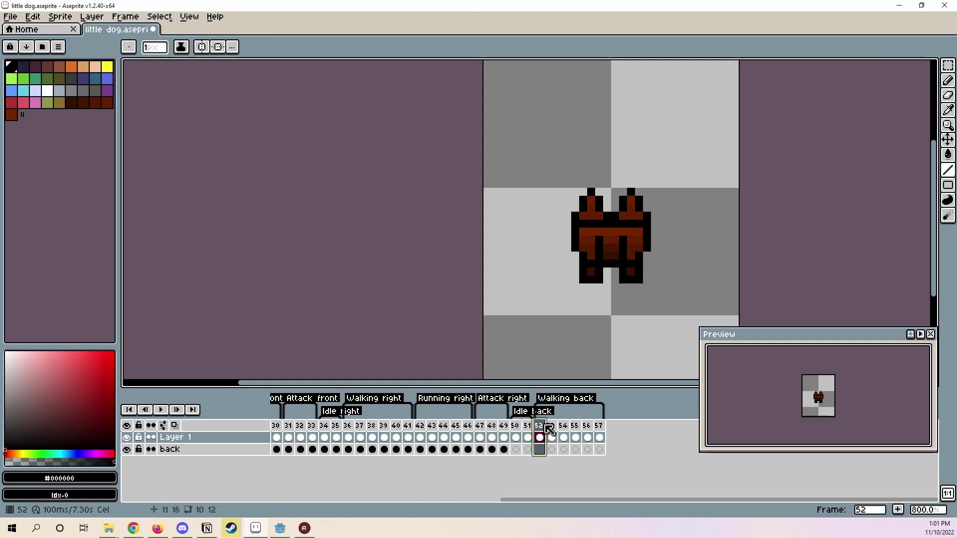
{"action": "left_click", "coordinate": [555, 427]}
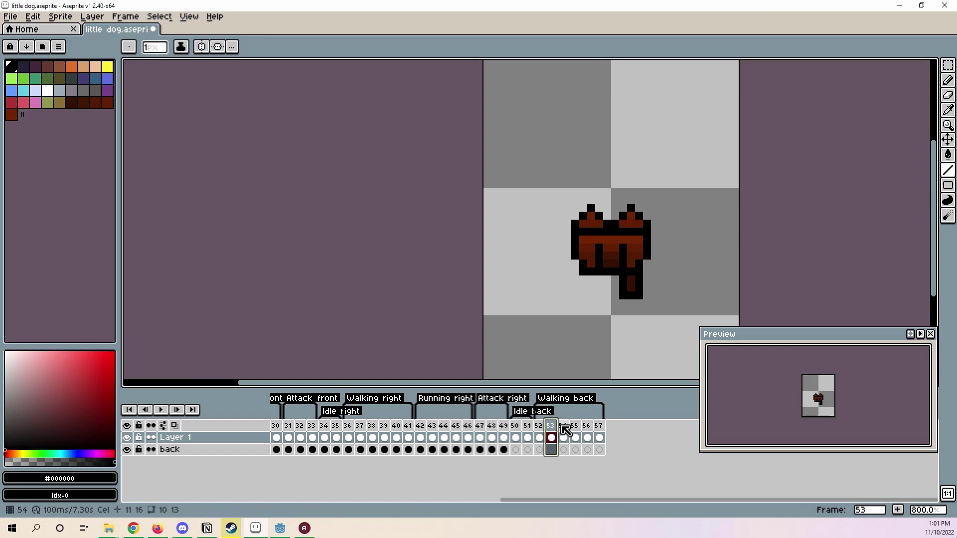
{"action": "left_click", "coordinate": [571, 427]}
{"action": "left_click", "coordinate": [583, 433]}
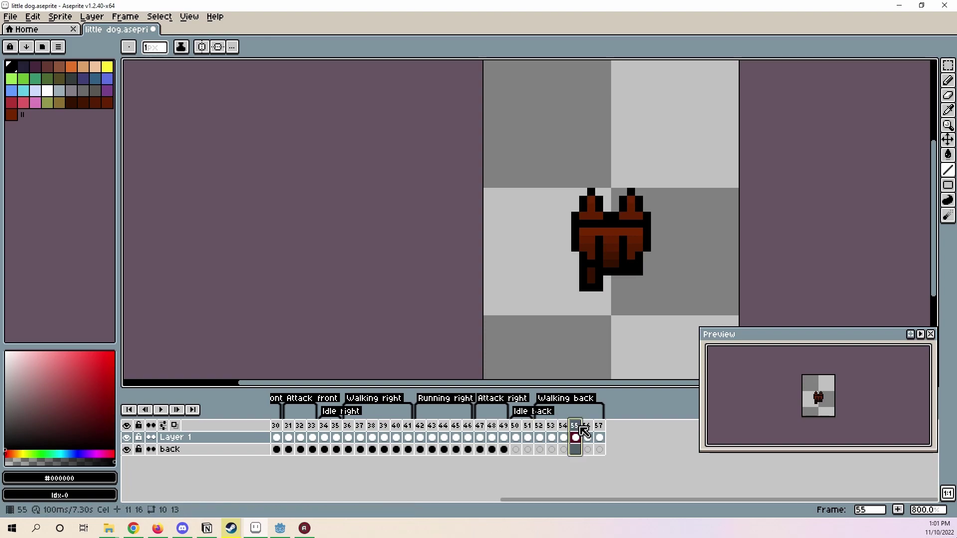
{"action": "left_click", "coordinate": [564, 432]}
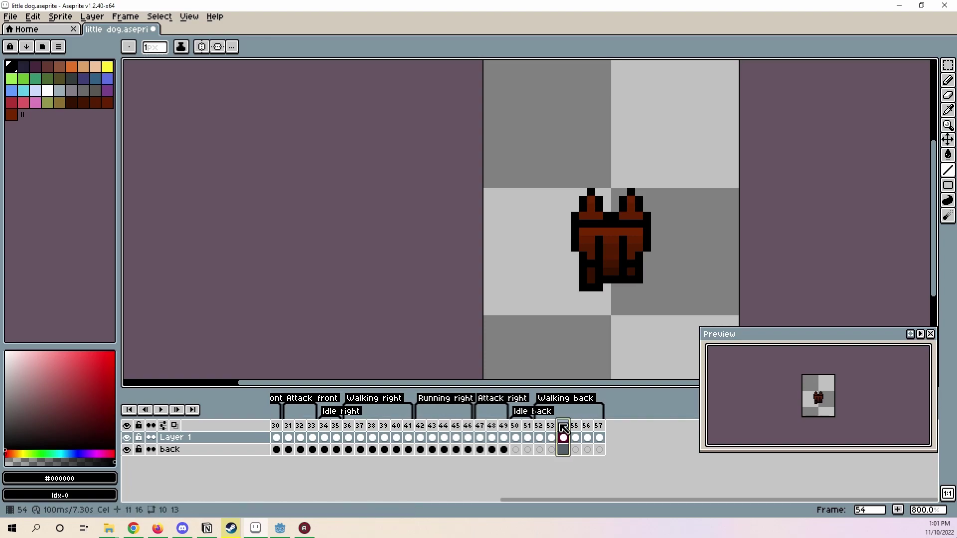
{"action": "left_click", "coordinate": [552, 432]}
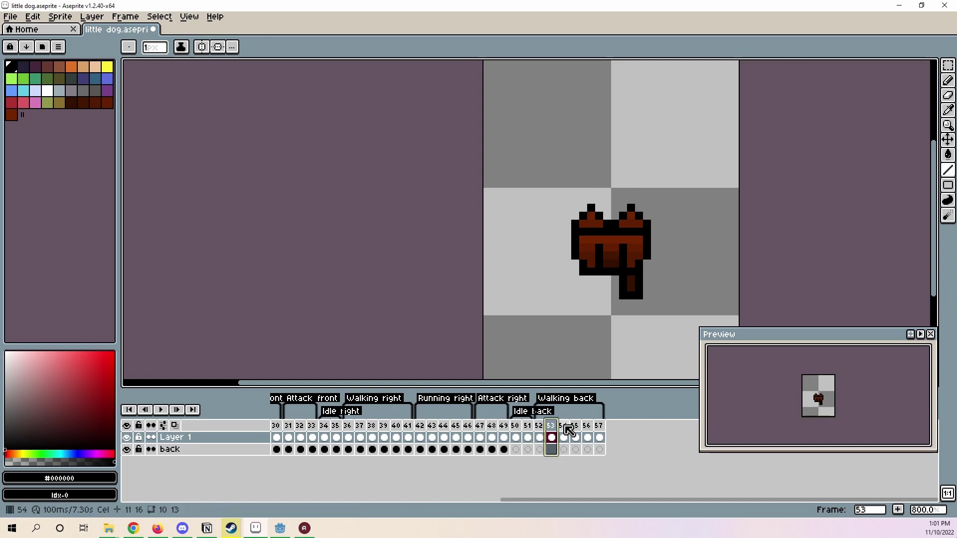
Shorten the left leg in frame 54 by moving the lower part of the foot up one pixel.
{"action": "left_click", "coordinate": [565, 432]}
{"action": "scroll", "coordinate": [588, 310], "scroll_direction": "up", "scroll_amount": 6}
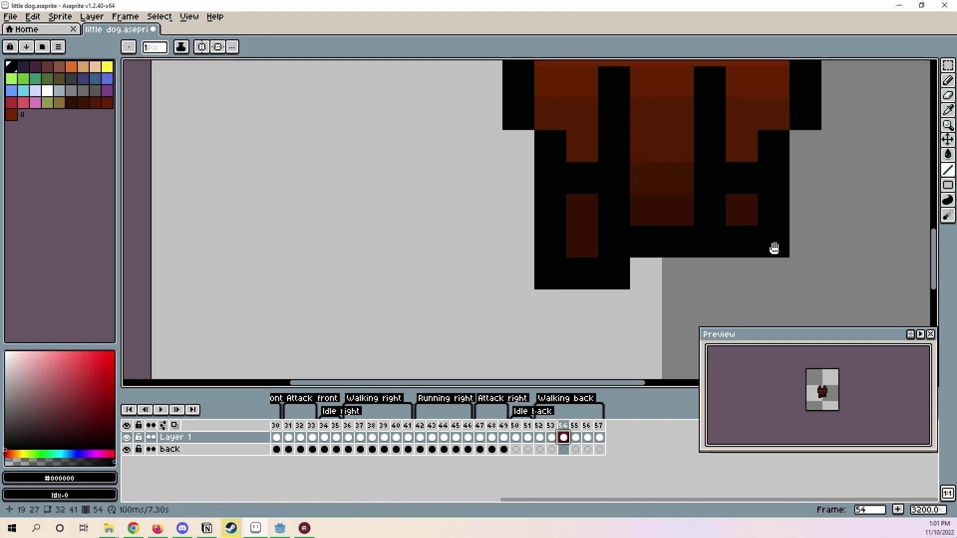
{"action": "scroll", "coordinate": [776, 250], "scroll_direction": "down", "scroll_amount": 2}
{"action": "key", "text": "w"}
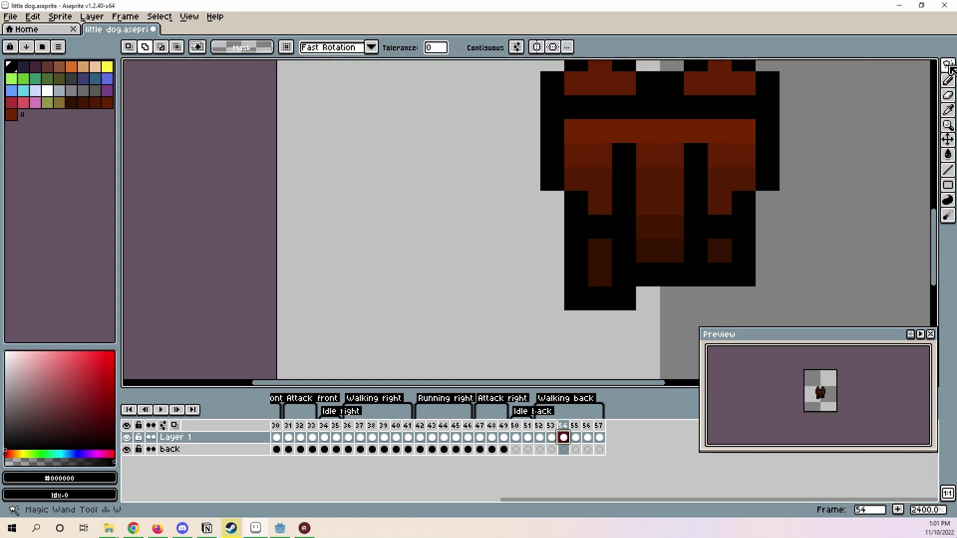
{"action": "left_click_drag", "start_coordinate": [951, 69], "coordinate": [876, 65]}
{"action": "left_click_drag", "start_coordinate": [639, 313], "coordinate": [562, 261]}
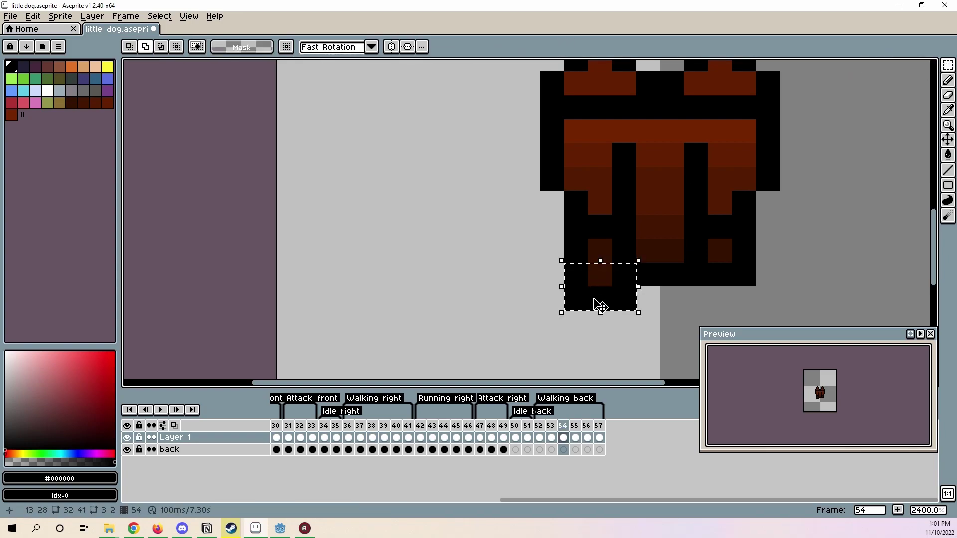
{"action": "left_click_drag", "start_coordinate": [601, 305], "coordinate": [601, 282]}
{"action": "scroll", "coordinate": [669, 316], "scroll_direction": "down", "scroll_amount": 2}
{"action": "key", "text": "ctrl+d"}
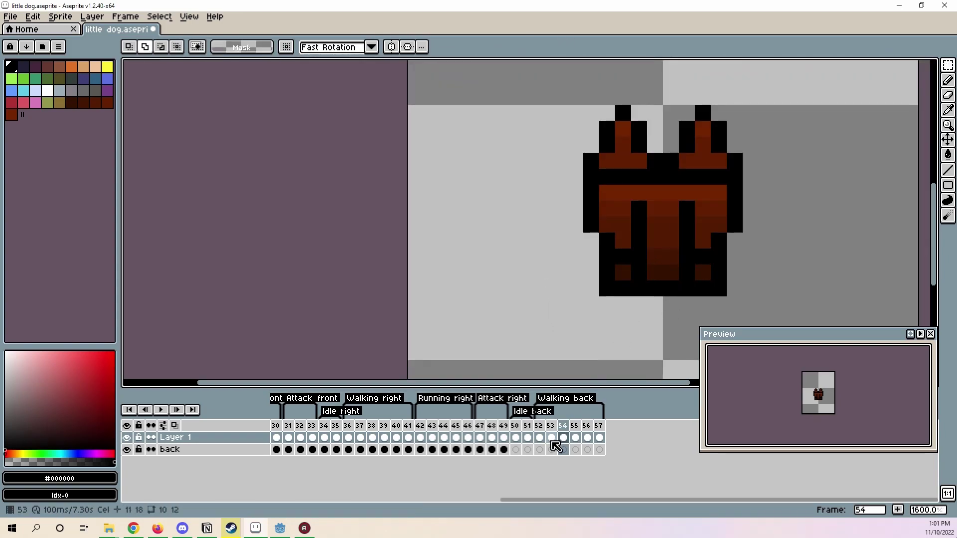
Compare the leg lengths across frames 52 to 57 of the Walking back animation.
{"action": "key", "text": "Right"}
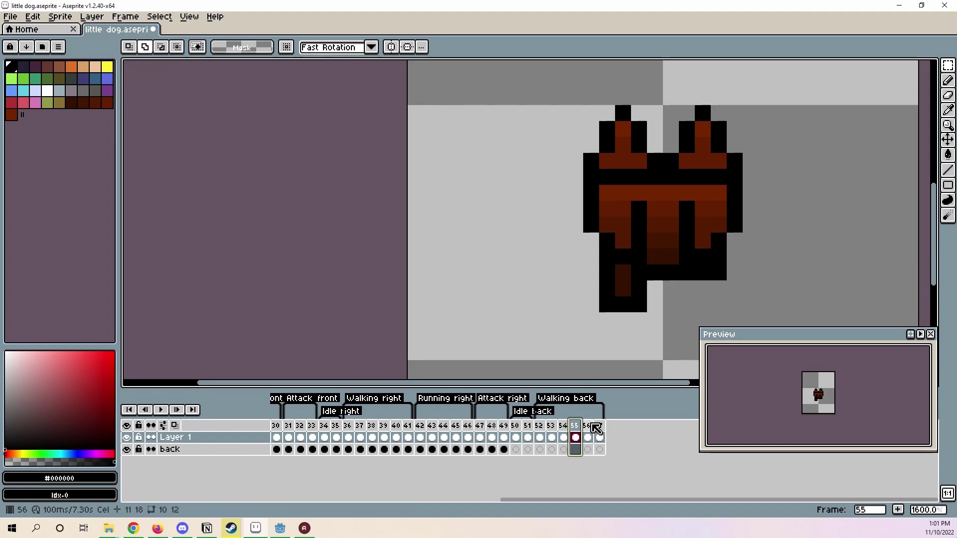
{"action": "left_click", "coordinate": [541, 434]}
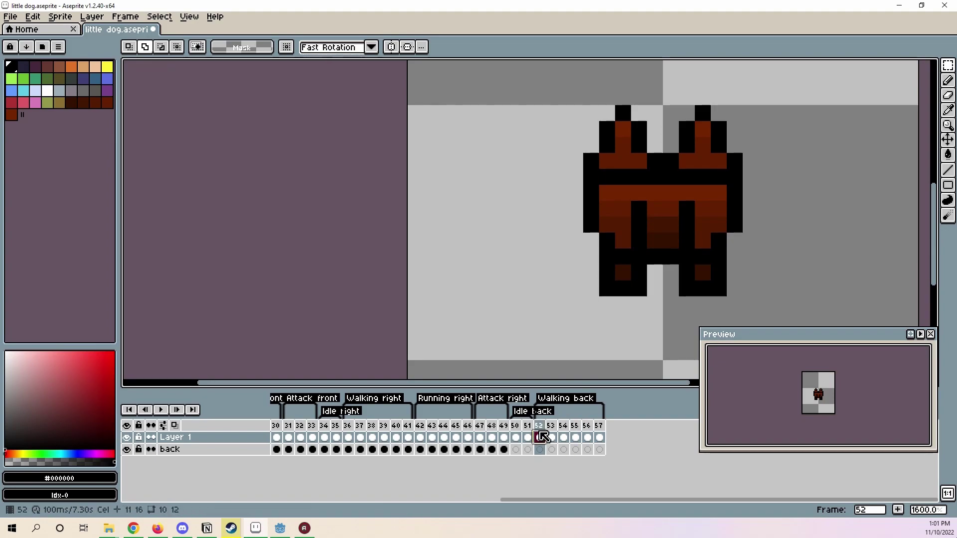
{"action": "left_click", "coordinate": [556, 427]}
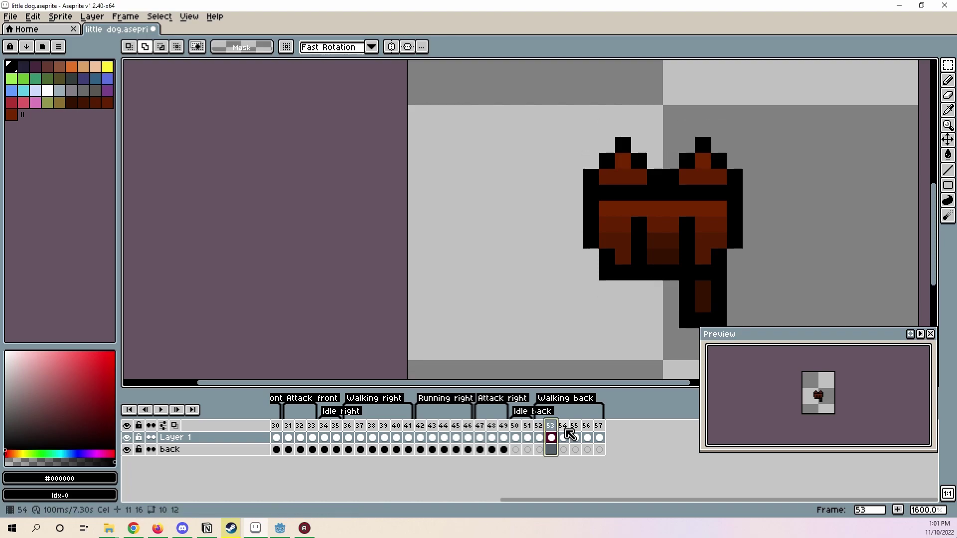
{"action": "left_click", "coordinate": [579, 432]}
{"action": "left_click", "coordinate": [566, 427]}
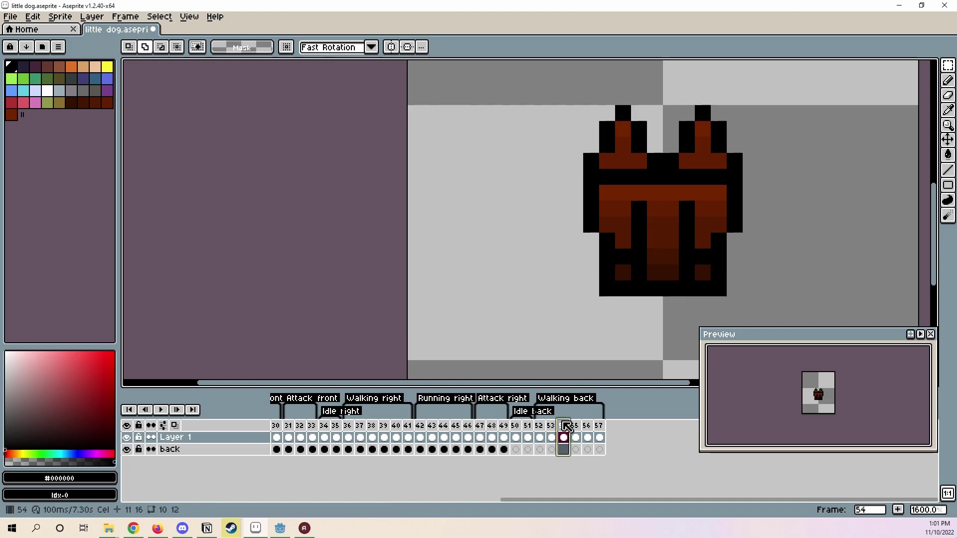
{"action": "left_click", "coordinate": [578, 432]}
{"action": "left_click", "coordinate": [589, 430]}
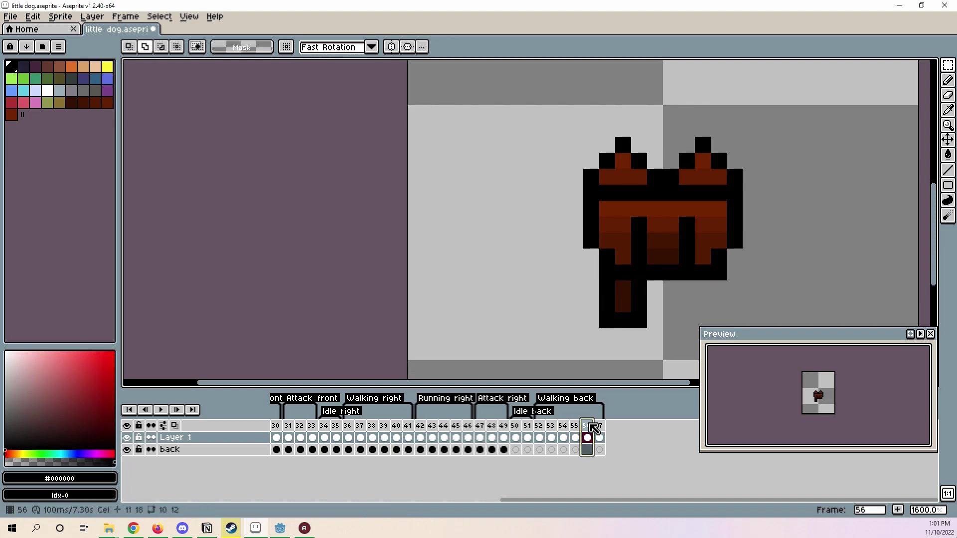
{"action": "left_click", "coordinate": [600, 426]}
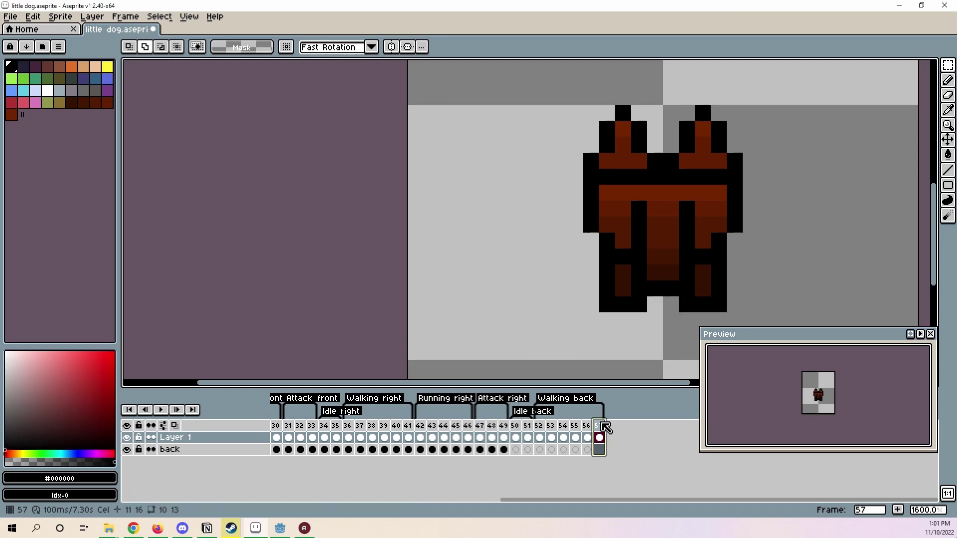
{"action": "left_click", "coordinate": [590, 426]}
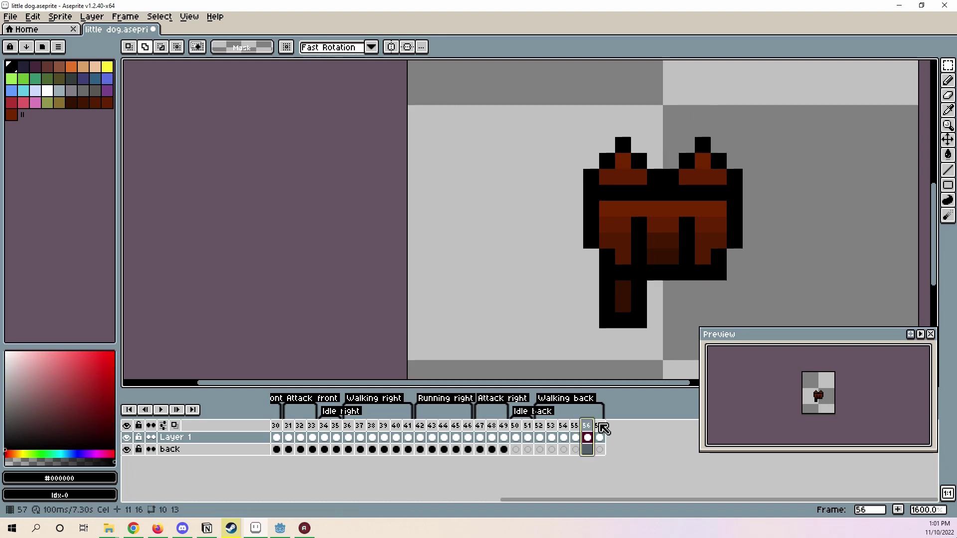
{"action": "left_click", "coordinate": [602, 427]}
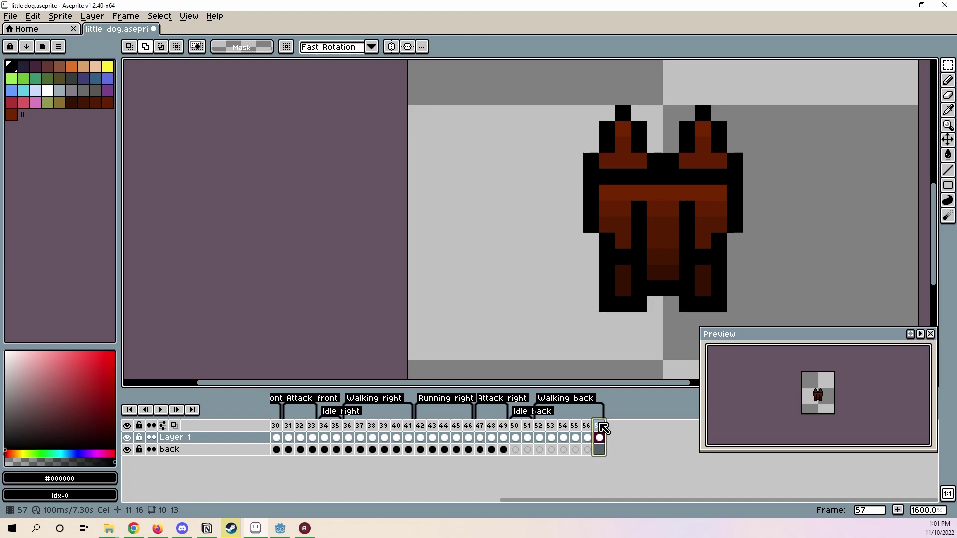
{"action": "left_click", "coordinate": [589, 438]}
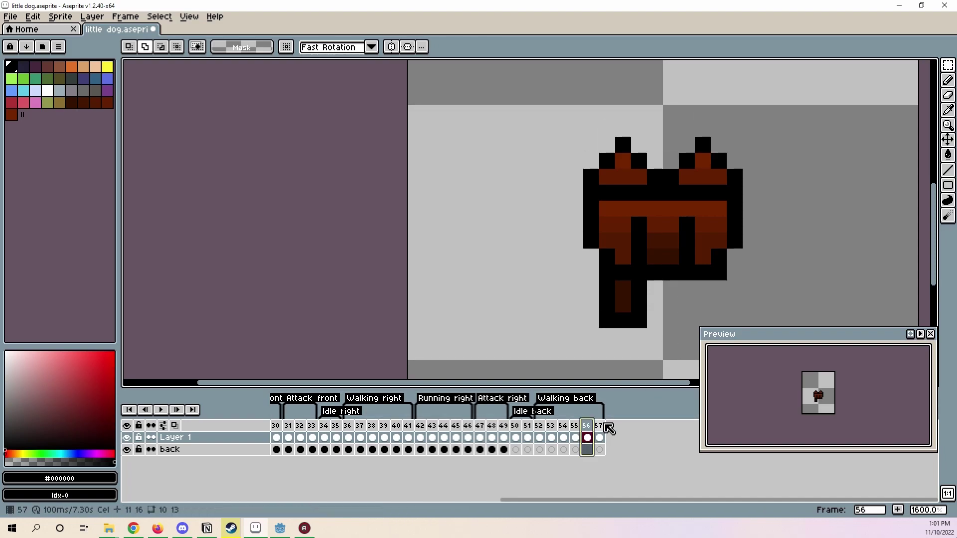
Shorten the right leg in frame 57 by moving the foot's bottom outline up one pixel, and raise its outer two pixels by another pixel.
{"action": "left_click", "coordinate": [600, 438]}
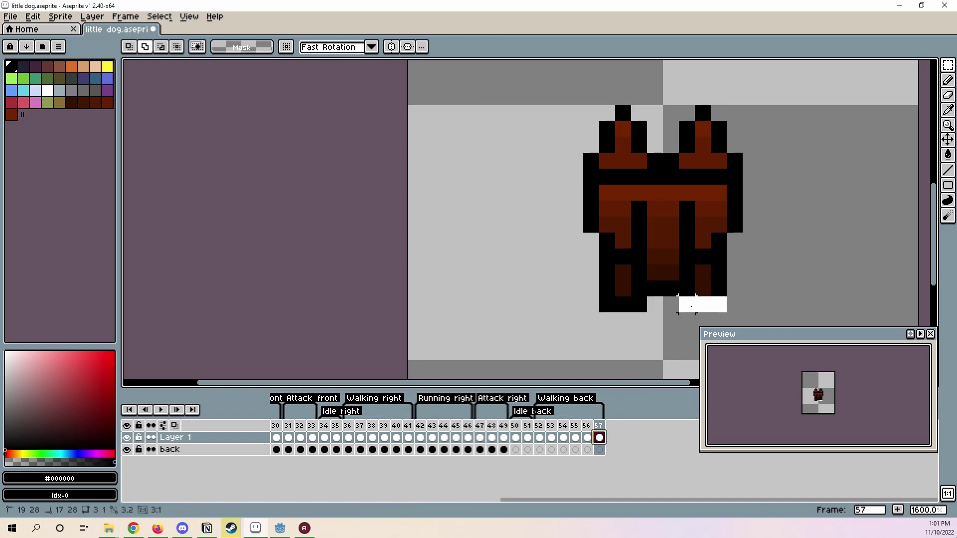
{"action": "left_click_drag", "start_coordinate": [691, 306], "coordinate": [691, 306]}
{"action": "left_click_drag", "start_coordinate": [703, 306], "coordinate": [705, 291]}
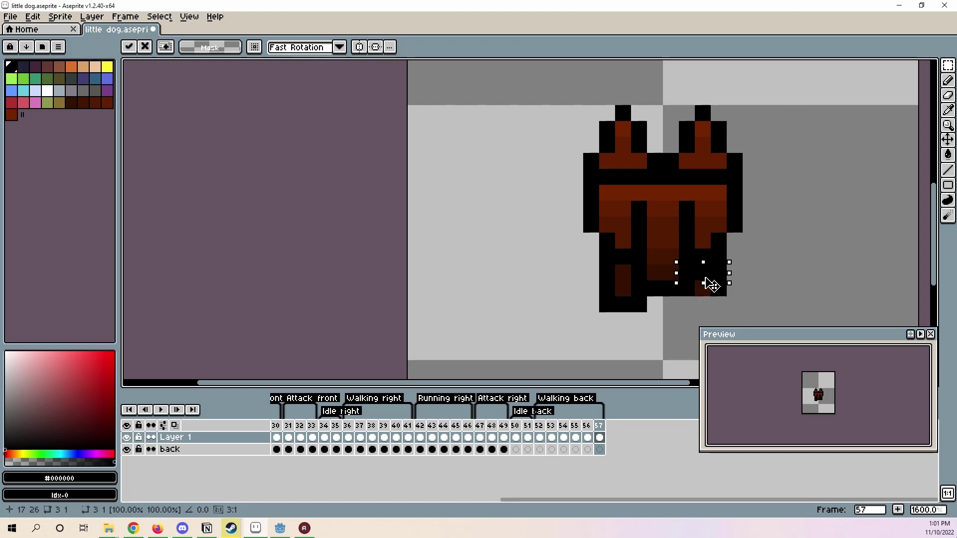
{"action": "left_click", "coordinate": [712, 285]}
{"action": "scroll", "coordinate": [698, 290], "scroll_direction": "up", "scroll_amount": 3}
{"action": "left_click", "coordinate": [540, 438]}
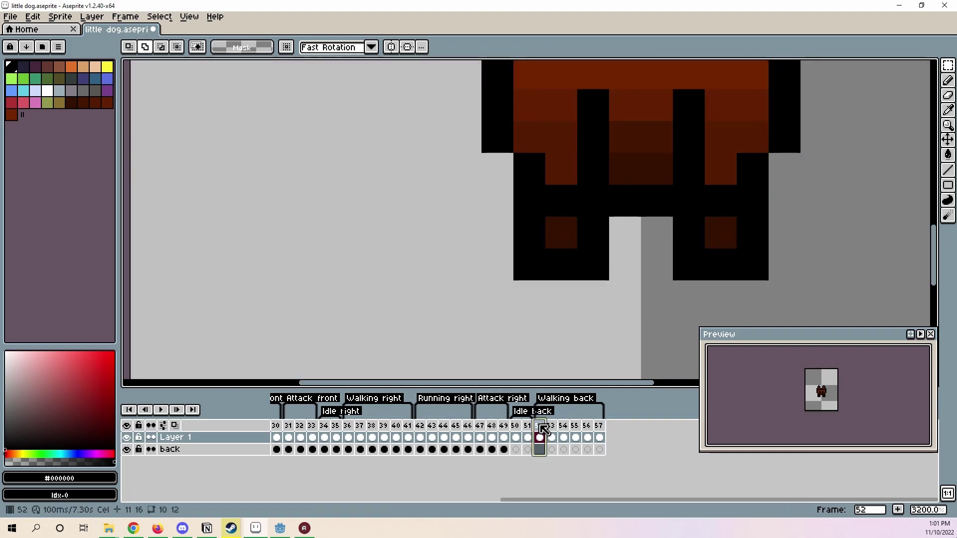
{"action": "left_click", "coordinate": [599, 437]}
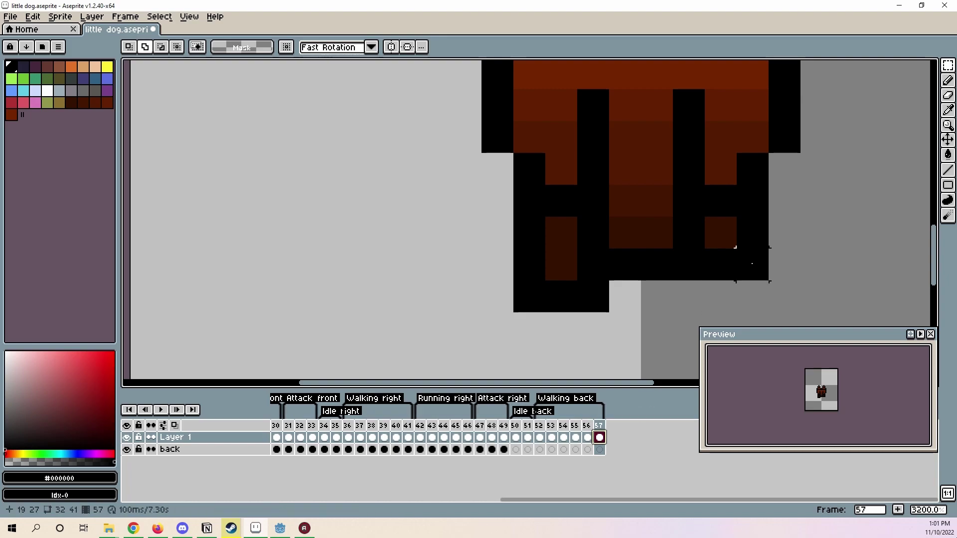
{"action": "mouse_move", "coordinate": [753, 264]}
{"action": "left_mouse_down"}
{"action": "mouse_move", "coordinate": [727, 265]}
{"action": "mouse_move", "coordinate": [749, 242]}
{"action": "mouse_move", "coordinate": [736, 214]}
{"action": "mouse_move", "coordinate": [735, 227]}
{"action": "left_mouse_up"}
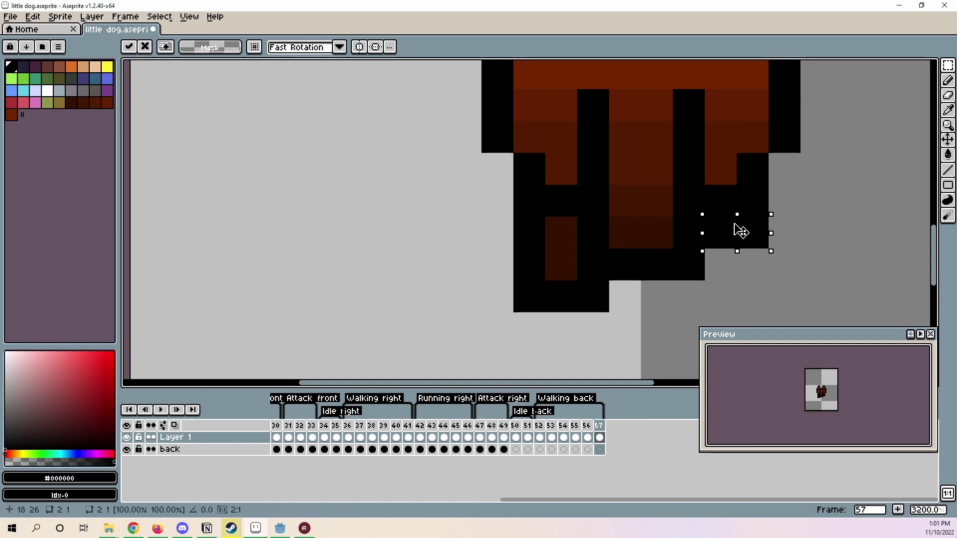
{"action": "key", "text": "ctrl+d"}
Shorten the left leg in frame 52 by moving the foot's black bottom outline up one pixel.
{"action": "scroll", "coordinate": [759, 245], "scroll_direction": "down", "scroll_amount": 6}
{"action": "scroll", "coordinate": [786, 260], "scroll_direction": "up", "scroll_amount": 4}
{"action": "right_click", "coordinate": [609, 314]}
{"action": "left_click_drag", "start_coordinate": [604, 324], "coordinate": [579, 287]}
{"action": "key", "text": "Return"}
{"action": "left_click", "coordinate": [540, 437]}
{"action": "scroll", "coordinate": [598, 314], "scroll_direction": "up", "scroll_amount": 2}
{"action": "key", "text": "ctrl+d"}
{"action": "scroll", "coordinate": [666, 305], "scroll_direction": "down", "scroll_amount": 5}
{"action": "left_click_drag", "start_coordinate": [752, 278], "coordinate": [634, 285]}
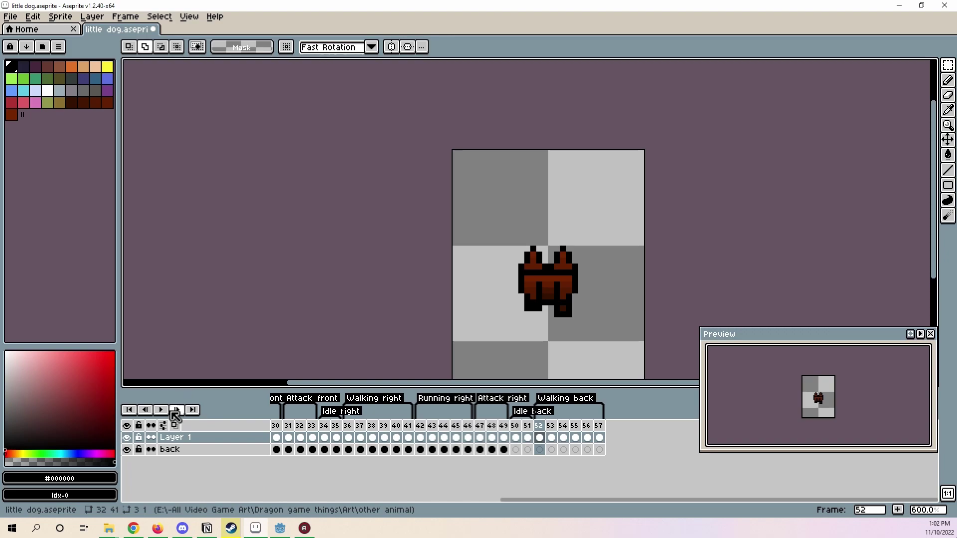
Play the Walking back animation to review the leg movement, and save the file.
{"action": "key", "text": "Return"}
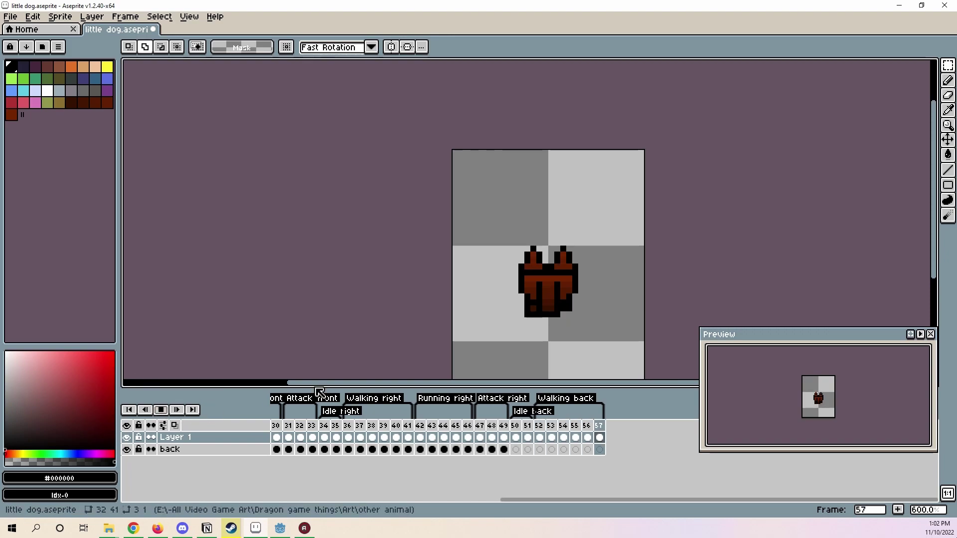
{"action": "scroll", "coordinate": [653, 277], "scroll_direction": "up", "scroll_amount": 3}
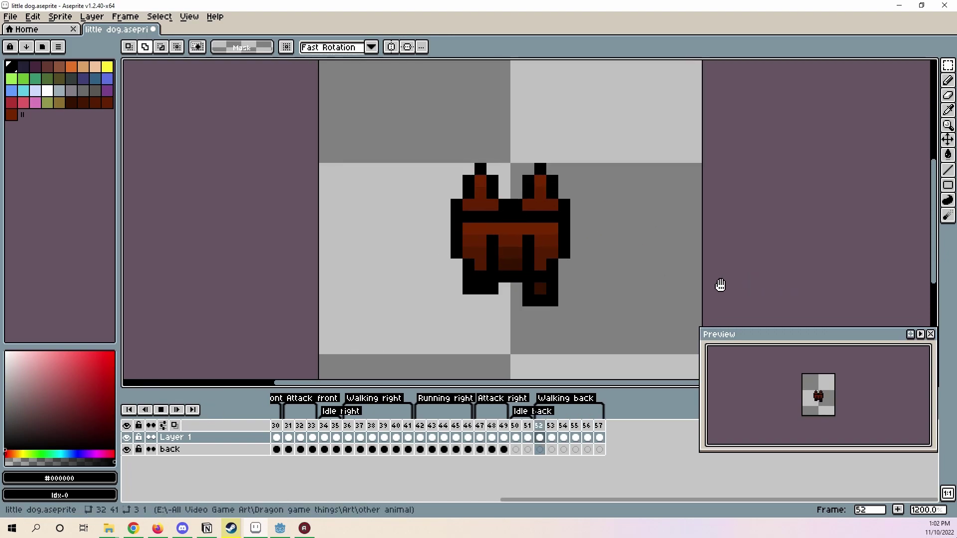
{"action": "left_click_drag", "start_coordinate": [721, 284], "coordinate": [786, 283]}
{"action": "key", "text": "ctrl+s"}
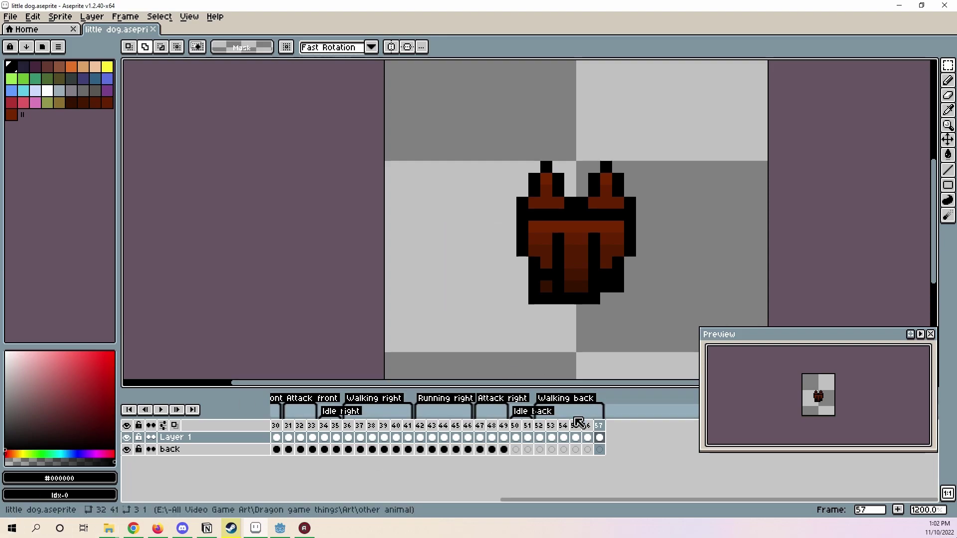
Check the frame span of the Walking back animation and the duration of frame 37 in Walking right.
{"action": "left_click_drag", "start_coordinate": [541, 426], "coordinate": [602, 437]}
{"action": "left_click", "coordinate": [539, 438]}
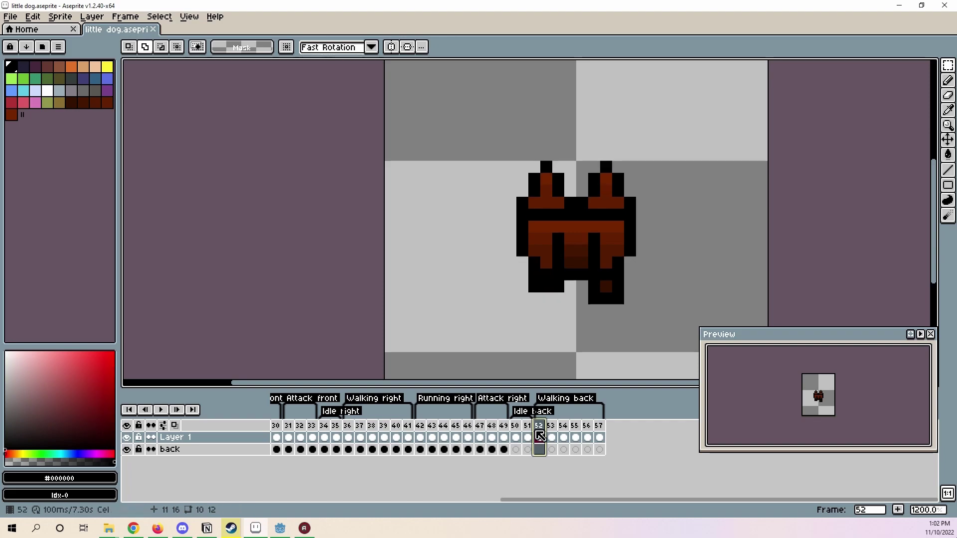
{"action": "right_click", "coordinate": [359, 429]}
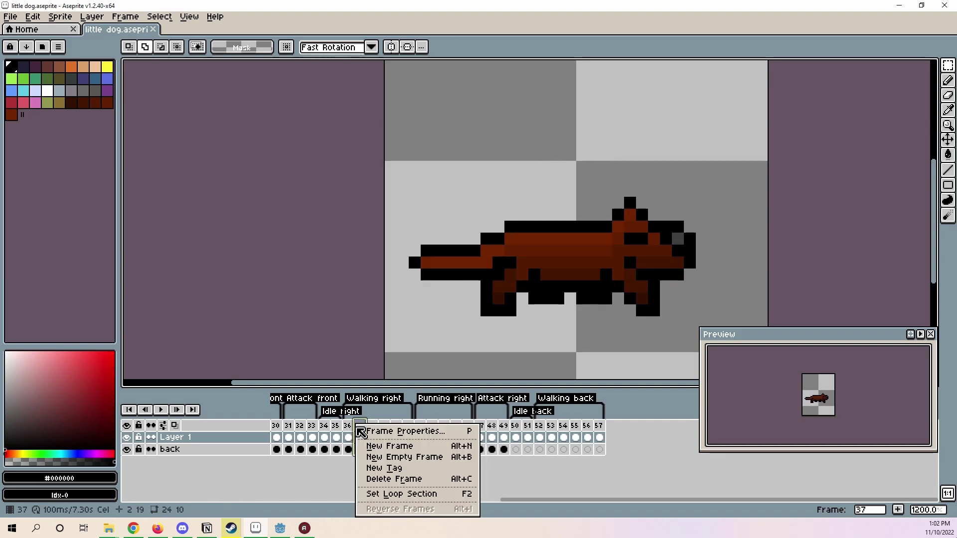
{"action": "left_click", "coordinate": [372, 432]}
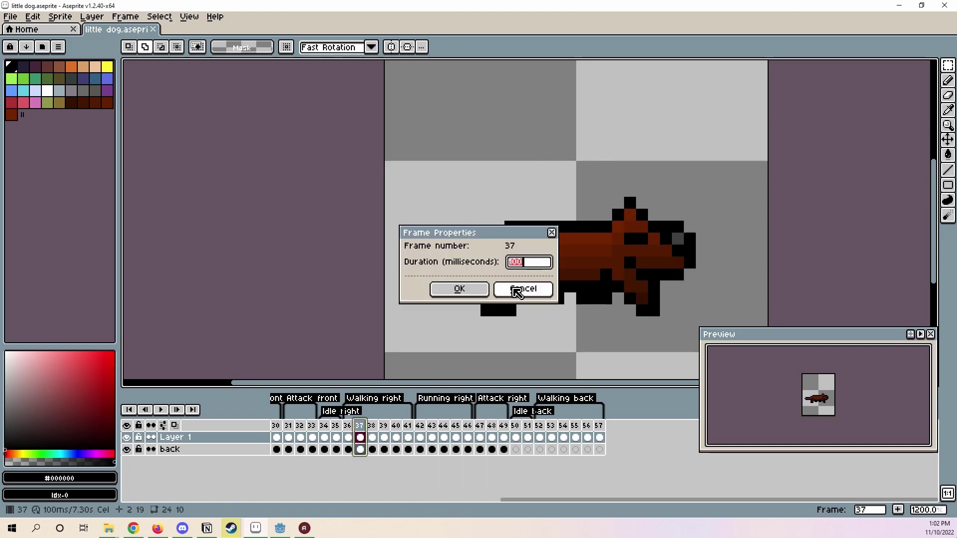
{"action": "left_click", "coordinate": [518, 292]}
Play the Walking right animation and the Walking back animation to compare their motion.
{"action": "left_click", "coordinate": [161, 410]}
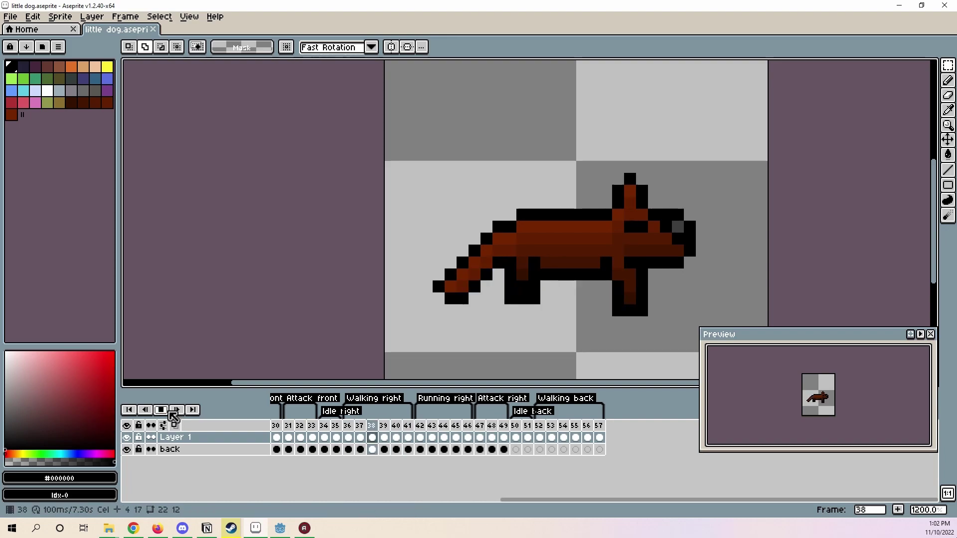
{"action": "left_click", "coordinate": [383, 426]}
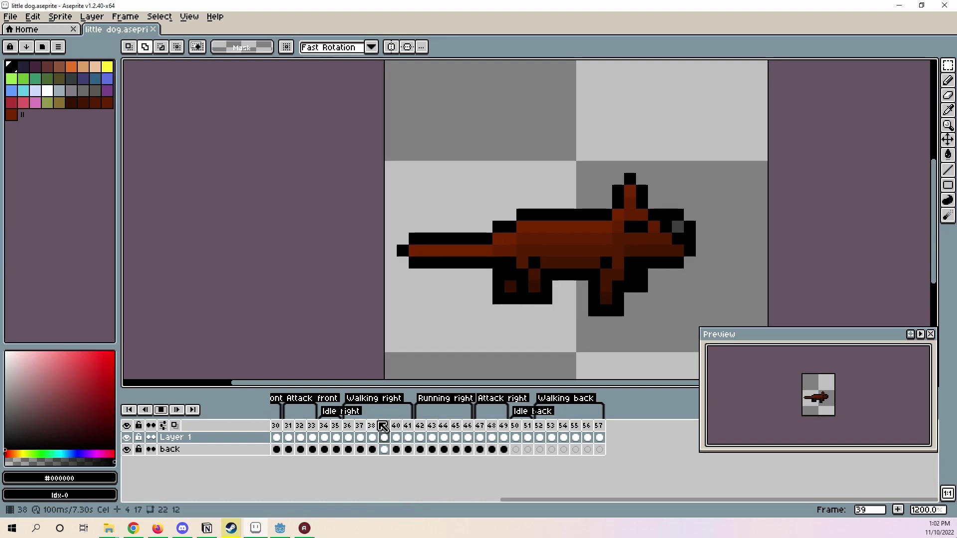
{"action": "left_click", "coordinate": [541, 430]}
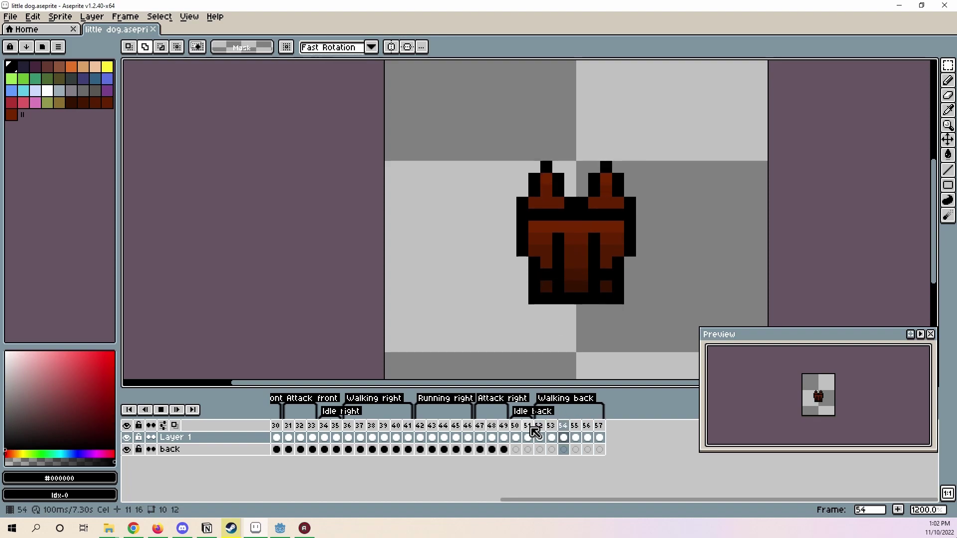
{"action": "left_click", "coordinate": [160, 410]}
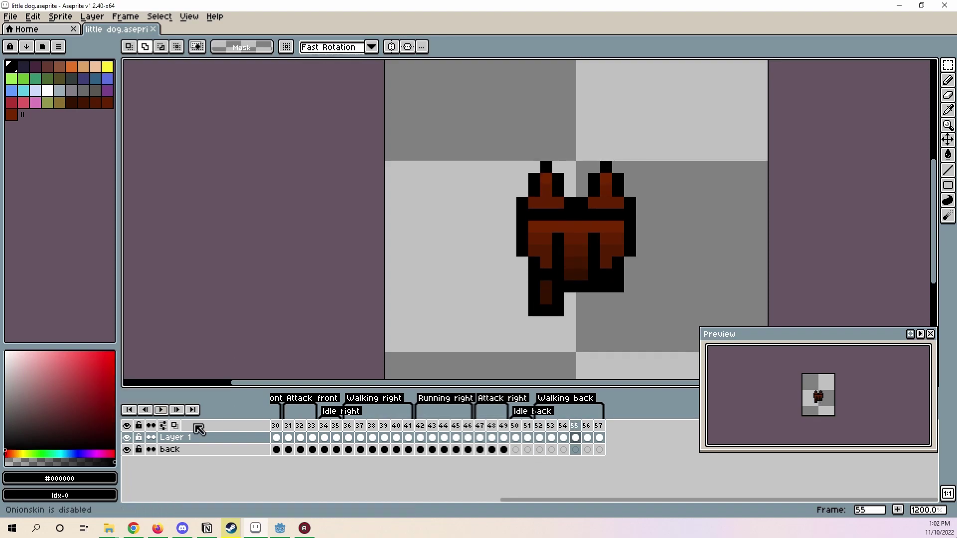
Examine the frame spans of the Running right and Attack right animations.
{"action": "left_click", "coordinate": [421, 434]}
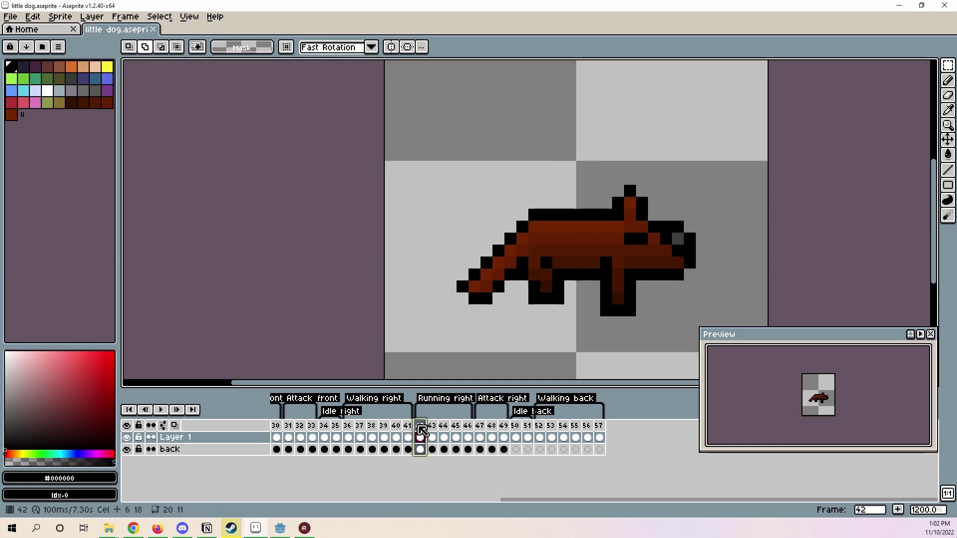
{"action": "mouse_move", "coordinate": [420, 432]}
{"action": "left_mouse_down"}
{"action": "mouse_move", "coordinate": [468, 432]}
{"action": "mouse_move", "coordinate": [415, 432]}
{"action": "left_mouse_up"}
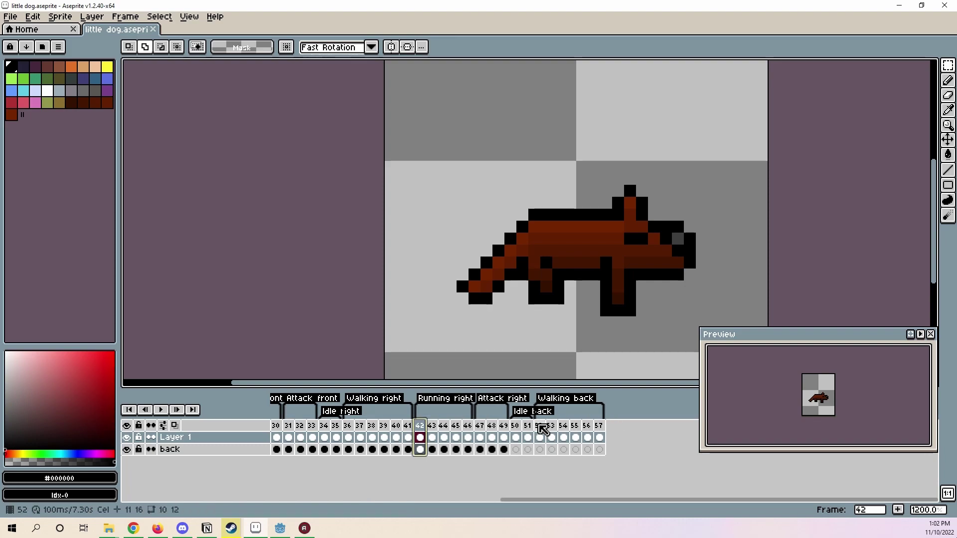
{"action": "mouse_move", "coordinate": [543, 430]}
{"action": "left_mouse_down"}
{"action": "mouse_move", "coordinate": [603, 434]}
{"action": "mouse_move", "coordinate": [528, 424]}
{"action": "mouse_move", "coordinate": [540, 421]}
{"action": "left_mouse_up"}
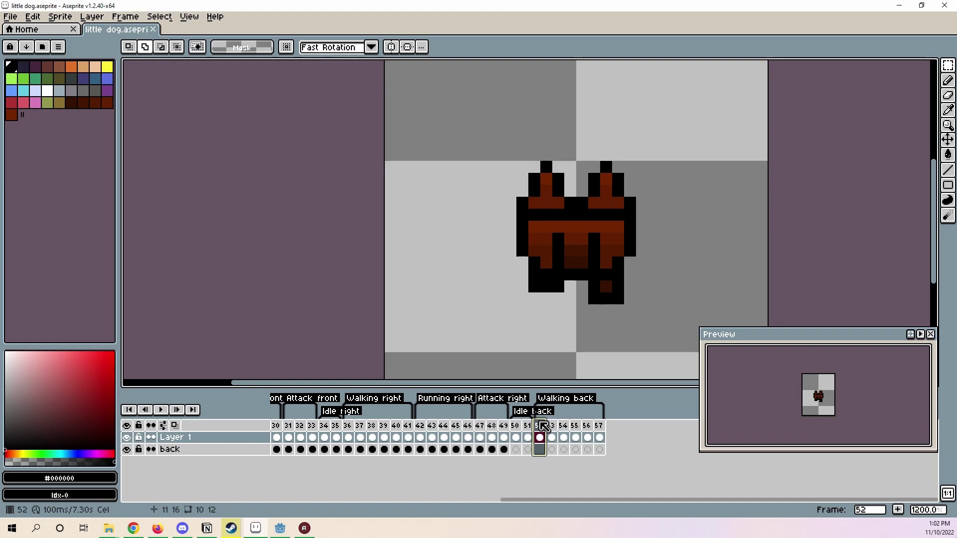
{"action": "left_click_drag", "start_coordinate": [482, 430], "coordinate": [508, 431]}
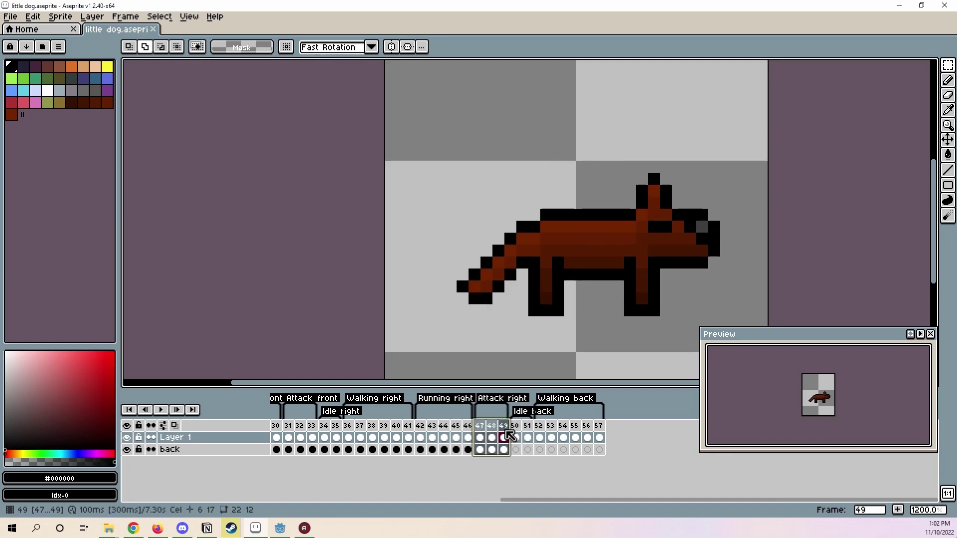
{"action": "left_click", "coordinate": [485, 433]}
{"action": "left_click_drag", "start_coordinate": [422, 431], "coordinate": [457, 434]}
{"action": "left_click", "coordinate": [421, 433]}
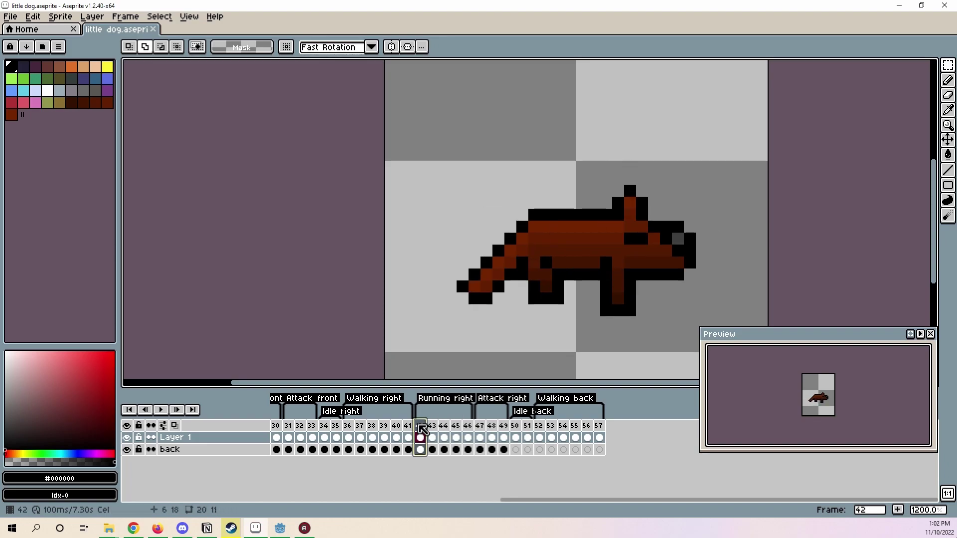
Add the standing back pose as frame 58, and play the Running right animation for reference.
{"action": "key", "text": "ctrl+z"}
{"action": "left_click_drag", "start_coordinate": [420, 426], "coordinate": [469, 434]}
{"action": "left_click", "coordinate": [421, 434]}
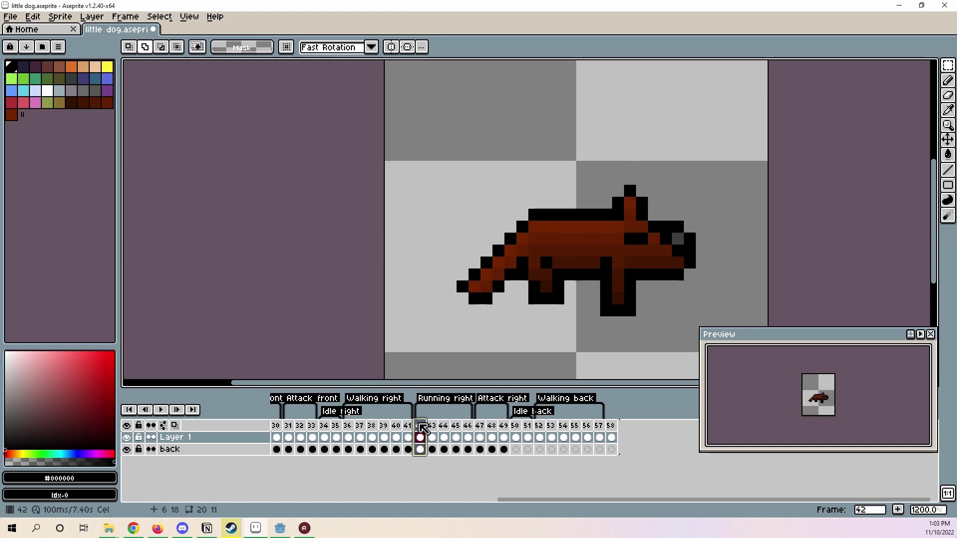
{"action": "left_click", "coordinate": [161, 410]}
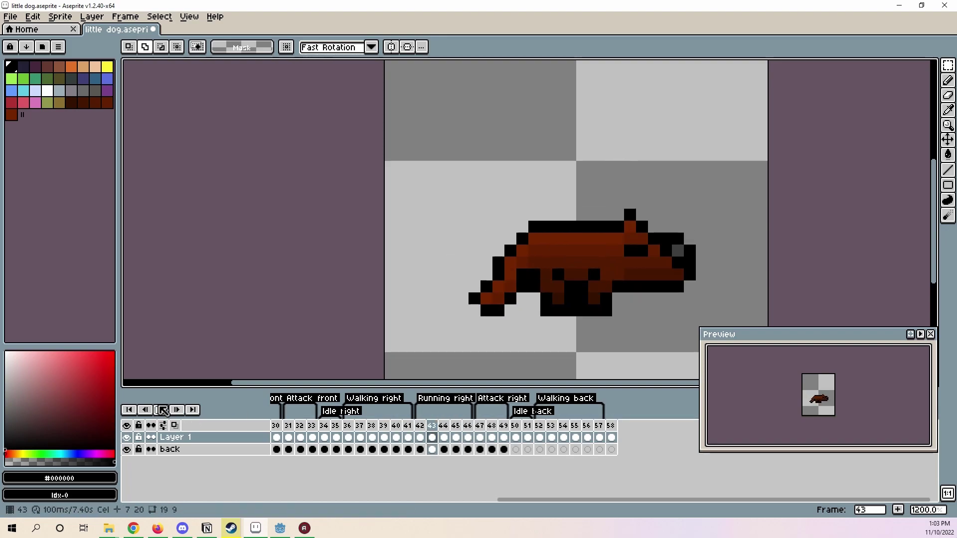
{"action": "left_click", "coordinate": [160, 409]}
Duplicate the standing back pose of frame 58 into four new frames, 59 to 62.
{"action": "left_click", "coordinate": [610, 427]}
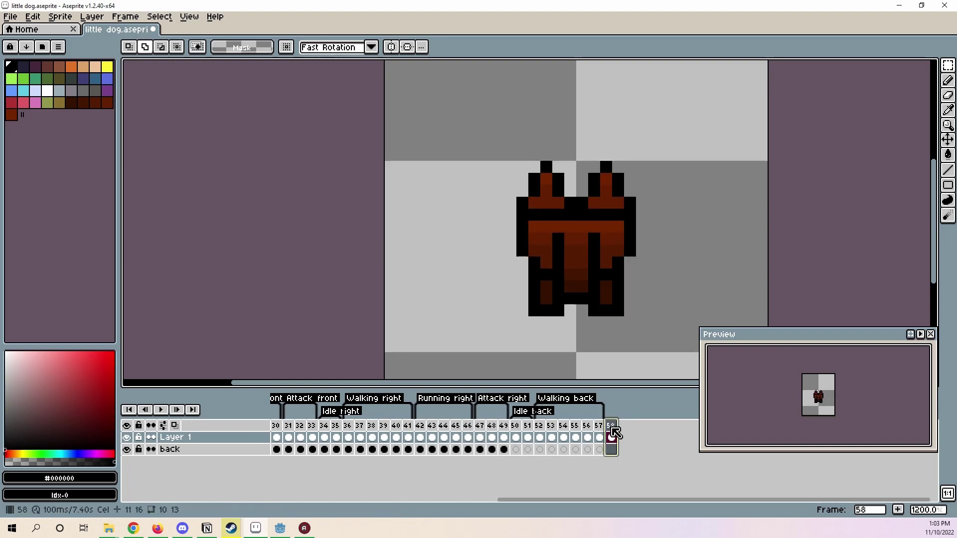
{"action": "key", "text": "Right"}
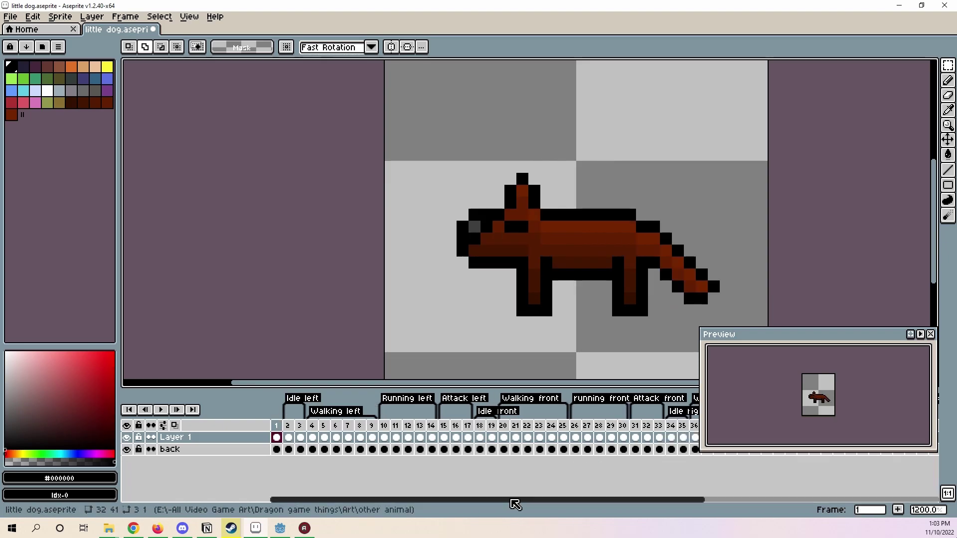
{"action": "left_click_drag", "start_coordinate": [513, 501], "coordinate": [801, 500]}
{"action": "left_click", "coordinate": [598, 427]}
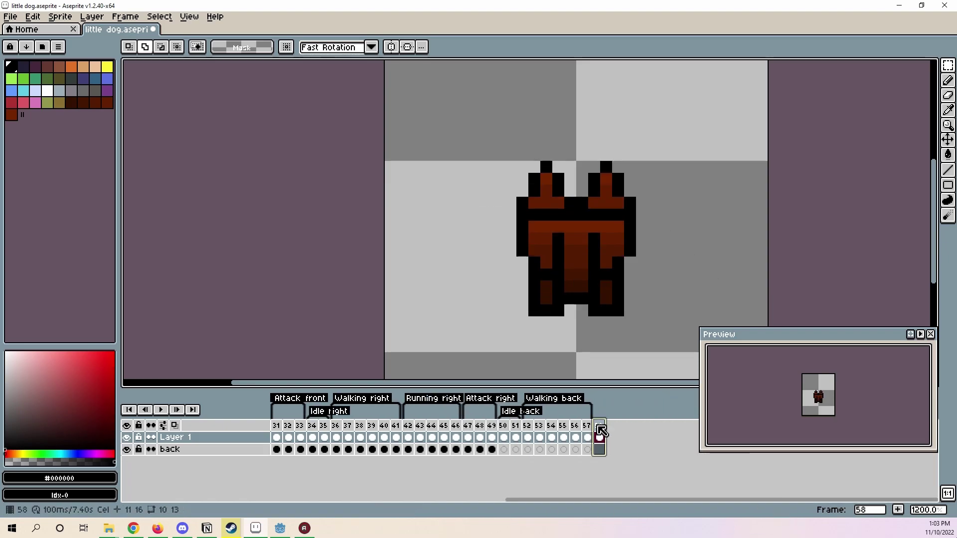
{"action": "right_click", "coordinate": [602, 429]}
{"action": "left_click", "coordinate": [639, 443]}
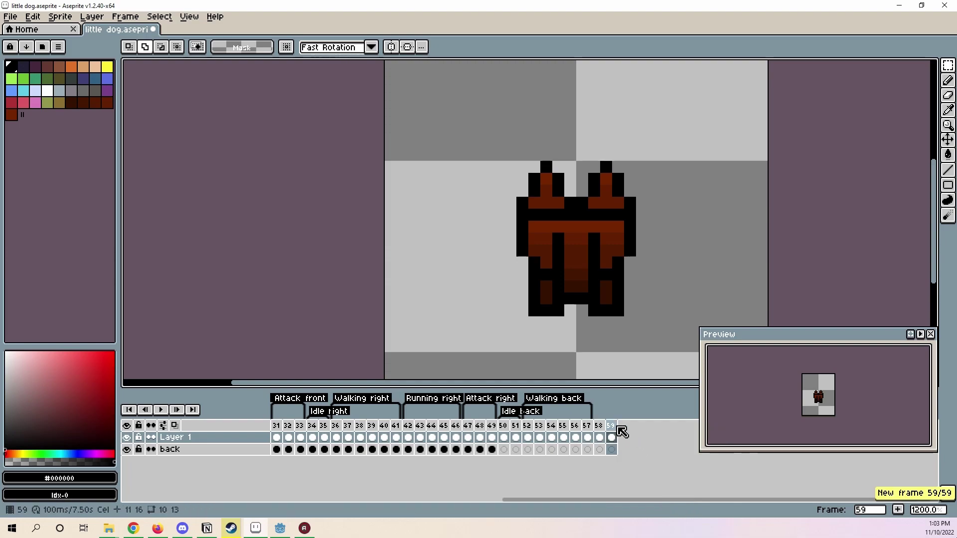
{"action": "right_click", "coordinate": [618, 426]}
{"action": "left_click", "coordinate": [649, 446]}
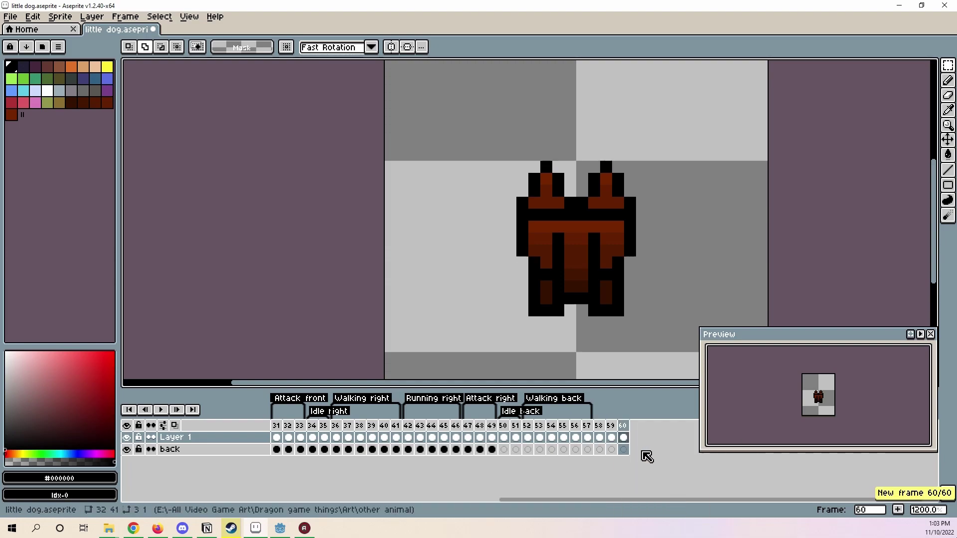
{"action": "right_click", "coordinate": [624, 427]}
{"action": "left_click", "coordinate": [643, 445]}
{"action": "right_click", "coordinate": [636, 427]}
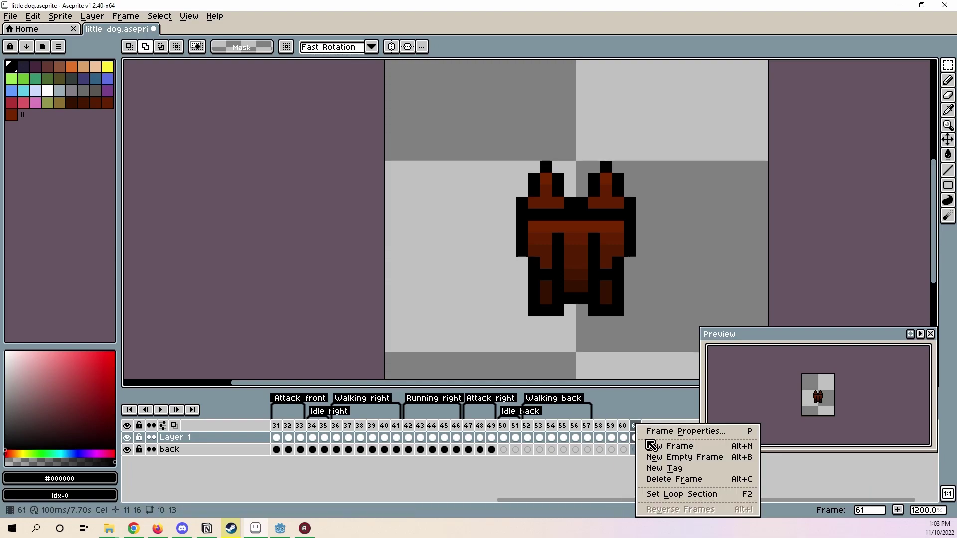
{"action": "left_click", "coordinate": [650, 446]}
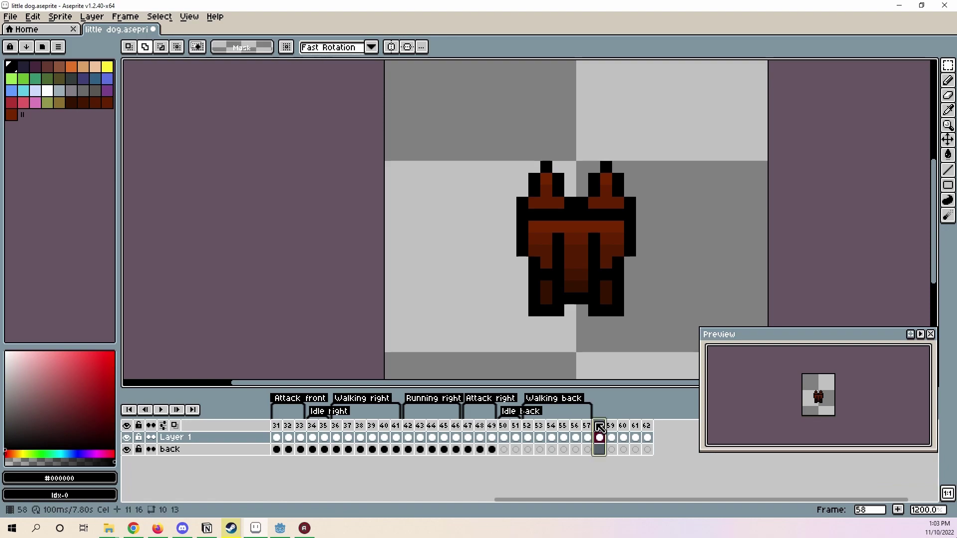
Tag frames 58 to 62 as "Running back" with the Forward animation direction.
{"action": "left_click_drag", "start_coordinate": [596, 425], "coordinate": [645, 438]}
{"action": "right_click", "coordinate": [647, 428]}
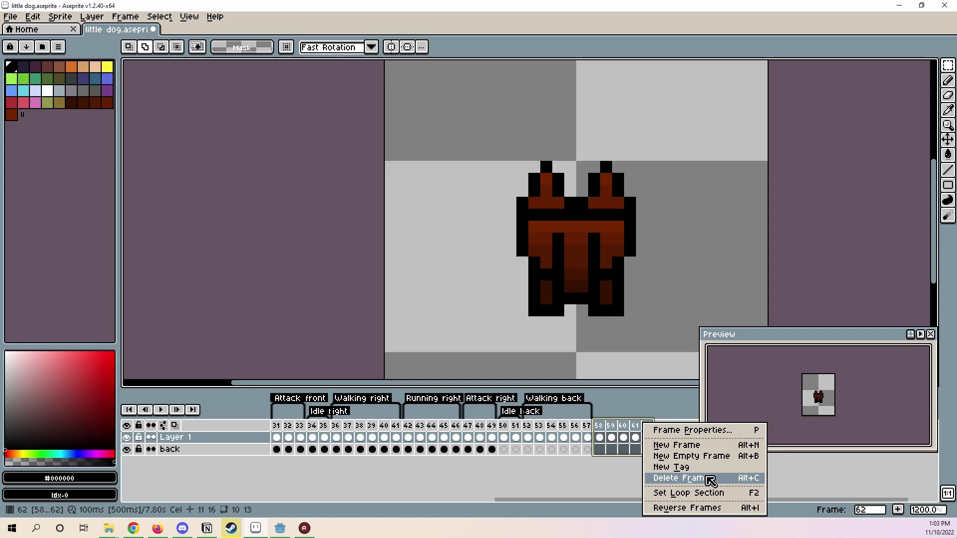
{"action": "left_click", "coordinate": [701, 468]}
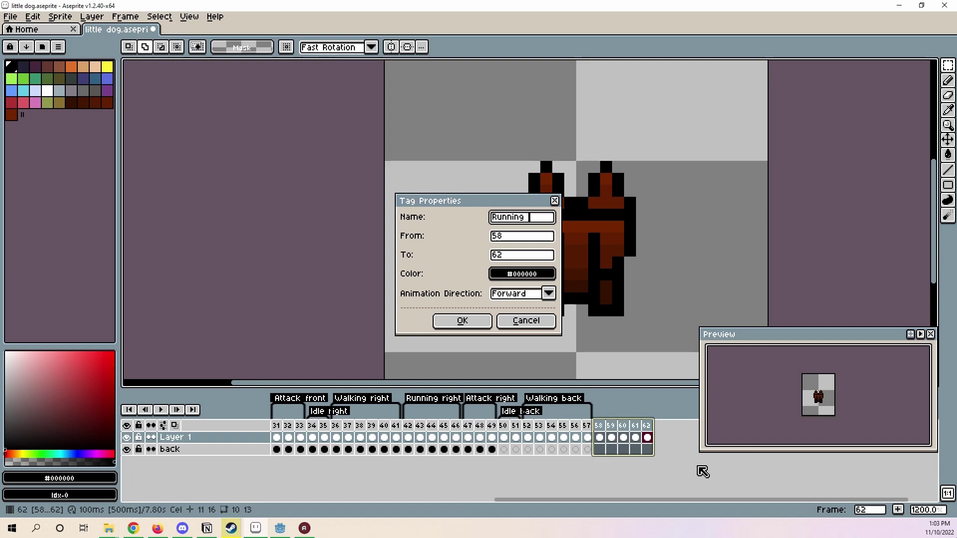
{"action": "key", "text": "Return"}
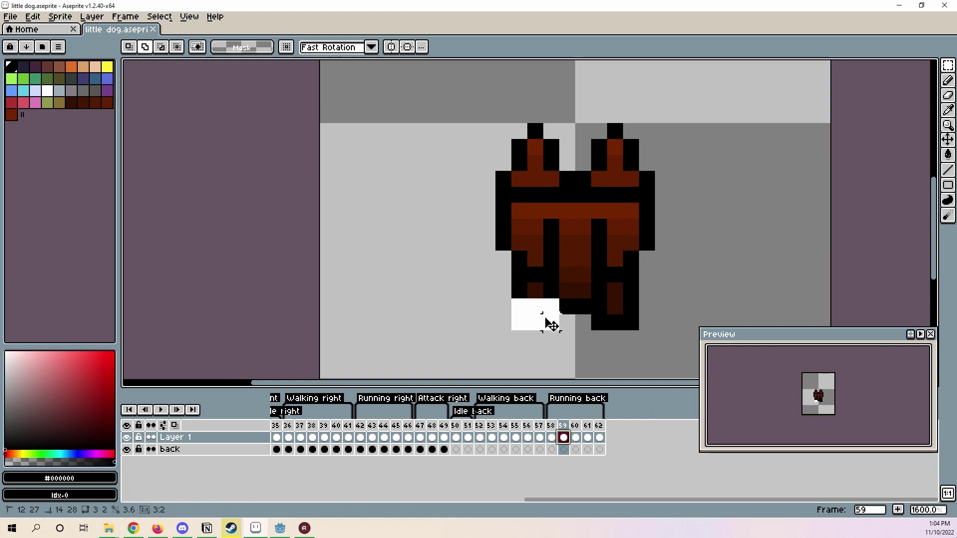
Shorten the left leg in frame 59 by three pixels and complete the black outline at the tail's lower left corner.
{"action": "key", "text": "ctrl+v"}
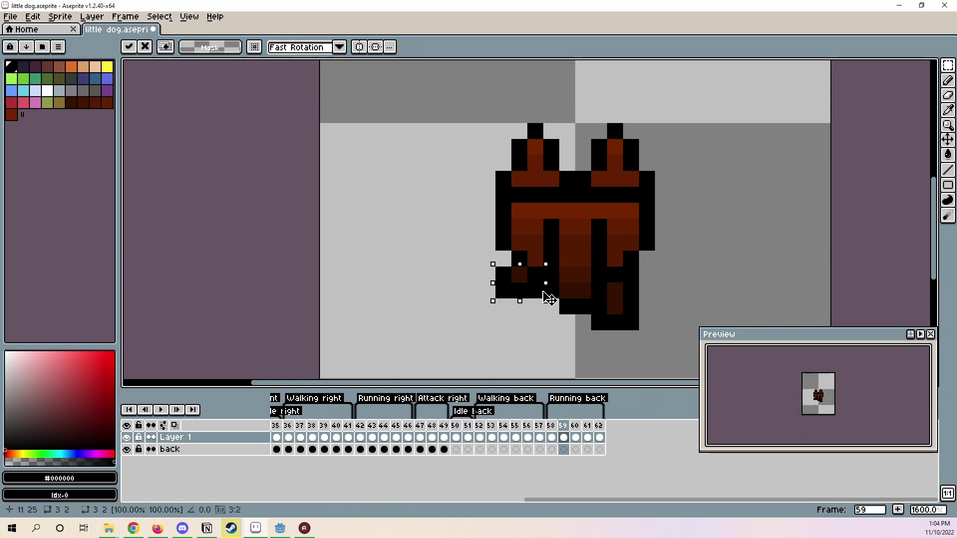
{"action": "left_click_drag", "start_coordinate": [543, 292], "coordinate": [550, 306]}
{"action": "key", "text": "ctrl+d"}
{"action": "left_click_drag", "start_coordinate": [550, 307], "coordinate": [597, 279]}
{"action": "key", "text": "ctrl+d"}
{"action": "key", "text": "ctrl+d"}
{"action": "key", "text": "i"}
{"action": "key", "text": "l"}
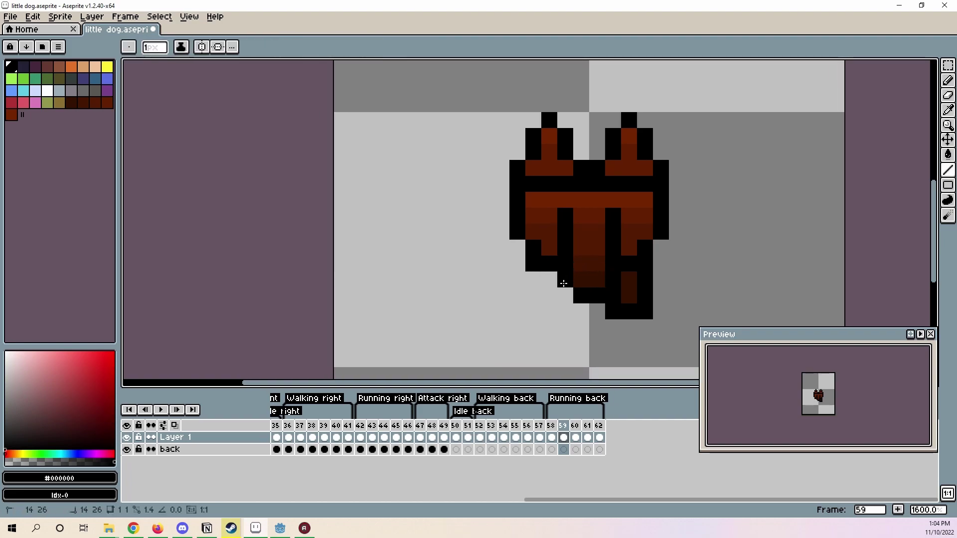
Shorten the tail in frame 59 by moving its dark tip and black bottom outline up two pixels.
{"action": "key", "text": "m"}
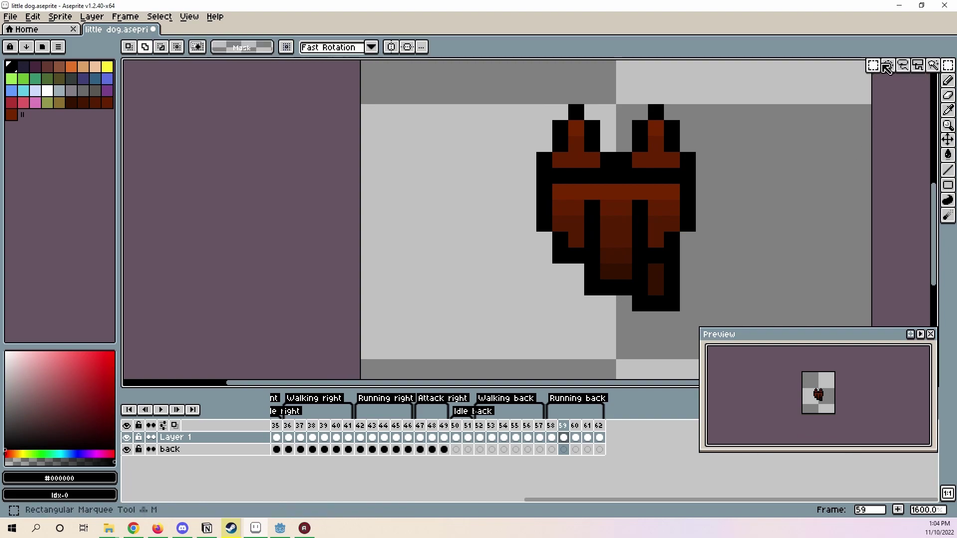
{"action": "scroll", "coordinate": [605, 228], "scroll_direction": "up", "scroll_amount": 2}
{"action": "scroll", "coordinate": [605, 228], "scroll_direction": "up", "scroll_amount": 1}
{"action": "left_click_drag", "start_coordinate": [666, 363], "coordinate": [567, 320]}
{"action": "left_click_drag", "start_coordinate": [596, 326], "coordinate": [646, 316]}
{"action": "key", "text": "ctrl+d"}
{"action": "left_click_drag", "start_coordinate": [646, 317], "coordinate": [640, 219]}
{"action": "key", "text": "ctrl+d"}
Try recolouring the tail's two dark tip pixels in frame 59 with the lighter brown #531a00, and undo it.
{"action": "key", "text": "i"}
{"action": "left_click", "coordinate": [649, 269]}
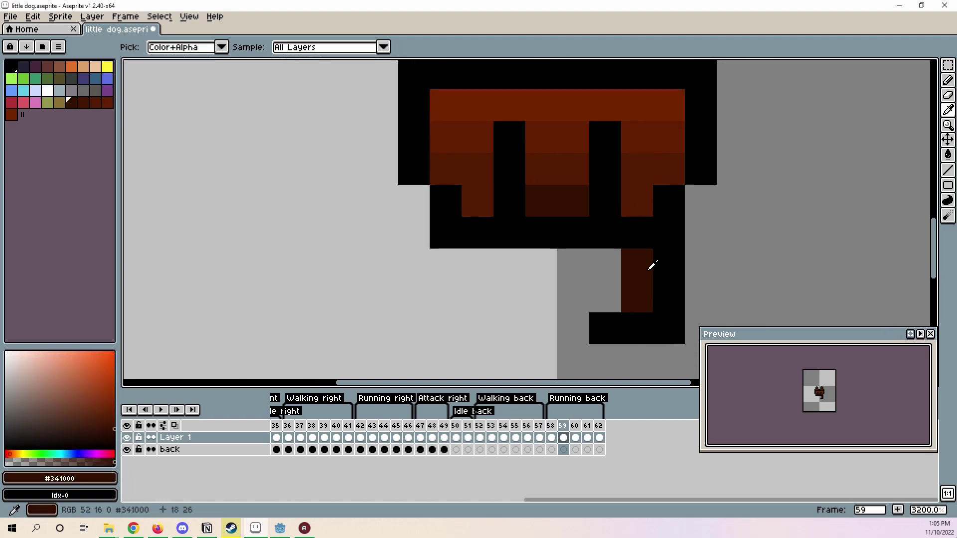
{"action": "key", "text": "l"}
{"action": "key", "text": "i"}
{"action": "left_click", "coordinate": [643, 175]}
{"action": "key", "text": "l"}
{"action": "left_click", "coordinate": [547, 197]}
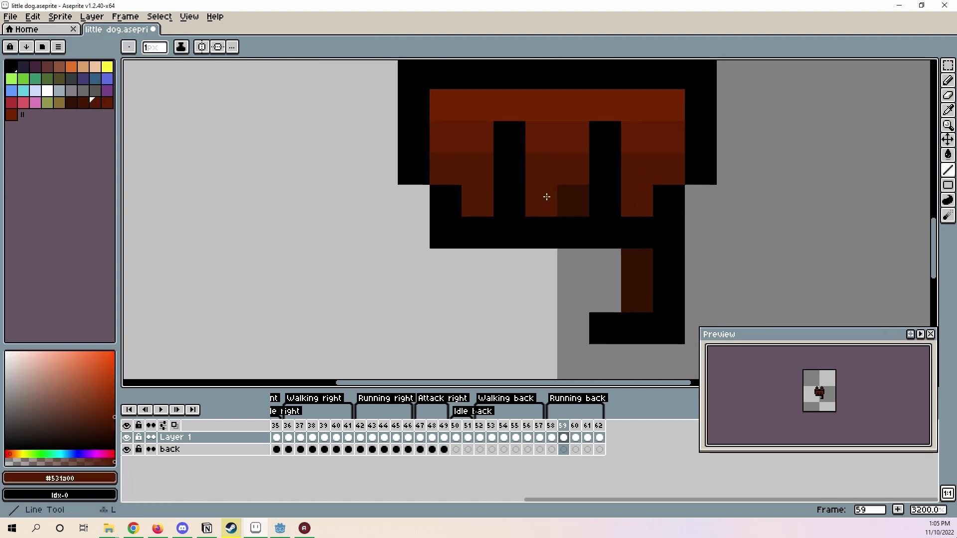
{"action": "left_click_drag", "start_coordinate": [547, 197], "coordinate": [572, 200]}
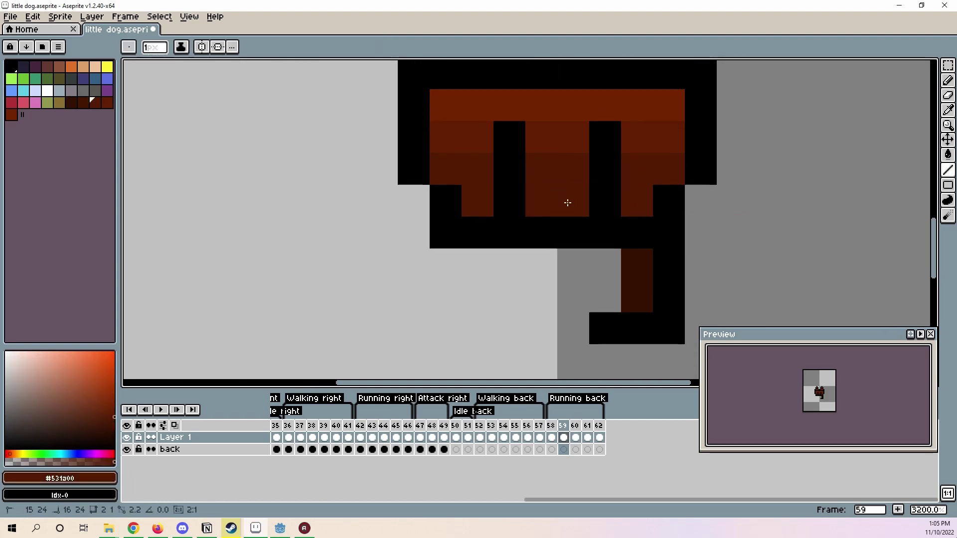
{"action": "key", "text": "ctrl+z"}
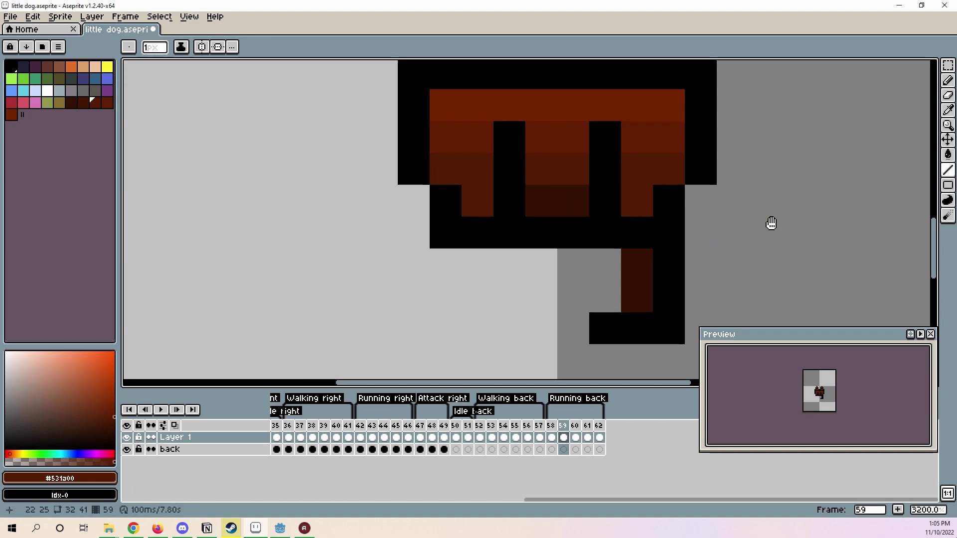
Delete the remaining lower right leg below the body's black bottom outline in frame 59.
{"action": "left_click", "coordinate": [948, 65]}
{"action": "left_click", "coordinate": [873, 65]}
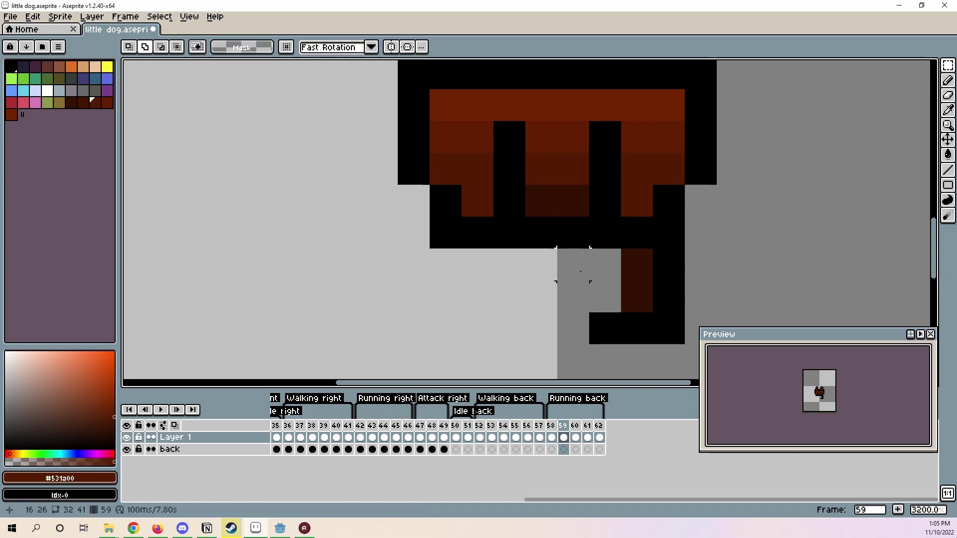
{"action": "left_click_drag", "start_coordinate": [600, 264], "coordinate": [669, 360]}
{"action": "key", "text": "Delete"}
{"action": "scroll", "coordinate": [618, 294], "scroll_direction": "down", "scroll_amount": 2}
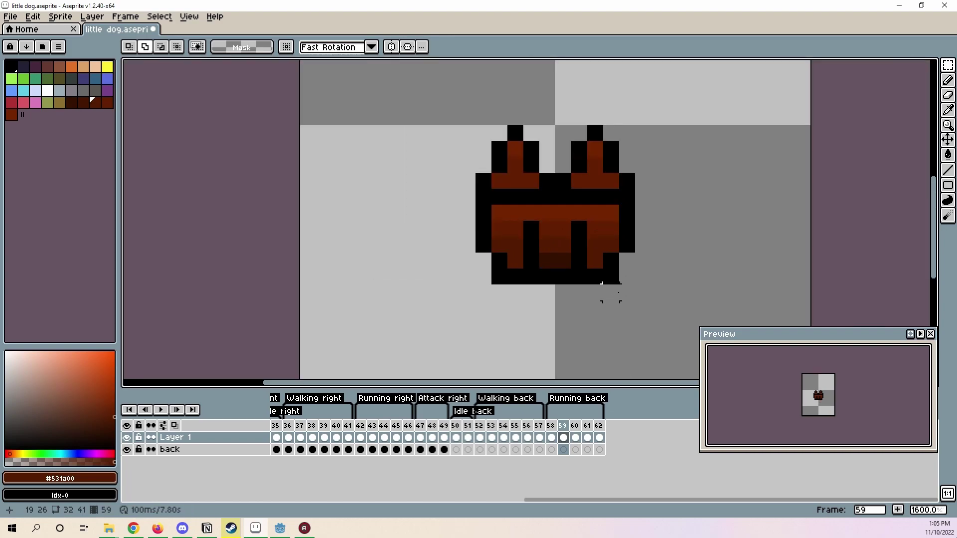
Move both ear tips in frame 59 down one pixel so the ears are shorter.
{"action": "left_click_drag", "start_coordinate": [442, 75], "coordinate": [684, 159]}
{"action": "left_click_drag", "start_coordinate": [601, 139], "coordinate": [602, 149]}
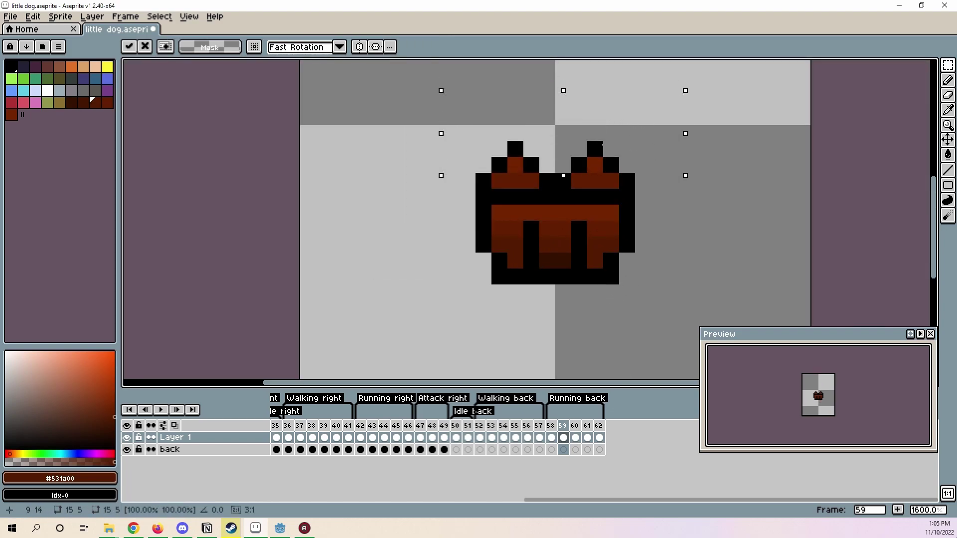
{"action": "key", "text": "ctrl+d"}
Play the Running back frames and examine frame 43 of Running right and frame 31 of the front view for reference.
{"action": "left_click", "coordinate": [550, 426]}
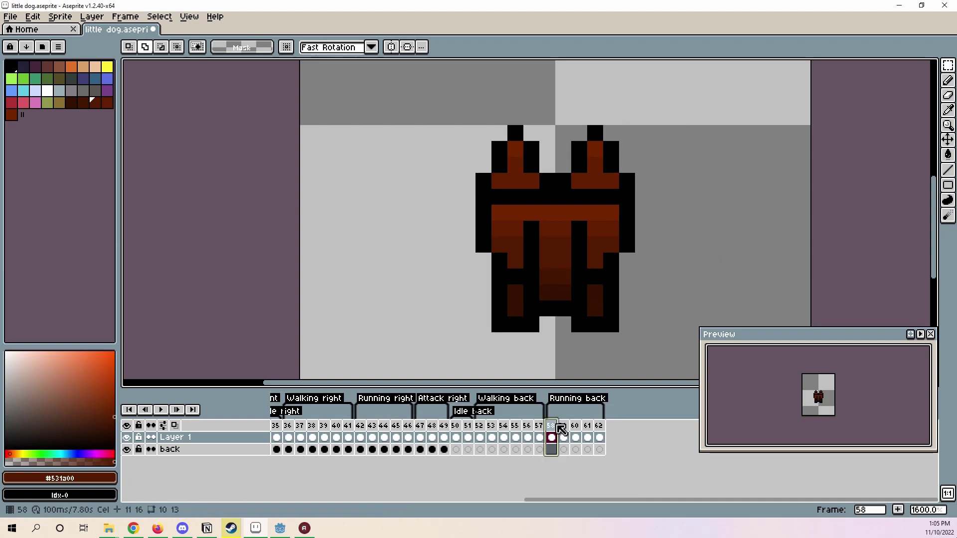
{"action": "left_click", "coordinate": [564, 427]}
{"action": "left_click", "coordinate": [576, 429]}
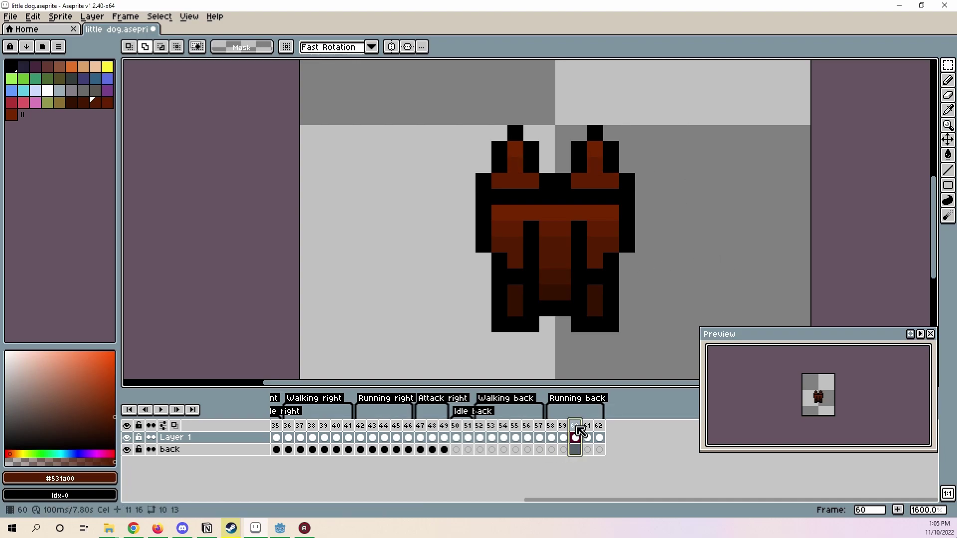
{"action": "left_click", "coordinate": [588, 430]}
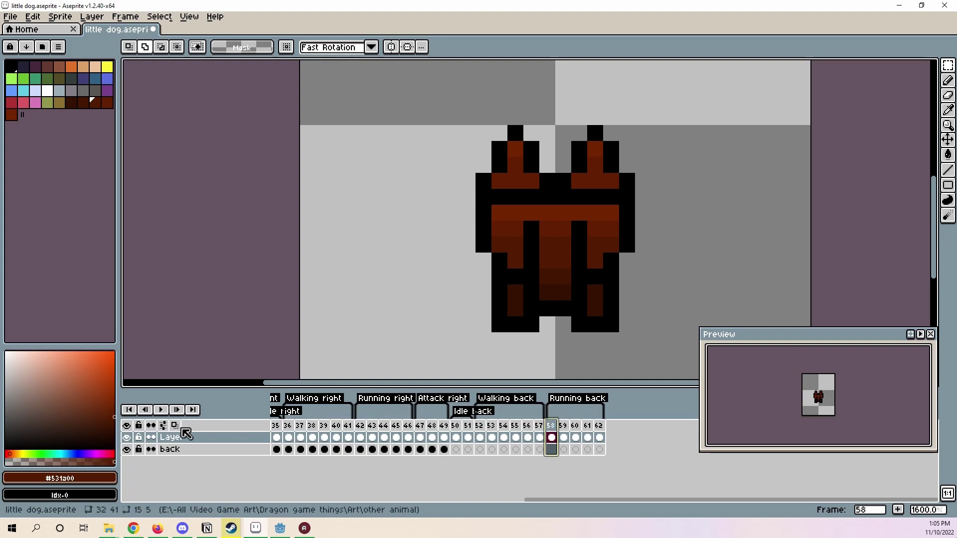
{"action": "left_click", "coordinate": [162, 410]}
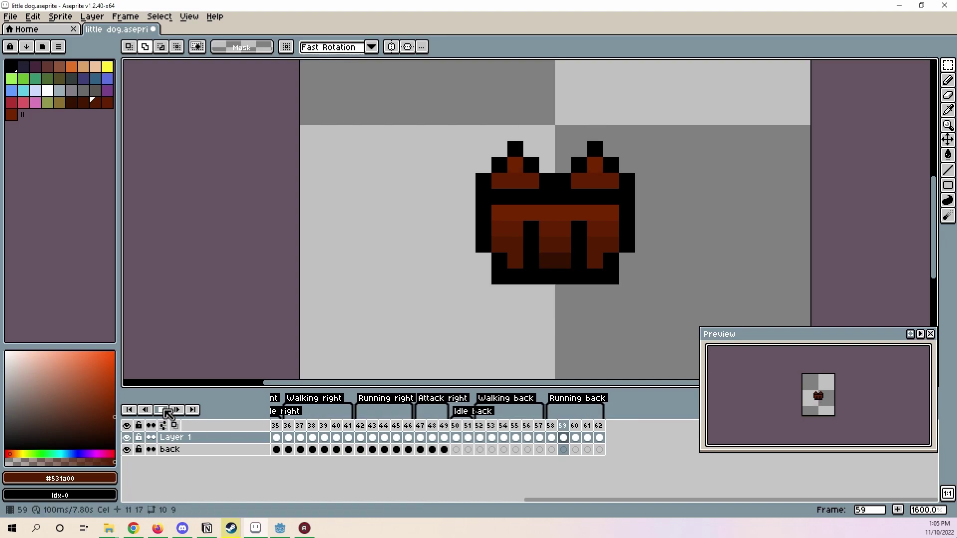
{"action": "left_click", "coordinate": [162, 410]}
{"action": "left_click_drag", "start_coordinate": [537, 505], "coordinate": [459, 505]}
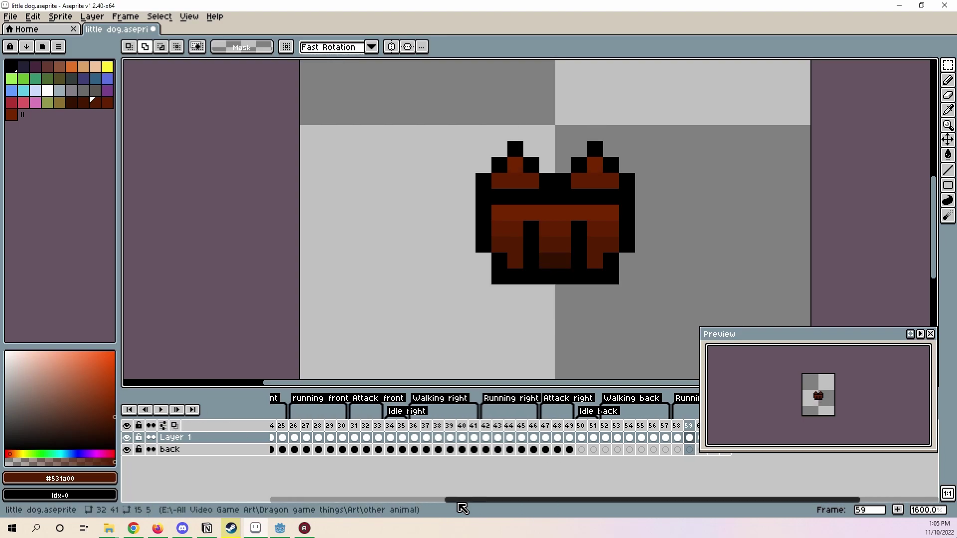
{"action": "left_click", "coordinate": [487, 437]}
{"action": "left_click", "coordinate": [501, 431]}
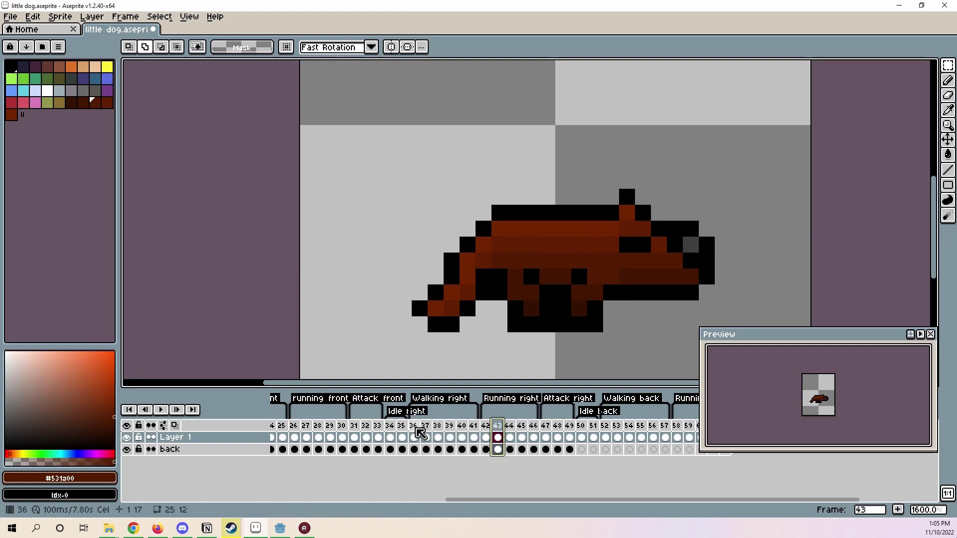
{"action": "left_click", "coordinate": [358, 432]}
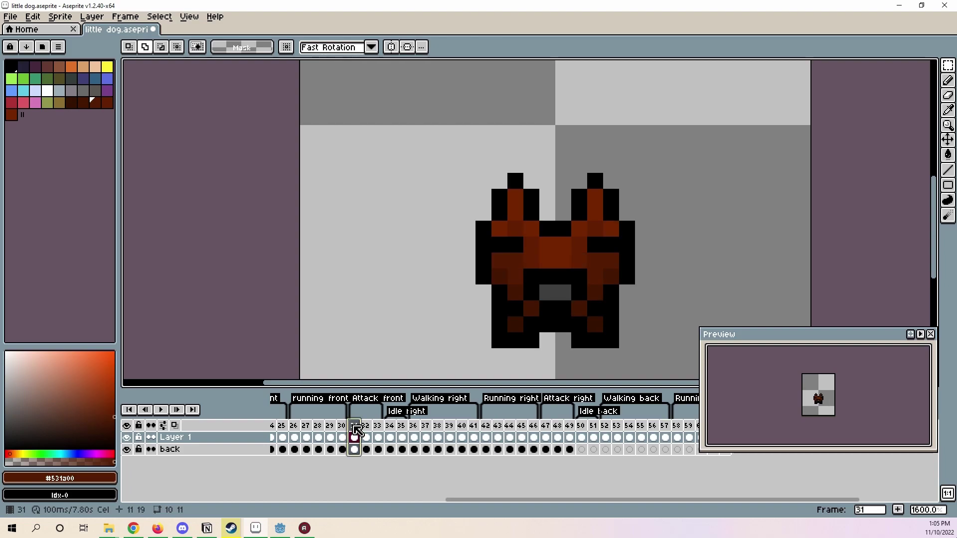
Move the whole dog in frame 59 down one pixel and compare its height with frames 58 and 60.
{"action": "left_click_drag", "start_coordinate": [423, 500], "coordinate": [618, 500]}
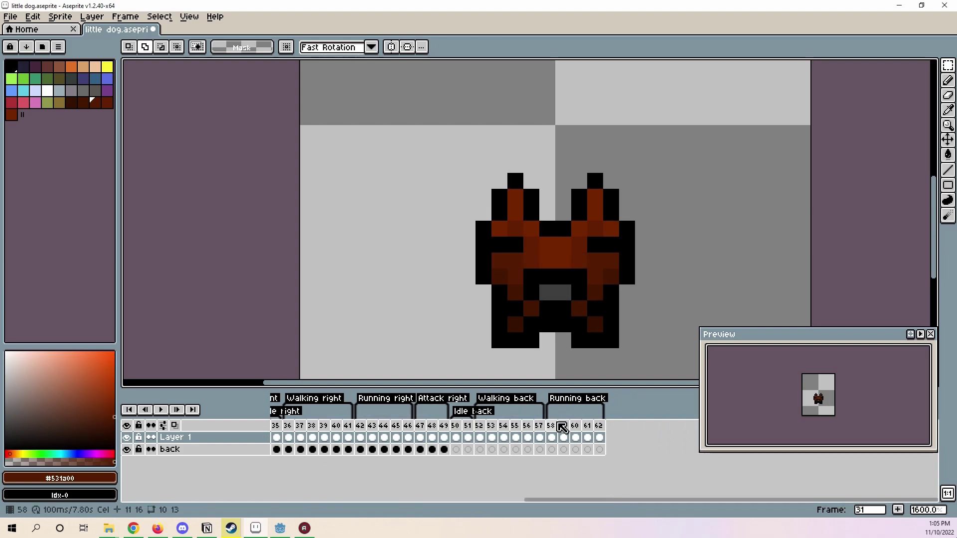
{"action": "left_click", "coordinate": [563, 427]}
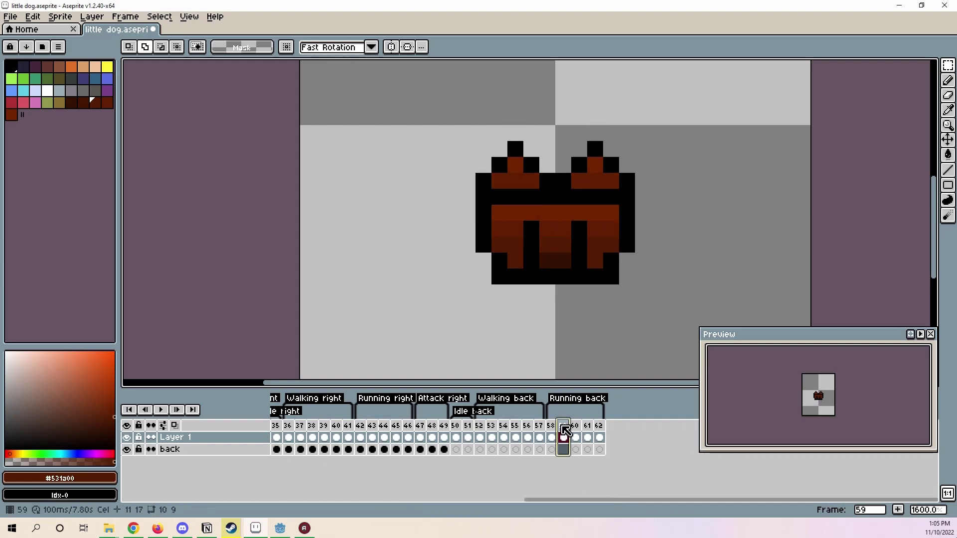
{"action": "left_click_drag", "start_coordinate": [403, 120], "coordinate": [740, 344]}
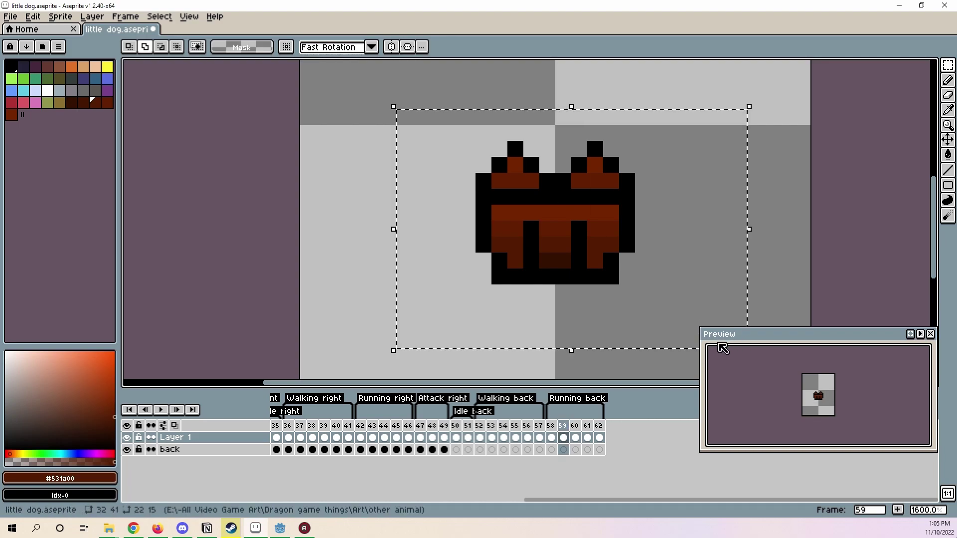
{"action": "key", "text": "Down"}
{"action": "key", "text": "Return"}
{"action": "left_click", "coordinate": [577, 435]}
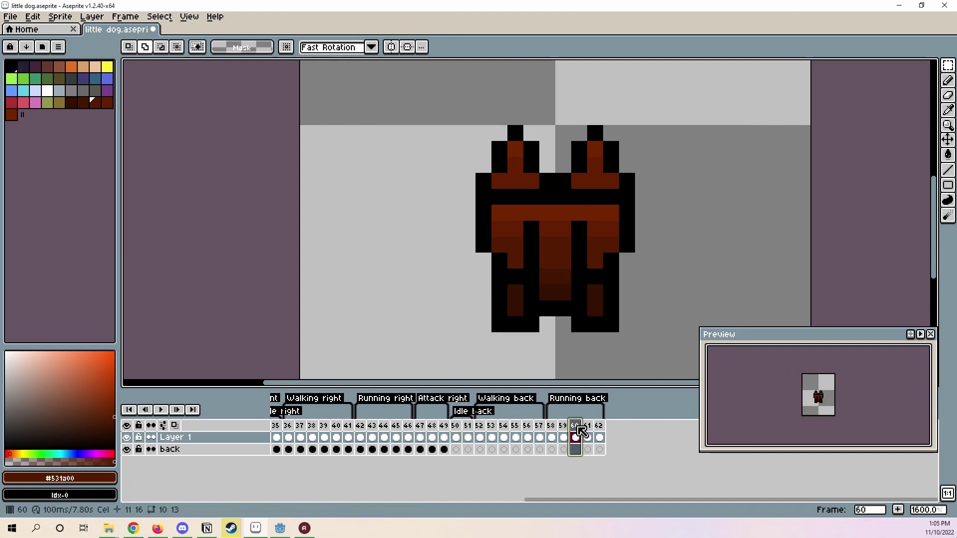
{"action": "left_click", "coordinate": [550, 426]}
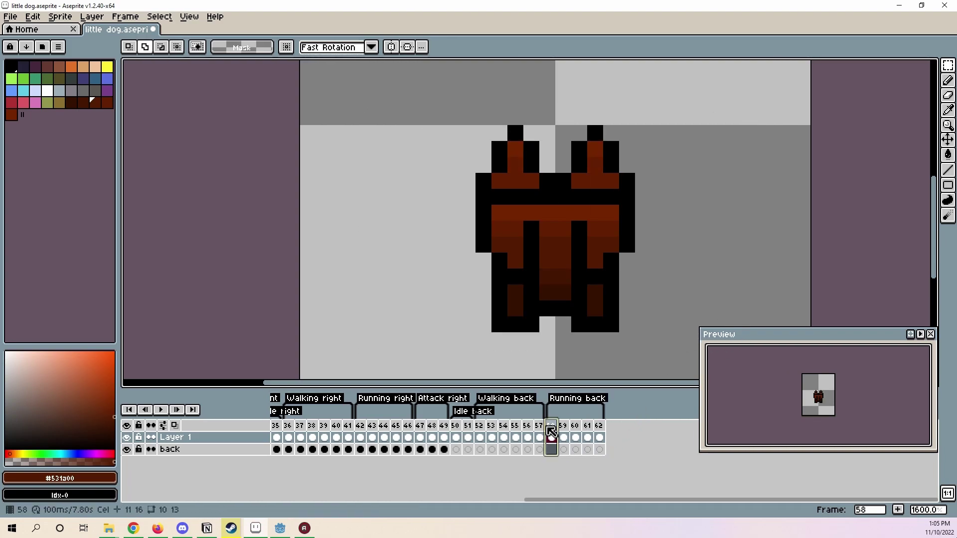
{"action": "left_click", "coordinate": [574, 422]}
{"action": "left_click", "coordinate": [565, 426]}
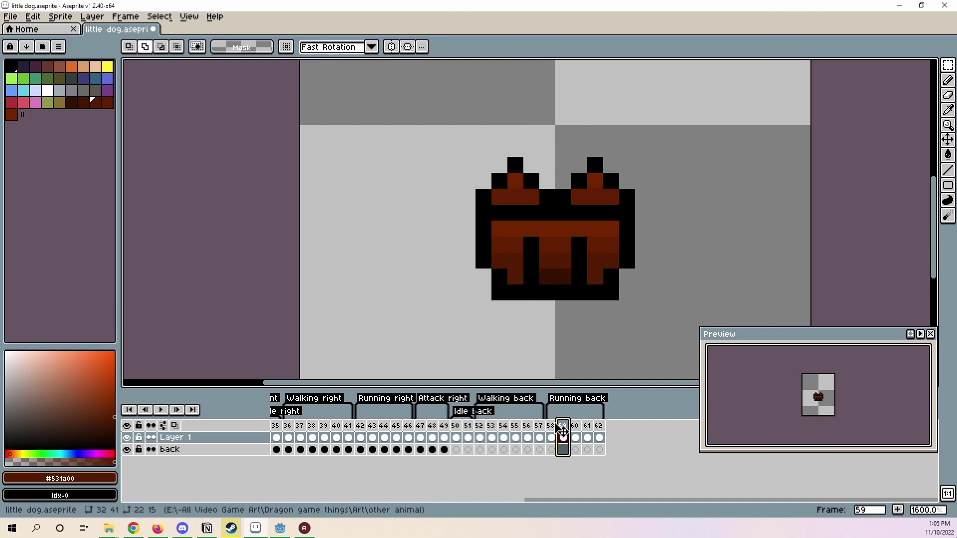
{"action": "left_click", "coordinate": [552, 426]}
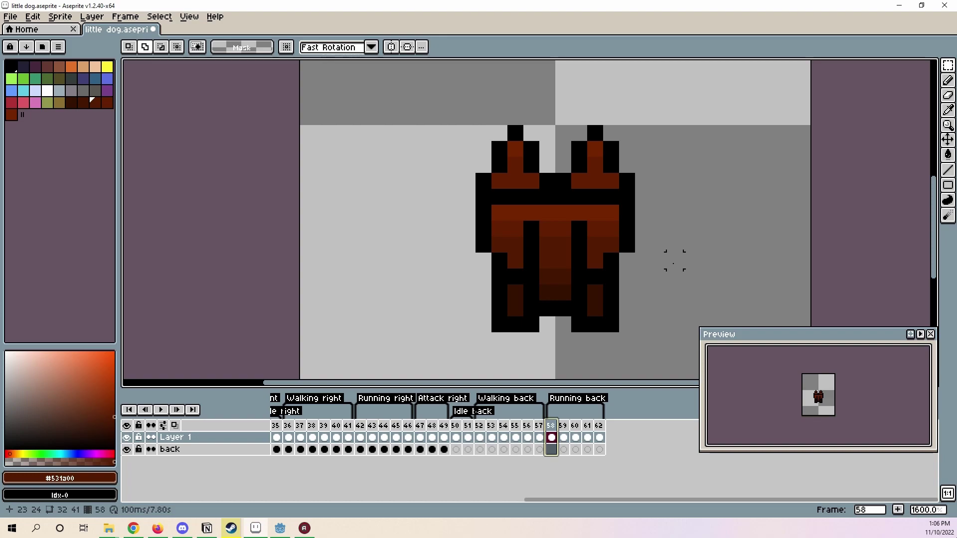
In frame 61, raise everything above the dog's feet and the tail's bottom outline by one pixel.
{"action": "left_click", "coordinate": [564, 438]}
{"action": "left_click", "coordinate": [589, 438]}
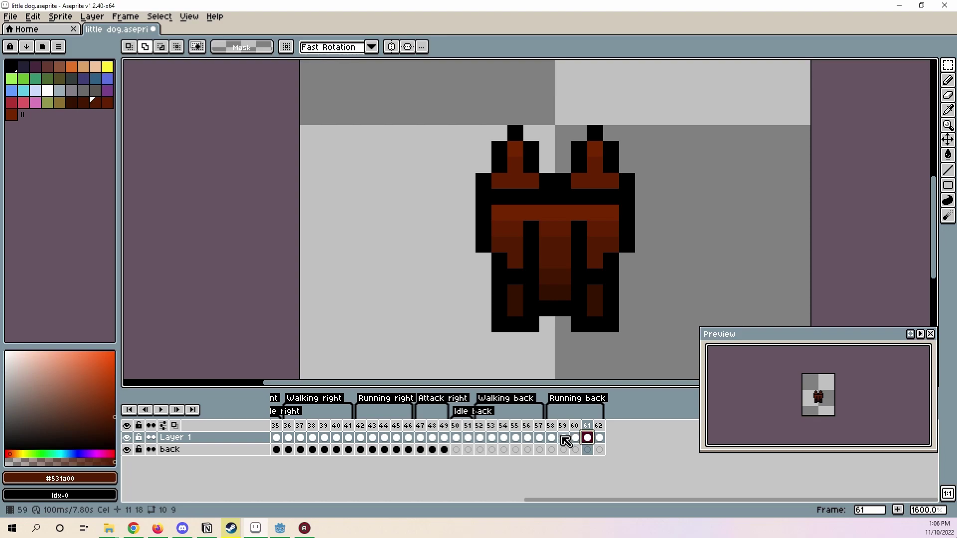
{"action": "scroll", "coordinate": [434, 153], "scroll_direction": "down", "scroll_amount": 3}
{"action": "left_click_drag", "start_coordinate": [433, 150], "coordinate": [625, 301]}
{"action": "scroll", "coordinate": [533, 224], "scroll_direction": "up", "scroll_amount": 3}
{"action": "left_click_drag", "start_coordinate": [498, 253], "coordinate": [551, 226]}
{"action": "key", "text": "ctrl+d"}
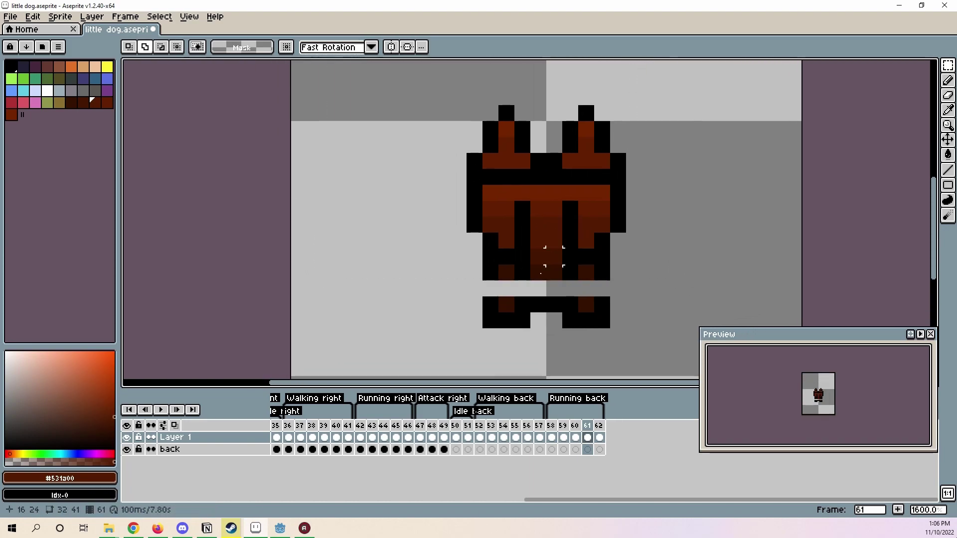
Move the tail's bottom outline in frame 61 up one pixel and fill the gaps in both legs' outlines with black.
{"action": "scroll", "coordinate": [526, 300], "scroll_direction": "up", "scroll_amount": 2}
{"action": "left_click_drag", "start_coordinate": [517, 309], "coordinate": [616, 277]}
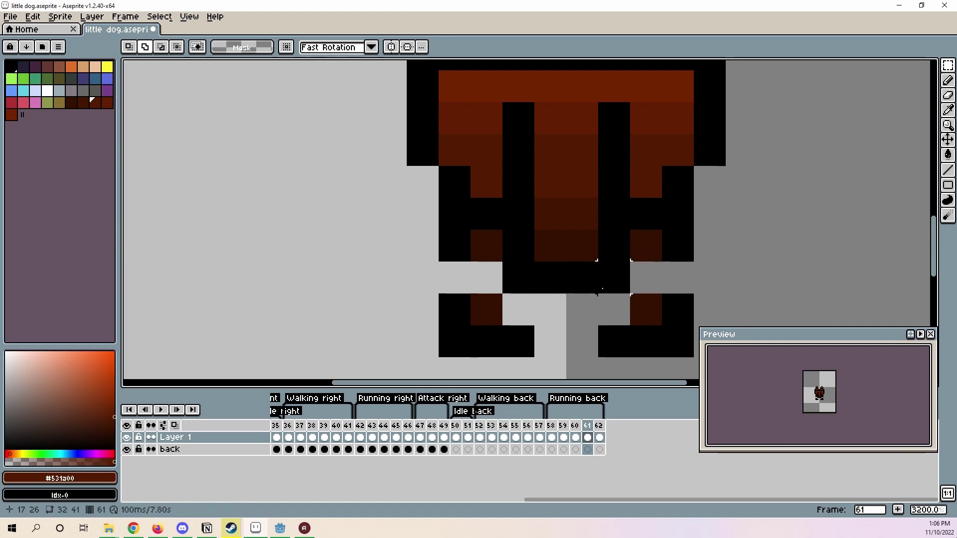
{"action": "key", "text": "i"}
{"action": "left_click", "coordinate": [633, 289]}
{"action": "key", "text": "b"}
{"action": "left_click", "coordinate": [686, 250]}
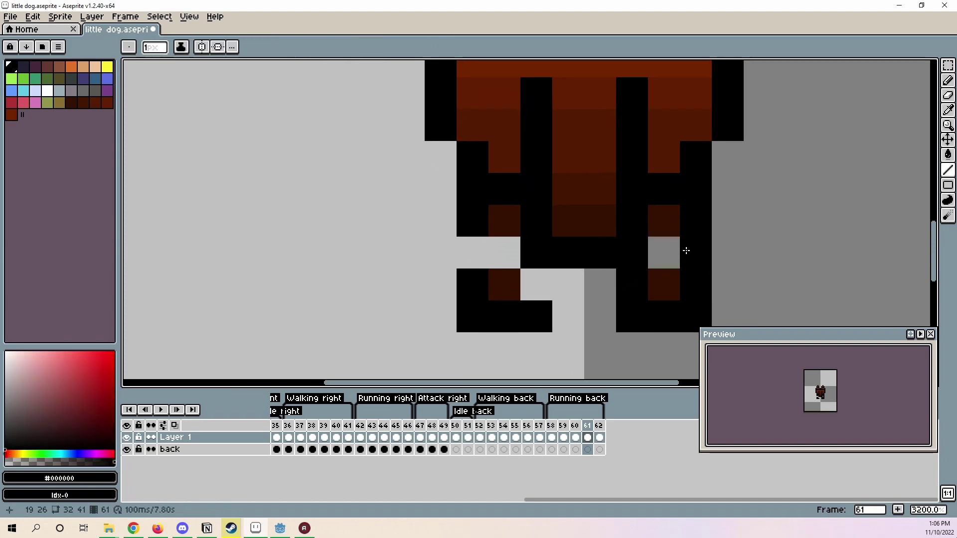
{"action": "left_click", "coordinate": [531, 279]}
{"action": "left_click", "coordinate": [473, 253]}
Fill the gap inside each leg in frame 61 with the dark brown #341000.
{"action": "key", "text": "i"}
{"action": "left_click", "coordinate": [661, 211]}
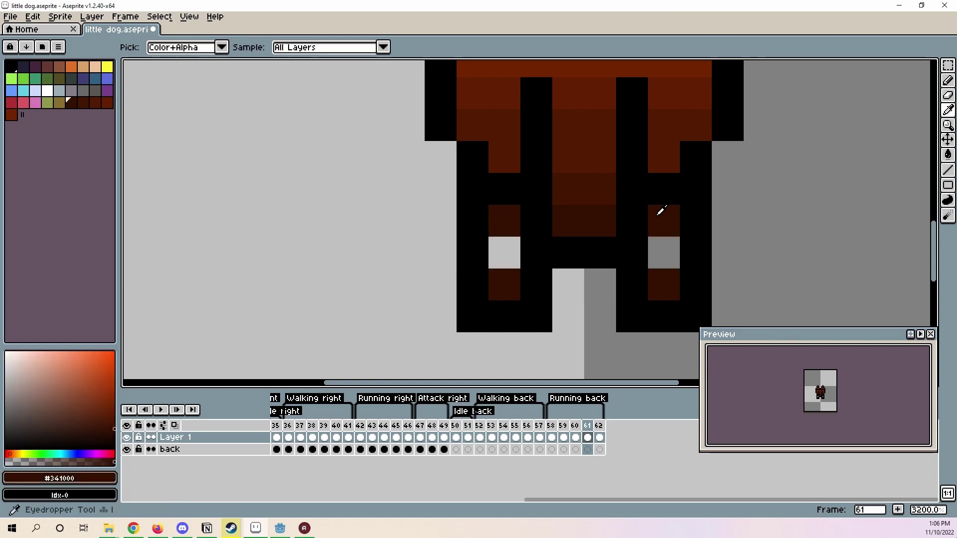
{"action": "key", "text": "l"}
{"action": "left_click", "coordinate": [664, 253]}
{"action": "left_click", "coordinate": [503, 257]}
{"action": "scroll", "coordinate": [535, 267], "scroll_direction": "down", "scroll_amount": 5}
{"action": "scroll", "coordinate": [541, 262], "scroll_direction": "up", "scroll_amount": 2}
{"action": "left_click_drag", "start_coordinate": [563, 241], "coordinate": [666, 281]}
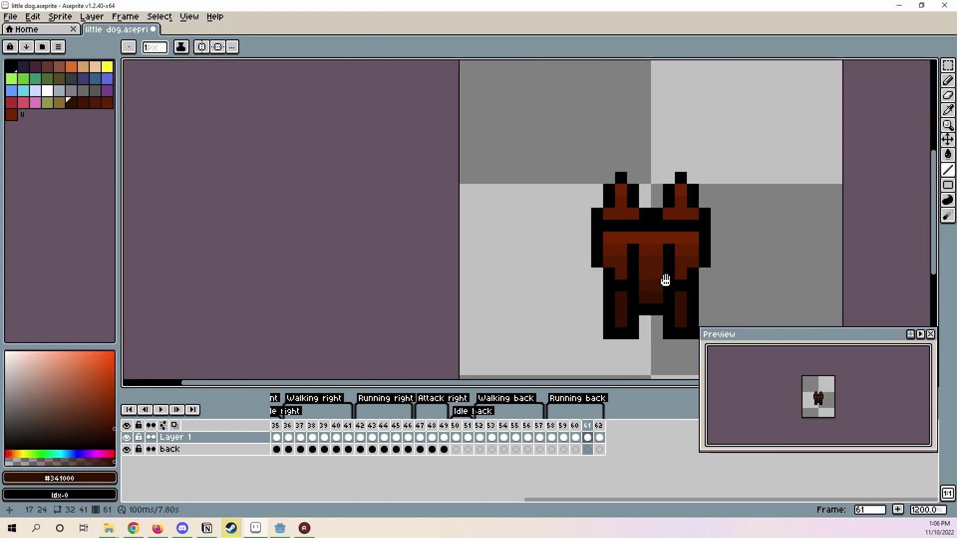
{"action": "scroll", "coordinate": [665, 280], "scroll_direction": "down", "scroll_amount": 1}
{"action": "scroll", "coordinate": [707, 320], "scroll_direction": "up", "scroll_amount": 2}
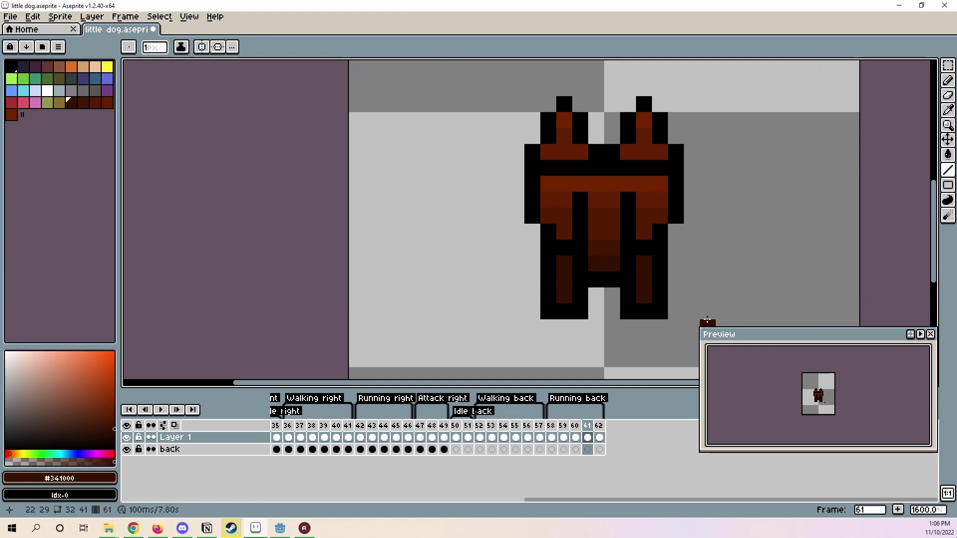
Play the Running back animation from frame 58 and save the sprite file.
{"action": "left_click", "coordinate": [552, 432]}
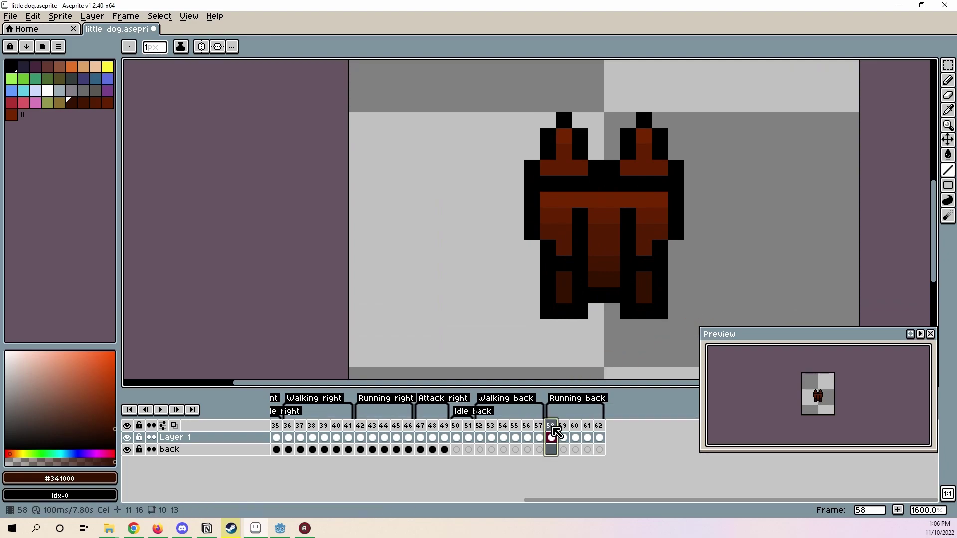
{"action": "left_click", "coordinate": [169, 410]}
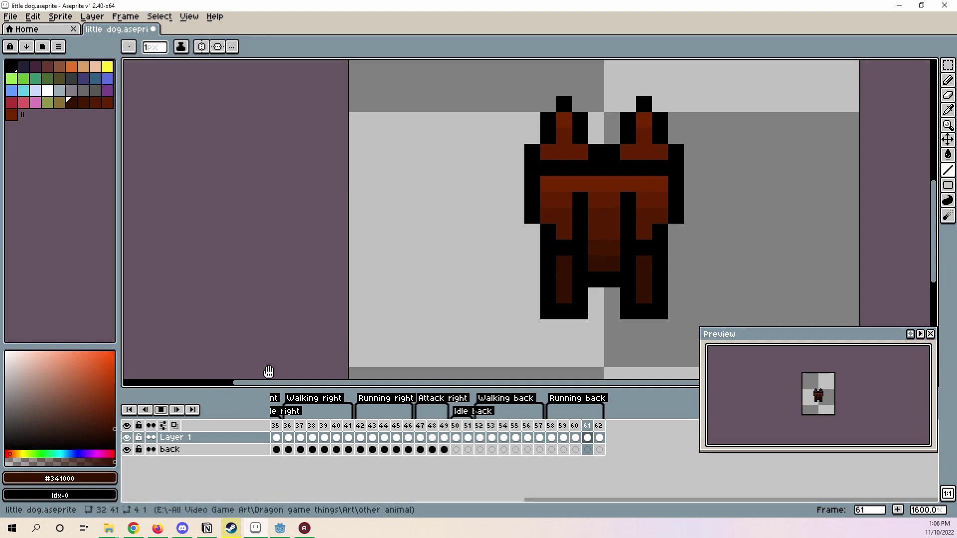
{"action": "left_click", "coordinate": [161, 409]}
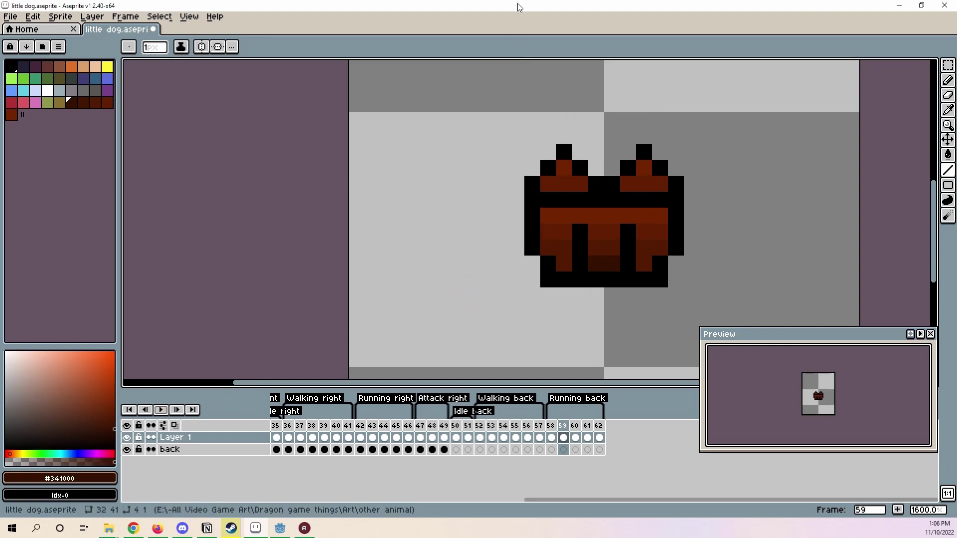
{"action": "key", "text": "ctrl+s"}
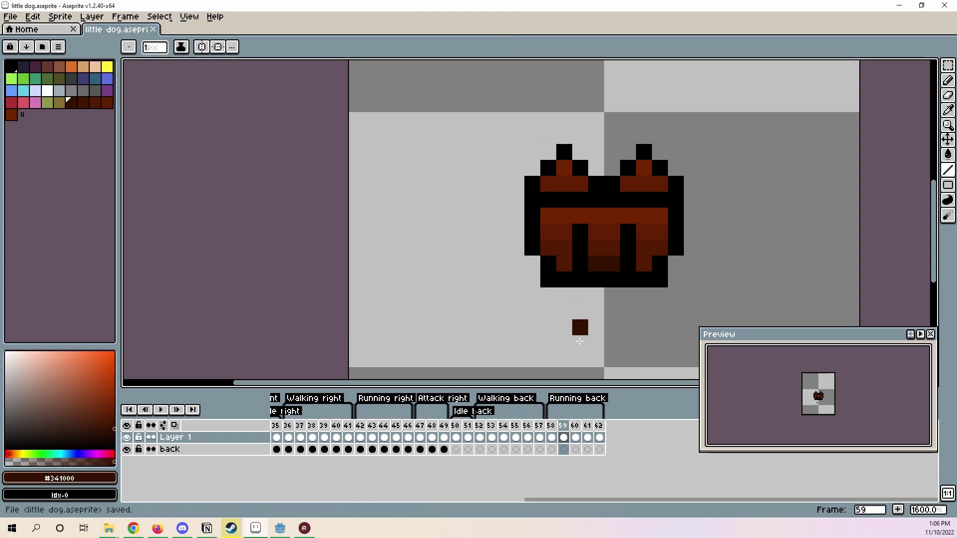
Step through frames 58 to 62 and replay the Running back animation to check the motion.
{"action": "key", "text": "alt+Tab"}
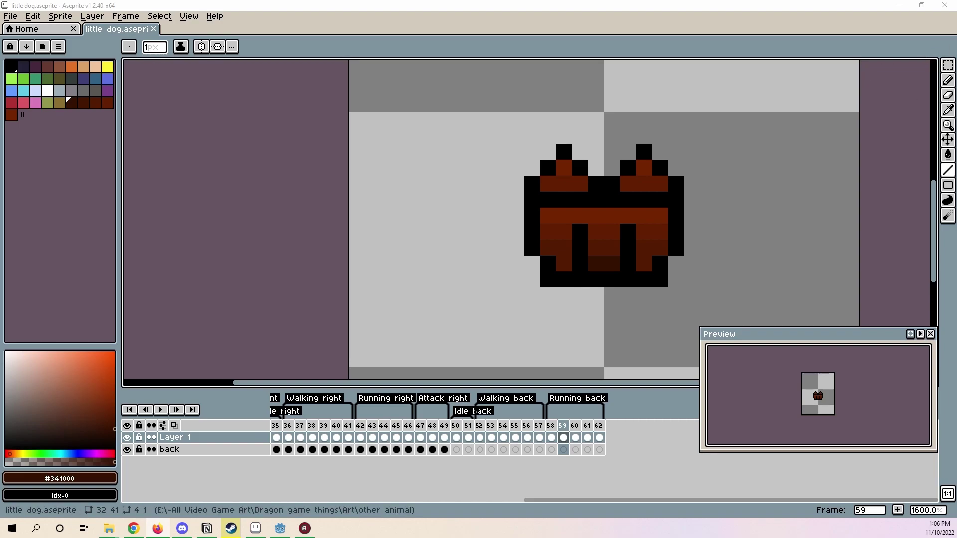
{"action": "left_click_drag", "start_coordinate": [494, 120], "coordinate": [397, 129]}
{"action": "left_click_drag", "start_coordinate": [518, 212], "coordinate": [558, 222]}
{"action": "left_click", "coordinate": [552, 427]}
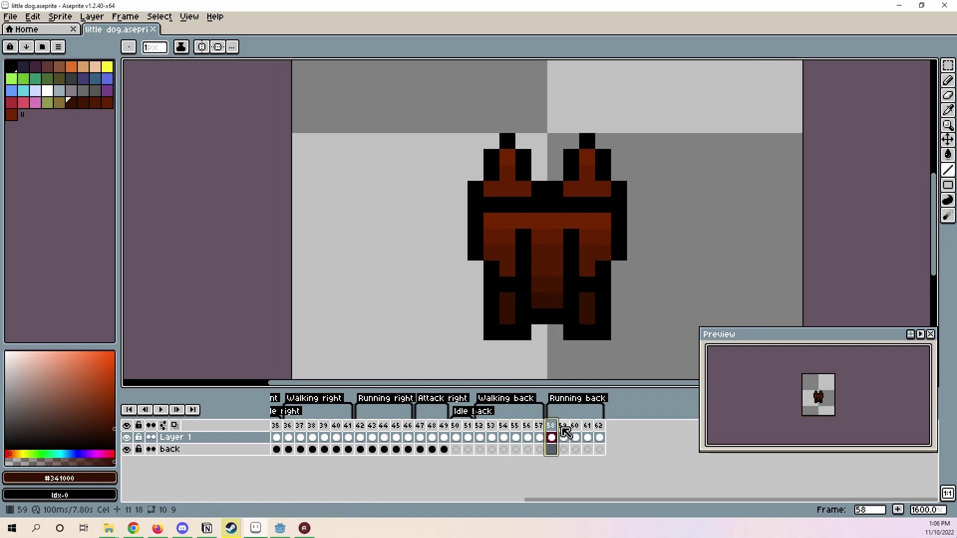
{"action": "left_click", "coordinate": [564, 437]}
{"action": "left_click", "coordinate": [576, 437]}
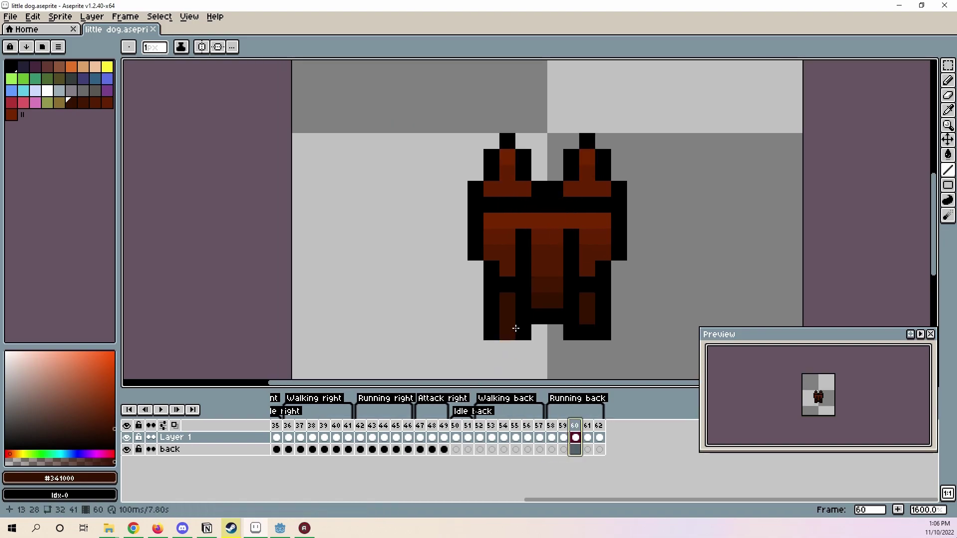
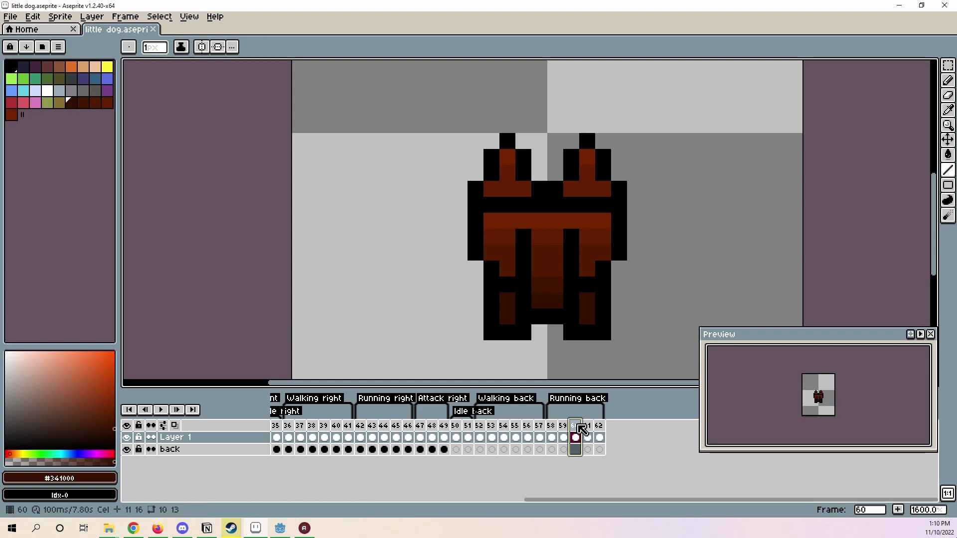
{"action": "left_click", "coordinate": [589, 435]}
{"action": "left_click", "coordinate": [601, 427]}
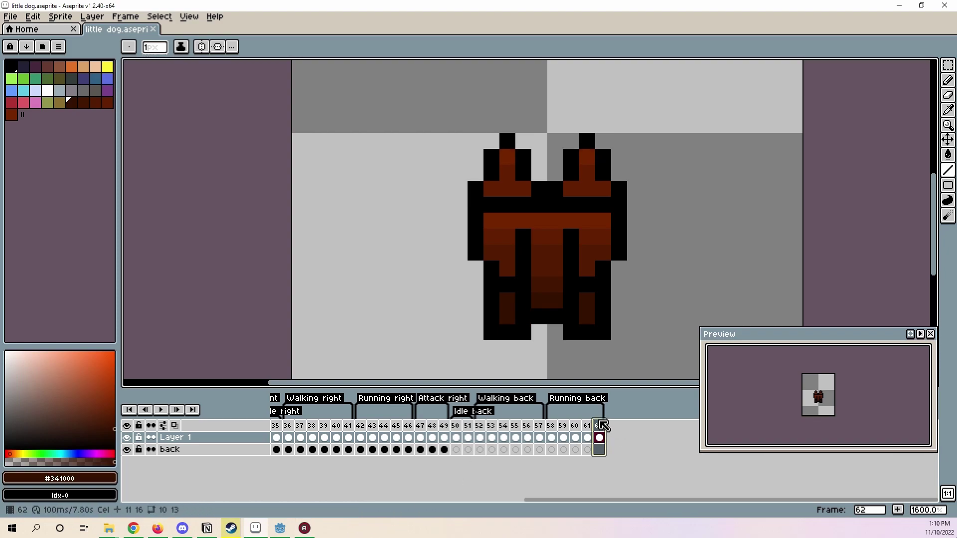
{"action": "left_click", "coordinate": [552, 437]}
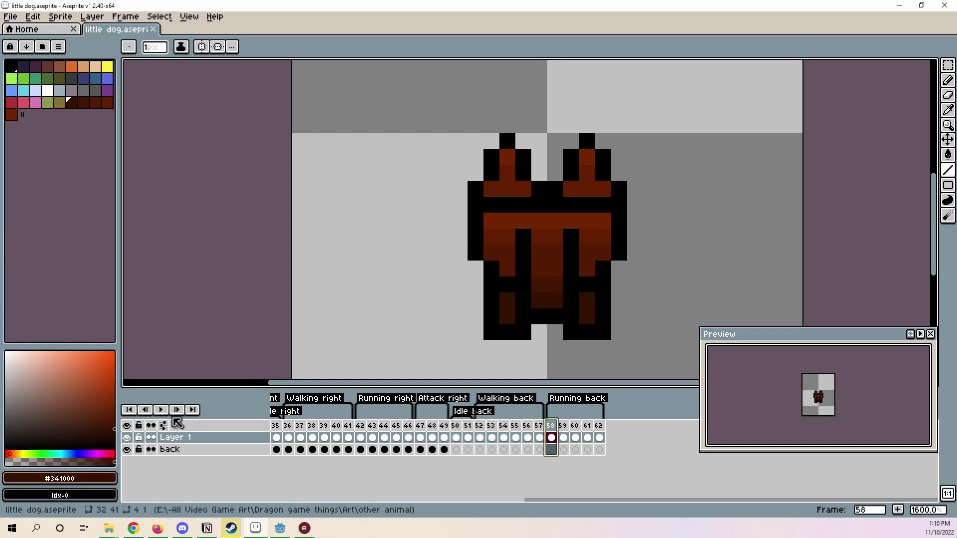
{"action": "left_click", "coordinate": [162, 410]}
{"action": "left_click", "coordinate": [162, 410]}
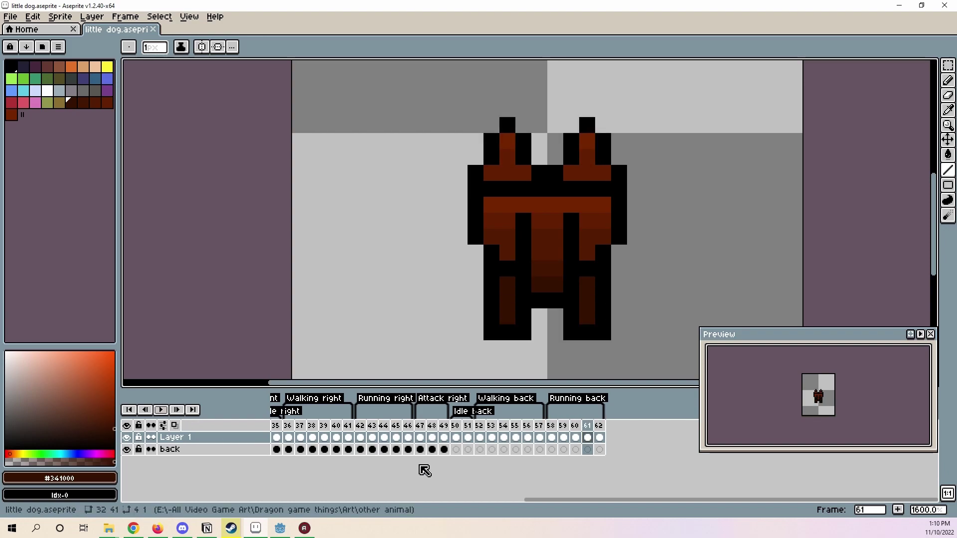
Move the ears and upper part of the body in frame 61 down one pixel.
{"action": "left_click", "coordinate": [551, 426]}
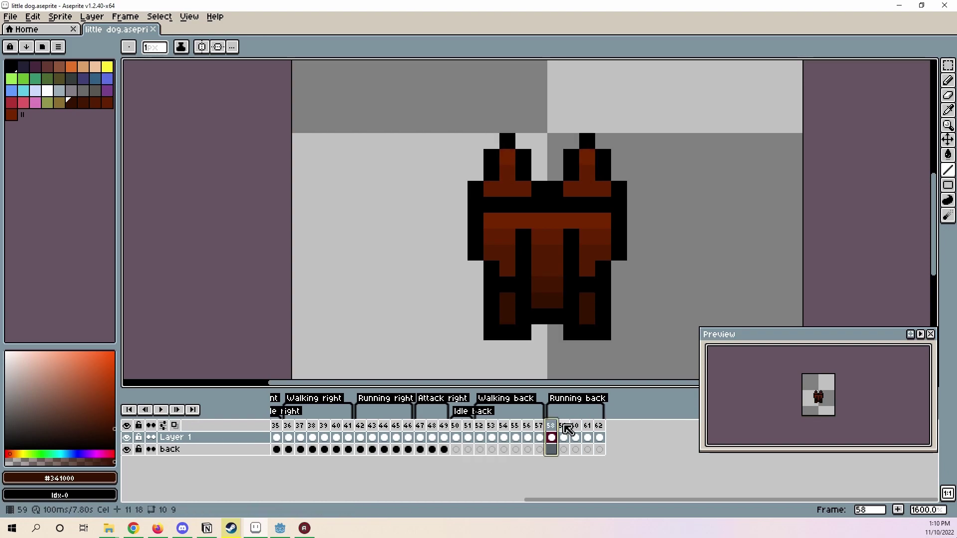
{"action": "left_click", "coordinate": [565, 437]}
{"action": "left_click", "coordinate": [589, 434]}
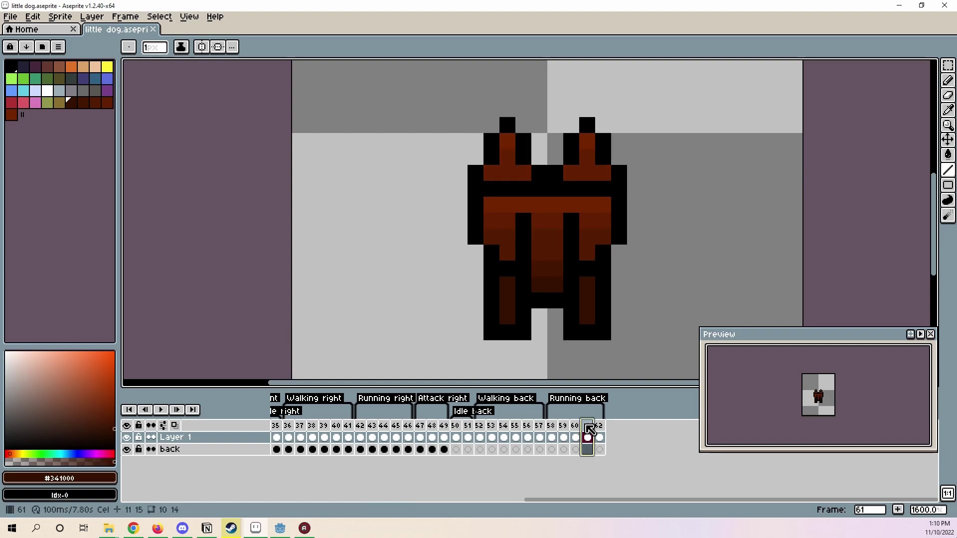
{"action": "left_click", "coordinate": [947, 66]}
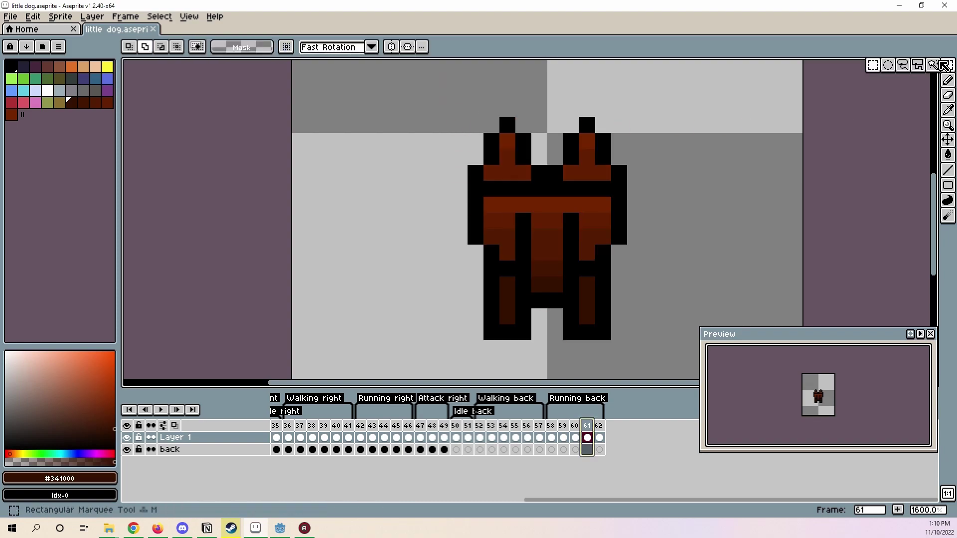
{"action": "left_click_drag", "start_coordinate": [457, 91], "coordinate": [700, 213]}
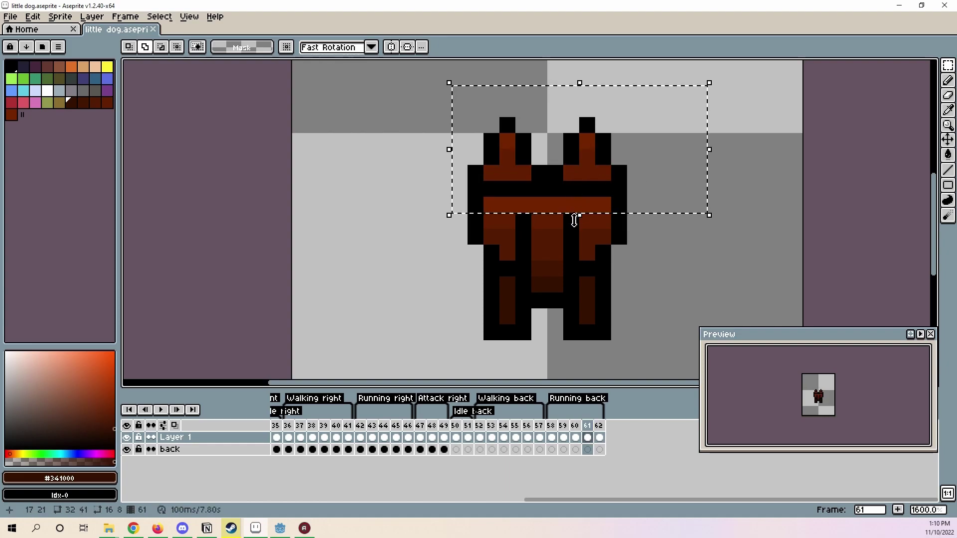
{"action": "left_click_drag", "start_coordinate": [577, 171], "coordinate": [579, 188]}
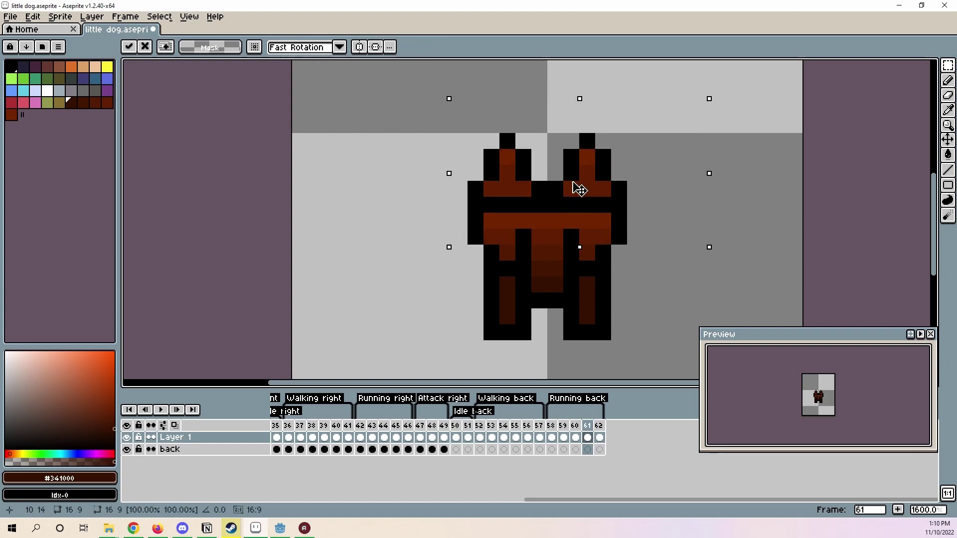
Lower both ear tips of the dog by one pixel on frame 61.
{"action": "left_click_drag", "start_coordinate": [526, 148], "coordinate": [580, 180]}
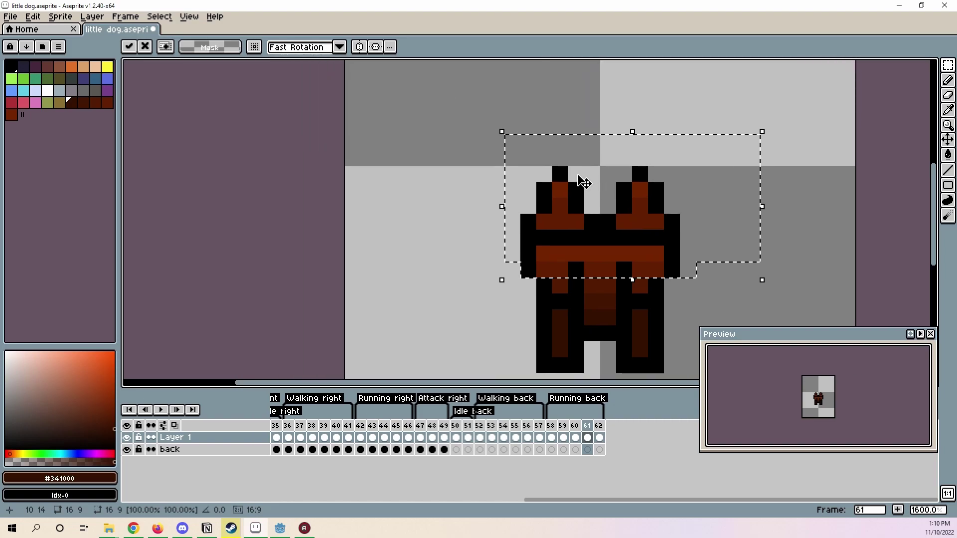
{"action": "key", "text": "ctrl+d"}
{"action": "left_click_drag", "start_coordinate": [481, 110], "coordinate": [735, 191]}
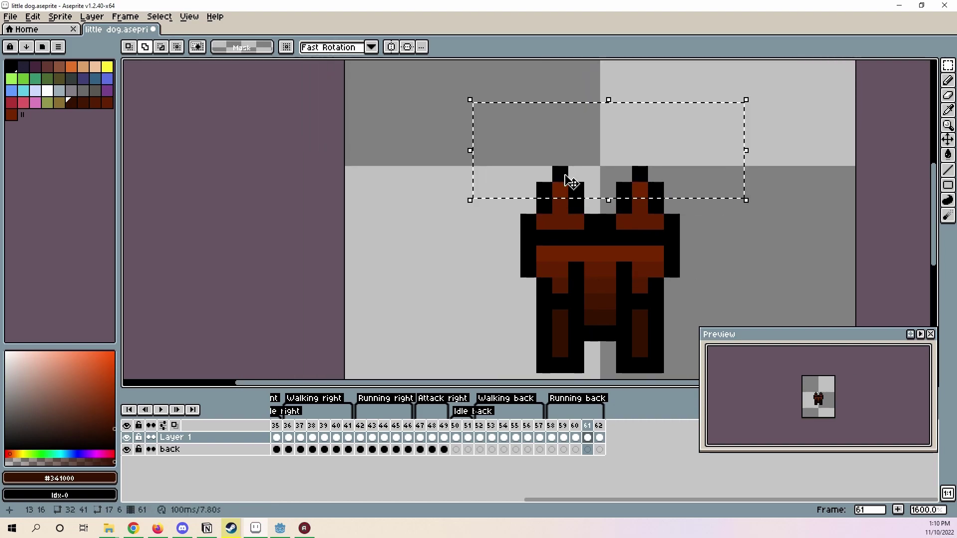
{"action": "left_click_drag", "start_coordinate": [566, 179], "coordinate": [570, 191]}
{"action": "key", "text": "ctrl+d"}
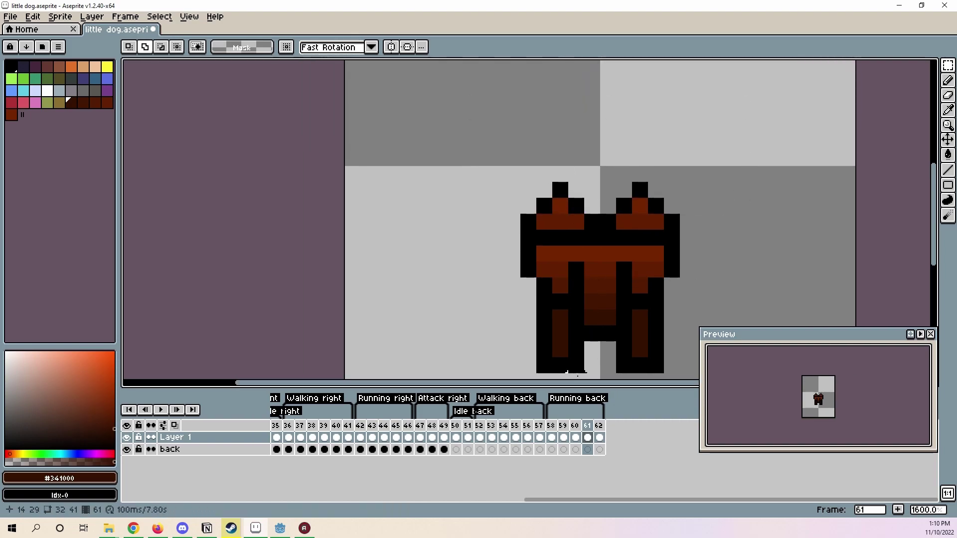
Compare frame 59 with frame 60 and shorten both legs on frame 60 by moving the feet up one pixel.
{"action": "left_click", "coordinate": [578, 437]}
{"action": "left_click", "coordinate": [564, 438]}
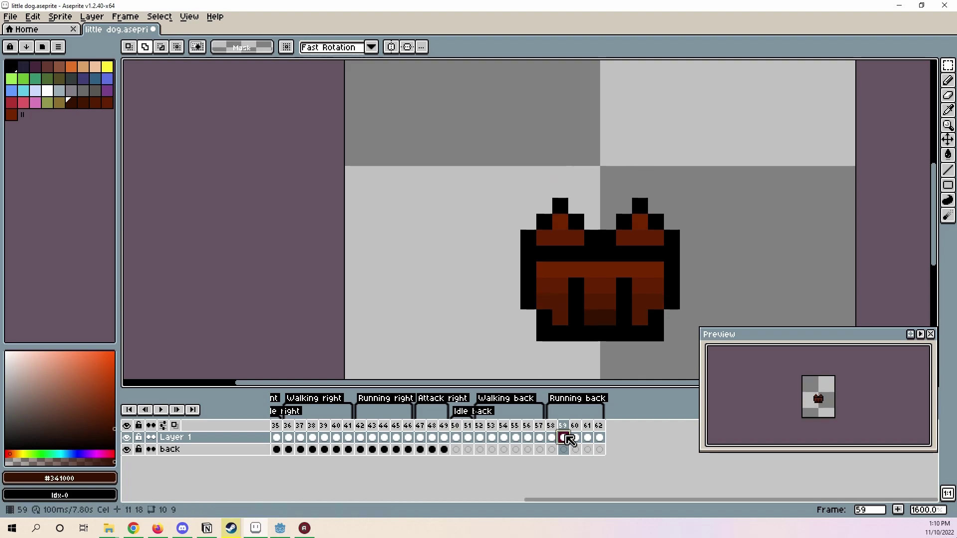
{"action": "left_click", "coordinate": [576, 439]}
{"action": "scroll", "coordinate": [617, 308], "scroll_direction": "down", "scroll_amount": 1}
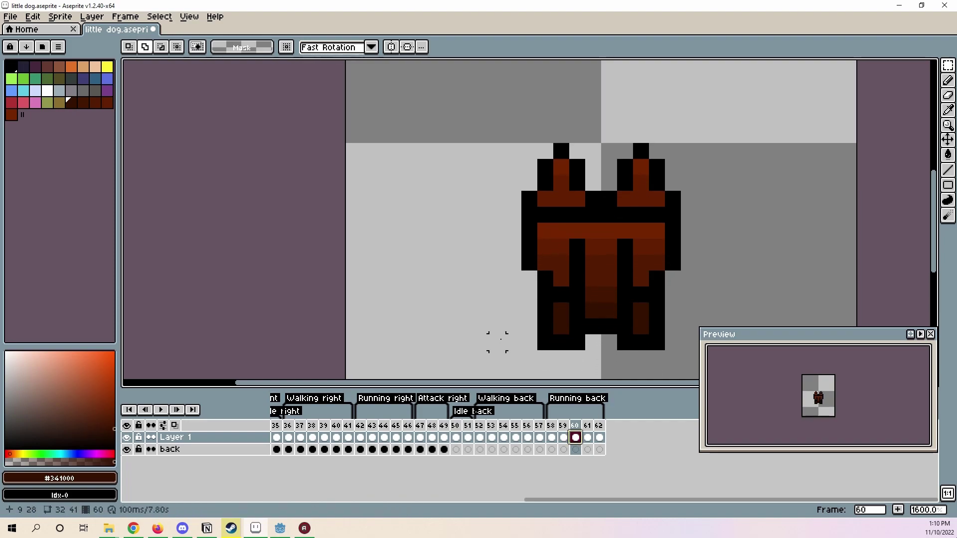
{"action": "scroll", "coordinate": [516, 341], "scroll_direction": "up", "scroll_amount": 1}
{"action": "left_click_drag", "start_coordinate": [543, 312], "coordinate": [457, 247]}
{"action": "key", "text": "ctrl+d"}
{"action": "left_click_drag", "start_coordinate": [561, 259], "coordinate": [586, 272]}
{"action": "key", "text": "ctrl+d"}
Move the head and upper body down one pixel on frame 60.
{"action": "scroll", "coordinate": [588, 257], "scroll_direction": "down", "scroll_amount": 5}
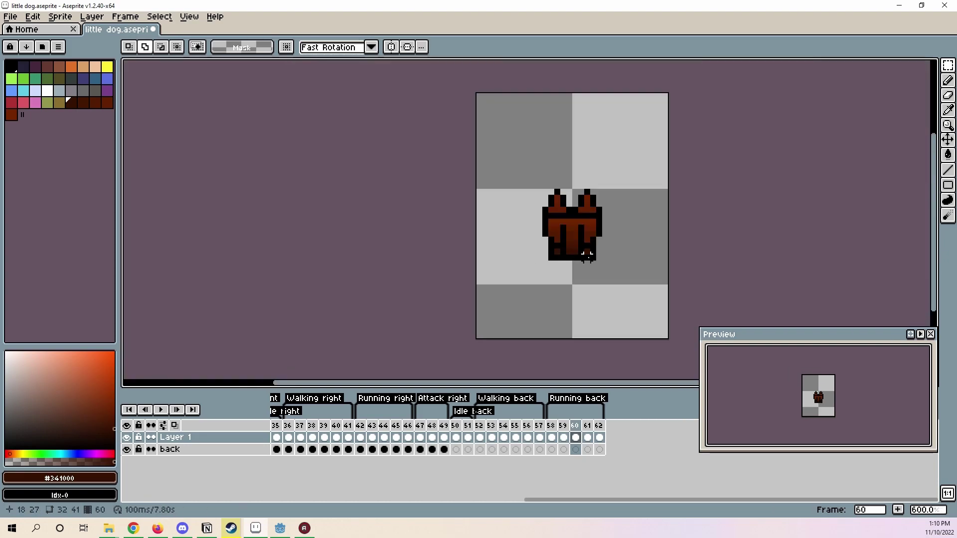
{"action": "scroll", "coordinate": [588, 256], "scroll_direction": "down", "scroll_amount": 1}
{"action": "scroll", "coordinate": [609, 257], "scroll_direction": "up", "scroll_amount": 2}
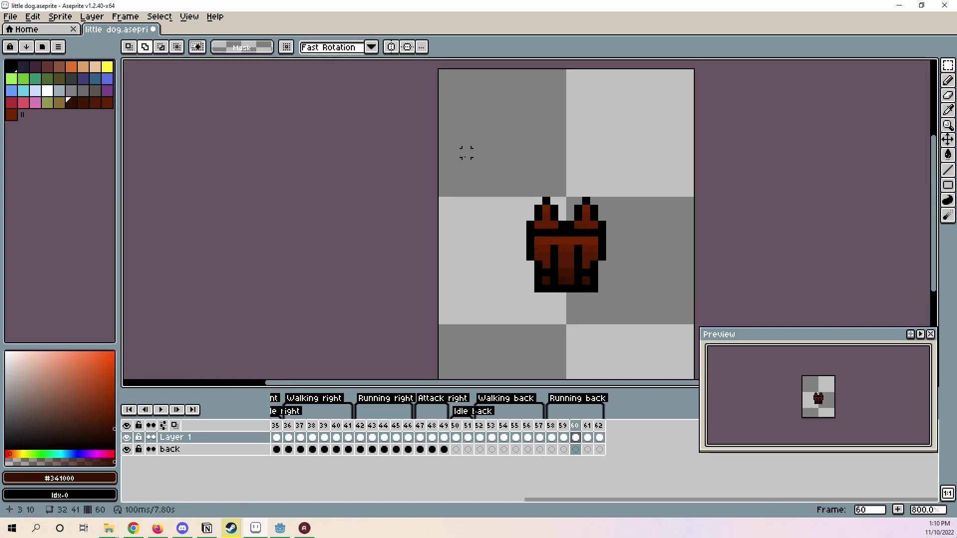
{"action": "left_click_drag", "start_coordinate": [466, 153], "coordinate": [696, 255]}
{"action": "scroll", "coordinate": [543, 217], "scroll_direction": "up", "scroll_amount": 3}
{"action": "left_click", "coordinate": [564, 238]}
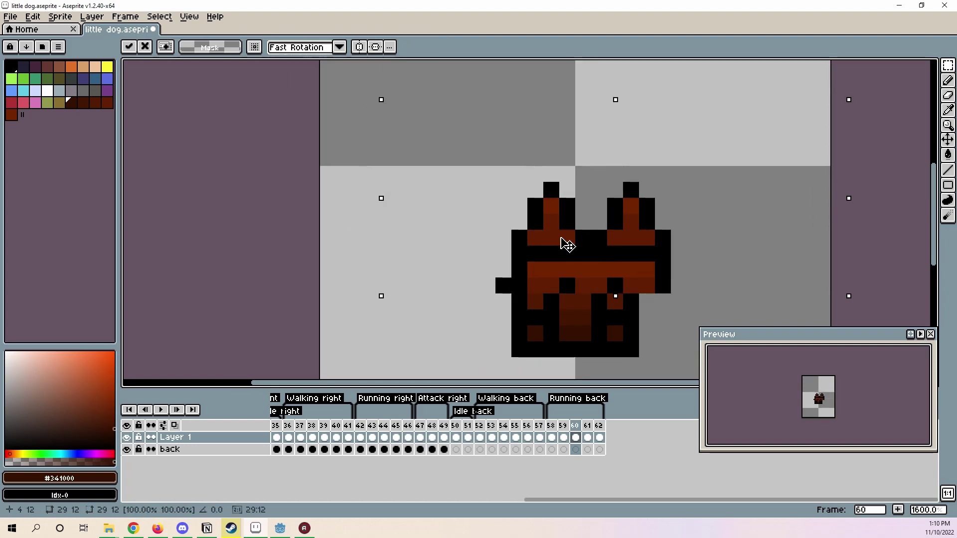
{"action": "mouse_move", "coordinate": [566, 244]}
{"action": "left_mouse_down"}
{"action": "mouse_move", "coordinate": [551, 229]}
{"action": "mouse_move", "coordinate": [553, 256]}
{"action": "left_mouse_up"}
{"action": "key", "text": "ctrl+d"}
Play the Running back animation and compare the dog's pose between frames 58, 60, 61 and 62.
{"action": "left_click", "coordinate": [589, 429]}
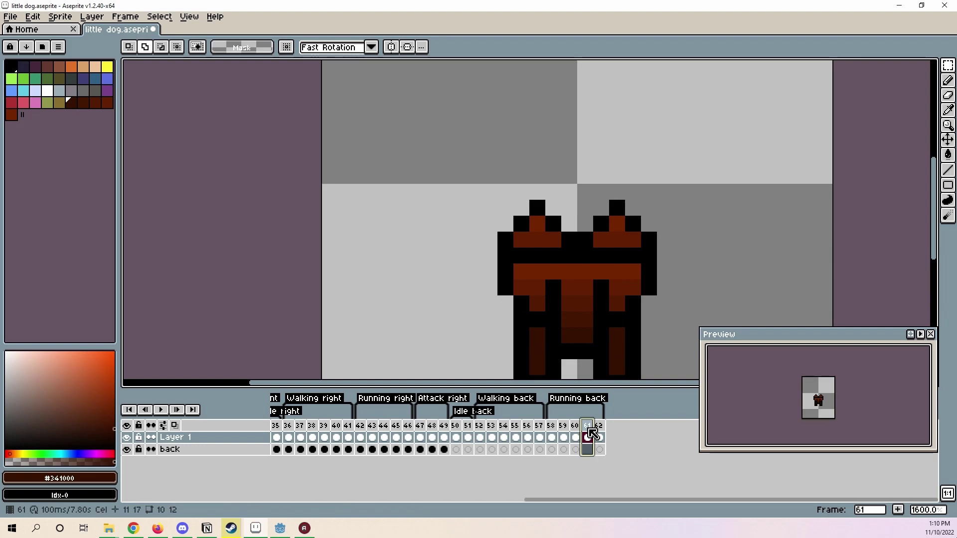
{"action": "left_click", "coordinate": [161, 409]}
{"action": "left_click_drag", "start_coordinate": [567, 226], "coordinate": [551, 190]}
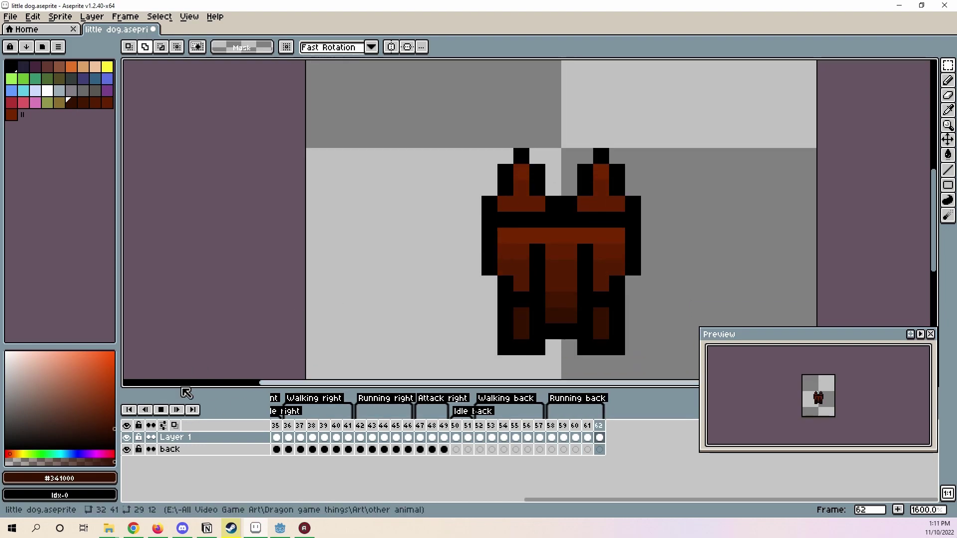
{"action": "left_click", "coordinate": [166, 411]}
{"action": "left_click", "coordinate": [552, 437]}
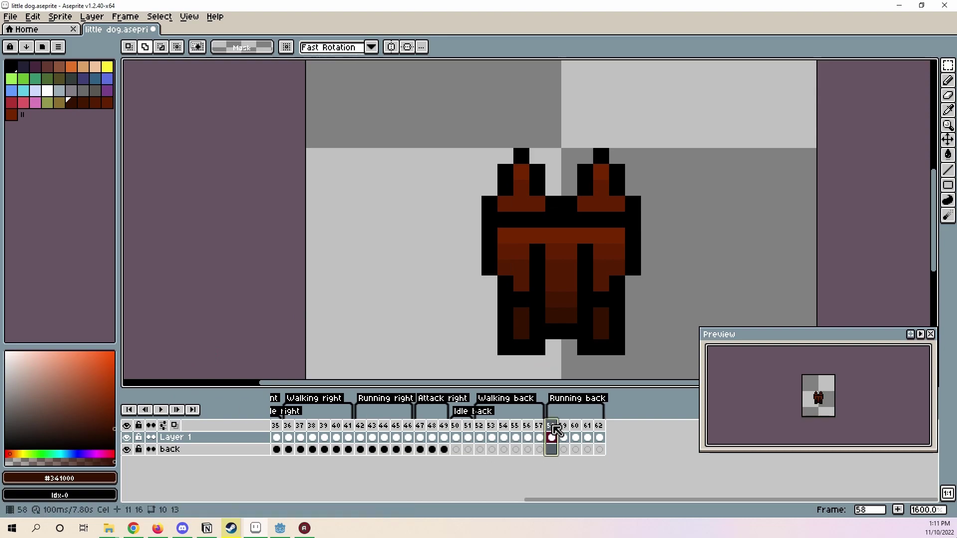
{"action": "left_click", "coordinate": [601, 438]}
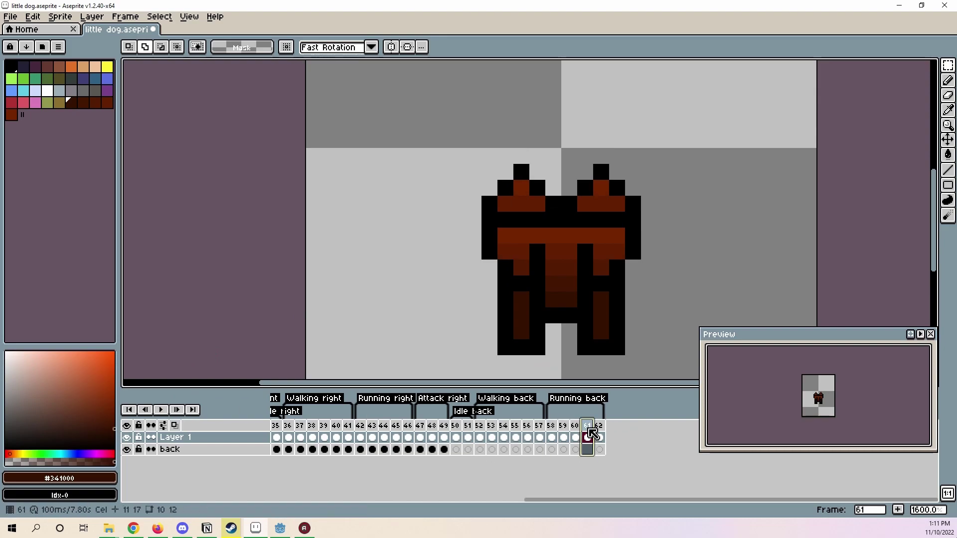
{"action": "key", "text": "Left"}
{"action": "key", "text": "Right"}
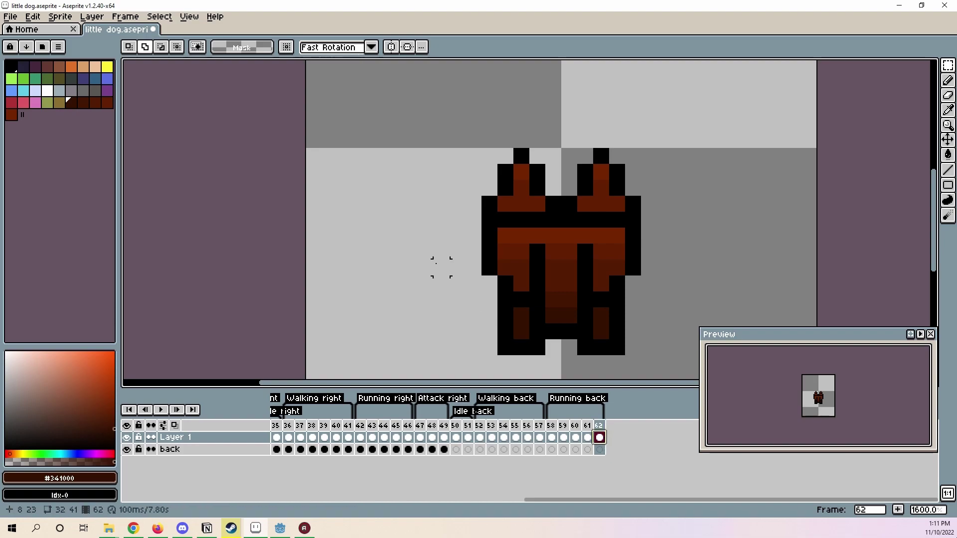
Try shortening both legs on frame 62 by moving the feet up one pixel.
{"action": "left_click_drag", "start_coordinate": [417, 83], "coordinate": [708, 309]}
{"action": "mouse_move", "coordinate": [572, 254]}
{"action": "left_mouse_down"}
{"action": "mouse_move", "coordinate": [579, 272]}
{"action": "mouse_move", "coordinate": [573, 255]}
{"action": "left_mouse_up"}
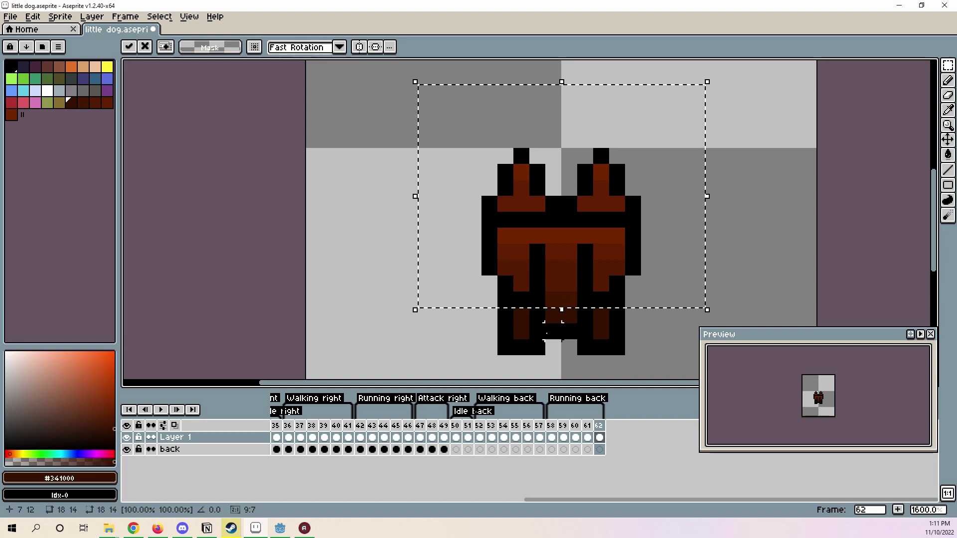
{"action": "left_click", "coordinate": [518, 344]}
{"action": "scroll", "coordinate": [517, 344], "scroll_direction": "up", "scroll_amount": 1}
{"action": "left_click_drag", "start_coordinate": [499, 324], "coordinate": [548, 352]}
{"action": "left_click_drag", "start_coordinate": [543, 353], "coordinate": [540, 355]}
{"action": "key", "text": "ctrl+d"}
{"action": "left_click_drag", "start_coordinate": [609, 314], "coordinate": [661, 329]}
{"action": "key", "text": "ctrl+d"}
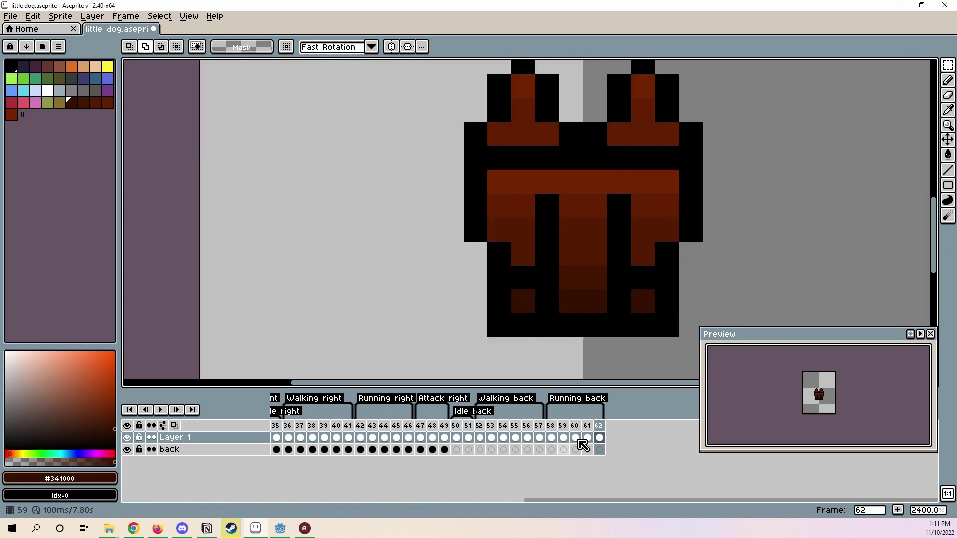
Play the Running back animation from frame 58 and undo the leg shortening on frame 62.
{"action": "left_click", "coordinate": [552, 426]}
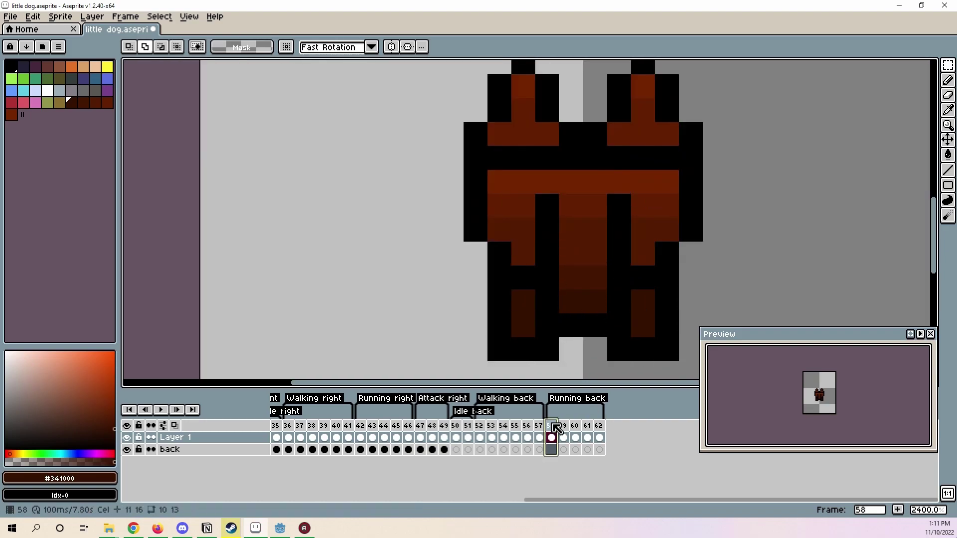
{"action": "left_click", "coordinate": [164, 411]}
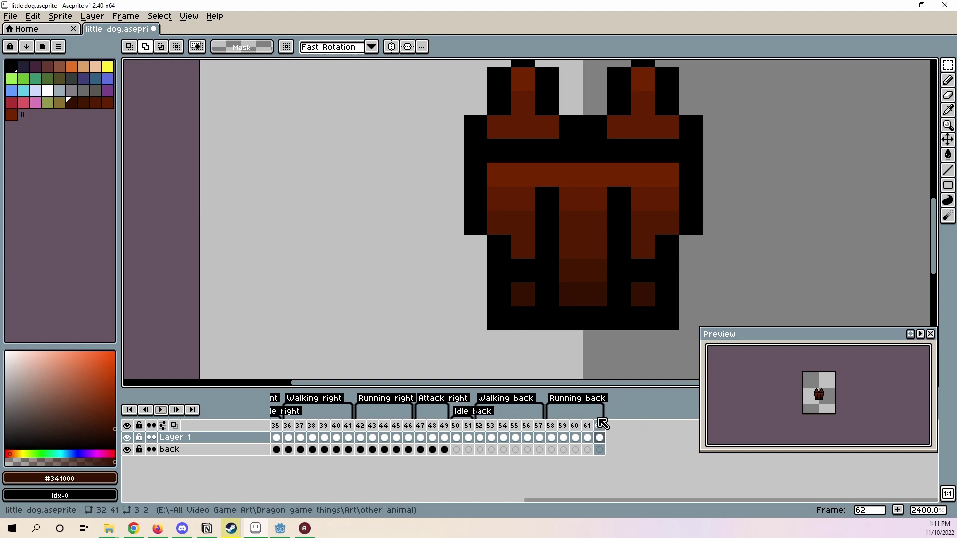
{"action": "left_click", "coordinate": [599, 438]}
{"action": "key", "text": "ctrl+z"}
{"action": "key", "text": "ctrl+z"}
{"action": "key", "text": "ctrl+z"}
{"action": "key", "text": "ctrl+z"}
{"action": "key", "text": "ctrl+z"}
{"action": "key", "text": "ctrl+z"}
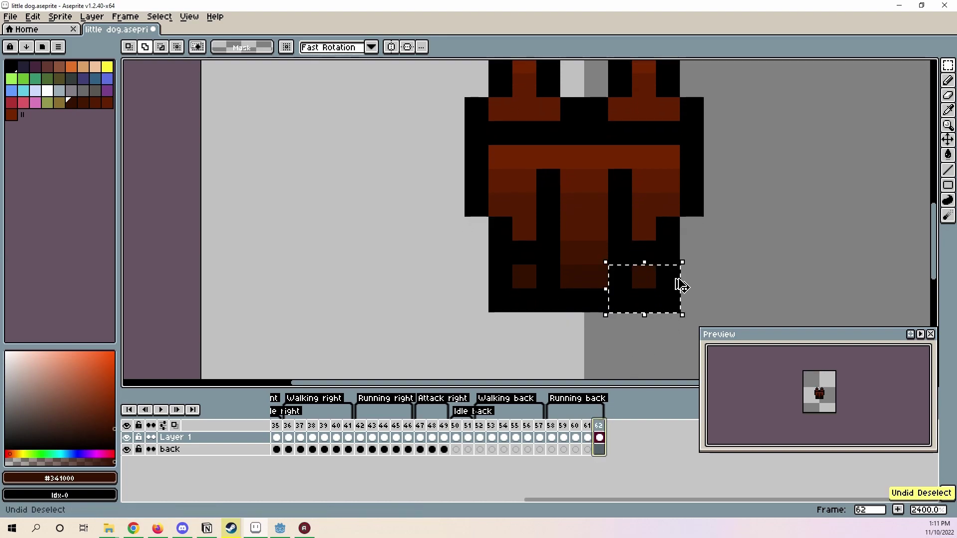
Shorten both legs on frame 58 by moving each foot up one pixel.
{"action": "left_click", "coordinate": [553, 436]}
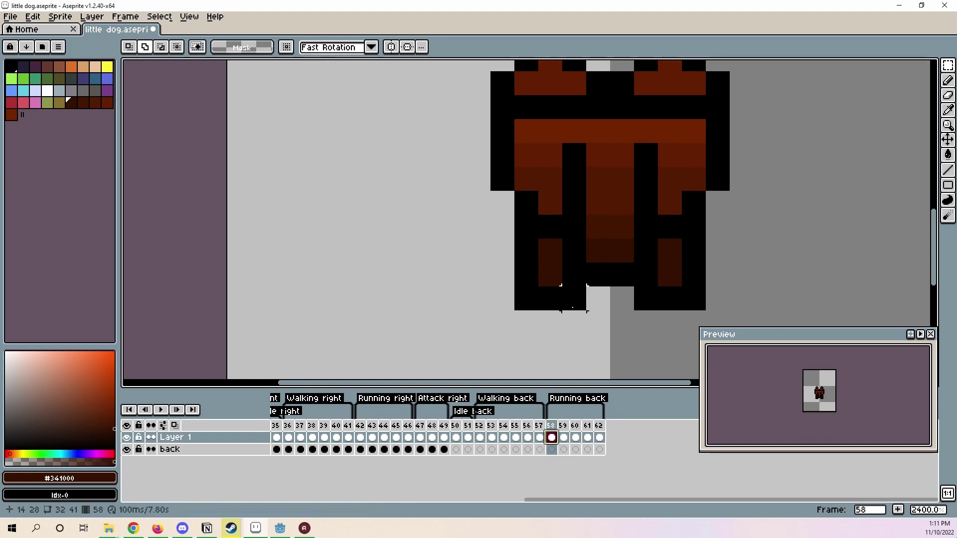
{"action": "left_click_drag", "start_coordinate": [573, 300], "coordinate": [514, 262]}
{"action": "mouse_move", "coordinate": [539, 292]}
{"action": "left_mouse_down"}
{"action": "mouse_move", "coordinate": [546, 272]}
{"action": "mouse_move", "coordinate": [551, 282]}
{"action": "left_mouse_up"}
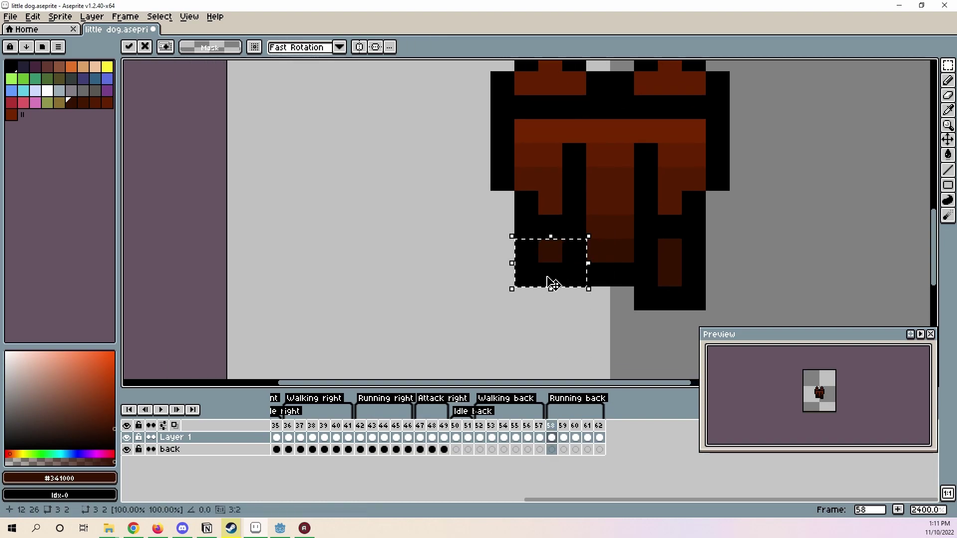
{"action": "key", "text": "ctrl+d"}
{"action": "left_click_drag", "start_coordinate": [670, 274], "coordinate": [693, 298]}
{"action": "key", "text": "ctrl+d"}
{"action": "left_click_drag", "start_coordinate": [647, 275], "coordinate": [690, 295]}
{"action": "left_click_drag", "start_coordinate": [690, 295], "coordinate": [690, 271]}
{"action": "key", "text": "ctrl+d"}
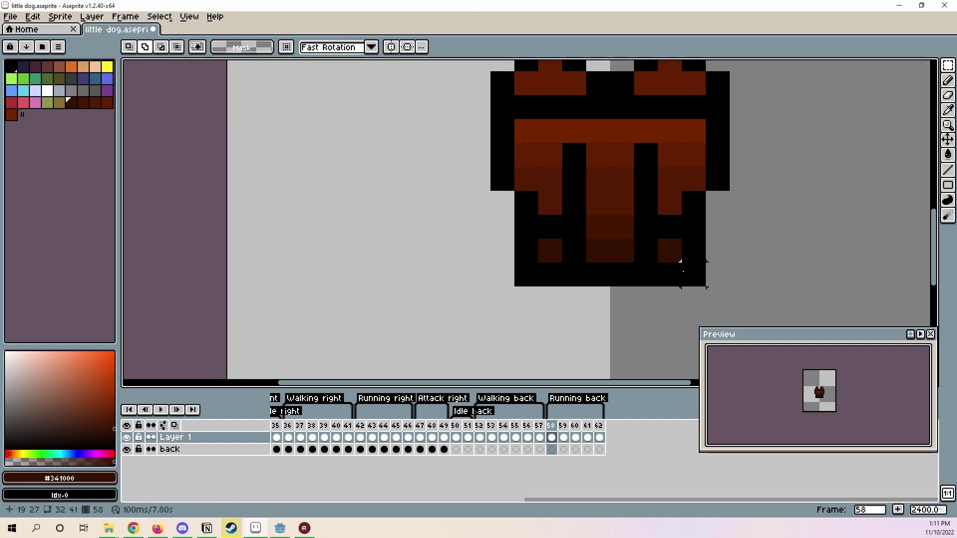
Move the 4 by 4 pixel lower tail section between the legs up one pixel on frame 58.
{"action": "left_click_drag", "start_coordinate": [618, 256], "coordinate": [642, 305]}
{"action": "left_click_drag", "start_coordinate": [601, 258], "coordinate": [656, 304]}
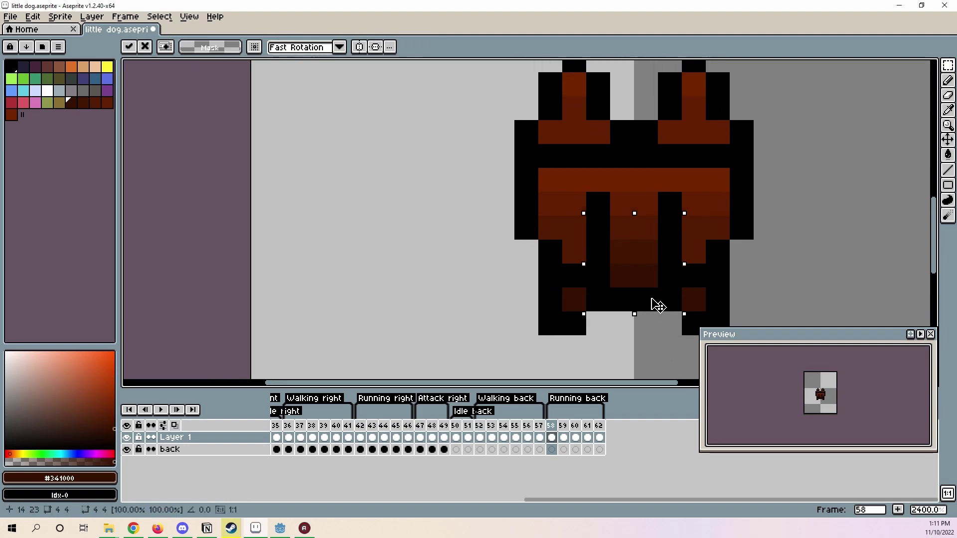
{"action": "key", "text": "Return"}
{"action": "key", "text": "ctrl+d"}
Redraw the missing inner pixels of both feet in black on frame 58 and save the file.
{"action": "left_click_drag", "start_coordinate": [574, 320], "coordinate": [563, 305]}
{"action": "key", "text": "l"}
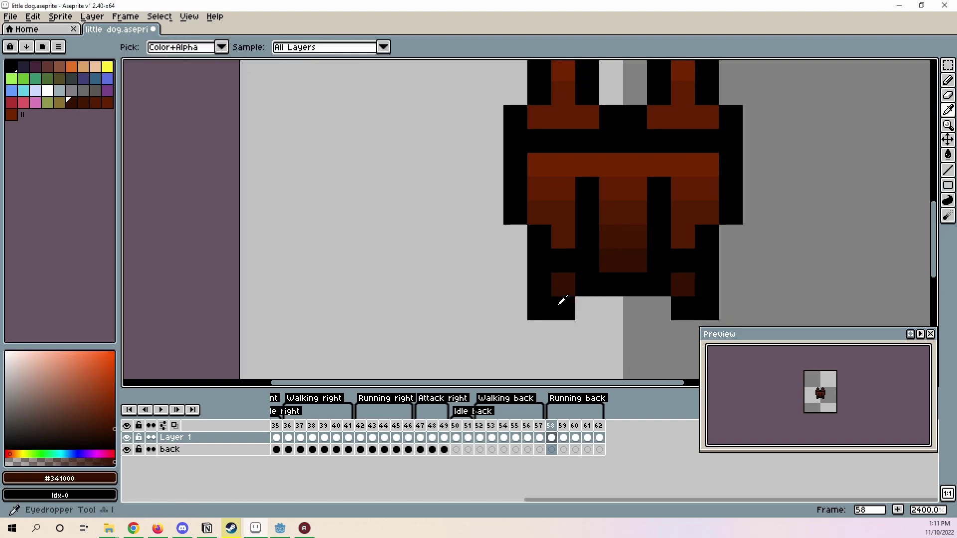
{"action": "left_click", "coordinate": [559, 307], "text": "alt"}
{"action": "left_click", "coordinate": [584, 307]}
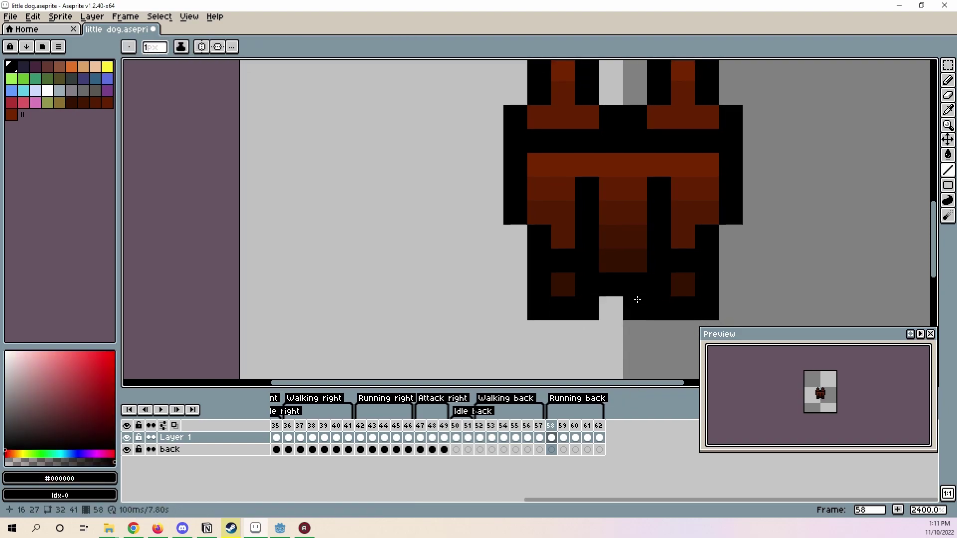
{"action": "scroll", "coordinate": [659, 284], "scroll_direction": "left", "scroll_amount": 1}
{"action": "key", "text": "i"}
{"action": "scroll", "coordinate": [611, 286], "scroll_direction": "up", "scroll_amount": 3}
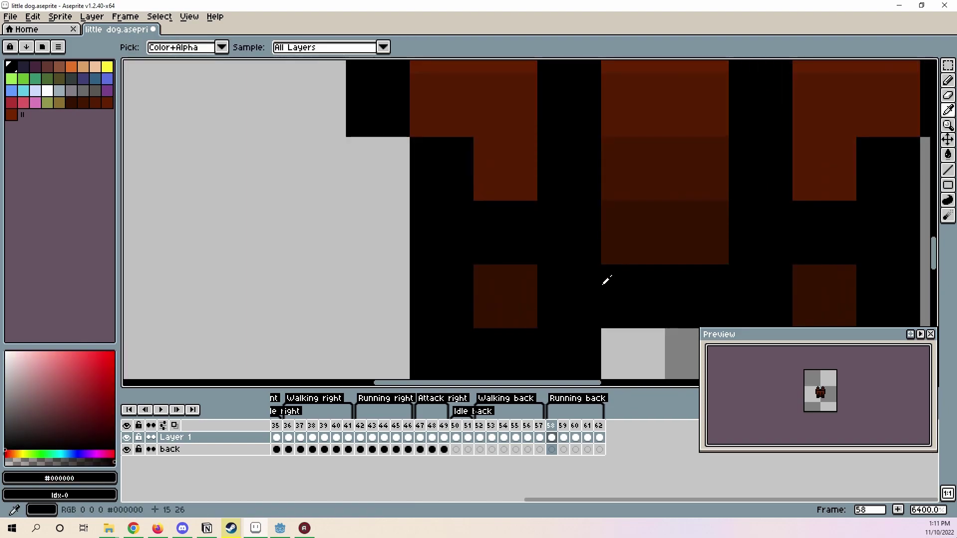
{"action": "scroll", "coordinate": [593, 299], "scroll_direction": "down", "scroll_amount": 6}
{"action": "scroll", "coordinate": [642, 306], "scroll_direction": "up", "scroll_amount": 2}
{"action": "left_click_drag", "start_coordinate": [599, 292], "coordinate": [608, 338]}
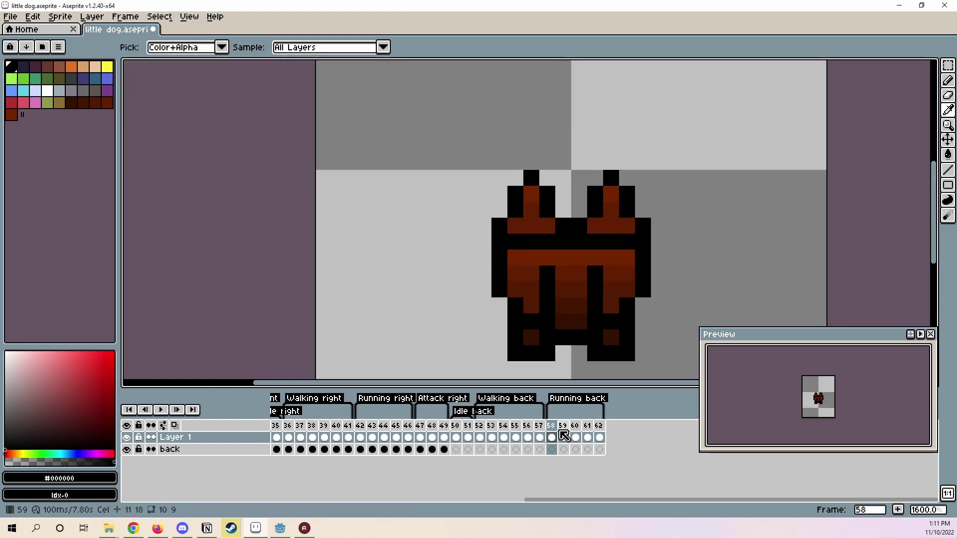
{"action": "scroll", "coordinate": [592, 264], "scroll_direction": "down", "scroll_amount": 2}
{"action": "scroll", "coordinate": [630, 203], "scroll_direction": "left", "scroll_amount": 1}
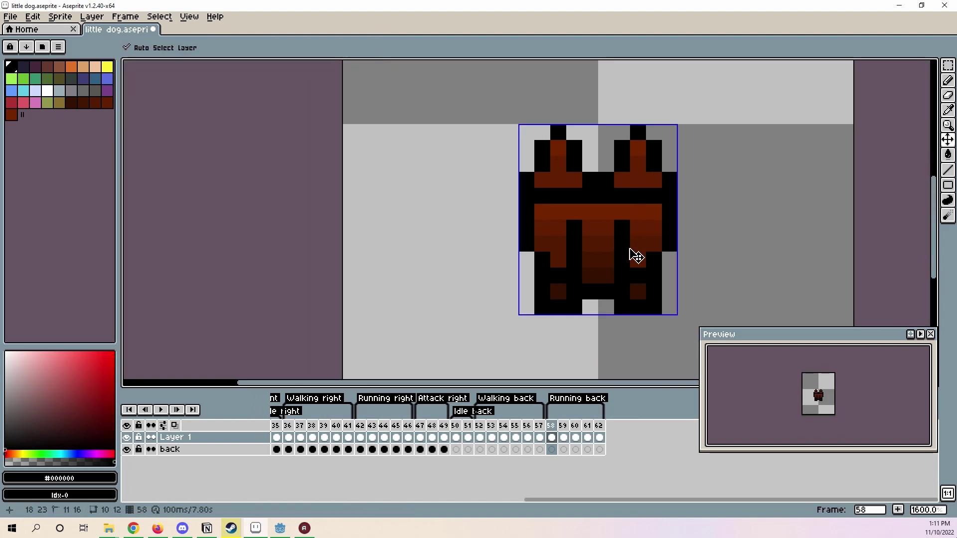
{"action": "key", "text": "ctrl+s"}
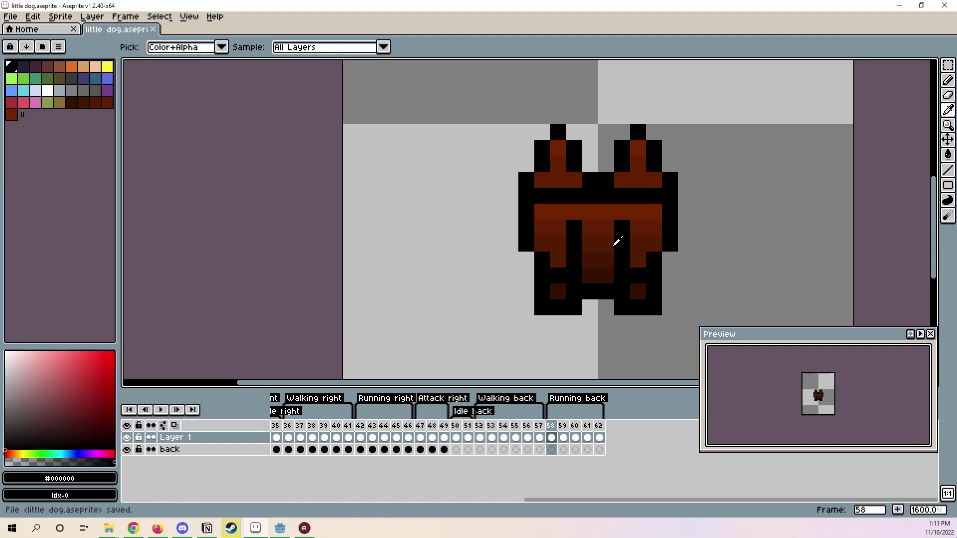
Review frames 58 to 60 and play the Running back animation to check the motion.
{"action": "key", "text": "b"}
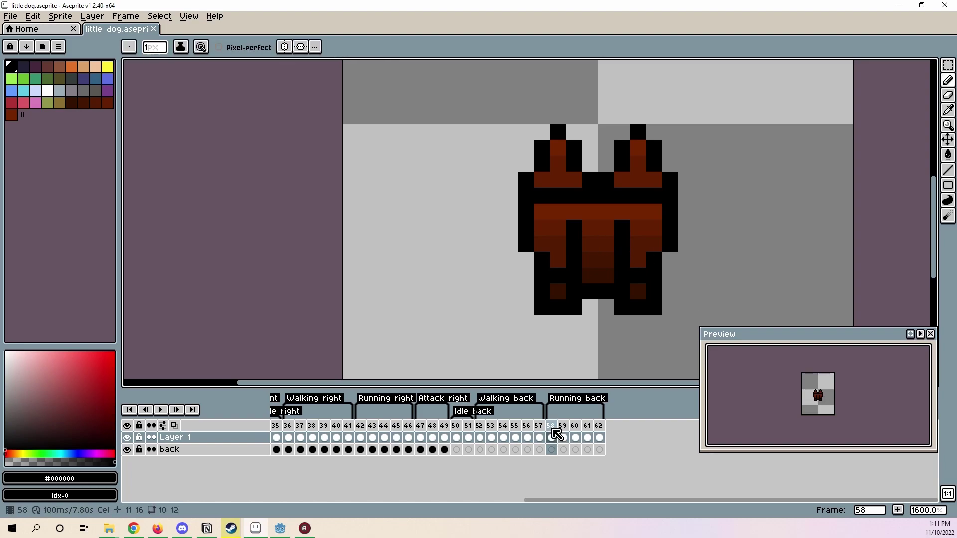
{"action": "left_click", "coordinate": [563, 436]}
{"action": "left_click", "coordinate": [576, 436]}
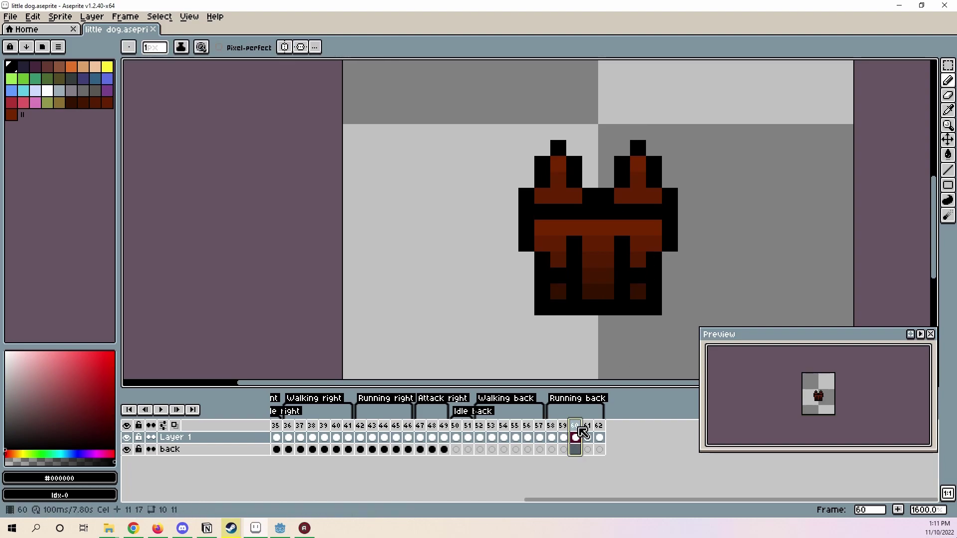
{"action": "left_click", "coordinate": [552, 437]}
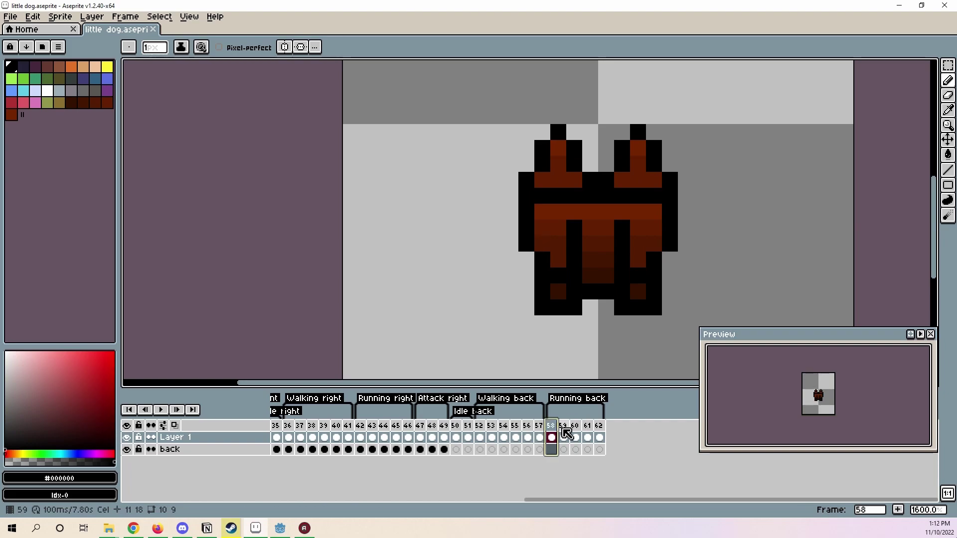
{"action": "left_click", "coordinate": [564, 437]}
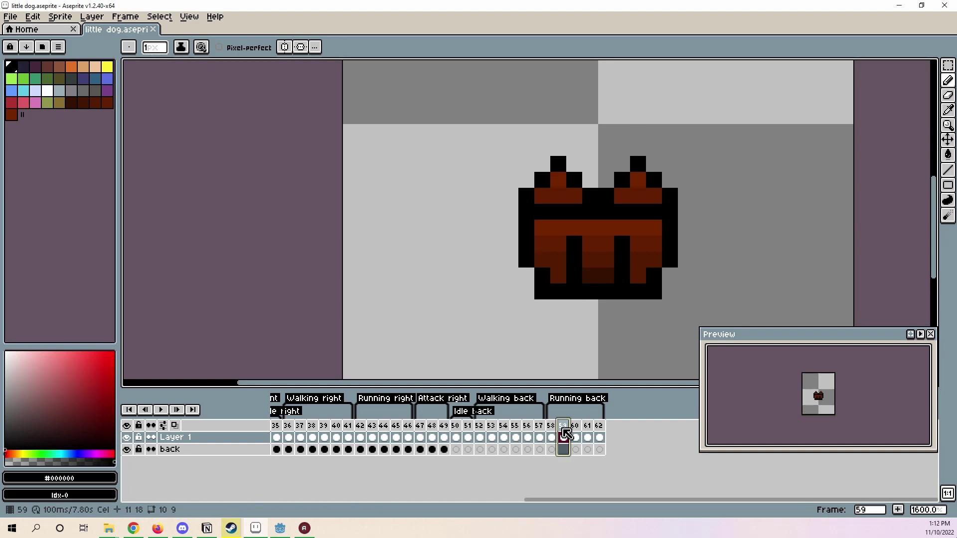
{"action": "left_click", "coordinate": [166, 414]}
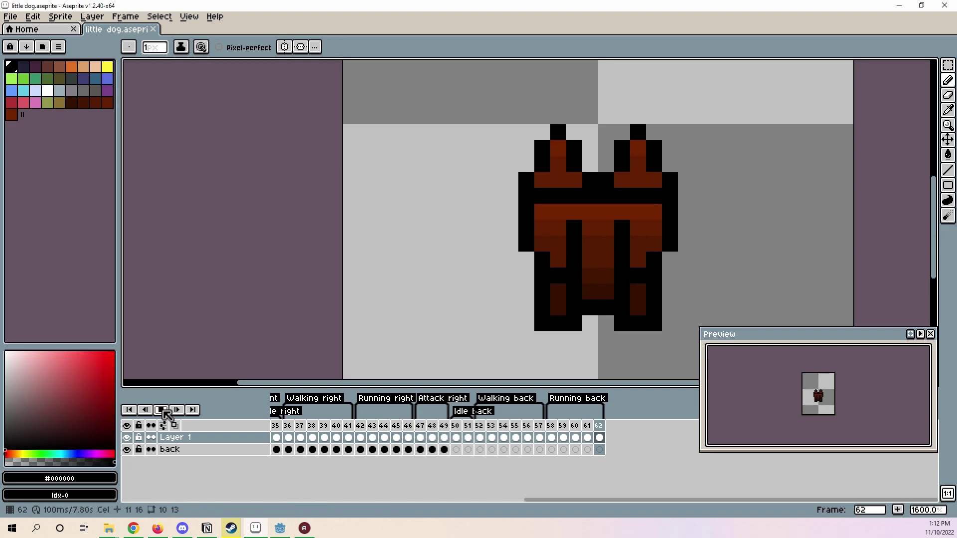
{"action": "left_click", "coordinate": [166, 414]}
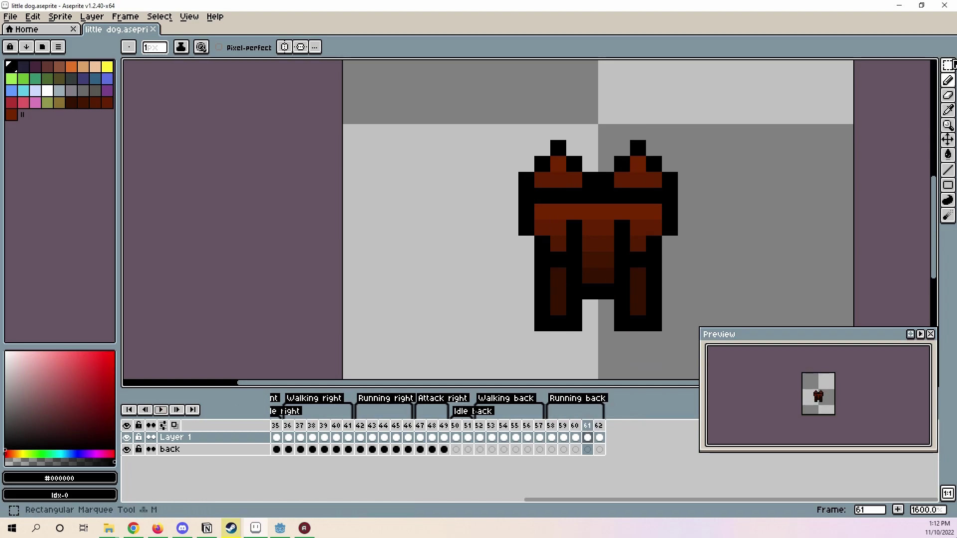
Move the whole dog down one pixel on frame 61, playing the Running back animation before saving the file.
{"action": "left_click", "coordinate": [949, 65]}
{"action": "left_click_drag", "start_coordinate": [437, 90], "coordinate": [719, 379]}
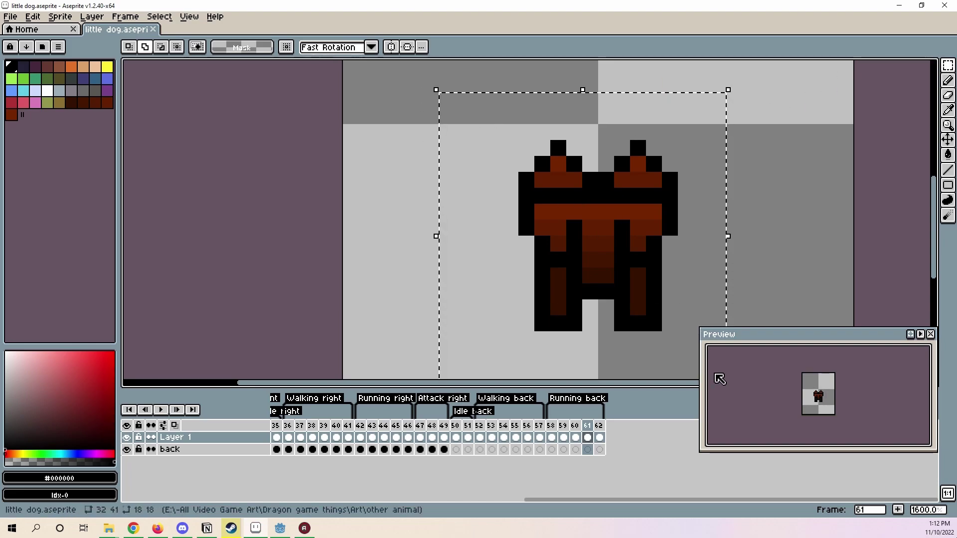
{"action": "key", "text": "Down"}
{"action": "key", "text": "ctrl+d"}
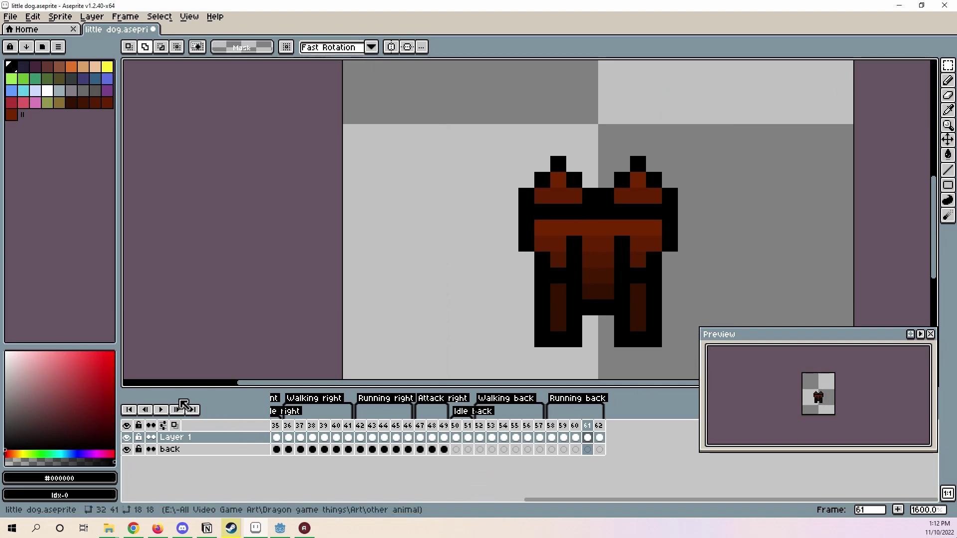
{"action": "left_click", "coordinate": [164, 413]}
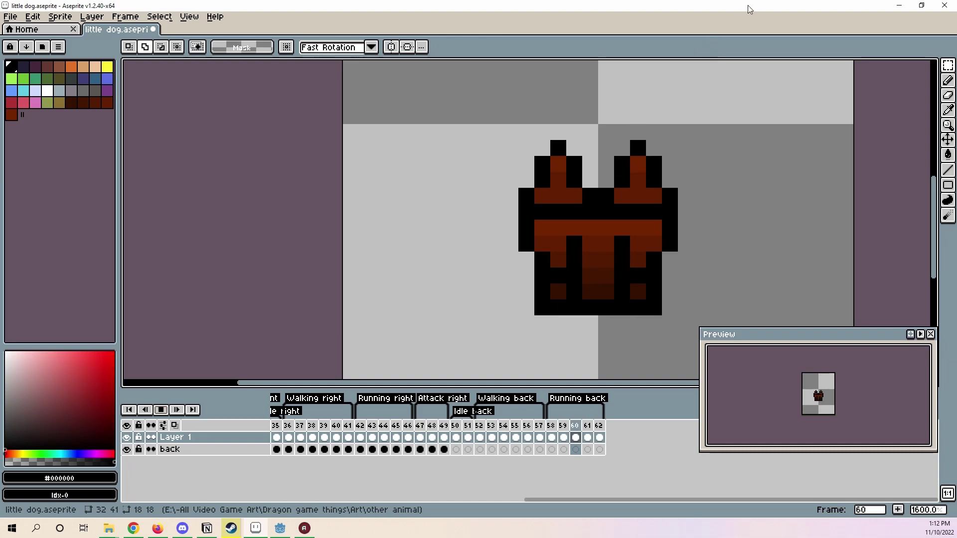
{"action": "key", "text": "ctrl+s"}
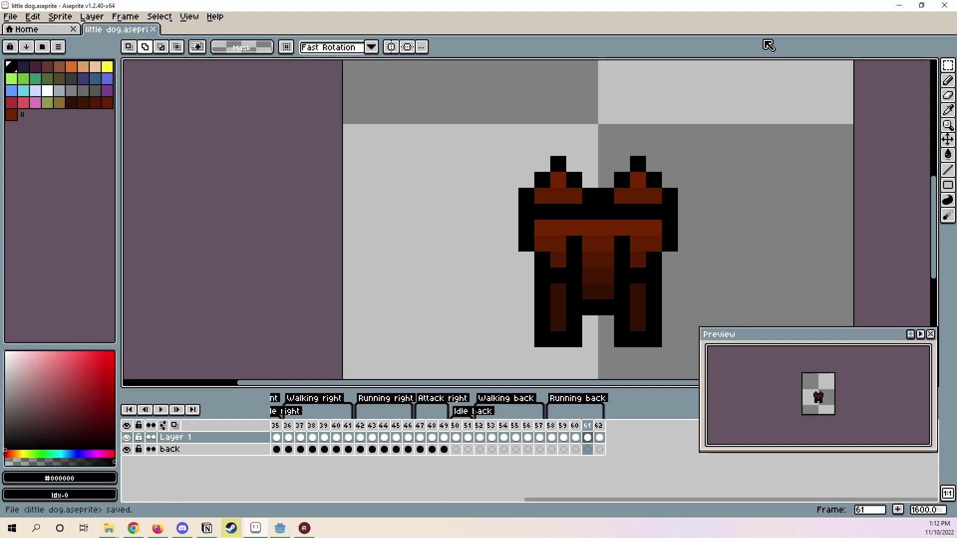
Move the 4 by 3 pixel lower tail section between the legs up one pixel on frame 60.
{"action": "left_click", "coordinate": [551, 438]}
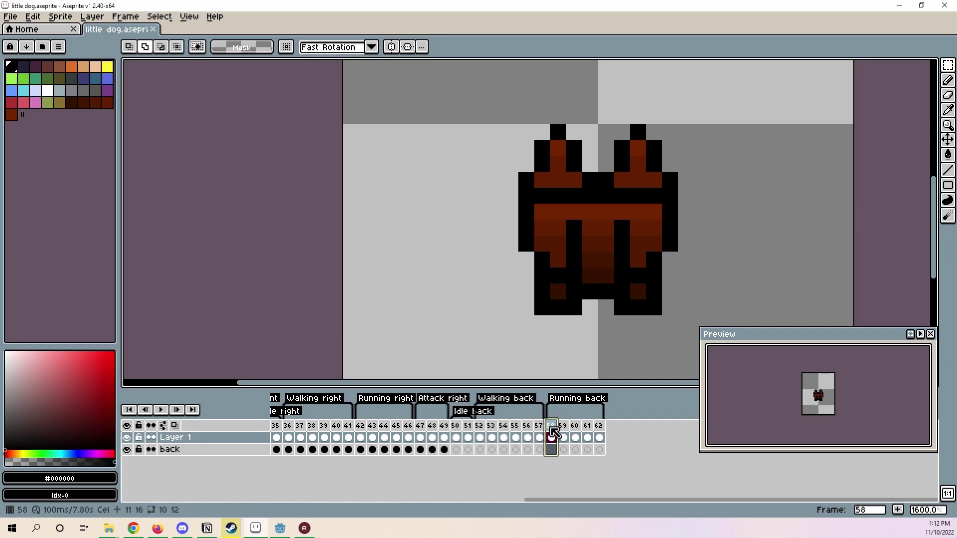
{"action": "left_click_drag", "start_coordinate": [555, 434], "coordinate": [584, 439]}
{"action": "left_click", "coordinate": [584, 438]}
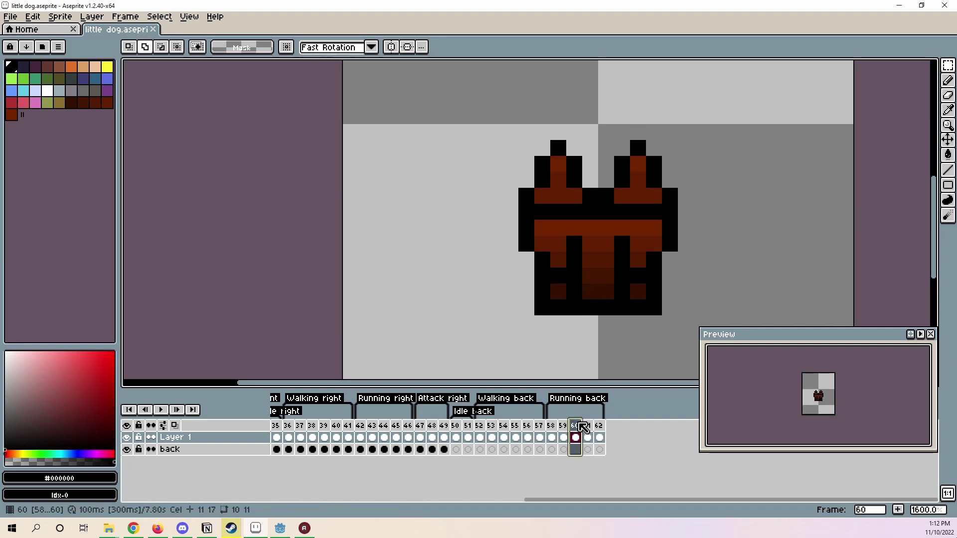
{"action": "scroll", "coordinate": [590, 312], "scroll_direction": "up", "scroll_amount": 5}
{"action": "left_click_drag", "start_coordinate": [538, 220], "coordinate": [680, 272]}
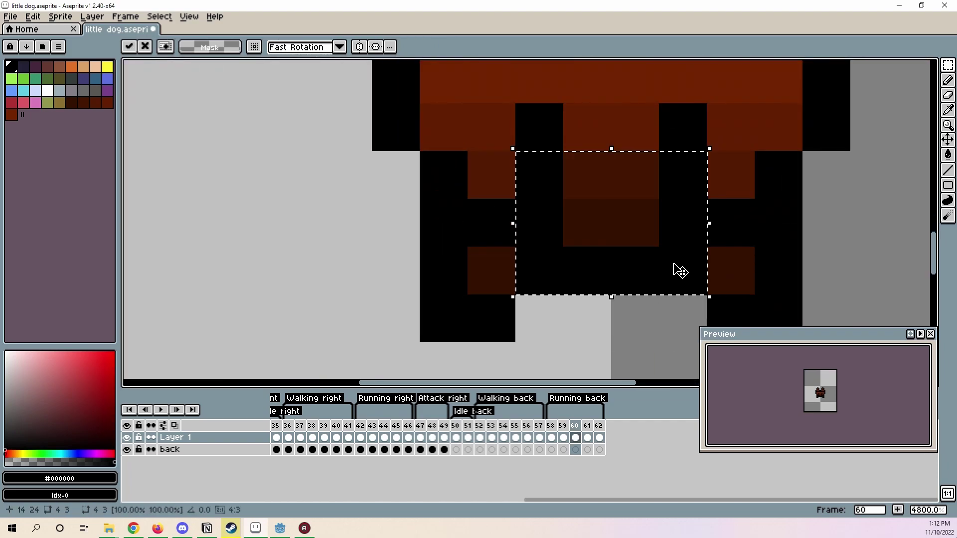
{"action": "left_click_drag", "start_coordinate": [658, 345], "coordinate": [637, 319]}
{"action": "left_click", "coordinate": [636, 318]}
{"action": "left_click_drag", "start_coordinate": [677, 288], "coordinate": [679, 289]}
Redraw the missing inner pixels of both feet in black on frame 60.
{"action": "key", "text": "i"}
{"action": "key", "text": "l"}
{"action": "left_click", "coordinate": [667, 293]}
{"action": "left_click", "coordinate": [520, 294]}
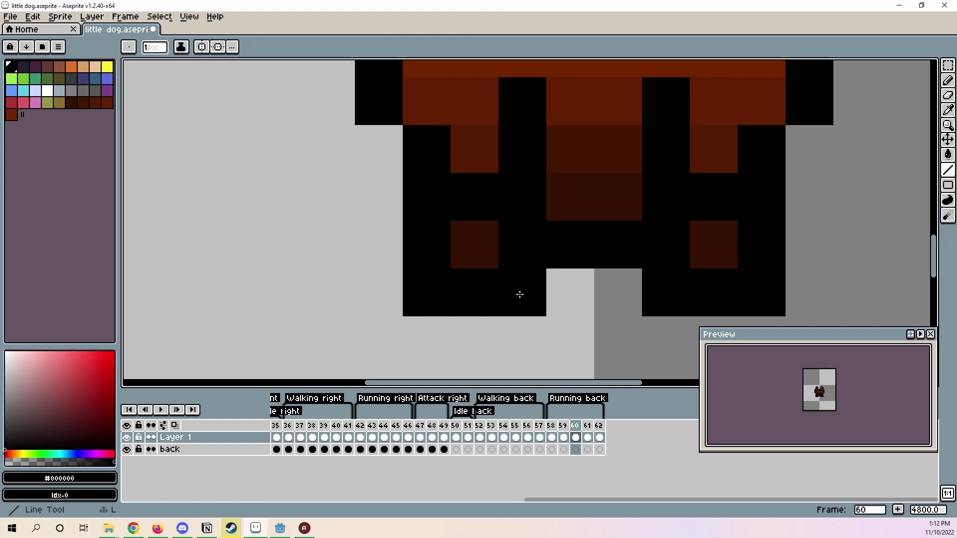
Move the 4 by 3 pixel lower tail section between the legs up one pixel on frame 61.
{"action": "left_click", "coordinate": [587, 427]}
{"action": "scroll", "coordinate": [653, 280], "scroll_direction": "down", "scroll_amount": 6}
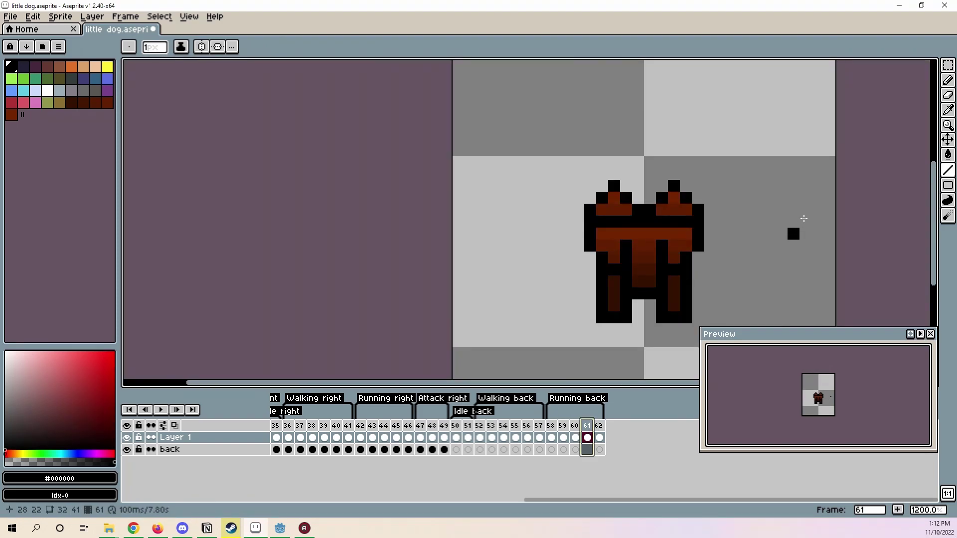
{"action": "left_click", "coordinate": [948, 66]}
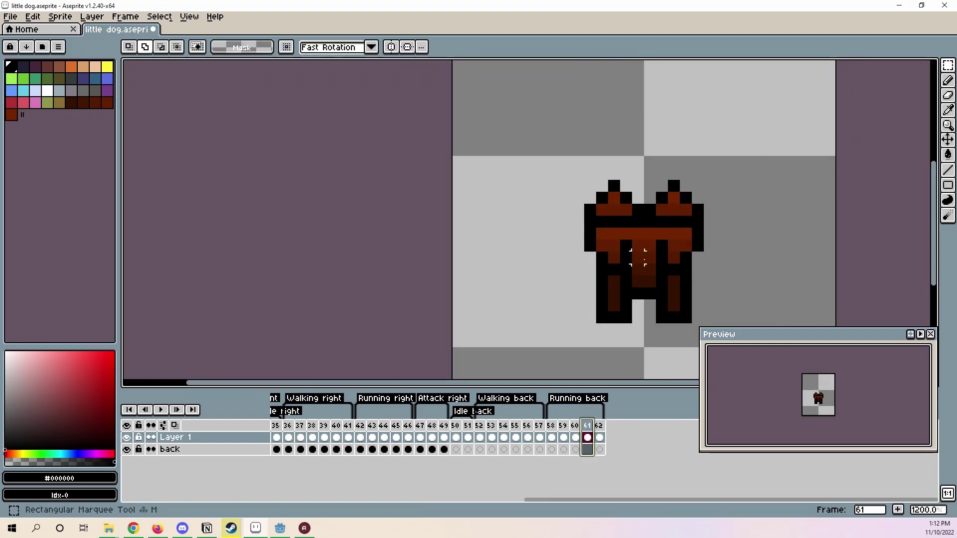
{"action": "scroll", "coordinate": [671, 312], "scroll_direction": "up", "scroll_amount": 3}
{"action": "left_click_drag", "start_coordinate": [674, 319], "coordinate": [600, 282]}
{"action": "left_click_drag", "start_coordinate": [624, 300], "coordinate": [612, 216]}
{"action": "key", "text": "ctrl+d"}
Redraw the missing inner pixels of both legs in black on frame 61 and save the file.
{"action": "key", "text": "i"}
{"action": "key", "text": "l"}
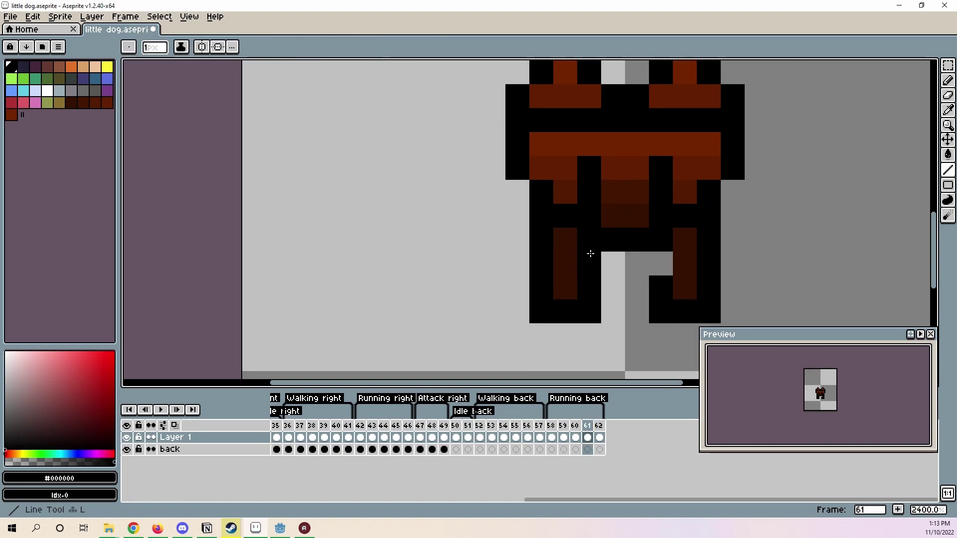
{"action": "left_click", "coordinate": [590, 254]}
{"action": "left_click", "coordinate": [668, 264]}
{"action": "scroll", "coordinate": [668, 263], "scroll_direction": "down", "scroll_amount": 6}
{"action": "key", "text": "ctrl+s"}
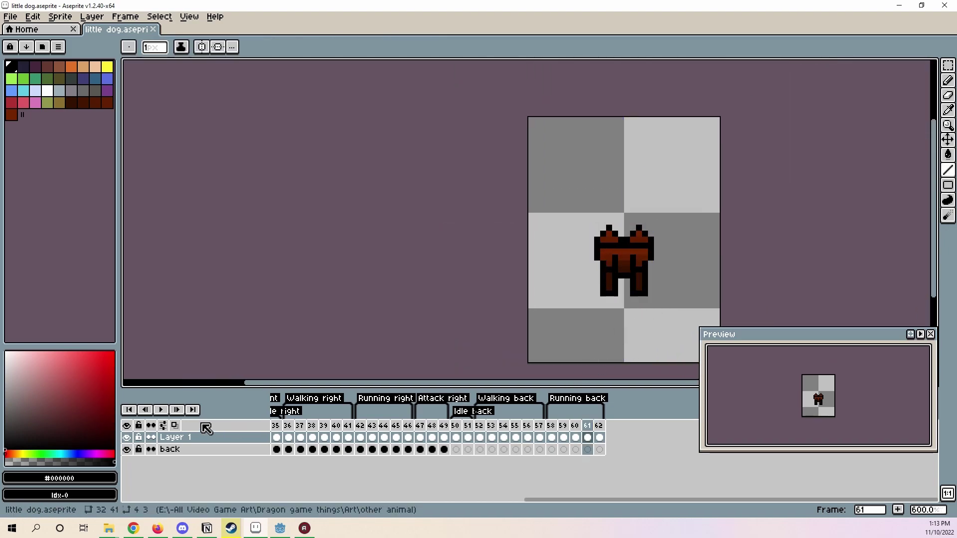
Play the Running back animation to check the motion and save the file again.
{"action": "left_click", "coordinate": [161, 410]}
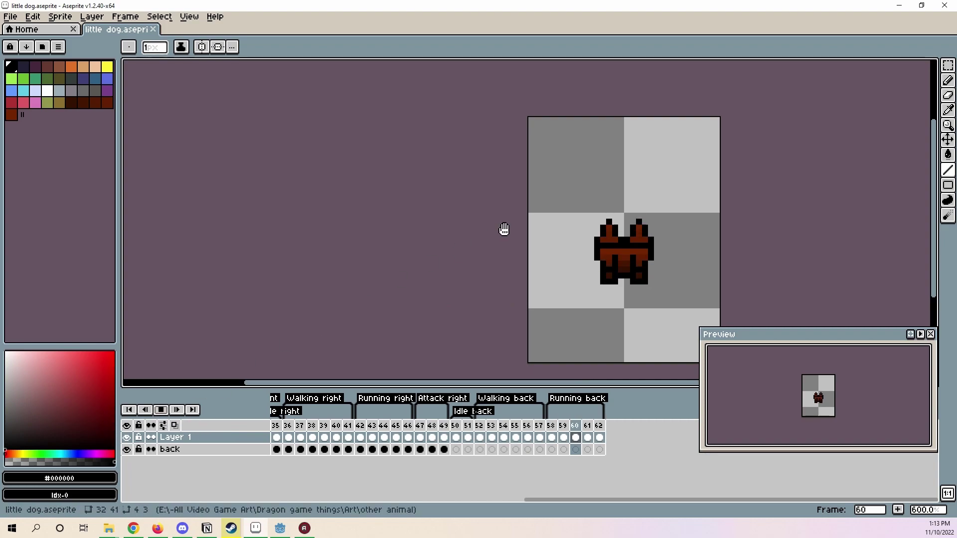
{"action": "scroll", "coordinate": [507, 232], "scroll_direction": "up", "scroll_amount": 1}
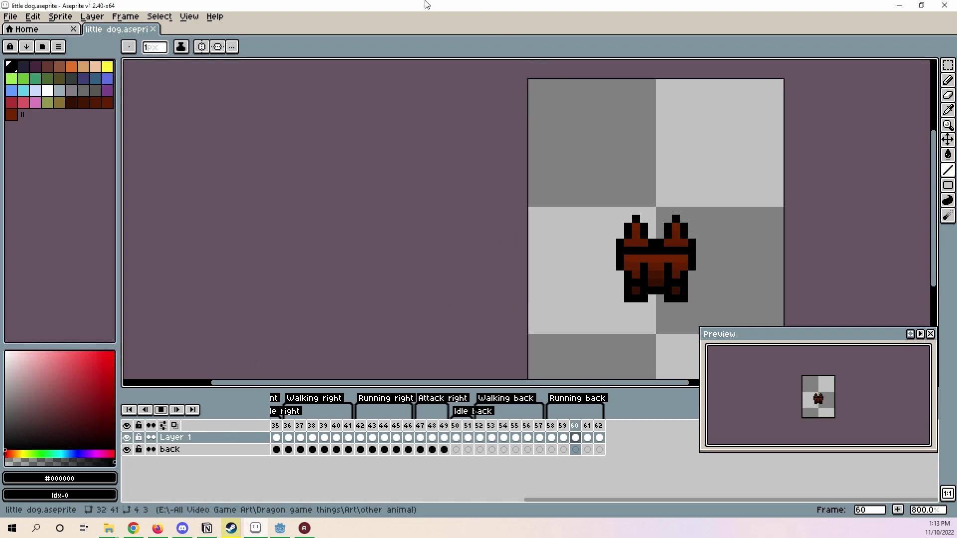
{"action": "key", "text": "ctrl+s"}
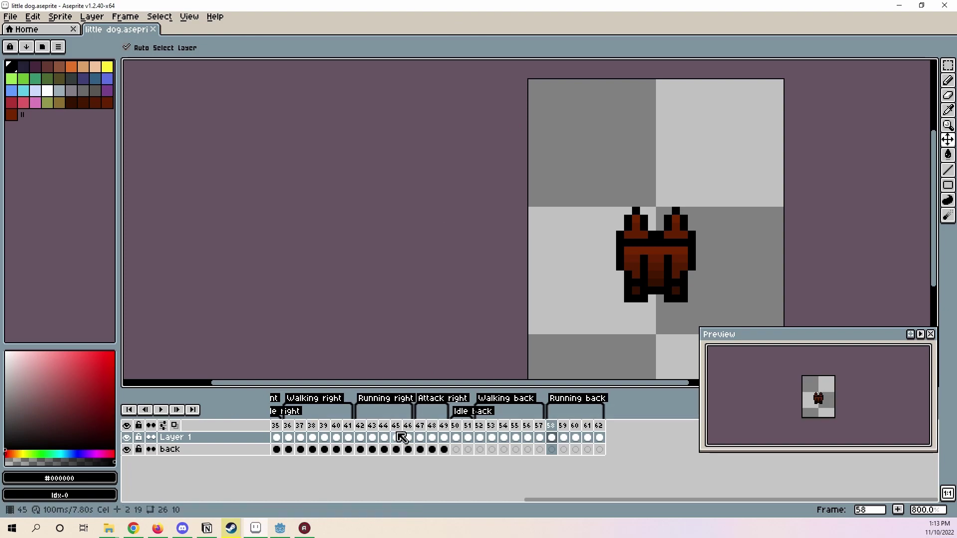
Review the Attack right frames 47 to 49 as a reference for the back view.
{"action": "left_click", "coordinate": [420, 438]}
{"action": "left_click_drag", "start_coordinate": [633, 277], "coordinate": [464, 287]}
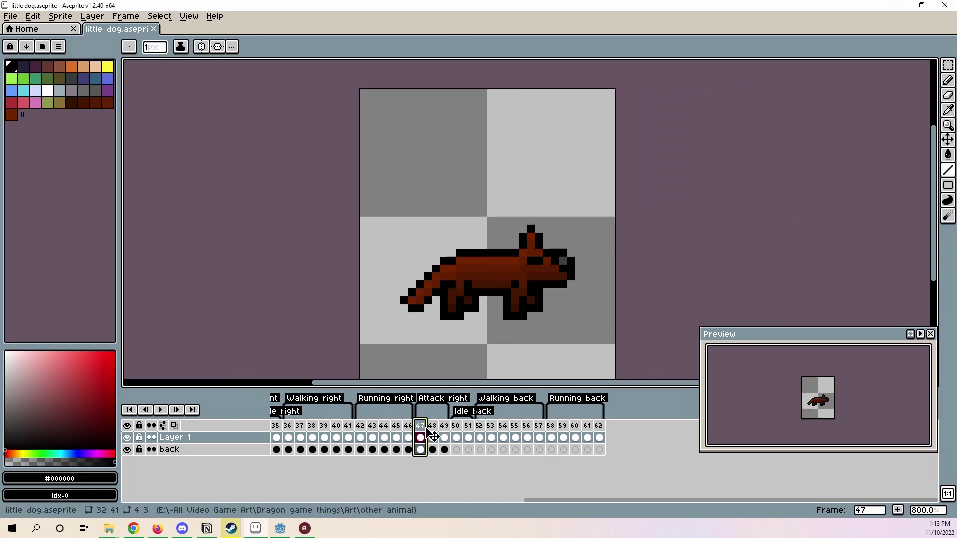
{"action": "left_click", "coordinate": [433, 427]}
{"action": "left_click", "coordinate": [448, 434]}
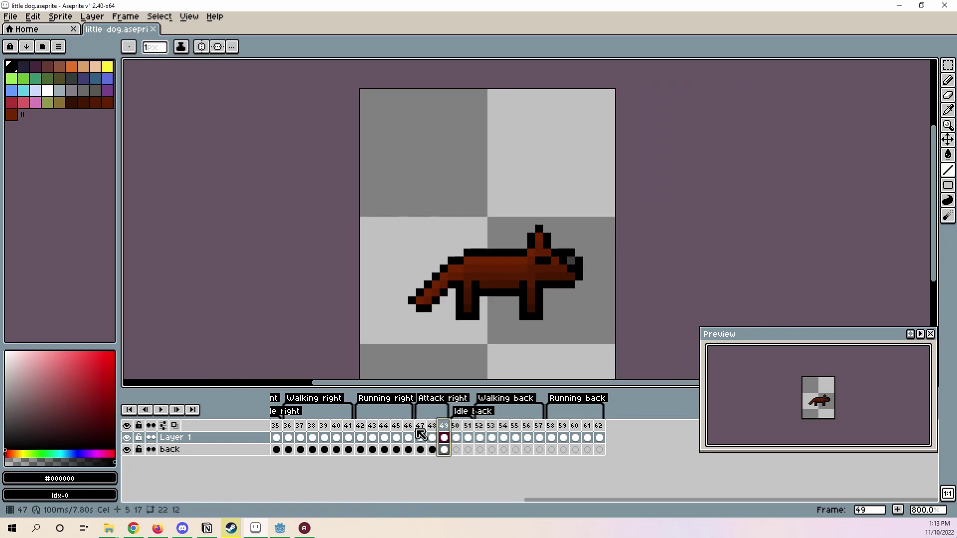
Duplicate Idle back frame 50 and move the copy to the end of the timeline, after frame 62.
{"action": "left_click", "coordinate": [479, 437]}
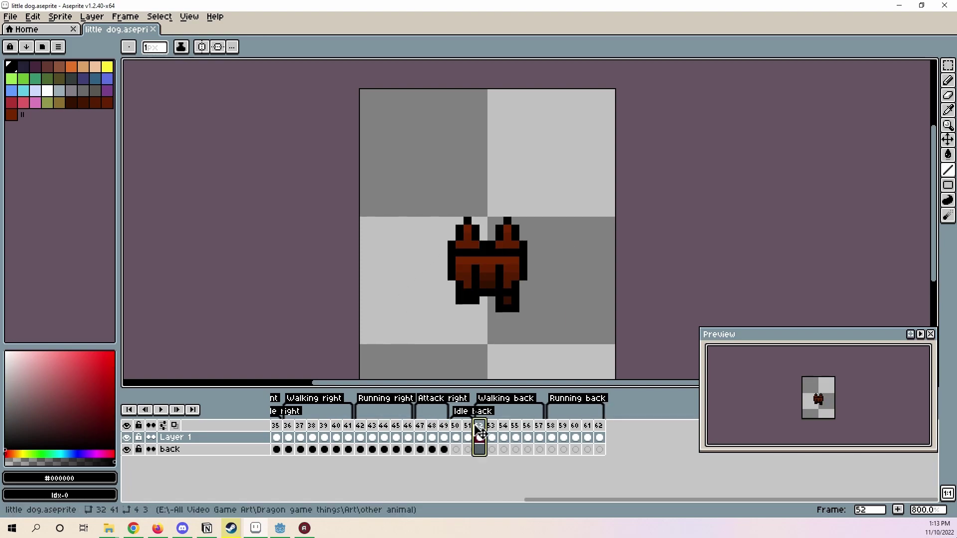
{"action": "left_click", "coordinate": [455, 437]}
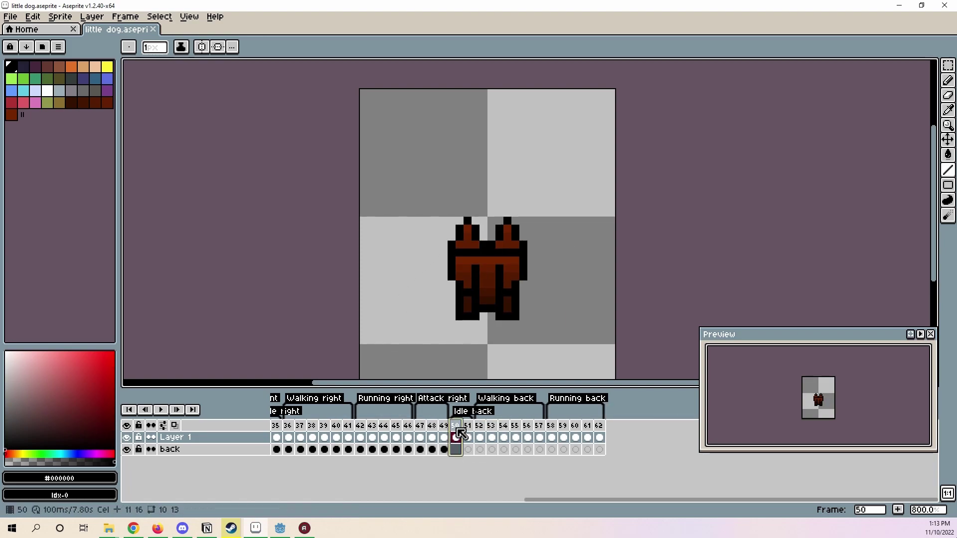
{"action": "right_click", "coordinate": [457, 425]}
{"action": "left_click", "coordinate": [496, 447]}
{"action": "left_click_drag", "start_coordinate": [471, 438], "coordinate": [511, 435]}
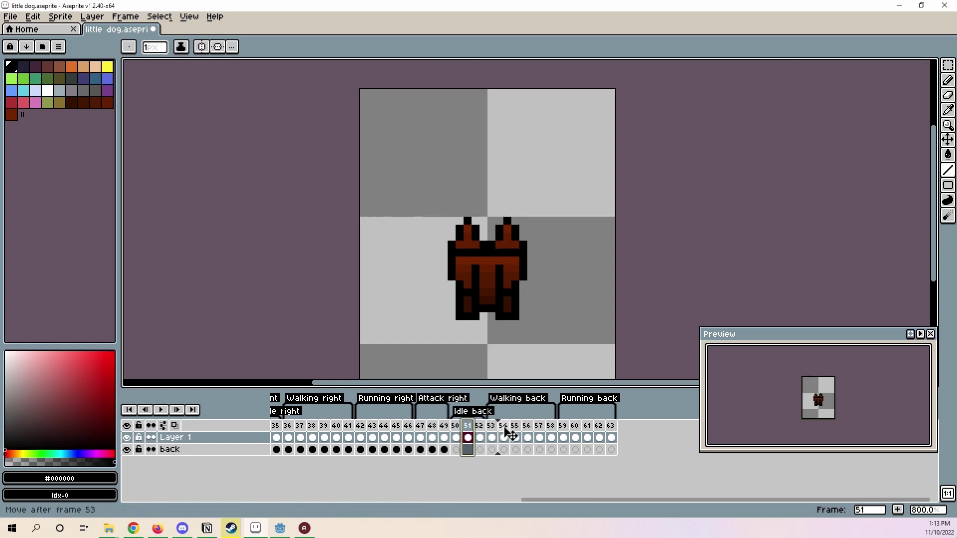
{"action": "left_click_drag", "start_coordinate": [600, 438], "coordinate": [626, 440]}
Add two more copies of the idle back pose after frame 63, as frames 64 and 65.
{"action": "right_click", "coordinate": [617, 431]}
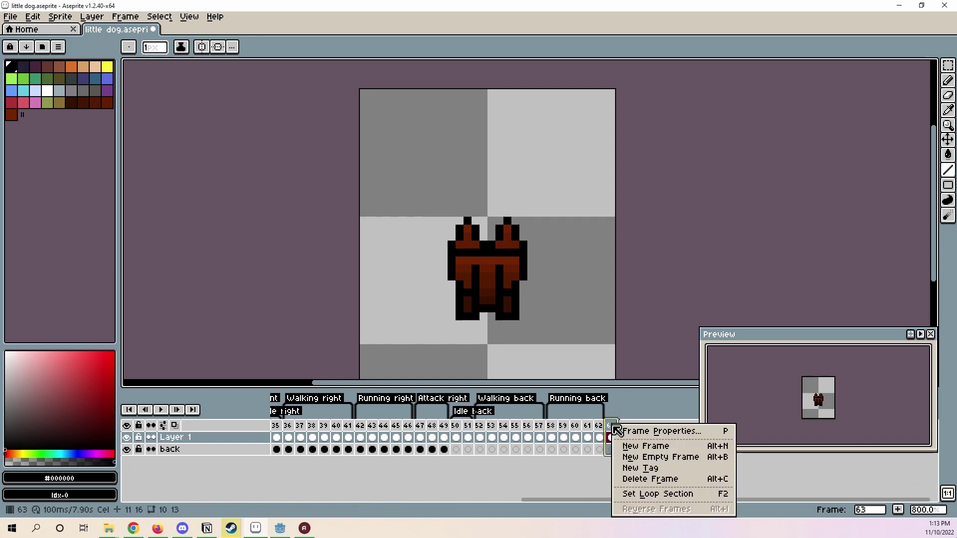
{"action": "left_click", "coordinate": [649, 445]}
{"action": "right_click", "coordinate": [625, 429]}
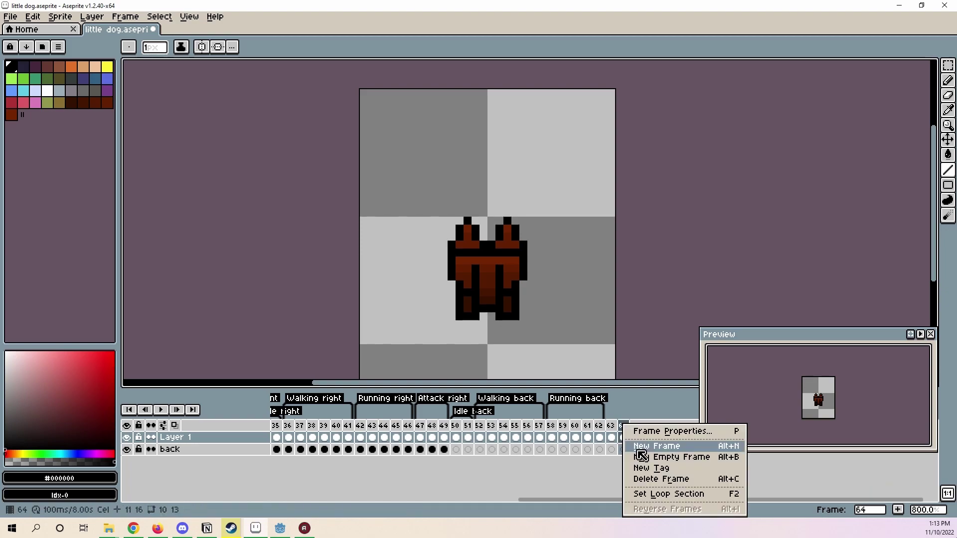
{"action": "left_click", "coordinate": [639, 446]}
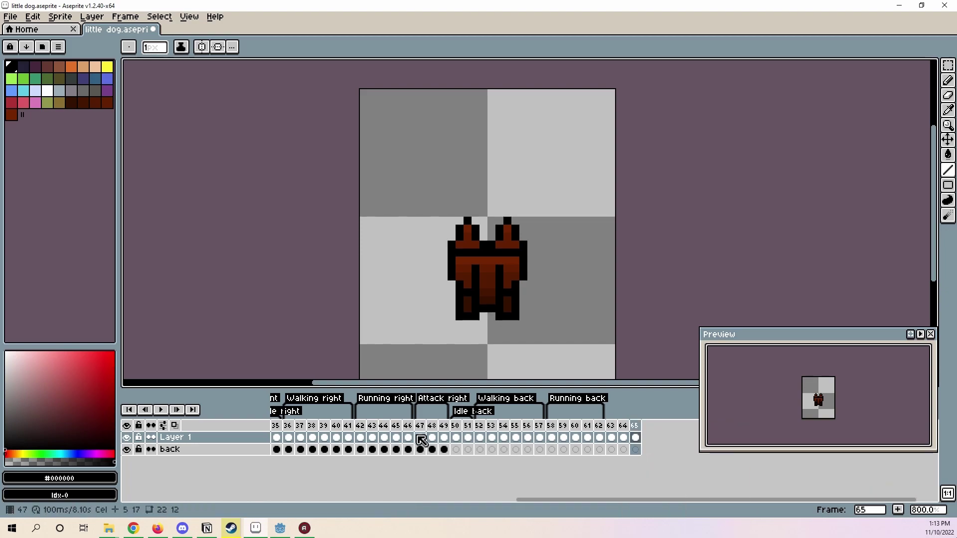
Examine the leg, tail and body poses in Attack right frames 47 to 49 and compare them with frame 63.
{"action": "left_click_drag", "start_coordinate": [428, 429], "coordinate": [441, 431]}
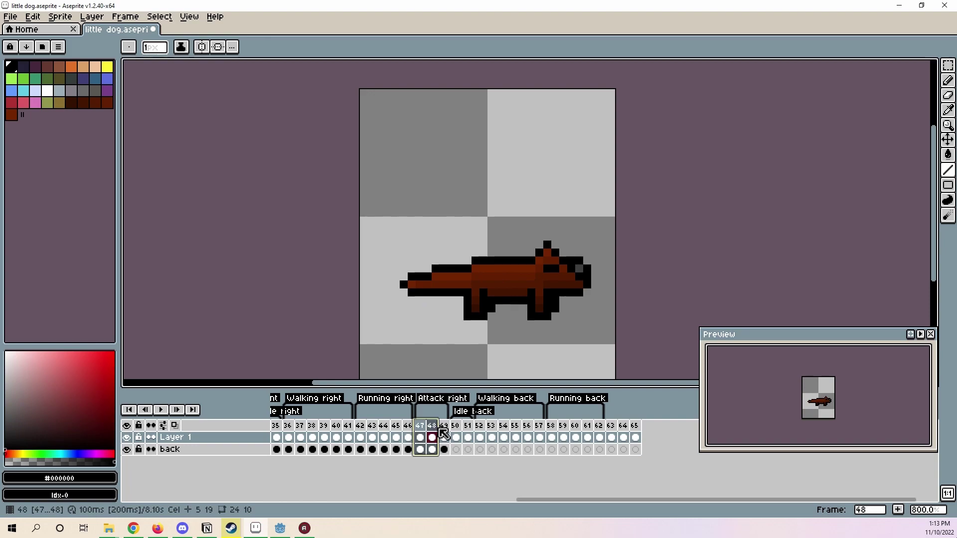
{"action": "left_click", "coordinate": [445, 438]}
{"action": "left_click", "coordinate": [408, 438]}
{"action": "left_click", "coordinate": [420, 438]}
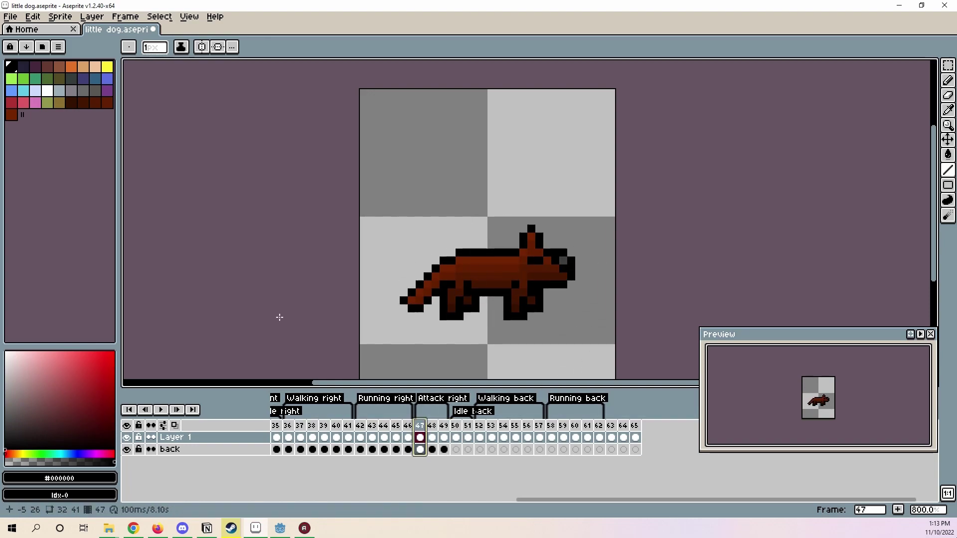
{"action": "scroll", "coordinate": [396, 332], "scroll_direction": "up", "scroll_amount": 1}
{"action": "left_click_drag", "start_coordinate": [390, 332], "coordinate": [397, 371]}
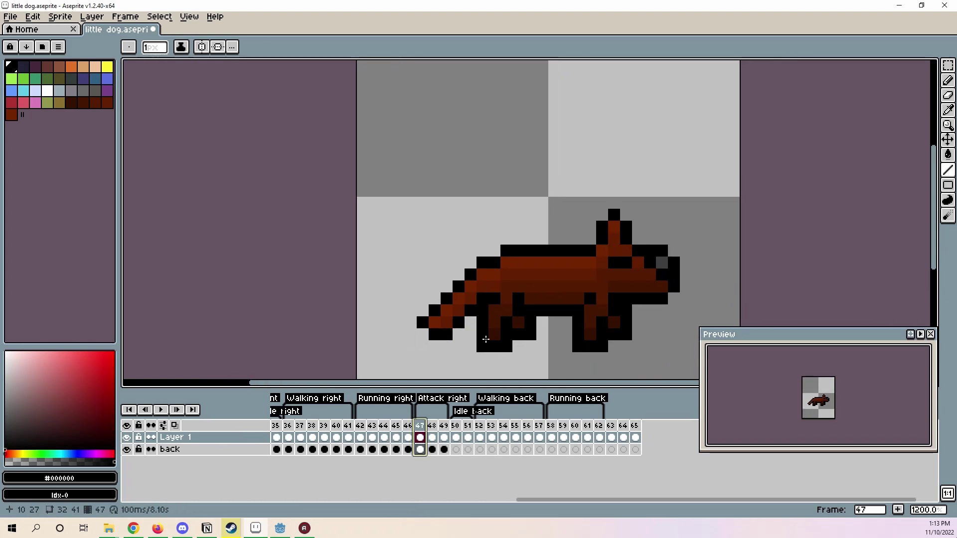
{"action": "scroll", "coordinate": [494, 304], "scroll_direction": "down", "scroll_amount": 1}
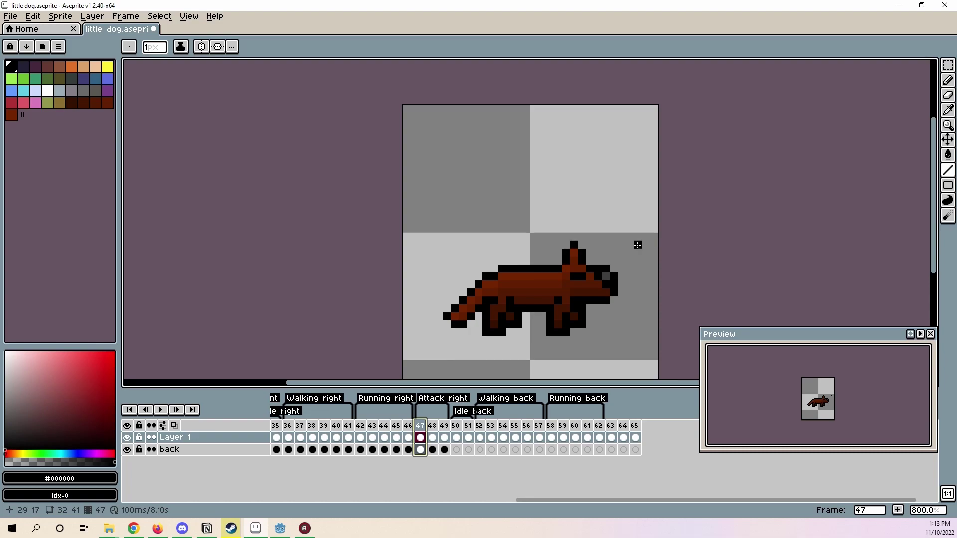
{"action": "left_click_drag", "start_coordinate": [532, 267], "coordinate": [465, 238]}
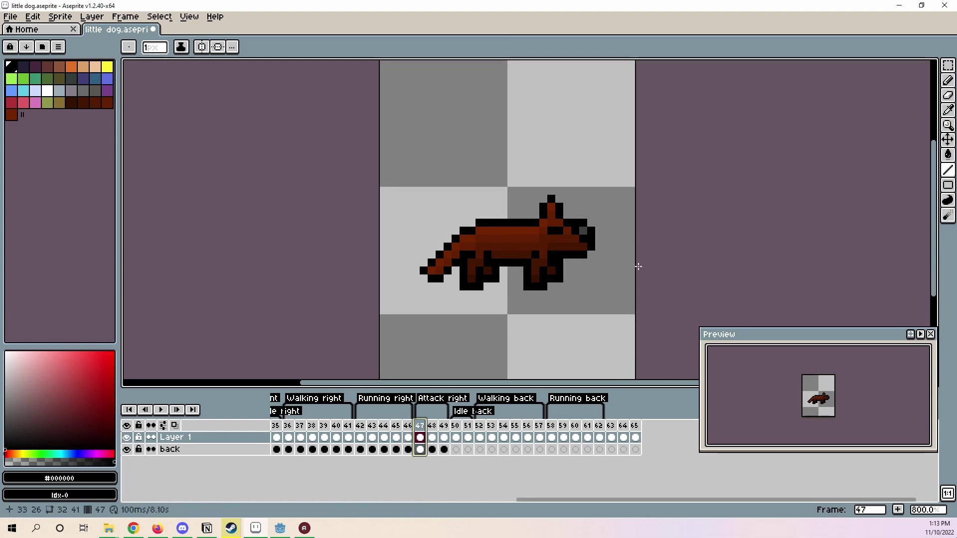
{"action": "left_click_drag", "start_coordinate": [617, 237], "coordinate": [667, 277]}
{"action": "left_click_drag", "start_coordinate": [642, 248], "coordinate": [540, 231]}
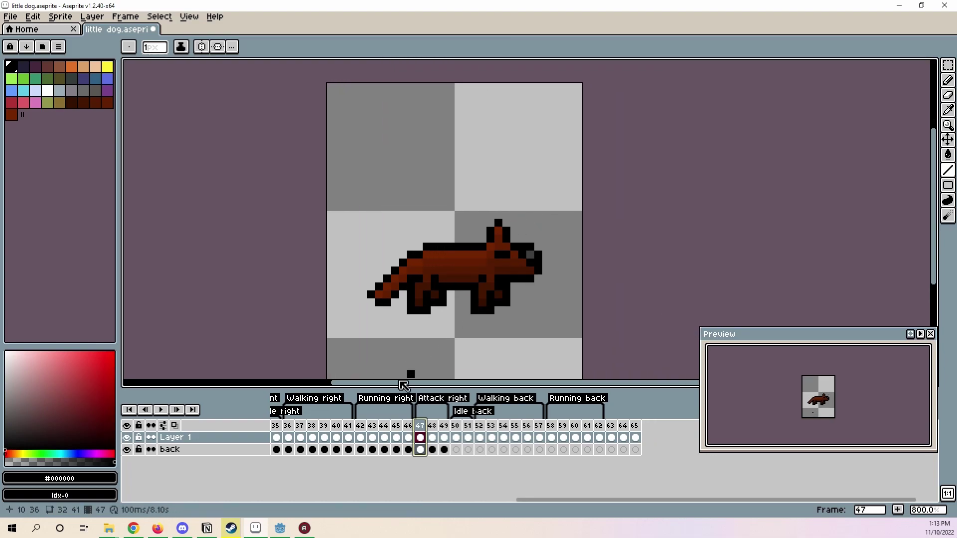
{"action": "left_click_drag", "start_coordinate": [368, 427], "coordinate": [422, 437]}
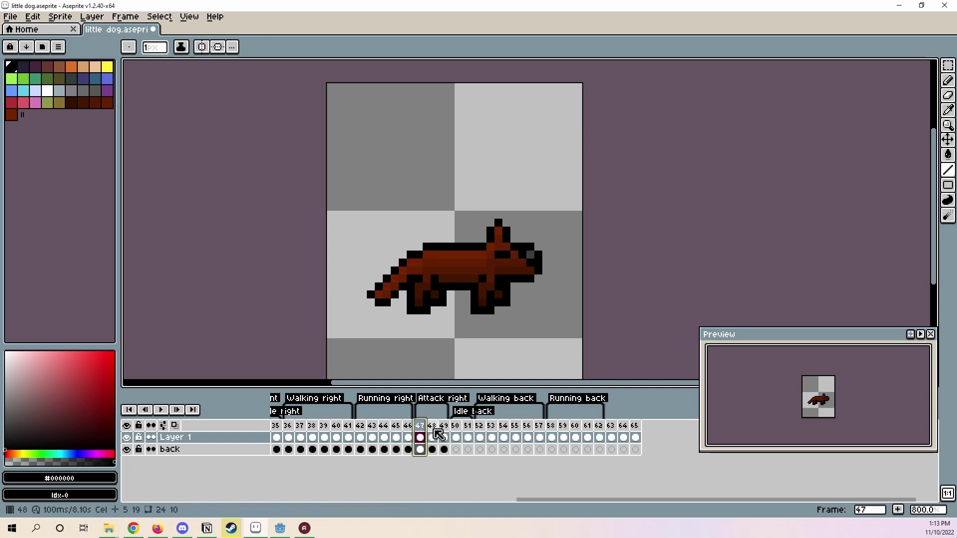
{"action": "left_click", "coordinate": [433, 436]}
{"action": "left_click", "coordinate": [420, 434]}
{"action": "left_click", "coordinate": [613, 438]}
{"action": "scroll", "coordinate": [529, 319], "scroll_direction": "left", "scroll_amount": 3}
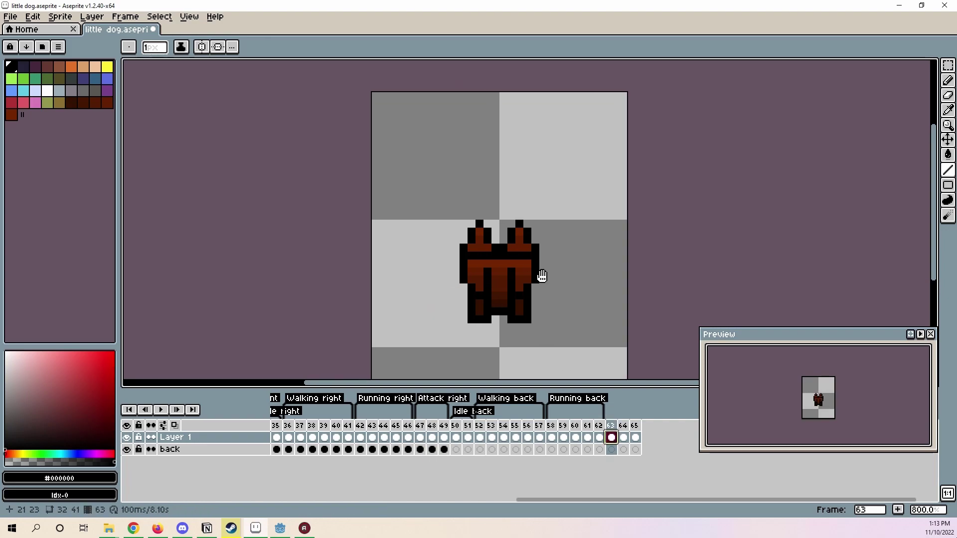
{"action": "left_click", "coordinate": [423, 427]}
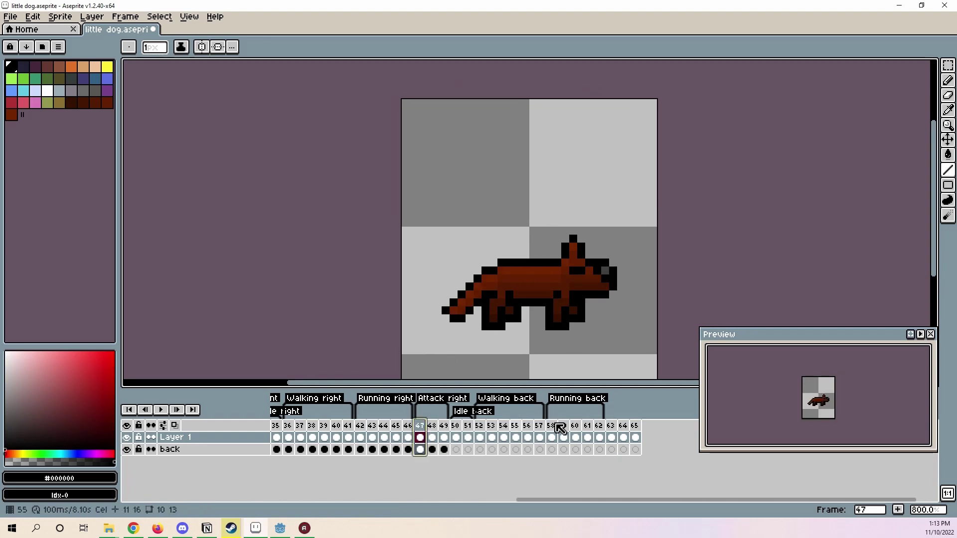
In frame 63, select both lower legs without the tail end and move them down one pixel.
{"action": "left_click", "coordinate": [611, 437]}
{"action": "left_click", "coordinate": [951, 71]}
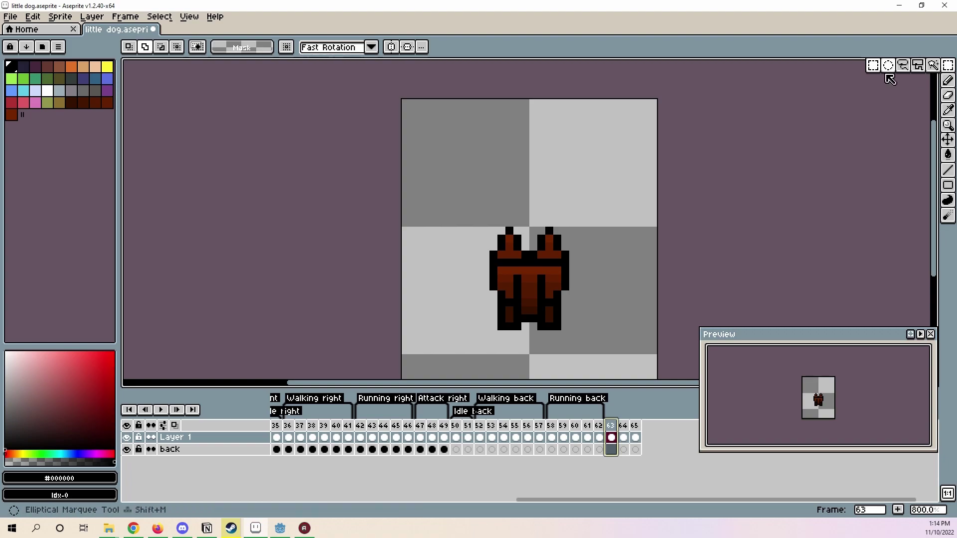
{"action": "scroll", "coordinate": [628, 237], "scroll_direction": "up", "scroll_amount": 3}
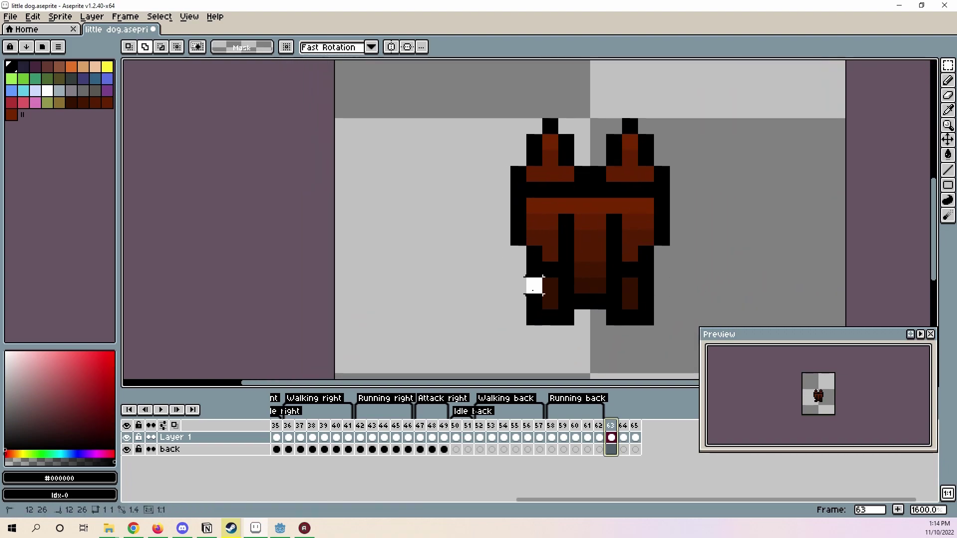
{"action": "left_click_drag", "start_coordinate": [533, 286], "coordinate": [569, 338]}
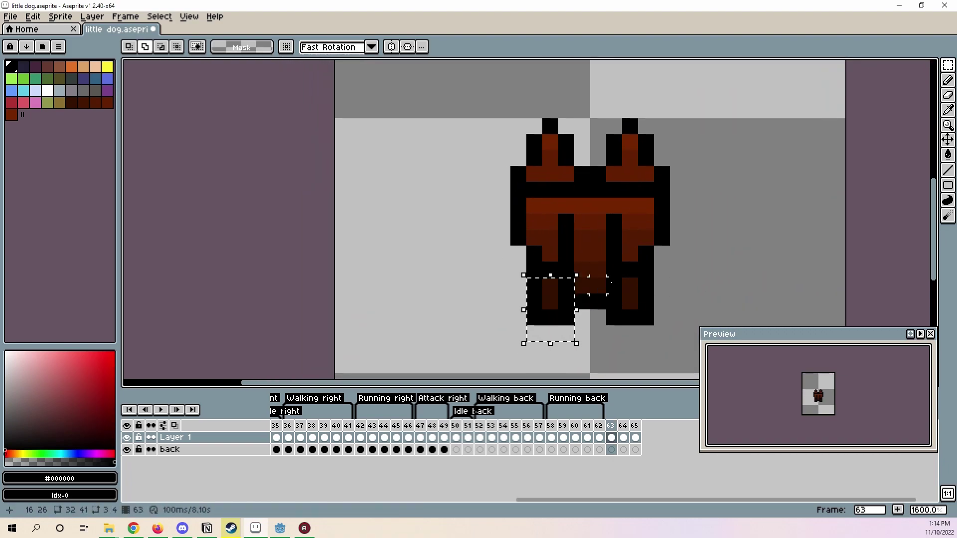
{"action": "left_click_drag", "start_coordinate": [607, 278], "coordinate": [650, 327]}
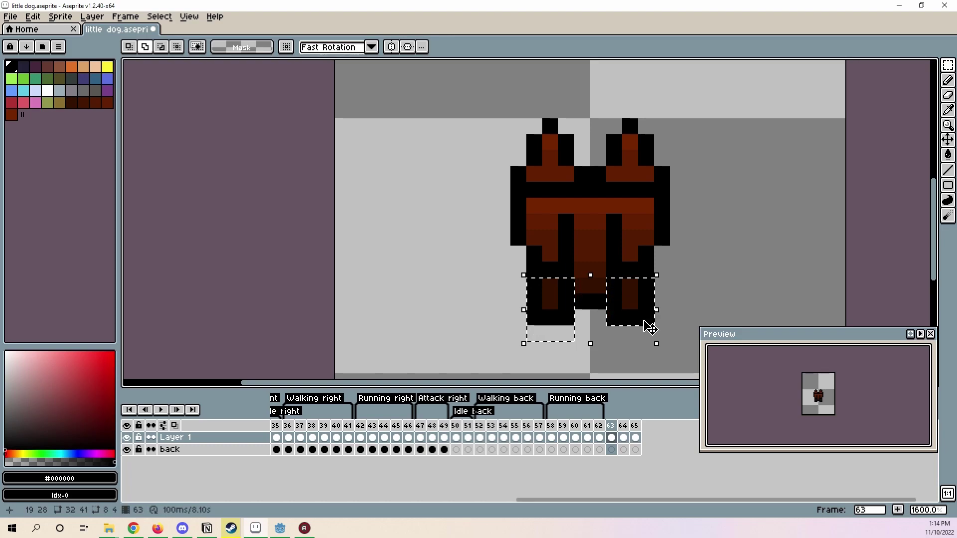
{"action": "scroll", "coordinate": [593, 298], "scroll_direction": "up", "scroll_amount": 3}
{"action": "right_click", "coordinate": [572, 304]}
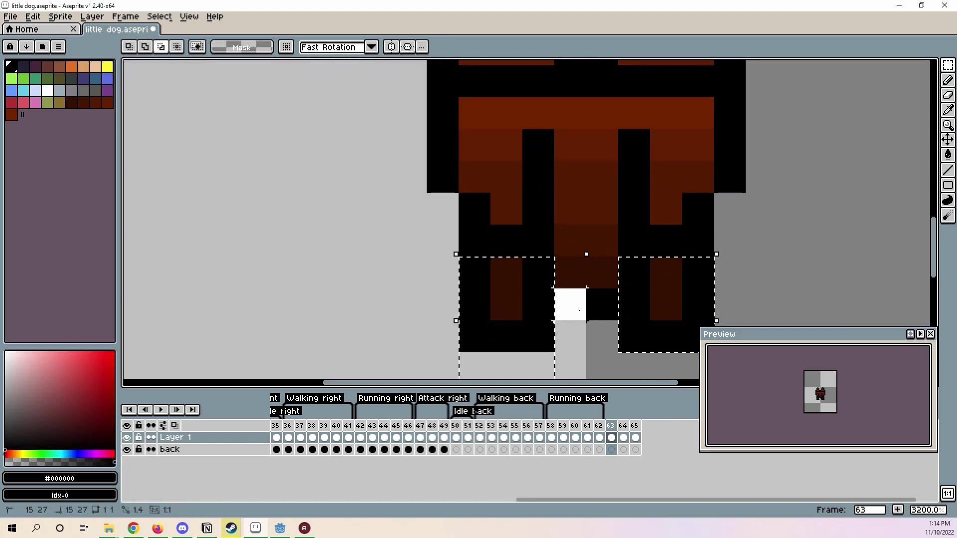
{"action": "left_click_drag", "start_coordinate": [603, 305], "coordinate": [629, 332]}
{"action": "key", "text": "ctrl+d"}
Close the gap above the lowered legs in frame 63 by copying the one-pixel strip across legs and tail upward.
{"action": "left_click_drag", "start_coordinate": [698, 304], "coordinate": [479, 318]}
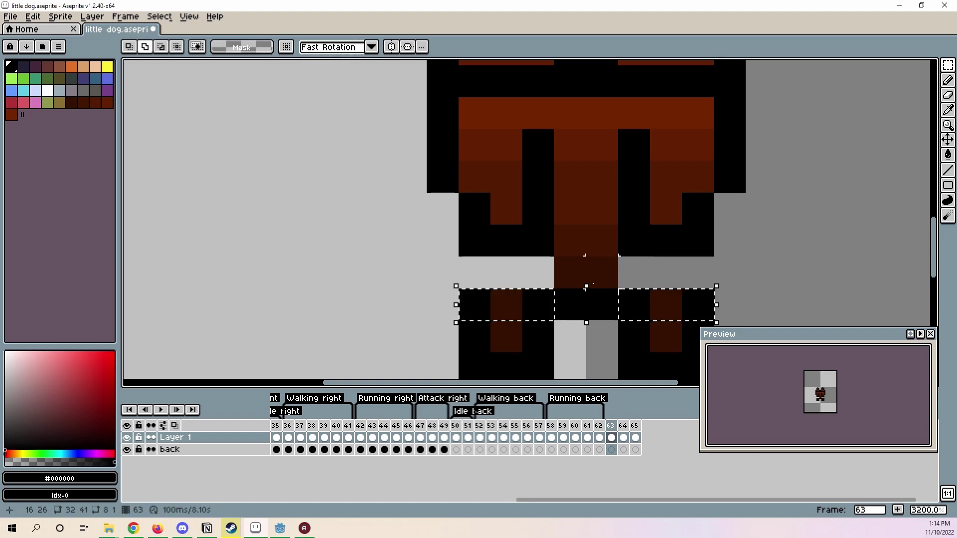
{"action": "left_click_drag", "start_coordinate": [586, 286], "coordinate": [561, 249]}
{"action": "key", "text": "ctrl+d"}
{"action": "scroll", "coordinate": [539, 255], "scroll_direction": "down", "scroll_amount": 5}
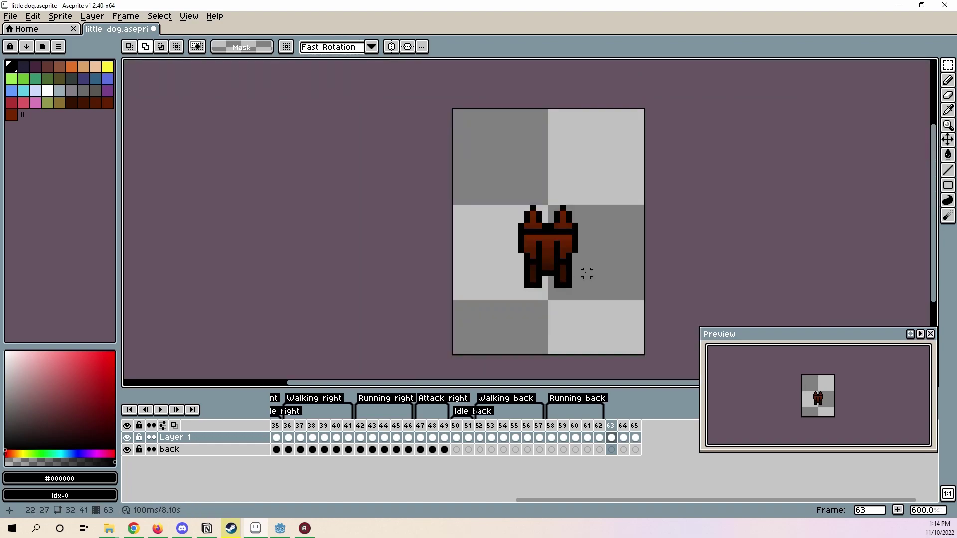
{"action": "scroll", "coordinate": [574, 239], "scroll_direction": "up", "scroll_amount": 2}
Raise the whole dog in frame 64 by two pixels, checking against Attack right frames 47 and 48.
{"action": "left_click", "coordinate": [623, 437]}
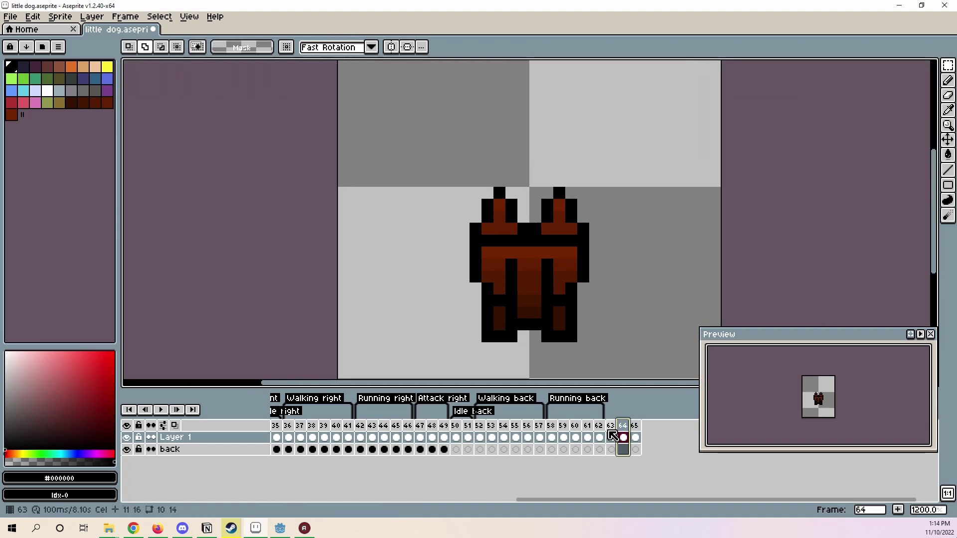
{"action": "left_click_drag", "start_coordinate": [397, 149], "coordinate": [647, 377]}
{"action": "key", "text": "Up"}
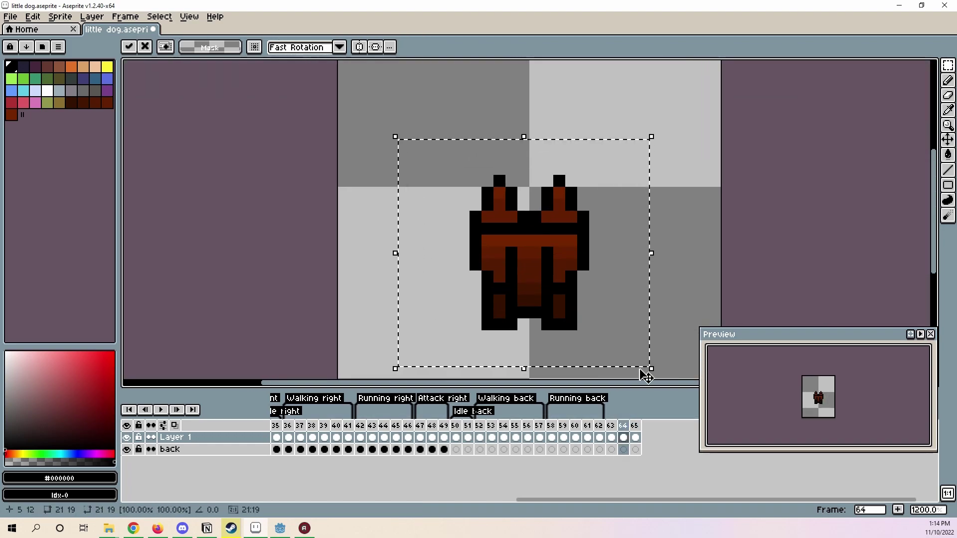
{"action": "key", "text": "ctrl+d"}
{"action": "left_click", "coordinate": [422, 431]}
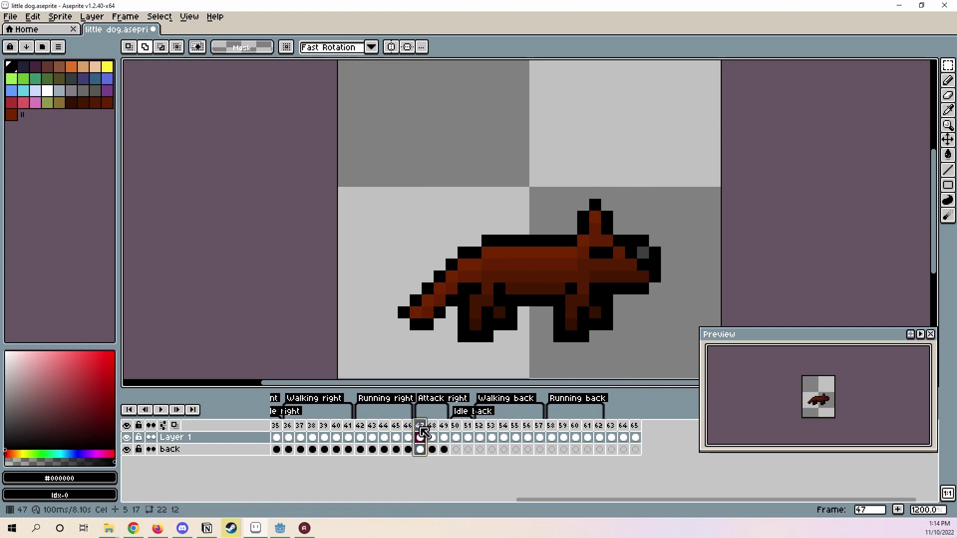
{"action": "left_click", "coordinate": [433, 437]}
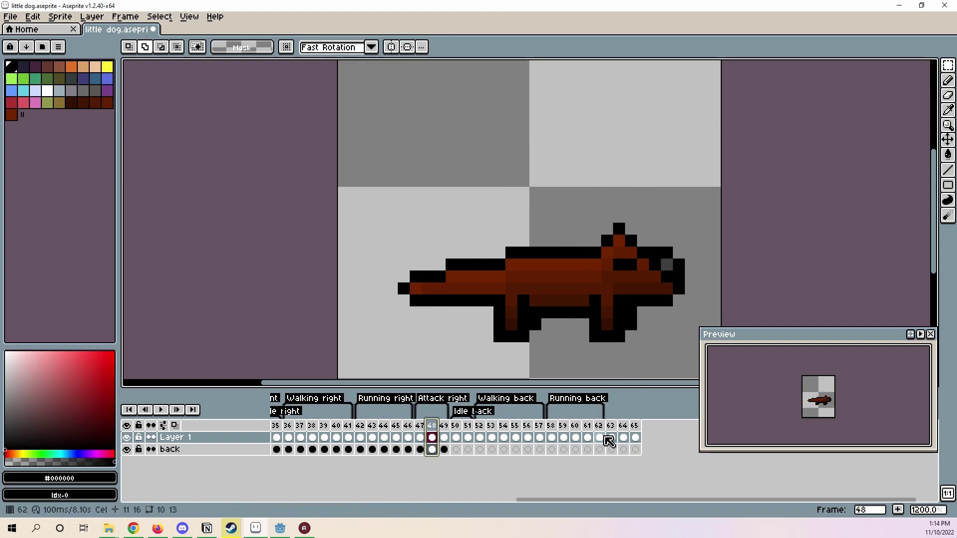
{"action": "left_click", "coordinate": [623, 426]}
{"action": "left_click_drag", "start_coordinate": [408, 113], "coordinate": [671, 374]}
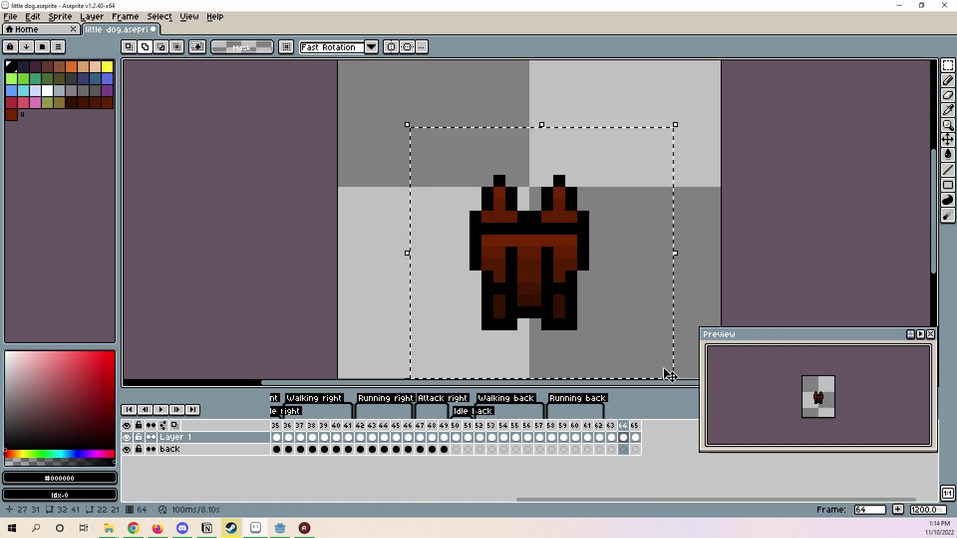
{"action": "left_click", "coordinate": [671, 377]}
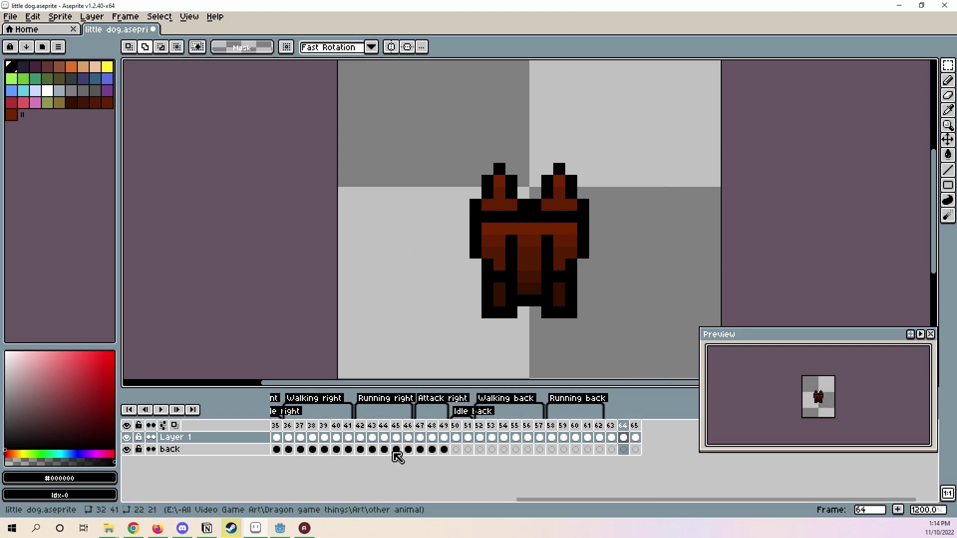
Turn on onion skinning and raise the whole dog in frame 65 by two pixels to line up with frame 64.
{"action": "left_click", "coordinate": [422, 434]}
{"action": "left_click", "coordinate": [437, 427]}
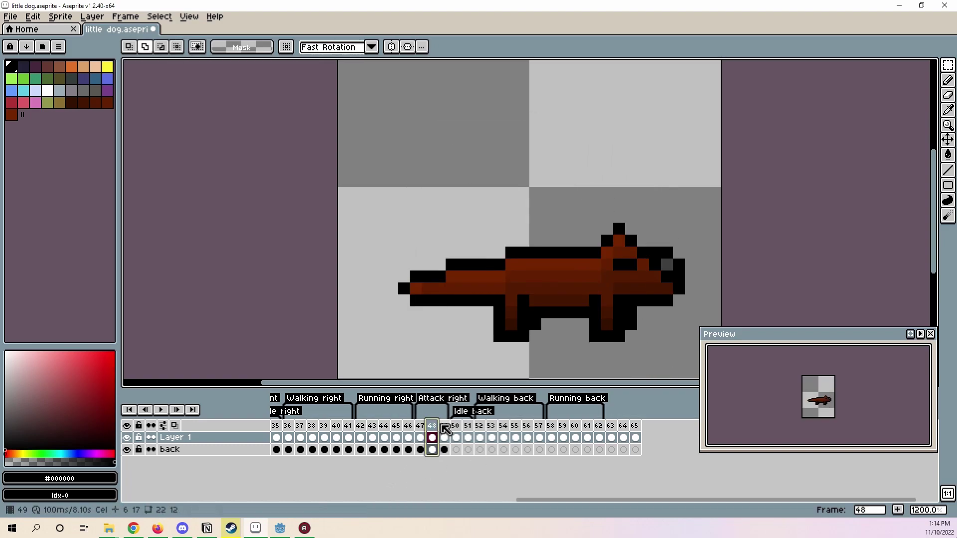
{"action": "left_click", "coordinate": [443, 427]}
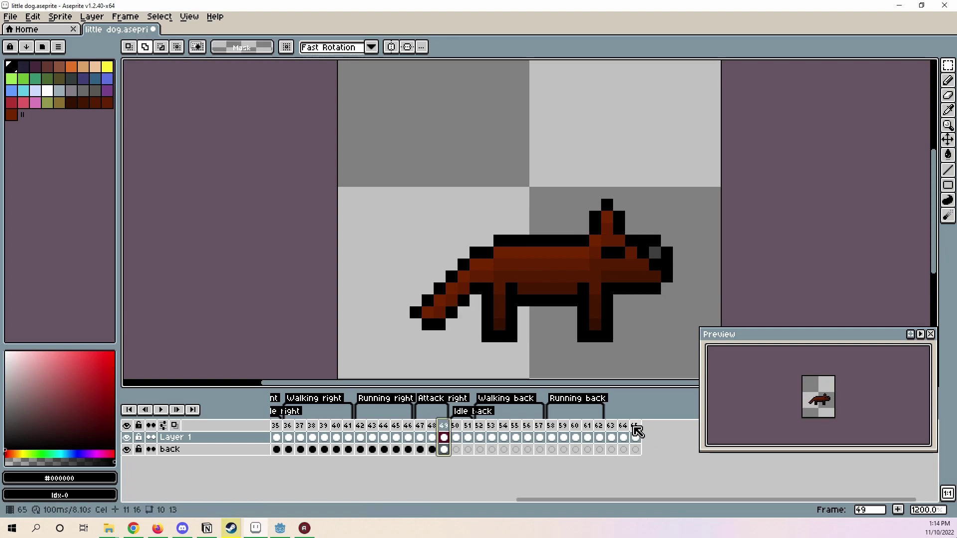
{"action": "left_click", "coordinate": [635, 429]}
{"action": "left_click", "coordinate": [624, 428]}
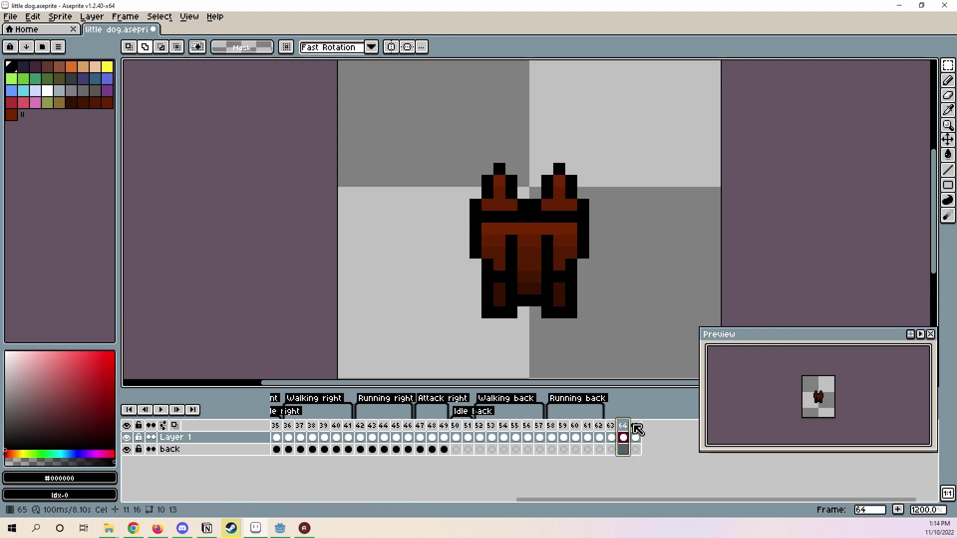
{"action": "left_click", "coordinate": [636, 428]}
{"action": "left_click", "coordinate": [175, 426]}
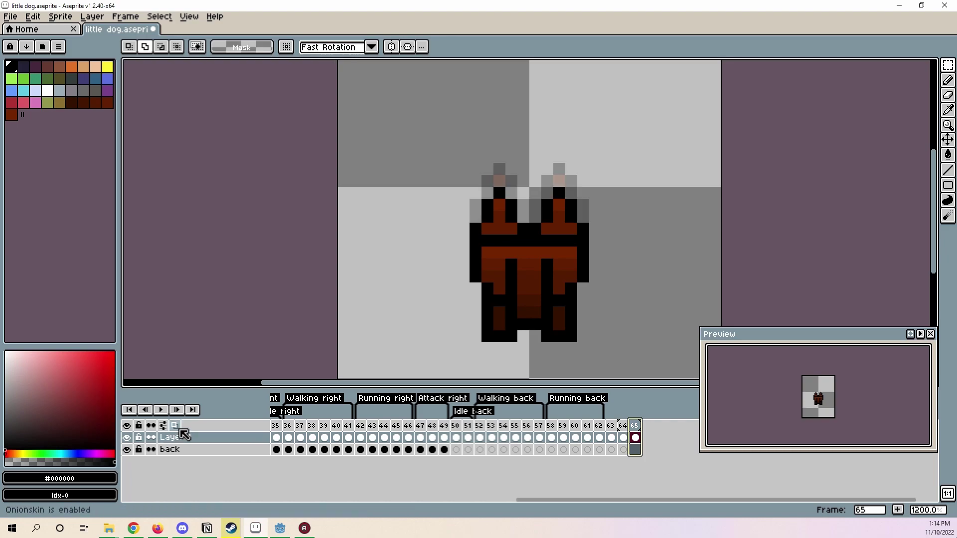
{"action": "left_click_drag", "start_coordinate": [397, 138], "coordinate": [639, 368]}
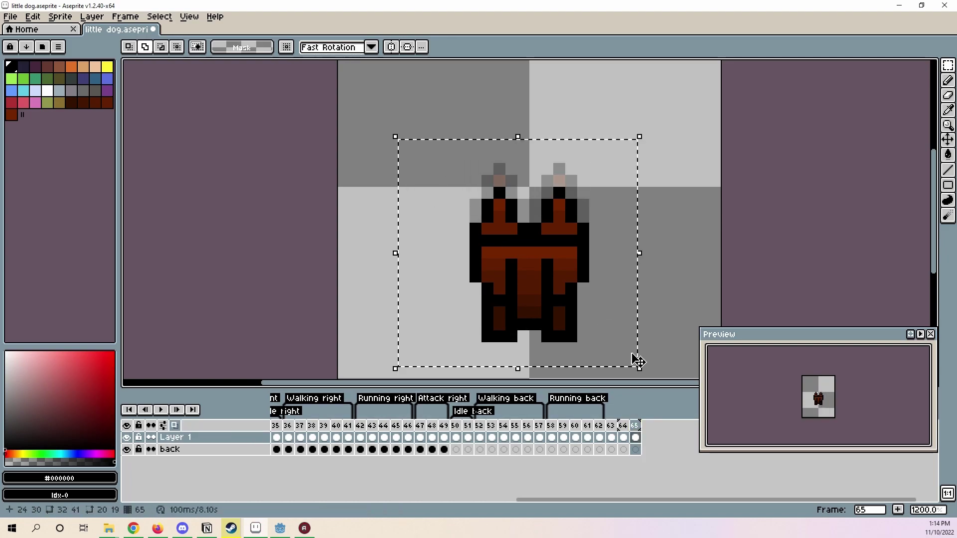
{"action": "key", "text": "Up"}
{"action": "key", "text": "Up"}
{"action": "left_click", "coordinate": [619, 348]}
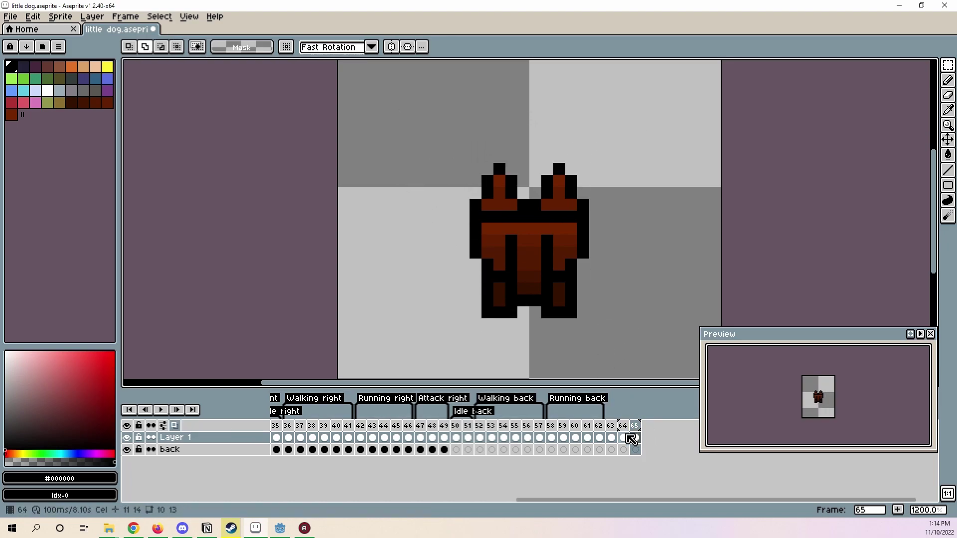
Play the animation, and group frames 63 to 65 under a new tag named "attack back".
{"action": "left_click", "coordinate": [611, 438]}
{"action": "left_click", "coordinate": [161, 411]}
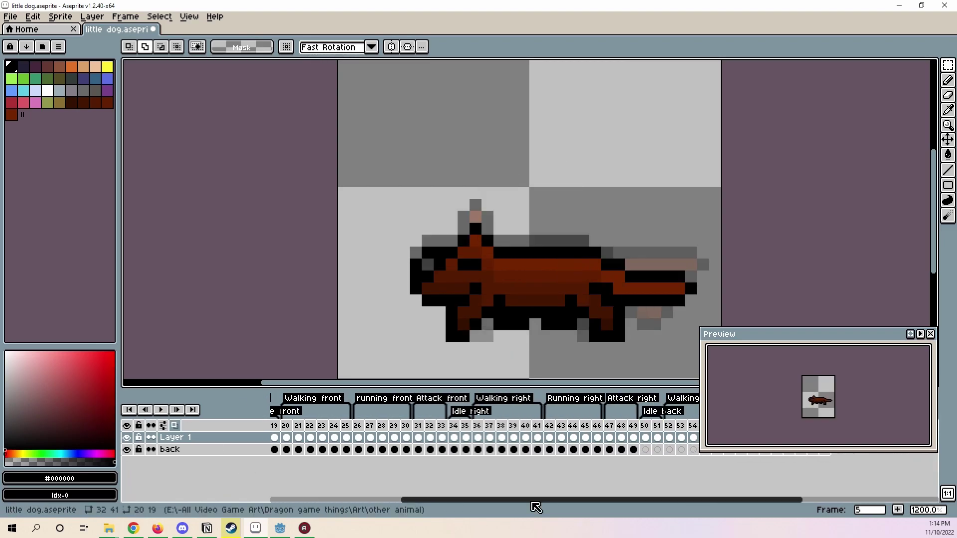
{"action": "left_click_drag", "start_coordinate": [575, 425], "coordinate": [611, 436]}
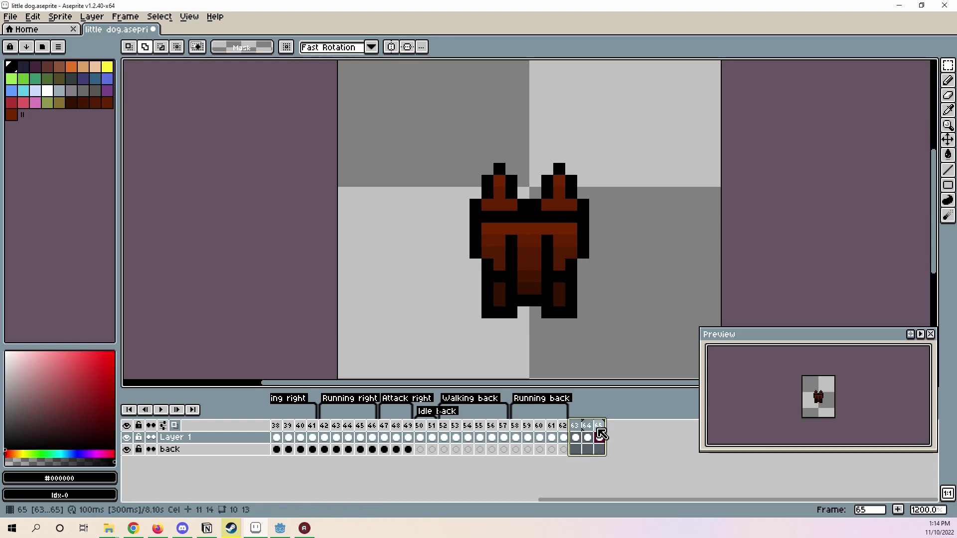
{"action": "right_click", "coordinate": [601, 435]}
{"action": "left_click", "coordinate": [643, 467]}
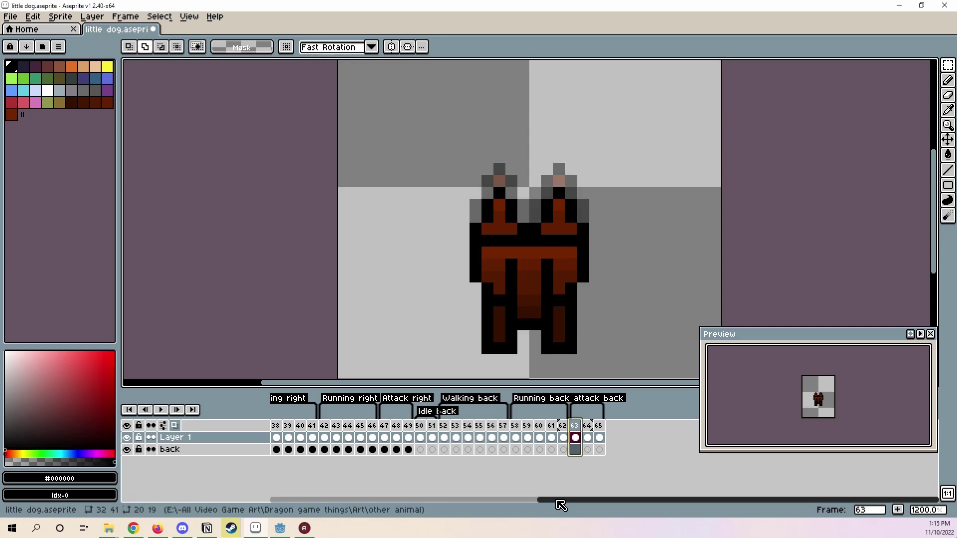
Check Attack right frames 47 to 49, shorten the ears in frame 64 by moving their tips down one pixel, and save.
{"action": "left_click_drag", "start_coordinate": [557, 501], "coordinate": [506, 500]}
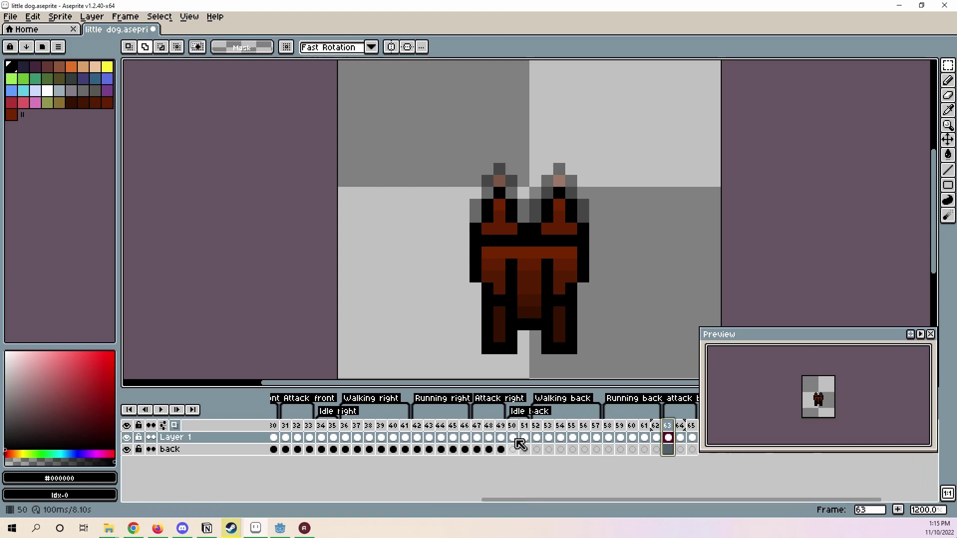
{"action": "left_click_drag", "start_coordinate": [478, 426], "coordinate": [501, 428]}
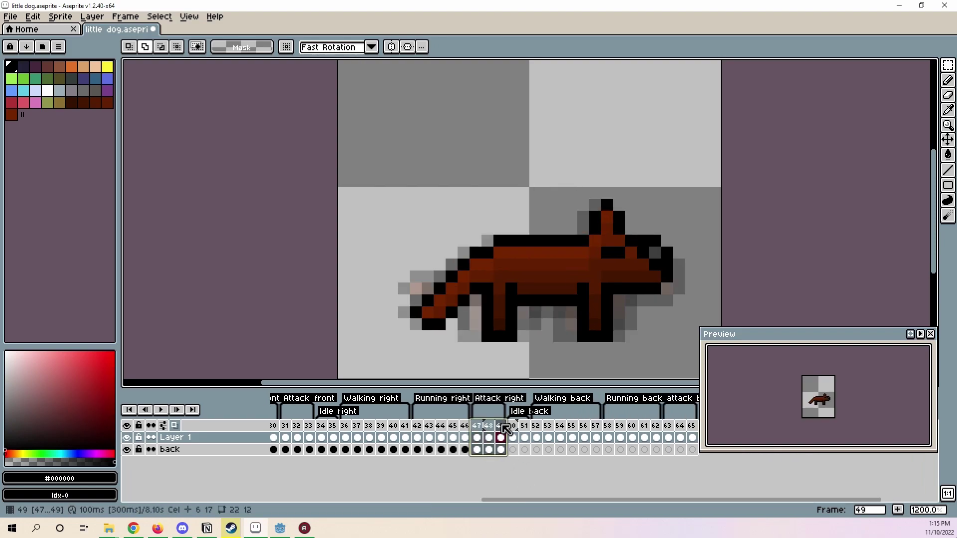
{"action": "left_click_drag", "start_coordinate": [551, 500], "coordinate": [609, 502]}
{"action": "left_click", "coordinate": [586, 438]}
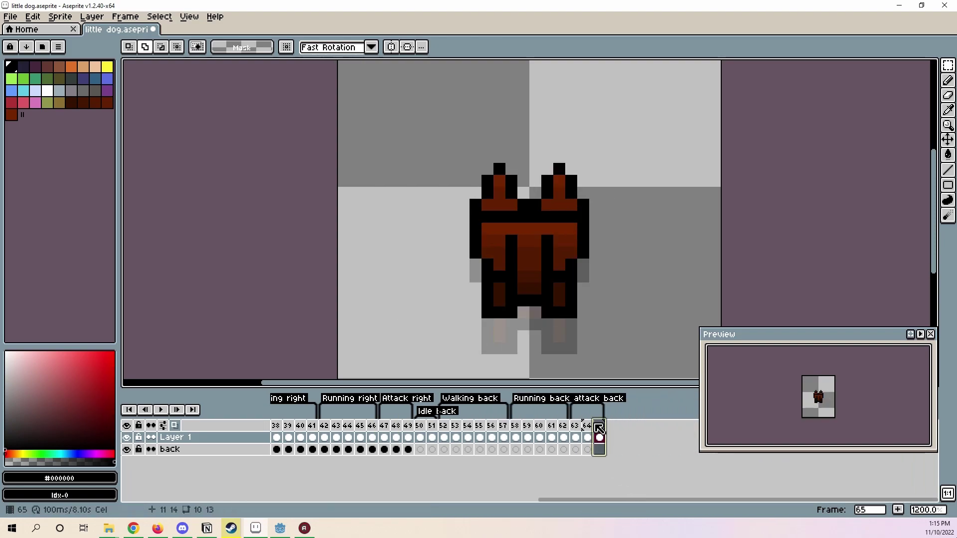
{"action": "left_click_drag", "start_coordinate": [401, 93], "coordinate": [673, 188]}
{"action": "scroll", "coordinate": [487, 155], "scroll_direction": "up", "scroll_amount": 4}
{"action": "key", "text": "Delete"}
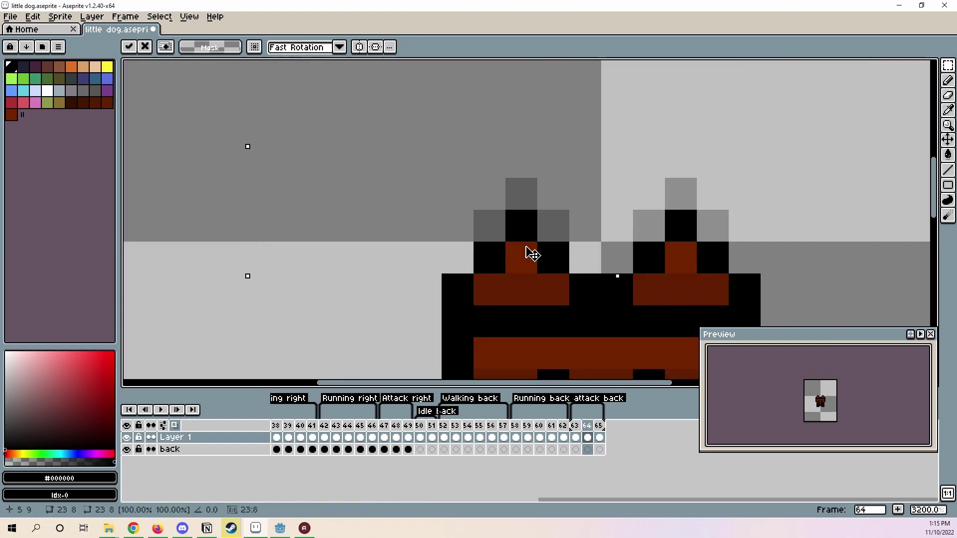
{"action": "key", "text": "ctrl+d"}
{"action": "scroll", "coordinate": [528, 253], "scroll_direction": "down", "scroll_amount": 6}
{"action": "scroll", "coordinate": [730, 223], "scroll_direction": "up", "scroll_amount": 2}
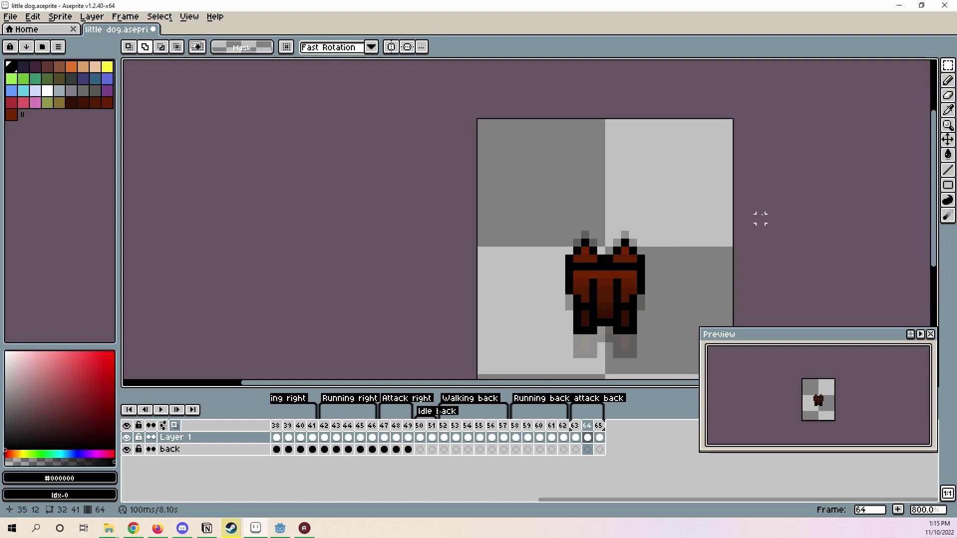
{"action": "left_click_drag", "start_coordinate": [759, 216], "coordinate": [707, 189]}
{"action": "key", "text": "ctrl+s"}
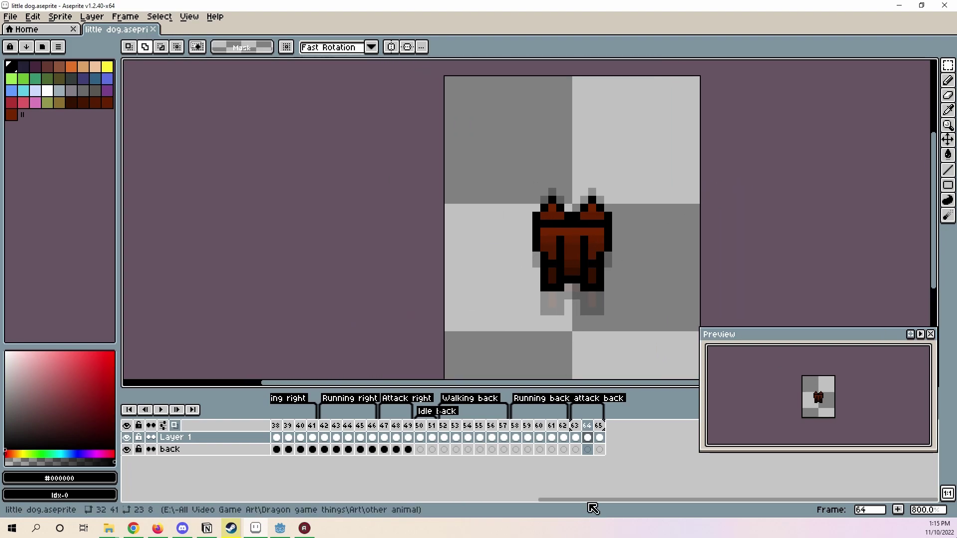
Delete the untagged first frame at the start of the timeline and save the file.
{"action": "left_click_drag", "start_coordinate": [591, 501], "coordinate": [211, 499]}
{"action": "left_click", "coordinate": [276, 426]}
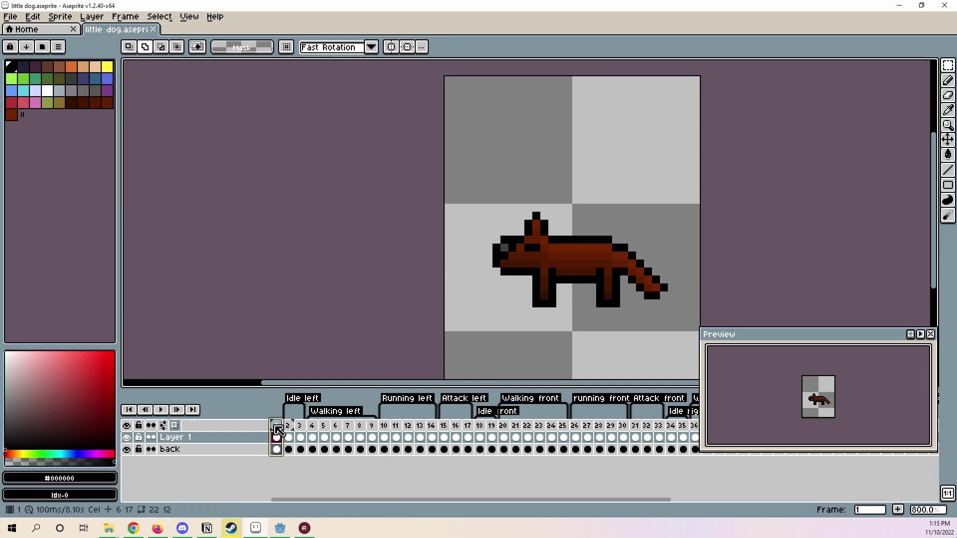
{"action": "right_click", "coordinate": [273, 425]}
{"action": "left_click", "coordinate": [320, 480]}
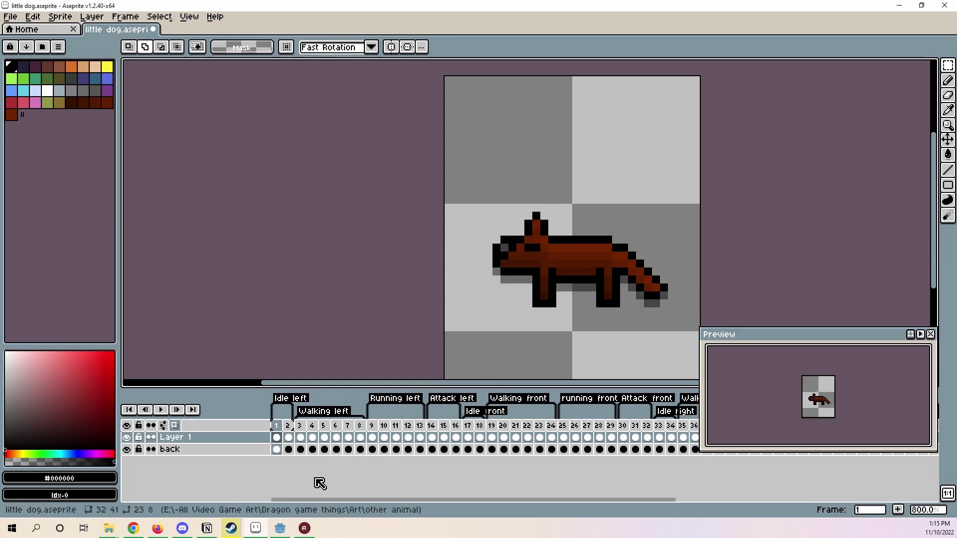
{"action": "key", "text": "ctrl+s"}
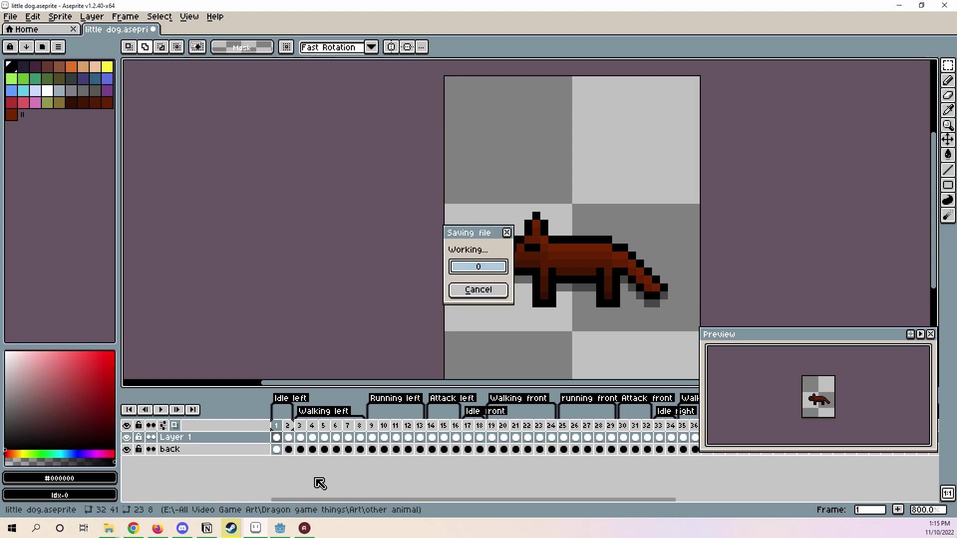
{"action": "left_click", "coordinate": [7, 18]}
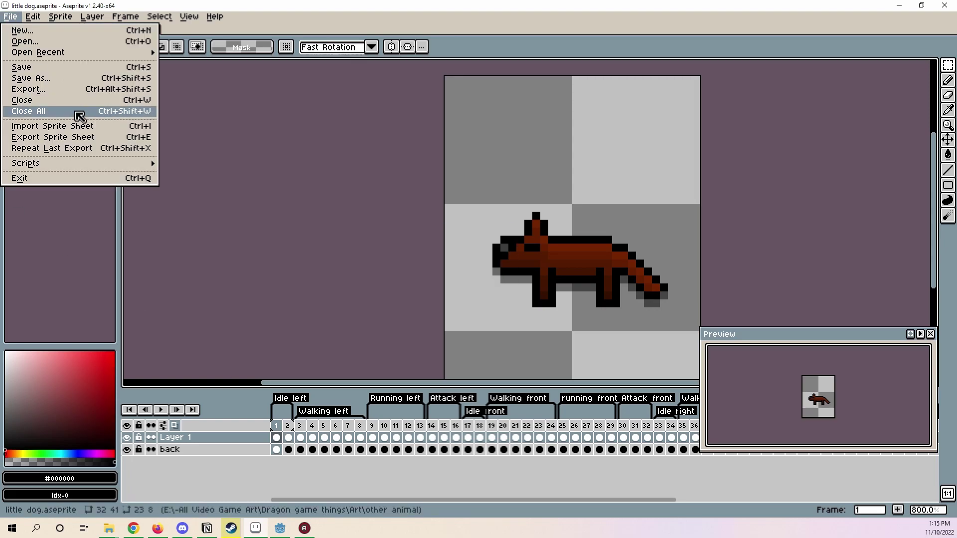
{"action": "left_click", "coordinate": [73, 91]}
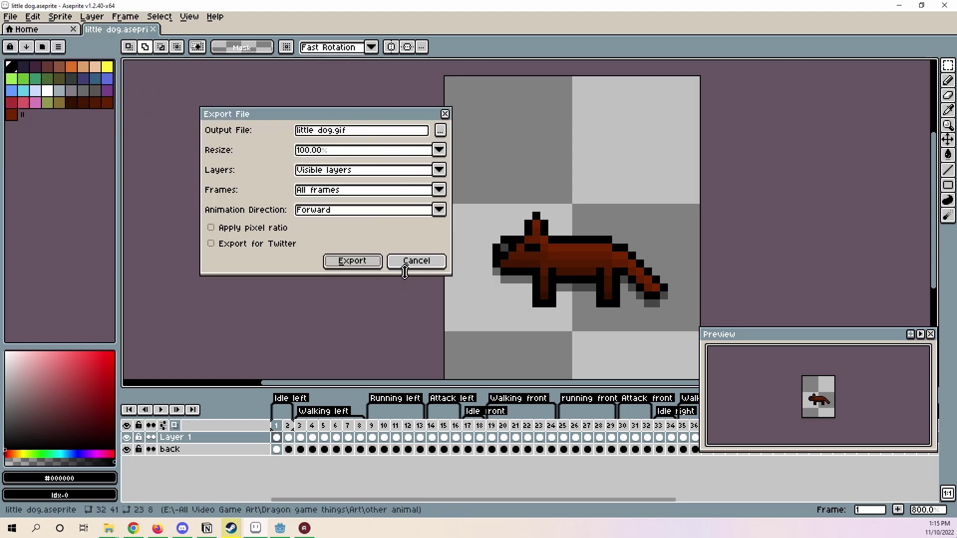
{"action": "left_click", "coordinate": [416, 261]}
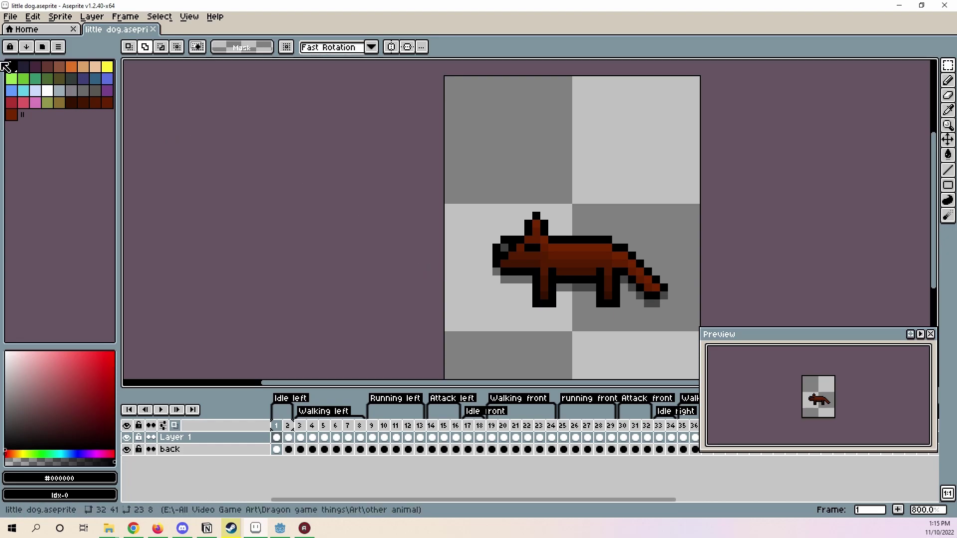
Start a sprite sheet export arranged By Rows and constrain the layout to a Fixed # of Columns.
{"action": "left_click", "coordinate": [10, 16]}
{"action": "left_click", "coordinate": [52, 137]}
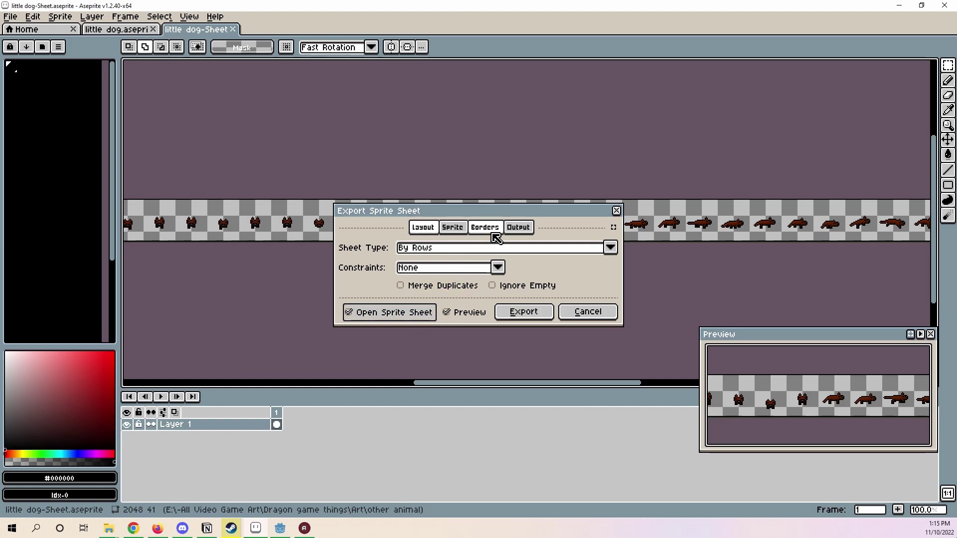
{"action": "left_click", "coordinate": [496, 248]}
{"action": "left_click", "coordinate": [449, 288]}
{"action": "left_click", "coordinate": [469, 268]}
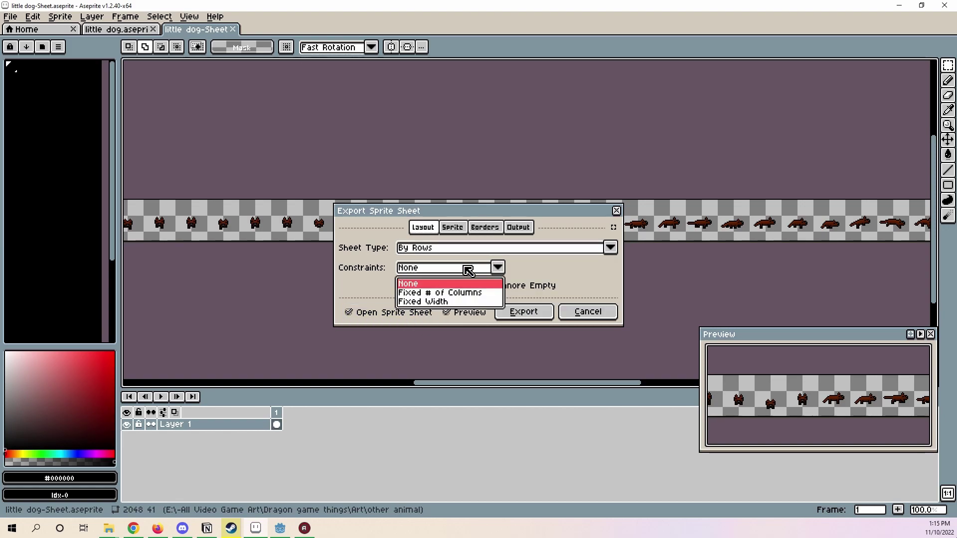
{"action": "left_click", "coordinate": [467, 298]}
{"action": "left_click", "coordinate": [467, 269]}
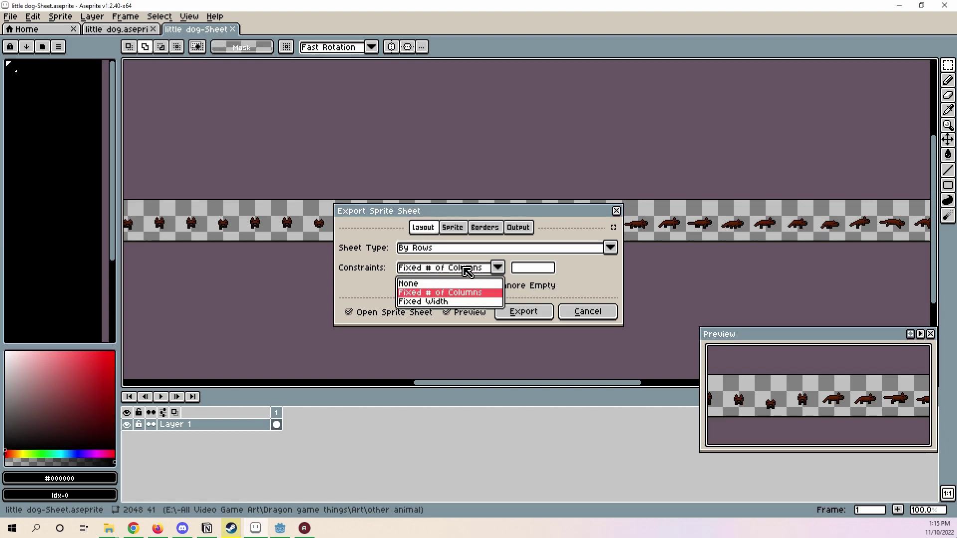
{"action": "left_click", "coordinate": [469, 302]}
{"action": "left_click", "coordinate": [466, 270]}
{"action": "left_click", "coordinate": [464, 295]}
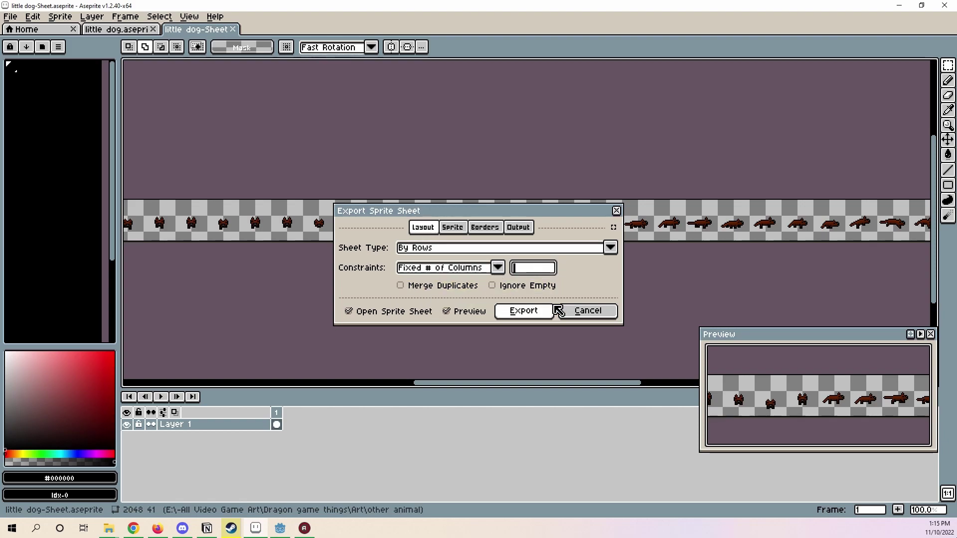
Try 5 columns for the sheet layout, settle on 8 columns, and export the sprite sheet.
{"action": "left_click_drag", "start_coordinate": [491, 221], "coordinate": [526, 197]}
{"action": "type", "text": "5"}
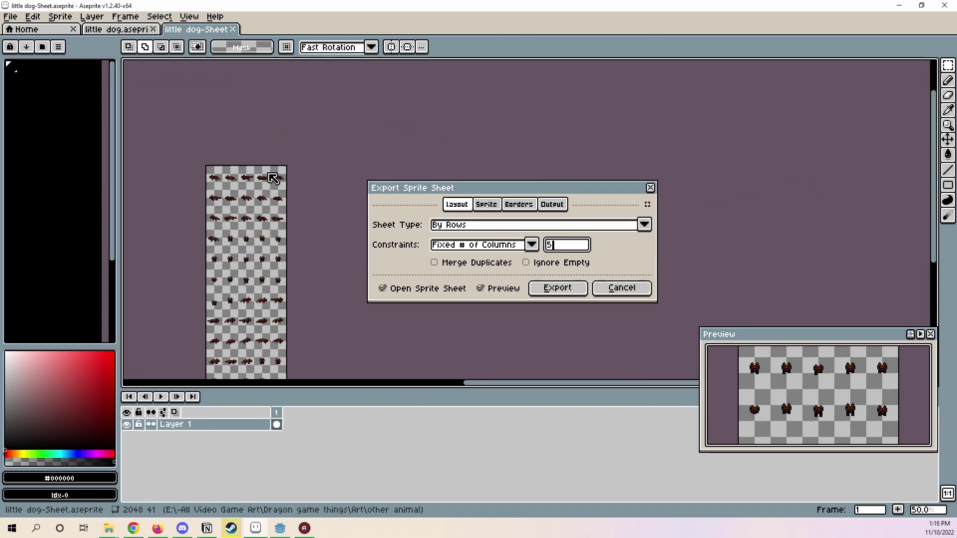
{"action": "double_click", "coordinate": [568, 244]}
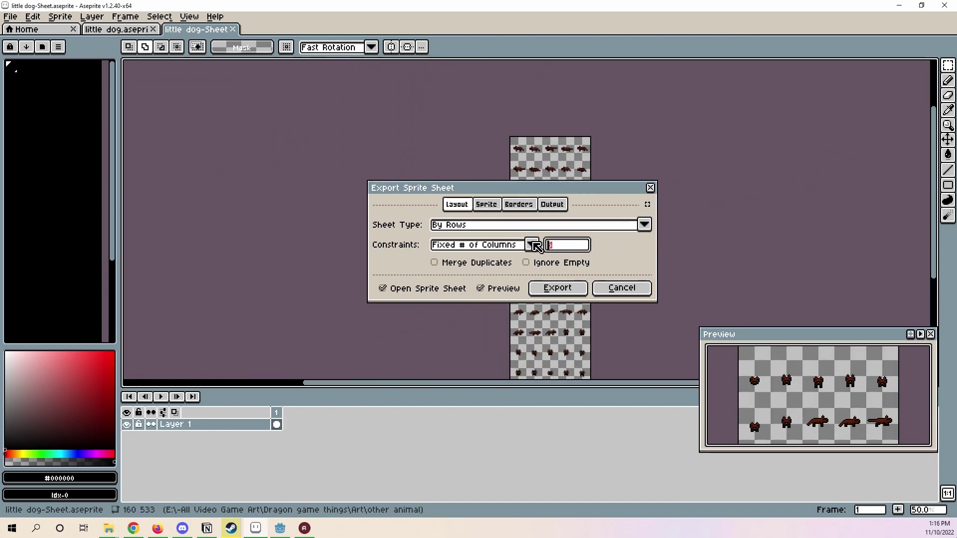
{"action": "type", "text": "8"}
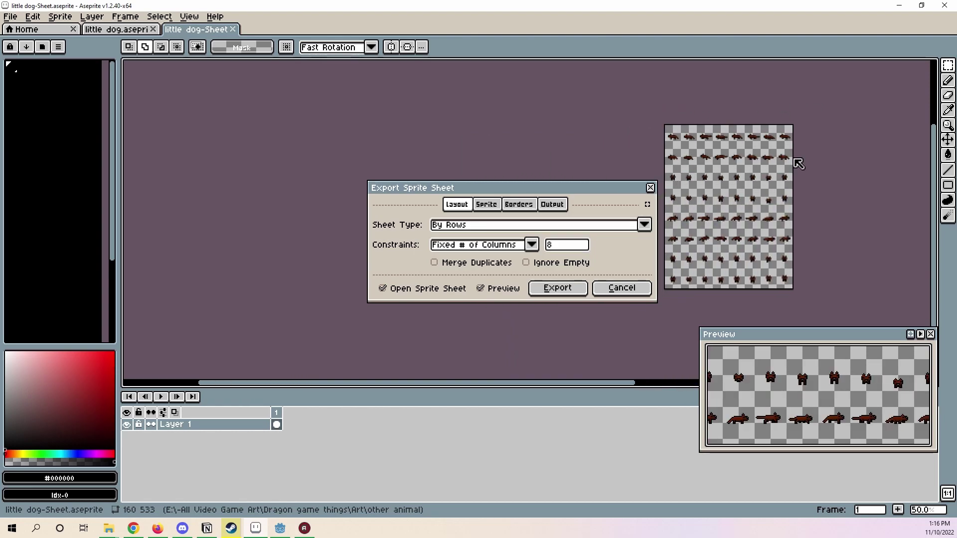
{"action": "left_click_drag", "start_coordinate": [795, 161], "coordinate": [773, 181]}
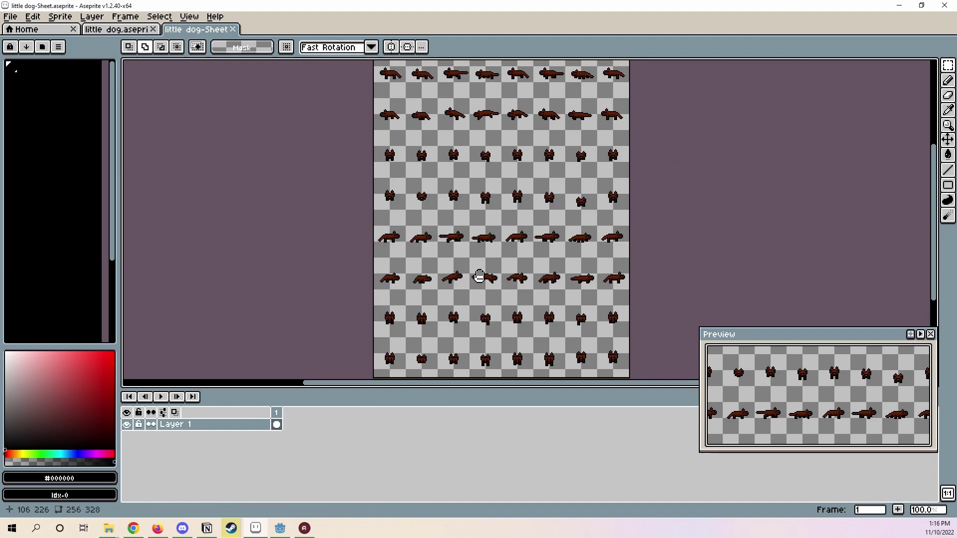
Examine the rows of the exported sheet and check them against the tagged animations in the little dog timeline.
{"action": "key", "text": "Tab"}
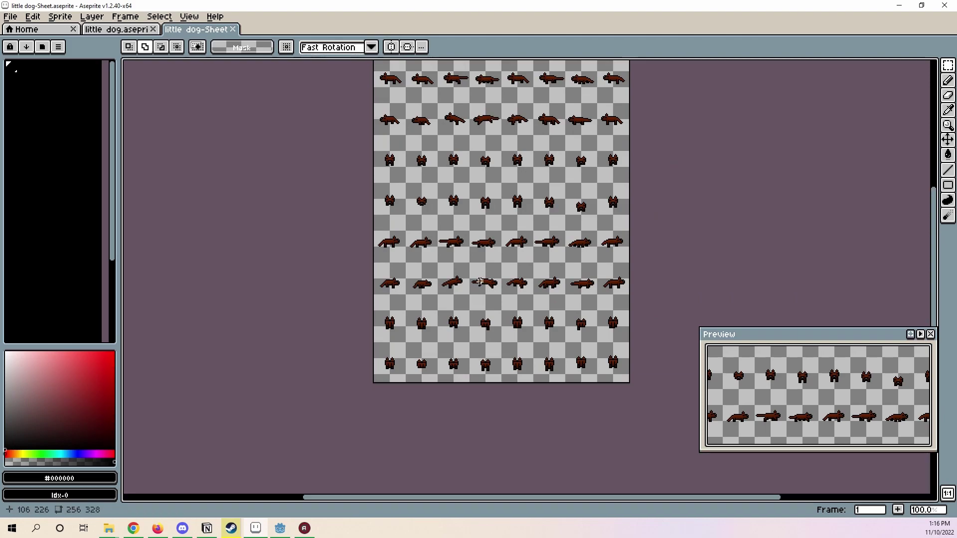
{"action": "left_click_drag", "start_coordinate": [523, 258], "coordinate": [531, 307]}
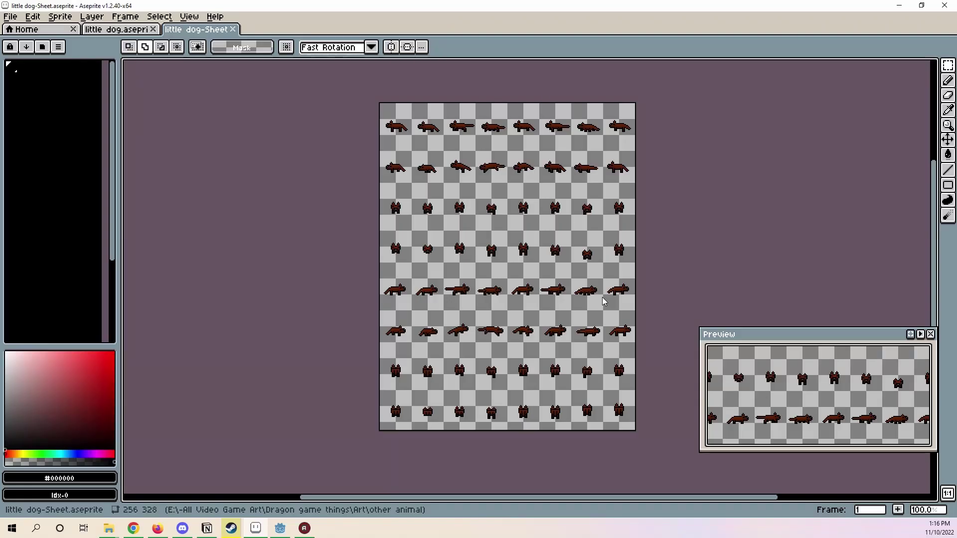
{"action": "left_click", "coordinate": [116, 31]}
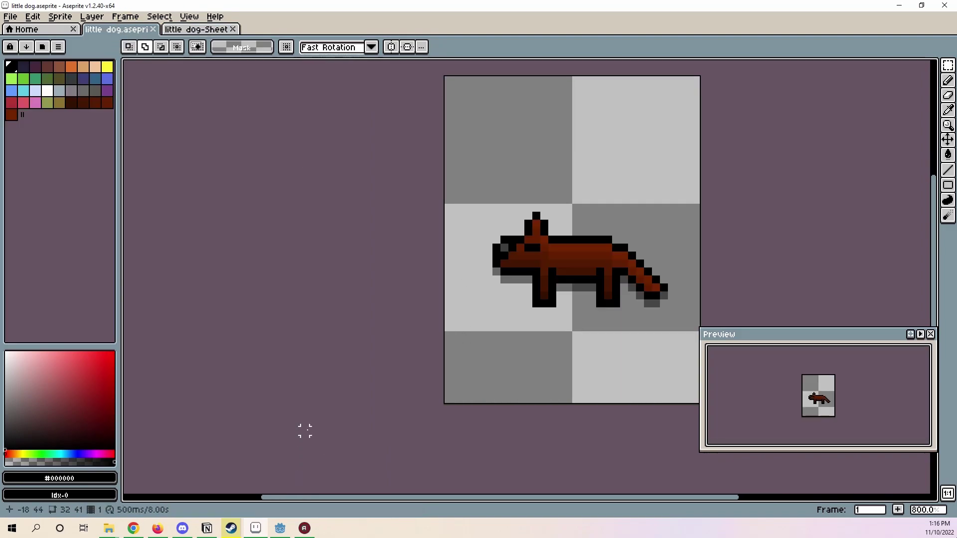
{"action": "key", "text": "Tab"}
{"action": "key", "text": "Tab"}
{"action": "key", "text": "Tab"}
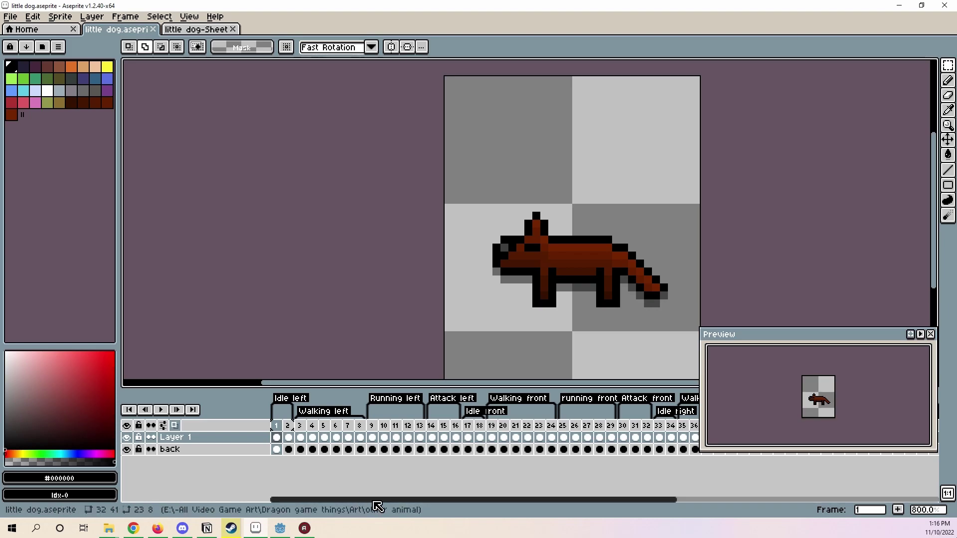
{"action": "left_click_drag", "start_coordinate": [375, 501], "coordinate": [180, 459]}
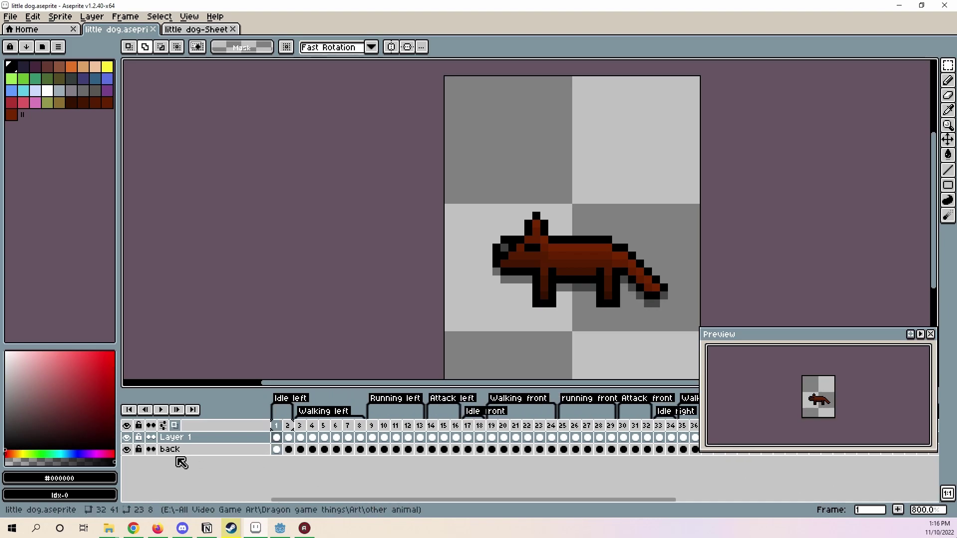
{"action": "left_click_drag", "start_coordinate": [498, 500], "coordinate": [213, 491]}
Inspect the whole exported sheet again and compare it with the first frame of the source animation.
{"action": "left_click", "coordinate": [189, 30]}
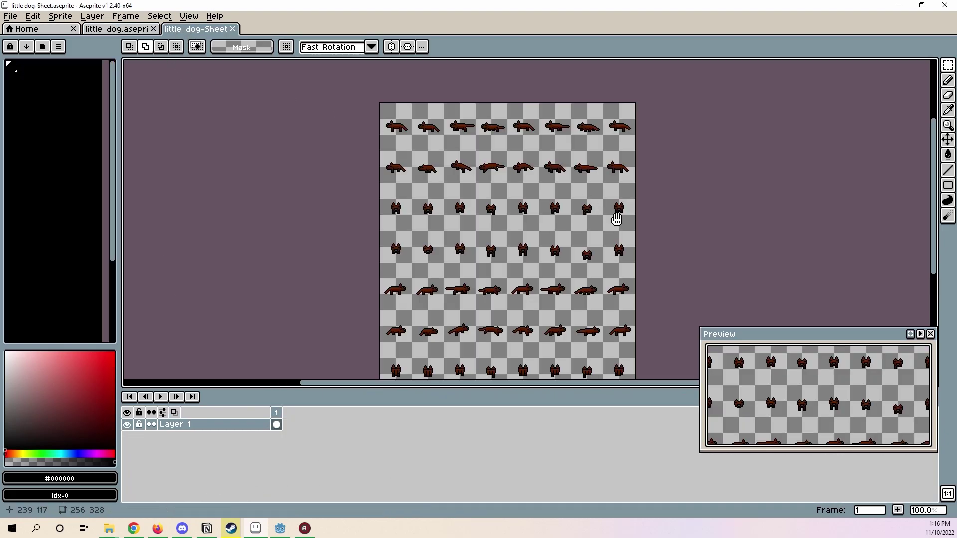
{"action": "scroll", "coordinate": [617, 219], "scroll_direction": "down", "scroll_amount": 1}
{"action": "scroll", "coordinate": [615, 196], "scroll_direction": "up", "scroll_amount": 1}
{"action": "mouse_move", "coordinate": [615, 196]}
{"action": "left_mouse_down"}
{"action": "mouse_move", "coordinate": [656, 231]}
{"action": "mouse_move", "coordinate": [618, 191]}
{"action": "left_mouse_up"}
{"action": "scroll", "coordinate": [658, 234], "scroll_direction": "down", "scroll_amount": 1}
{"action": "scroll", "coordinate": [658, 235], "scroll_direction": "up", "scroll_amount": 1}
{"action": "scroll", "coordinate": [607, 293], "scroll_direction": "down", "scroll_amount": 1}
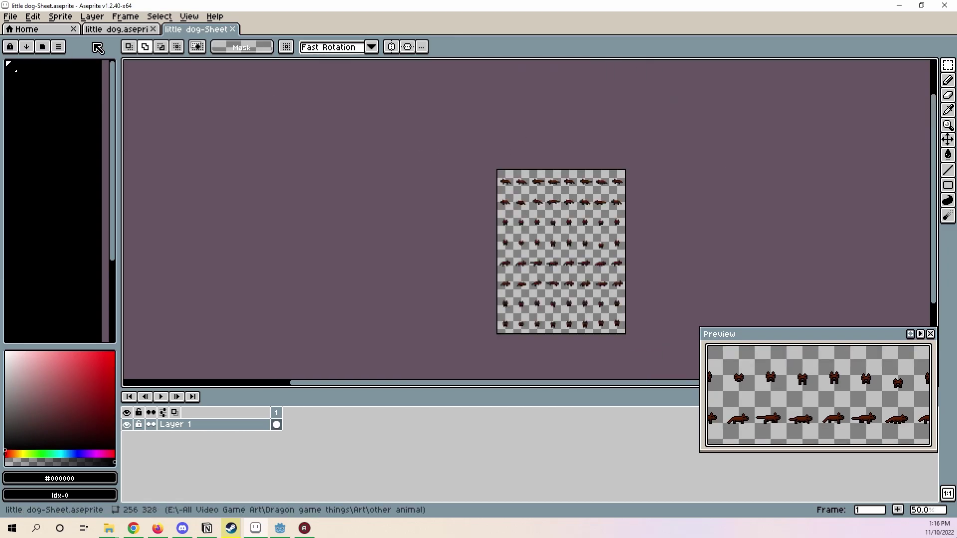
{"action": "left_click", "coordinate": [117, 29]}
{"action": "left_click_drag", "start_coordinate": [579, 277], "coordinate": [510, 277]}
{"action": "scroll", "coordinate": [517, 267], "scroll_direction": "down", "scroll_amount": 1}
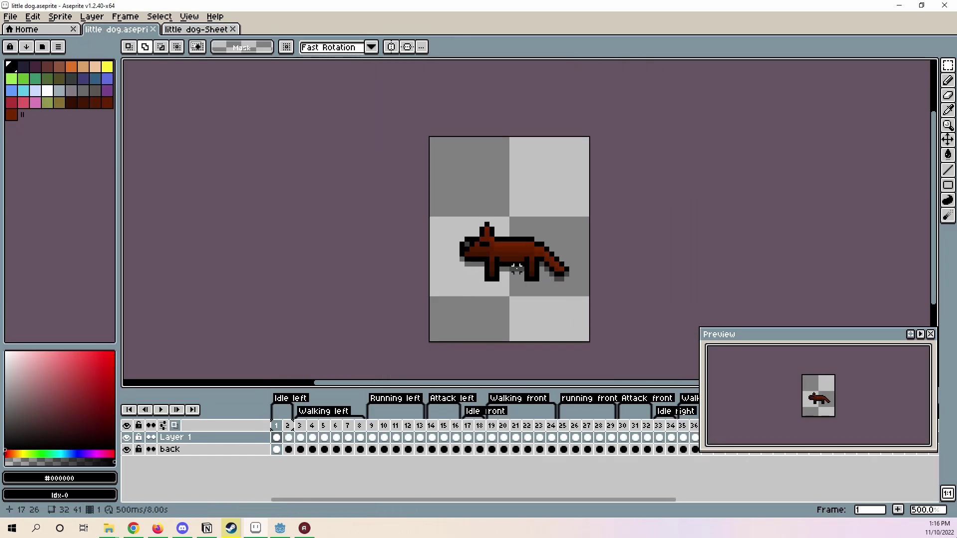
{"action": "scroll", "coordinate": [517, 268], "scroll_direction": "up", "scroll_amount": 1}
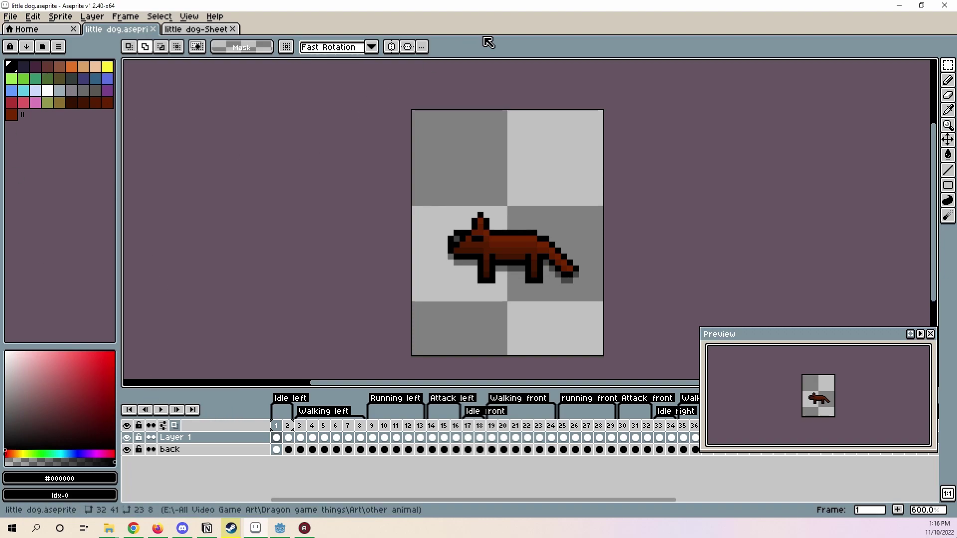
Undo the first frame's removal and save, and compare the full timeline with the exported sheet.
{"action": "key", "text": "ctrl+z"}
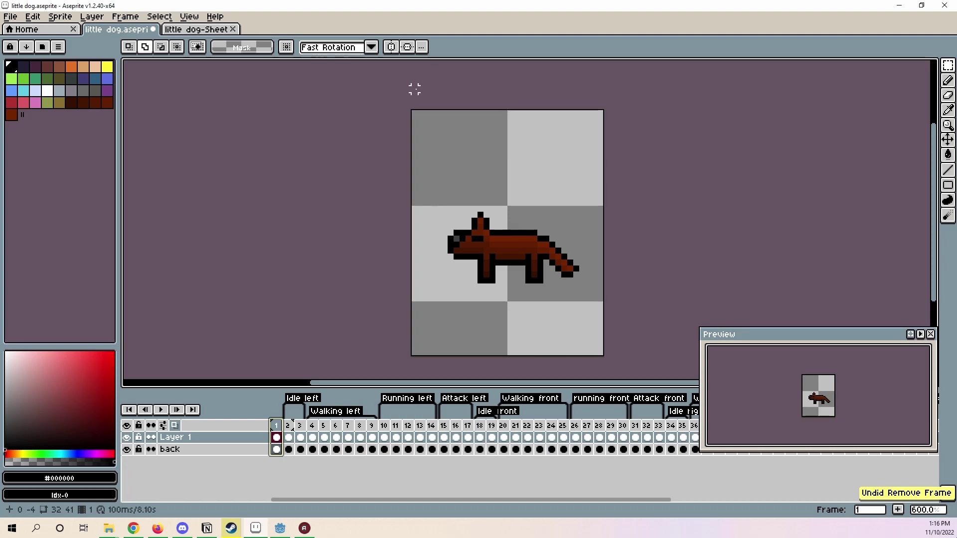
{"action": "key", "text": "ctrl+s"}
{"action": "left_click_drag", "start_coordinate": [423, 501], "coordinate": [922, 514]}
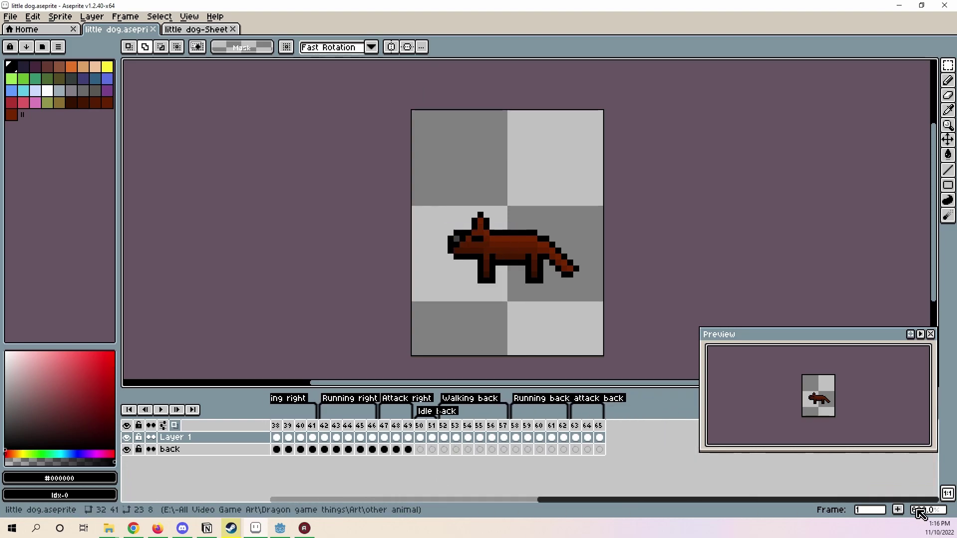
{"action": "left_click_drag", "start_coordinate": [781, 502], "coordinate": [160, 462]}
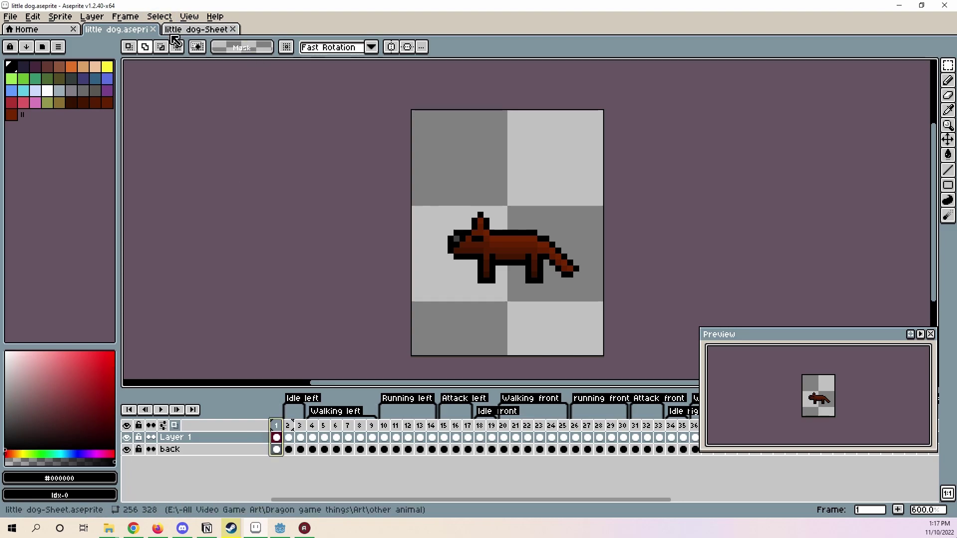
{"action": "left_click", "coordinate": [199, 29]}
{"action": "scroll", "coordinate": [624, 271], "scroll_direction": "up", "scroll_amount": 1}
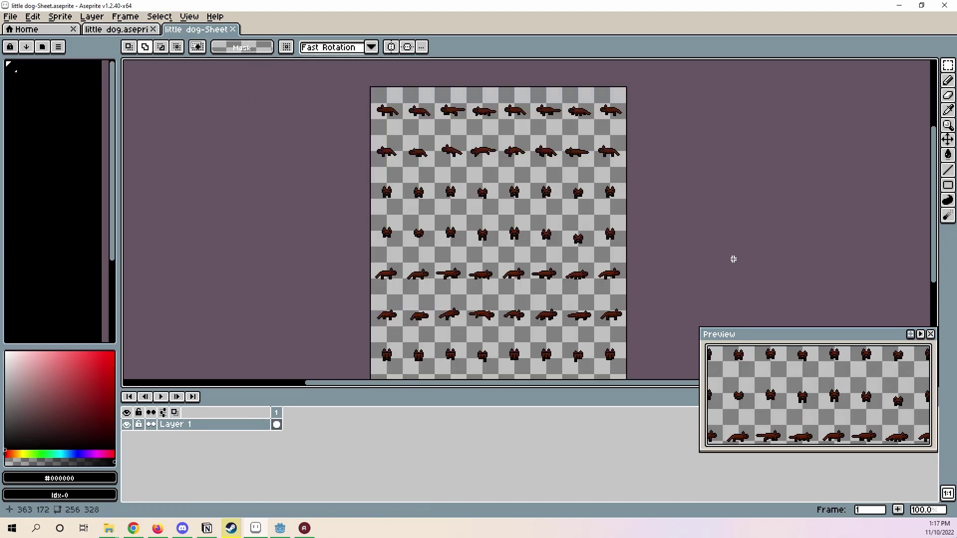
Delete the untagged first frame from the little dog timeline and save the file.
{"action": "left_click", "coordinate": [120, 28]}
{"action": "right_click", "coordinate": [276, 425]}
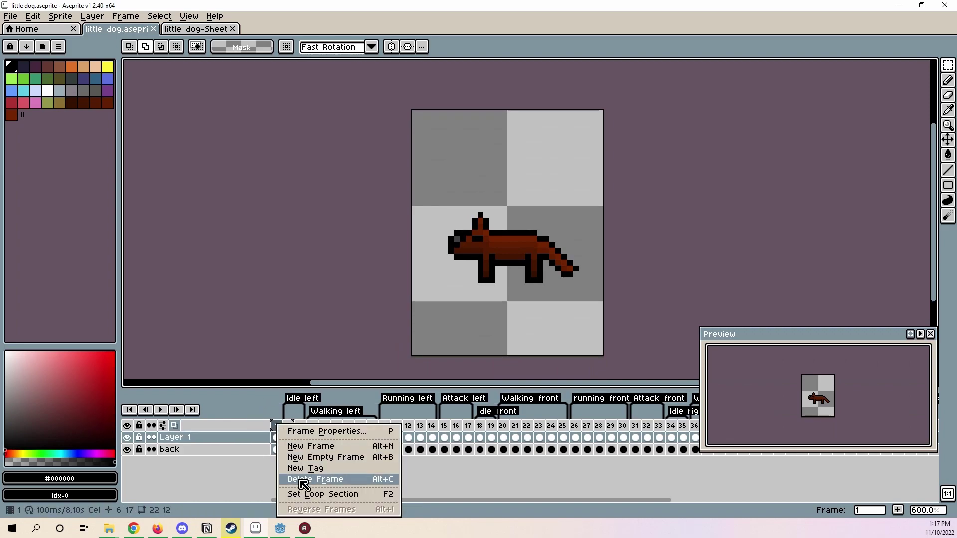
{"action": "left_click", "coordinate": [304, 480]}
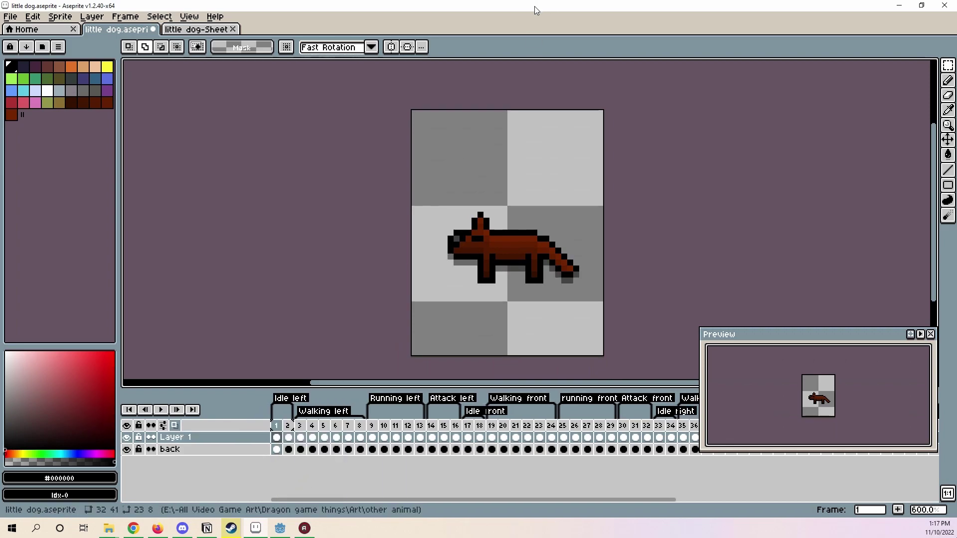
{"action": "key", "text": "ctrl+s"}
Save the exported sprite sheet as the PNG file "little dog-Sheet.png" in the "other animal" folder.
{"action": "left_click", "coordinate": [179, 29]}
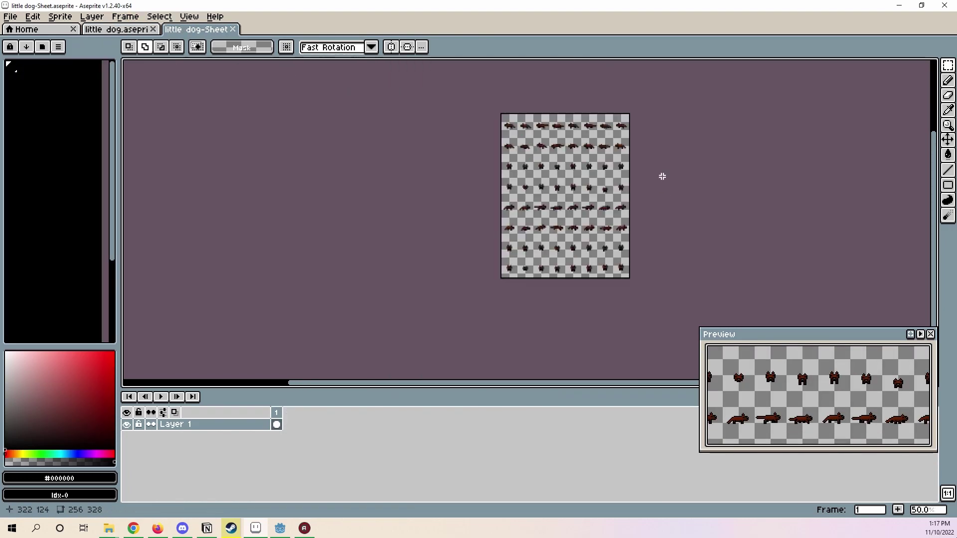
{"action": "scroll", "coordinate": [663, 191], "scroll_direction": "up", "scroll_amount": 1}
{"action": "left_click_drag", "start_coordinate": [673, 206], "coordinate": [625, 266]}
{"action": "scroll", "coordinate": [664, 221], "scroll_direction": "down", "scroll_amount": 1}
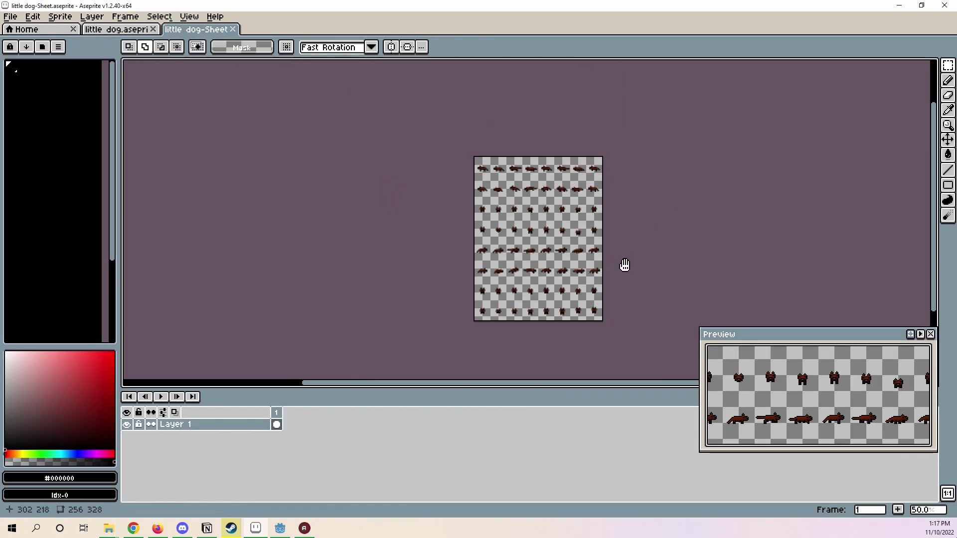
{"action": "key", "text": "ctrl+s"}
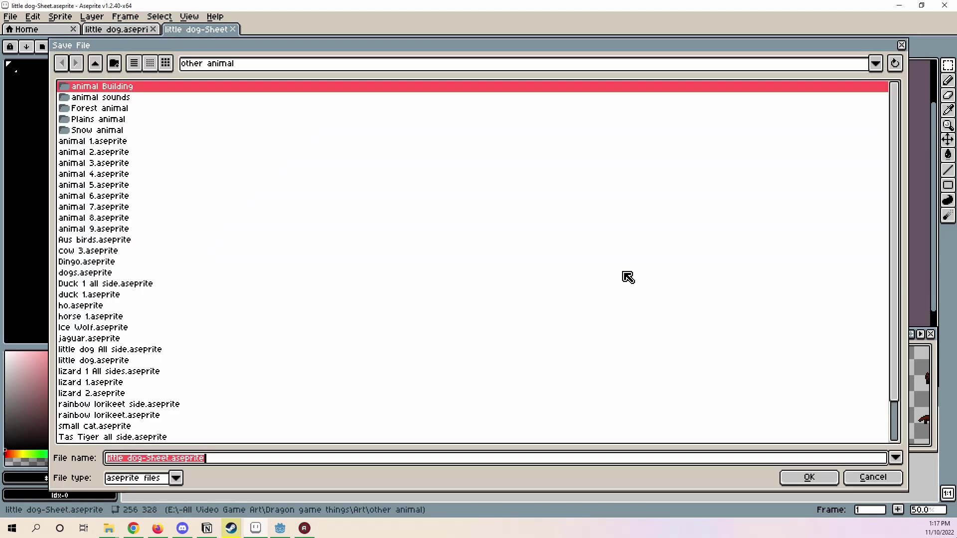
{"action": "left_click", "coordinate": [140, 480]}
{"action": "left_click", "coordinate": [136, 428]}
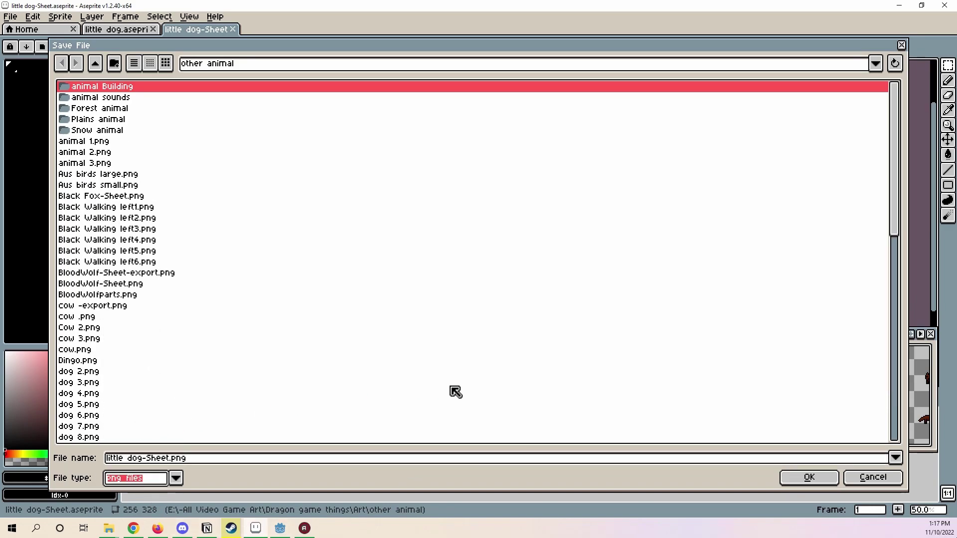
{"action": "scroll", "coordinate": [456, 393], "scroll_direction": "down", "scroll_amount": 5}
{"action": "scroll", "coordinate": [466, 406], "scroll_direction": "up", "scroll_amount": 5}
{"action": "left_click", "coordinate": [809, 478]}
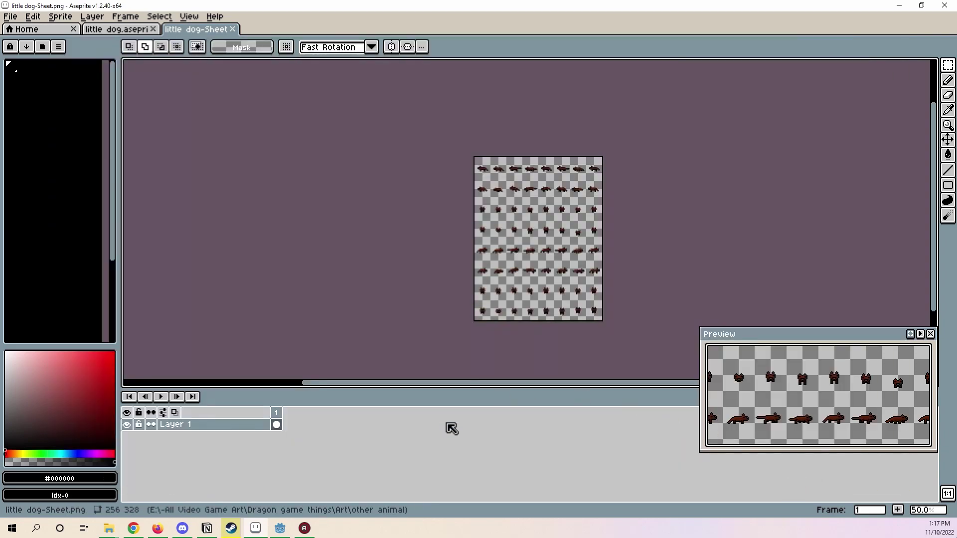
Switch to the Dragon Game project in Godot and bring up the main.tscn scene in the 2D view.
{"action": "mouse_move", "coordinate": [280, 529]}
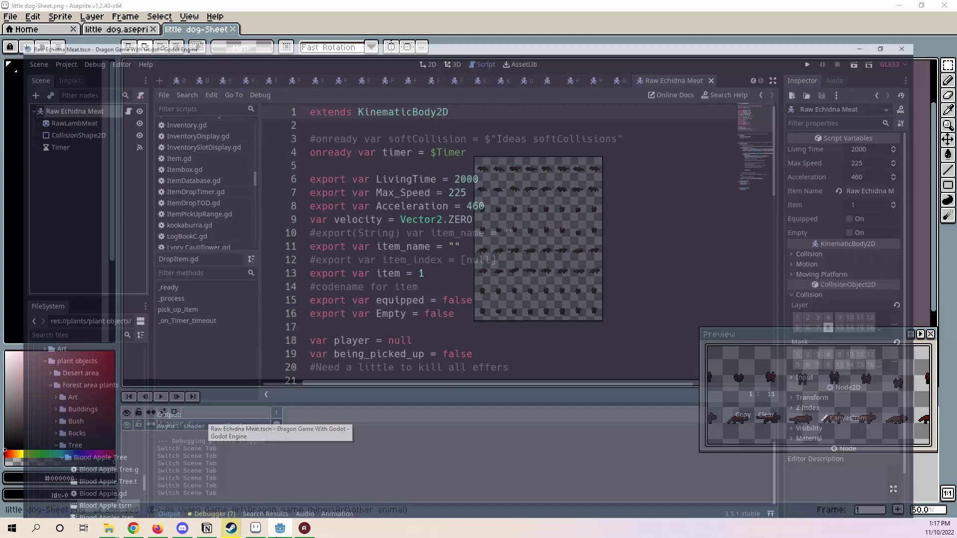
{"action": "left_click", "coordinate": [285, 474]}
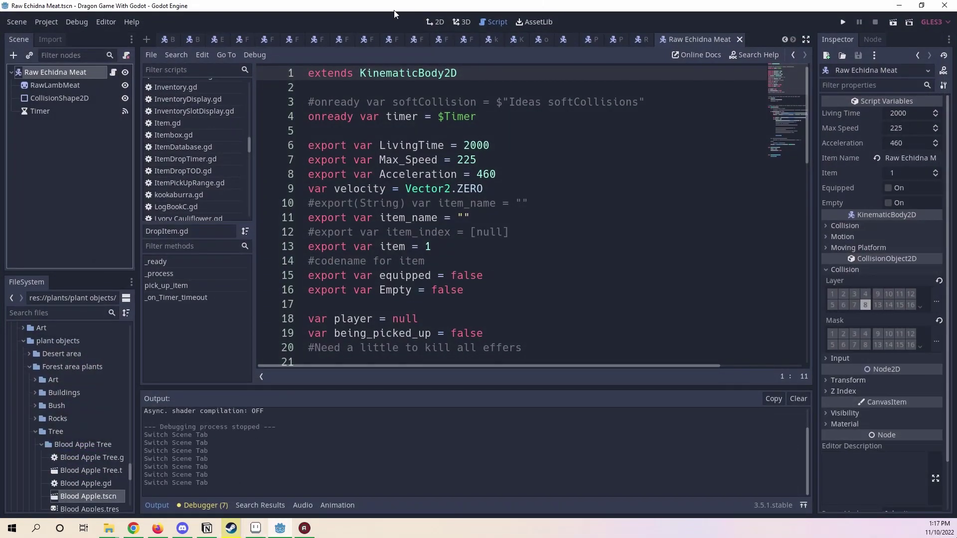
{"action": "left_click", "coordinate": [433, 21]}
{"action": "scroll", "coordinate": [290, 36], "scroll_direction": "down", "scroll_amount": 1}
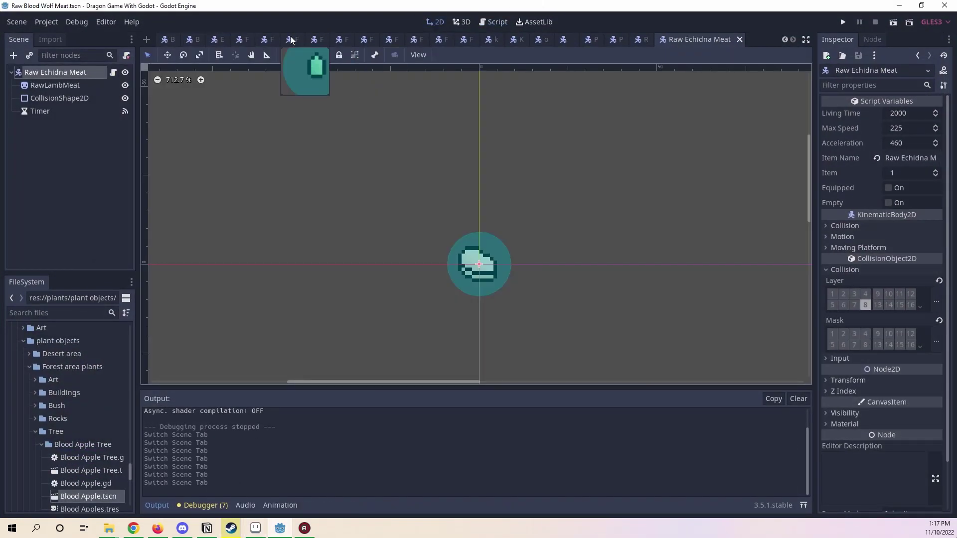
{"action": "scroll", "coordinate": [290, 35], "scroll_direction": "down", "scroll_amount": 3}
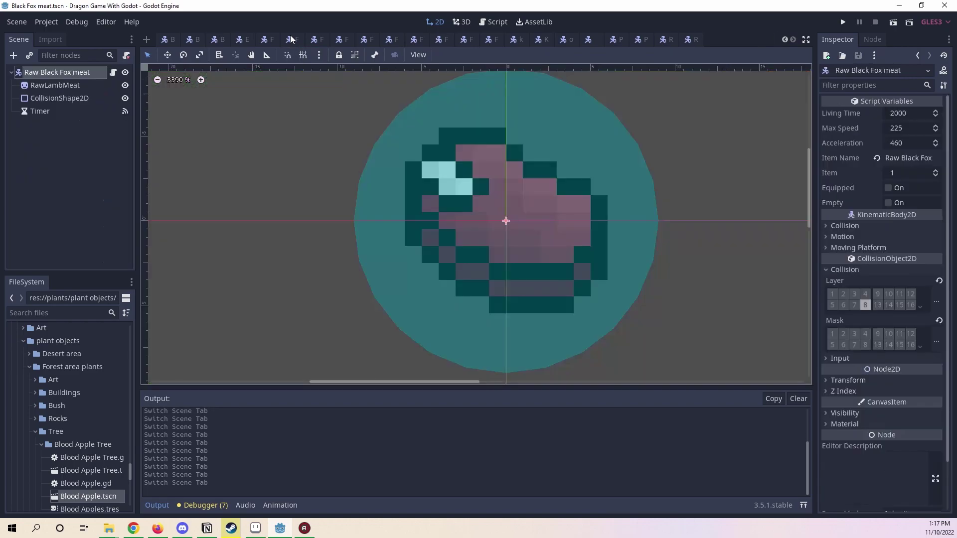
{"action": "scroll", "coordinate": [290, 35], "scroll_direction": "down", "scroll_amount": 1}
{"action": "scroll", "coordinate": [399, 192], "scroll_direction": "down", "scroll_amount": 3}
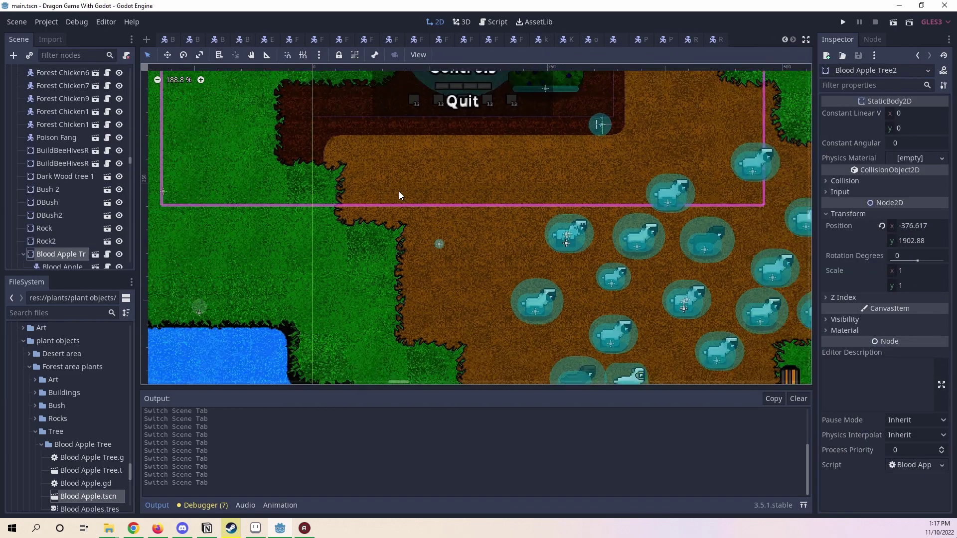
Delete the small node on the grass just beside the dirt area in the main scene.
{"action": "scroll", "coordinate": [410, 190], "scroll_direction": "down", "scroll_amount": 4}
{"action": "scroll", "coordinate": [516, 274], "scroll_direction": "up", "scroll_amount": 8}
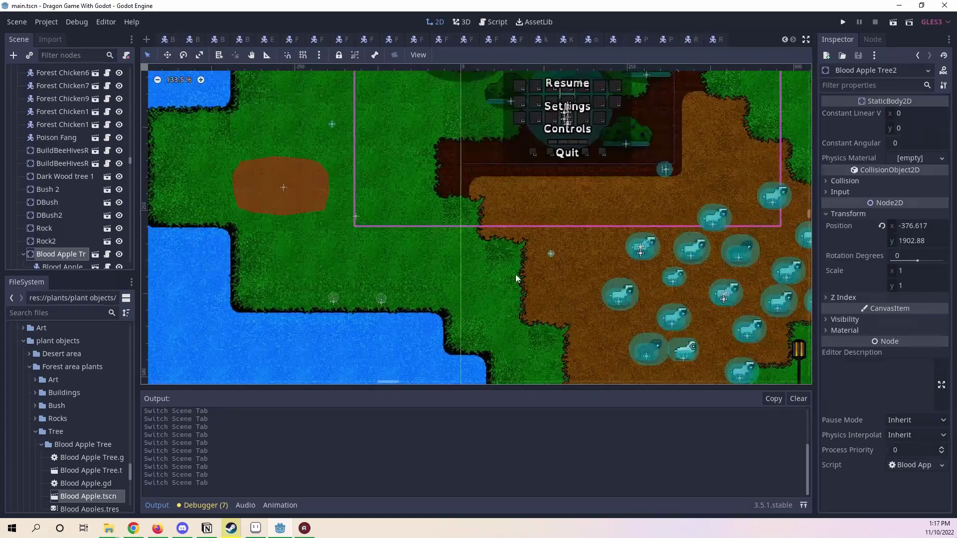
{"action": "left_click", "coordinate": [551, 254]}
{"action": "left_click_drag", "start_coordinate": [551, 254], "coordinate": [533, 258]}
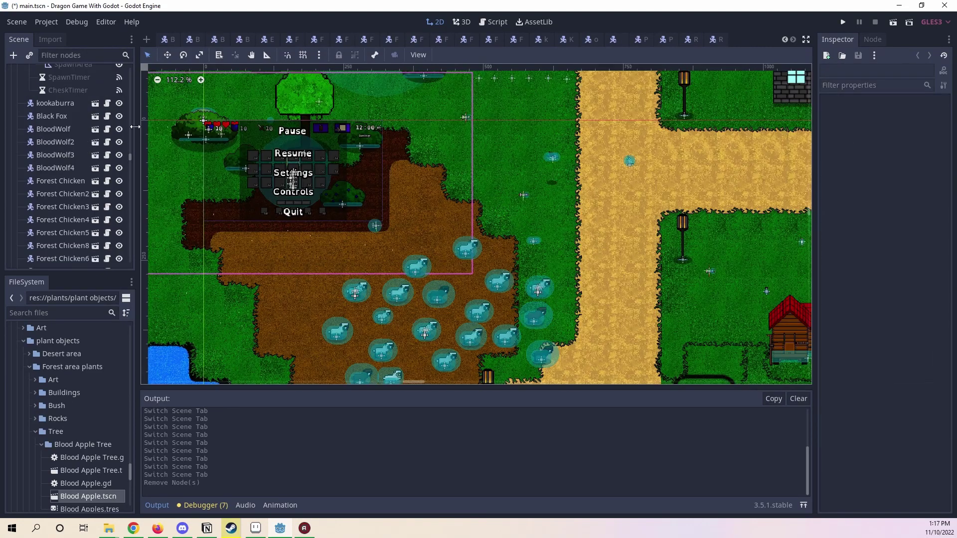
Collapse the PlayerThings branch in the scene tree, and inspect the YSort node with its children expanded.
{"action": "left_click_drag", "start_coordinate": [130, 162], "coordinate": [144, 43]}
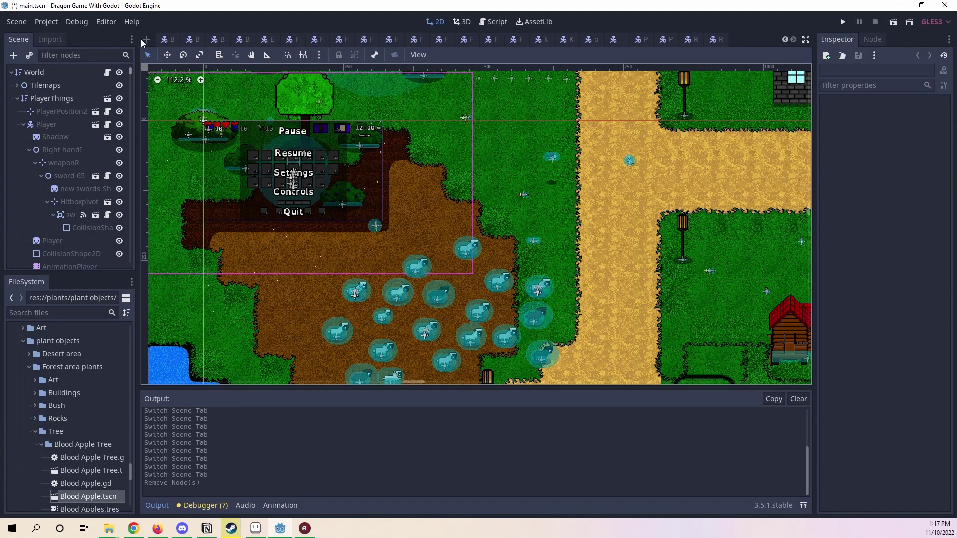
{"action": "left_click", "coordinate": [18, 98]}
{"action": "left_click", "coordinate": [18, 113]}
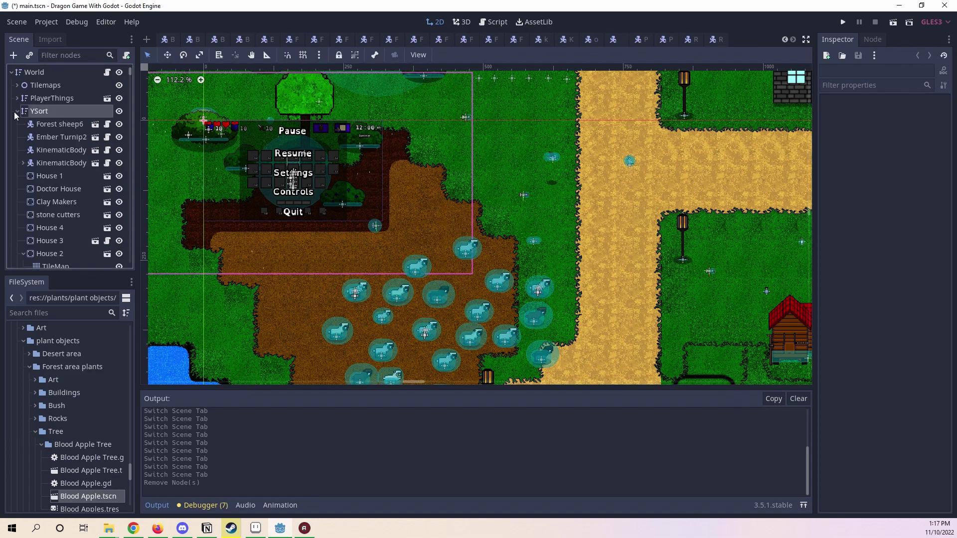
{"action": "double_click", "coordinate": [24, 111]}
{"action": "left_click", "coordinate": [18, 111]}
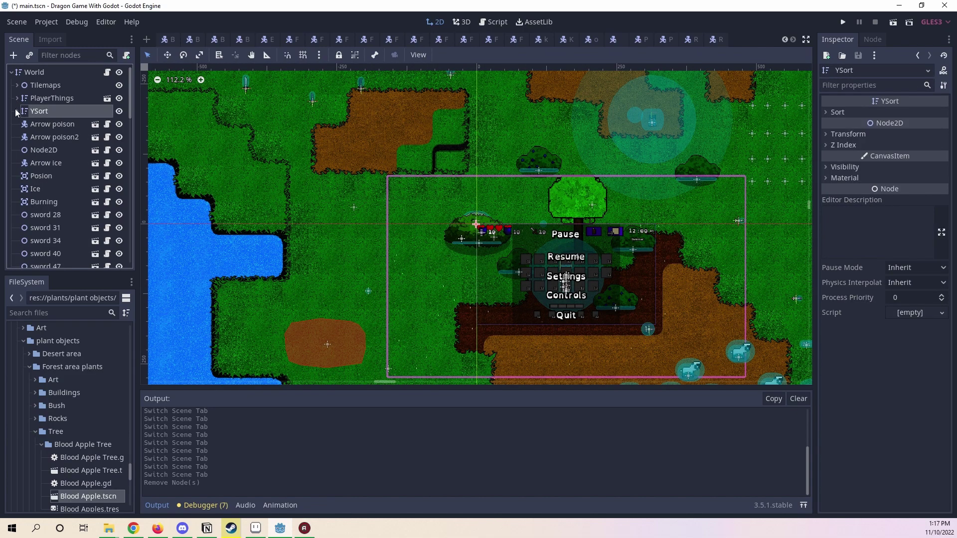
{"action": "left_click", "coordinate": [17, 112]}
Inspect the World root node's properties and look over the map around the dirt area, road and red cabin.
{"action": "left_click", "coordinate": [49, 75]}
{"action": "left_click_drag", "start_coordinate": [681, 199], "coordinate": [411, 144]}
{"action": "scroll", "coordinate": [410, 143], "scroll_direction": "down", "scroll_amount": 3}
{"action": "left_click_drag", "start_coordinate": [536, 218], "coordinate": [438, 183]}
{"action": "scroll", "coordinate": [465, 171], "scroll_direction": "down", "scroll_amount": 4}
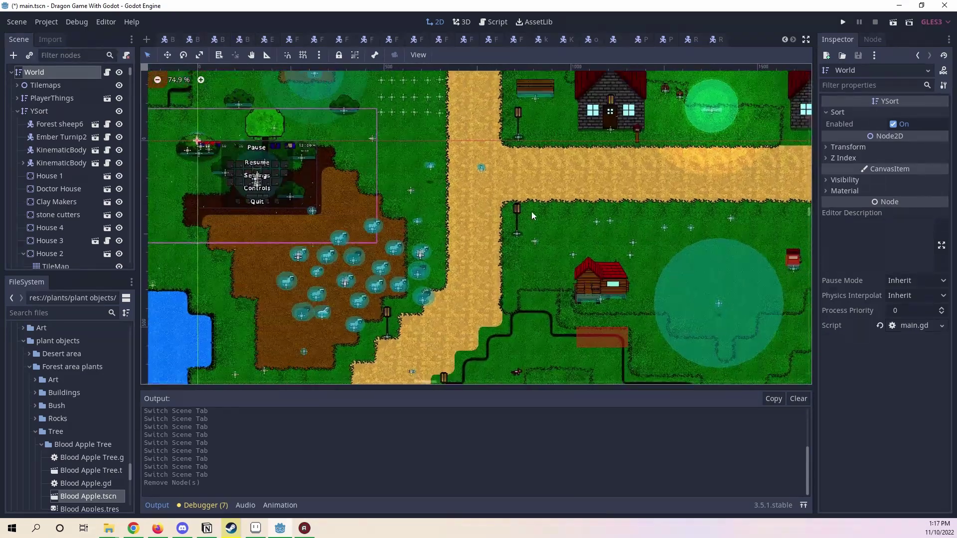
{"action": "left_click_drag", "start_coordinate": [510, 209], "coordinate": [494, 137]}
{"action": "scroll", "coordinate": [494, 137], "scroll_direction": "down", "scroll_amount": 3}
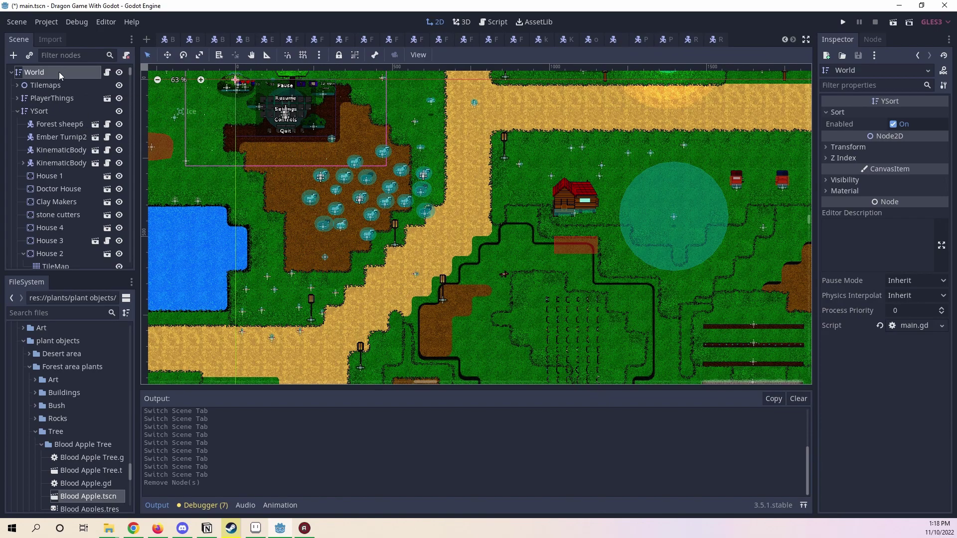
Expand the Tilemaps node, try a Z Index of 0 on it, and set the Z Index back to -1.
{"action": "left_click", "coordinate": [18, 86]}
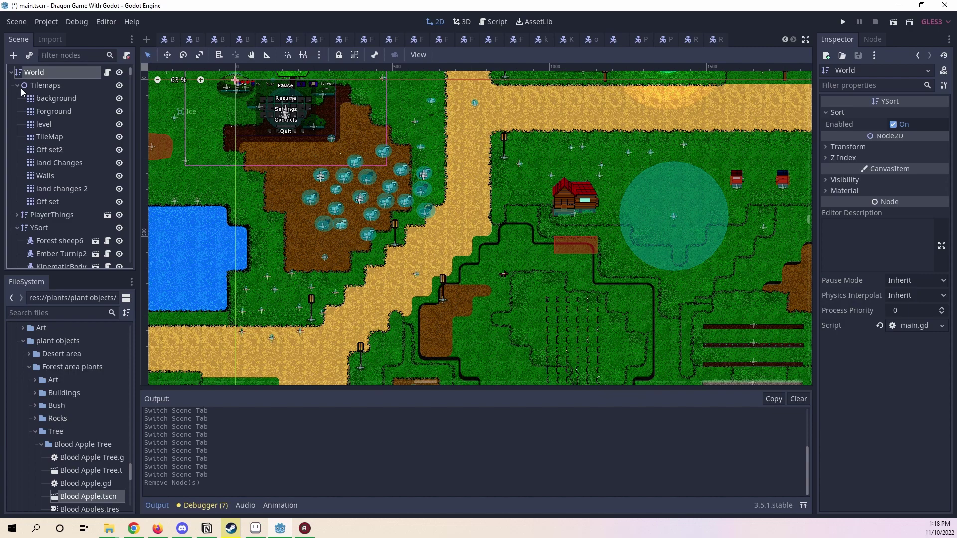
{"action": "left_click", "coordinate": [47, 85]}
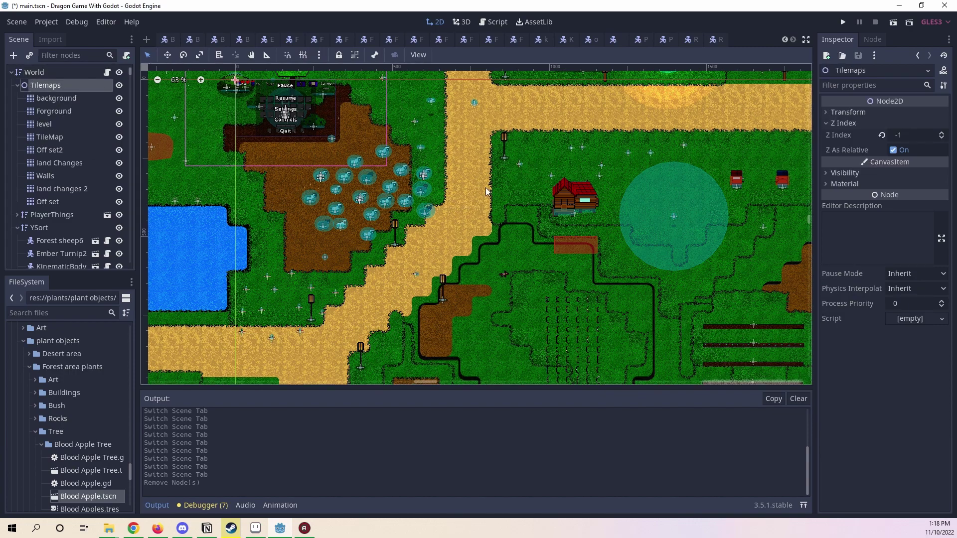
{"action": "scroll", "coordinate": [615, 237], "scroll_direction": "up", "scroll_amount": 2}
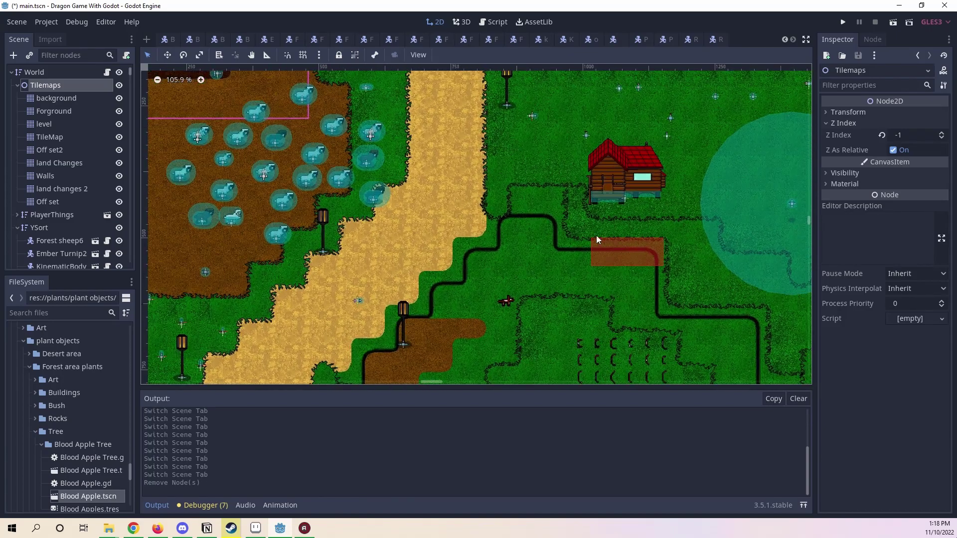
{"action": "scroll", "coordinate": [444, 205], "scroll_direction": "up", "scroll_amount": 1}
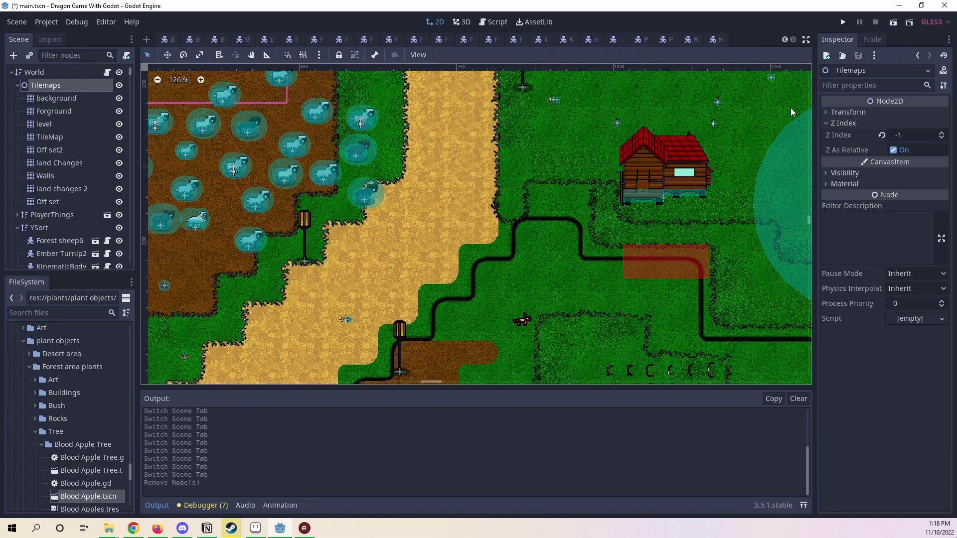
{"action": "left_click", "coordinate": [882, 136]}
{"action": "left_click", "coordinate": [900, 135]}
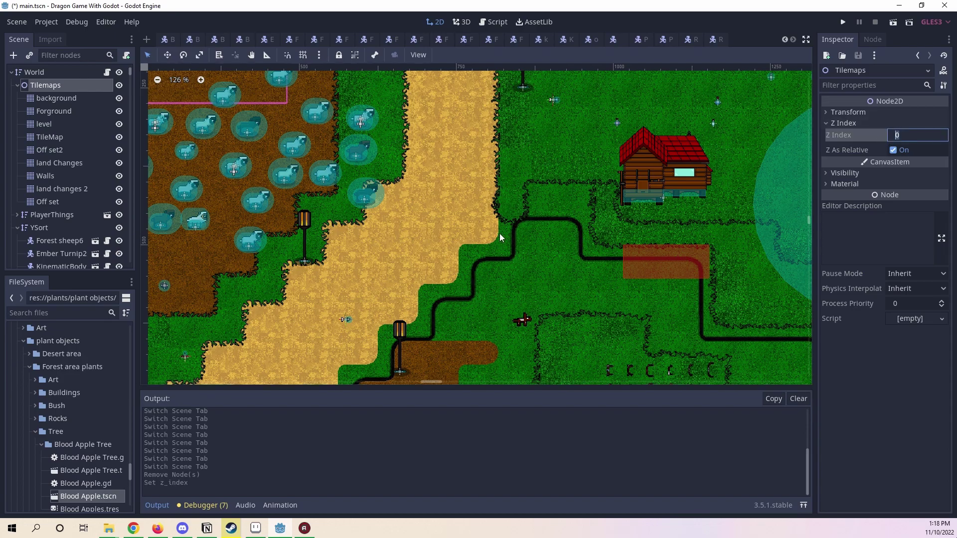
{"action": "scroll", "coordinate": [501, 237], "scroll_direction": "down", "scroll_amount": 7}
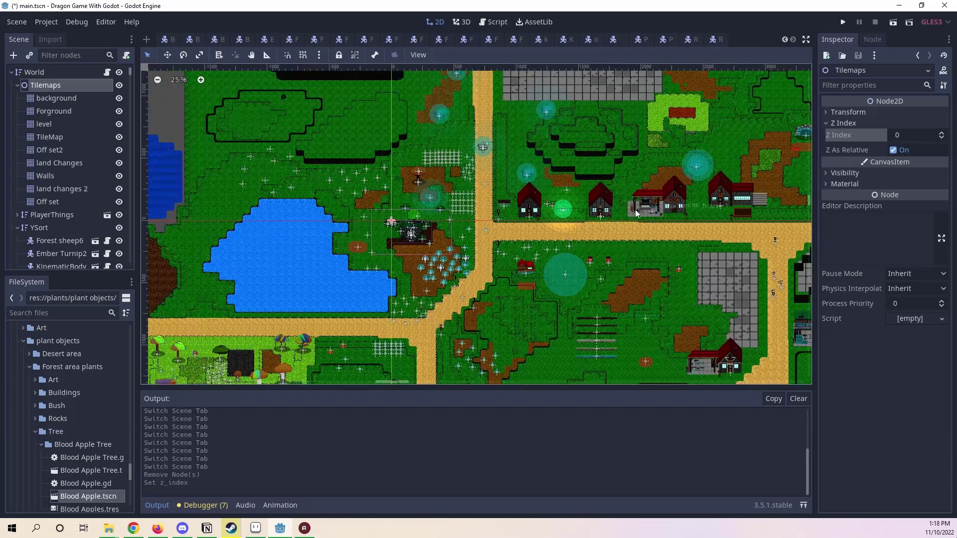
{"action": "left_click", "coordinate": [942, 142]}
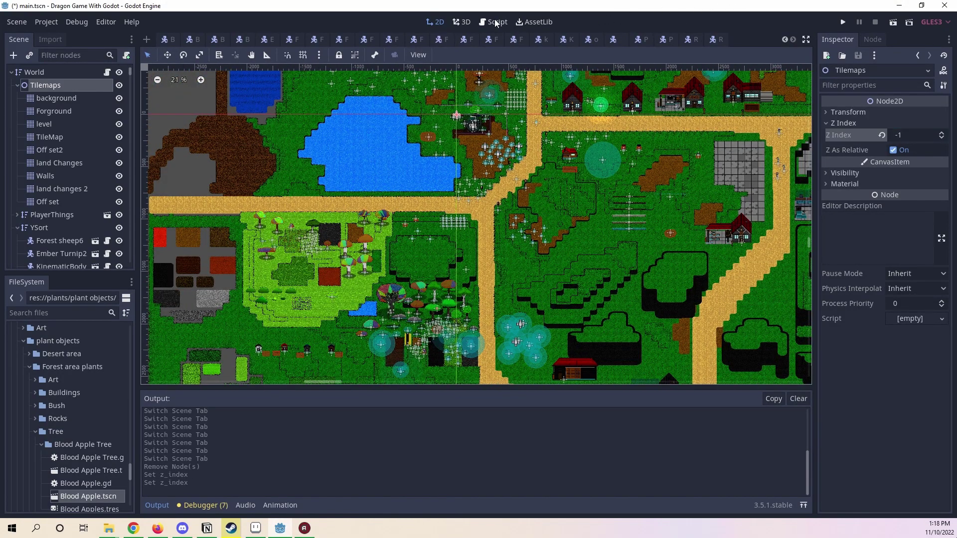
Save the main scene and inspect the properties of the background and Forground tilemaps and their Tilemaps parent.
{"action": "key", "text": "ctrl+s"}
{"action": "left_click", "coordinate": [43, 100]}
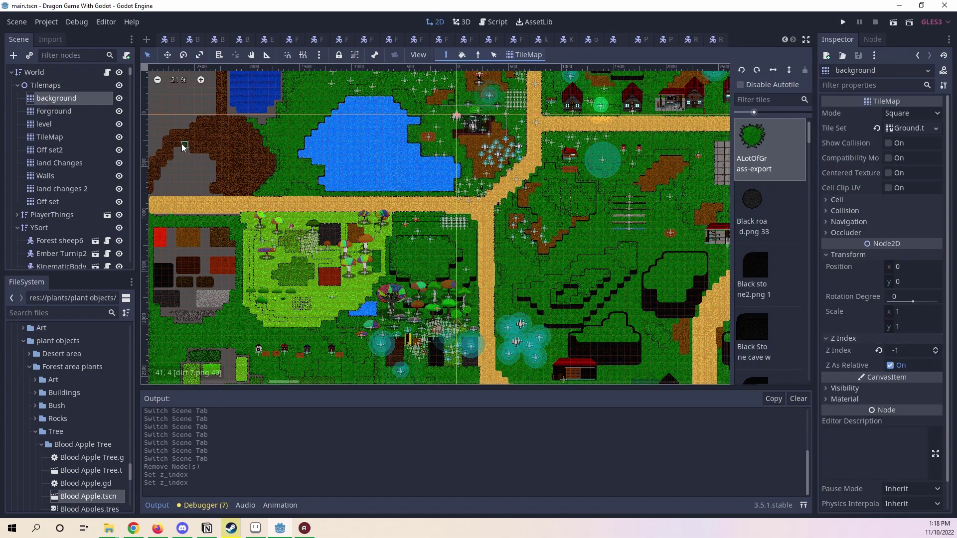
{"action": "left_click", "coordinate": [49, 112]}
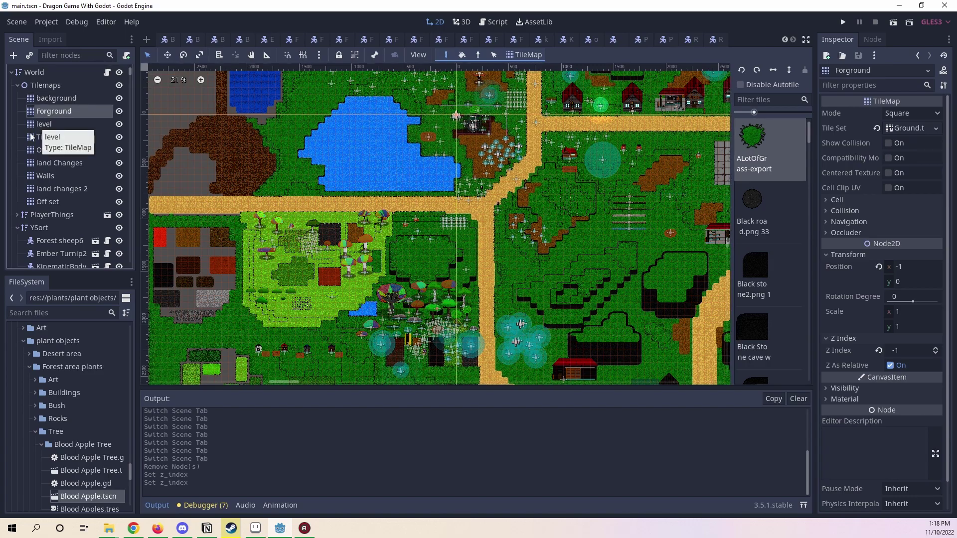
{"action": "left_click", "coordinate": [58, 87]}
Close the Output log and examine the map's terrain layers around the road, houses and dirt area.
{"action": "scroll", "coordinate": [486, 200], "scroll_direction": "up", "scroll_amount": 8}
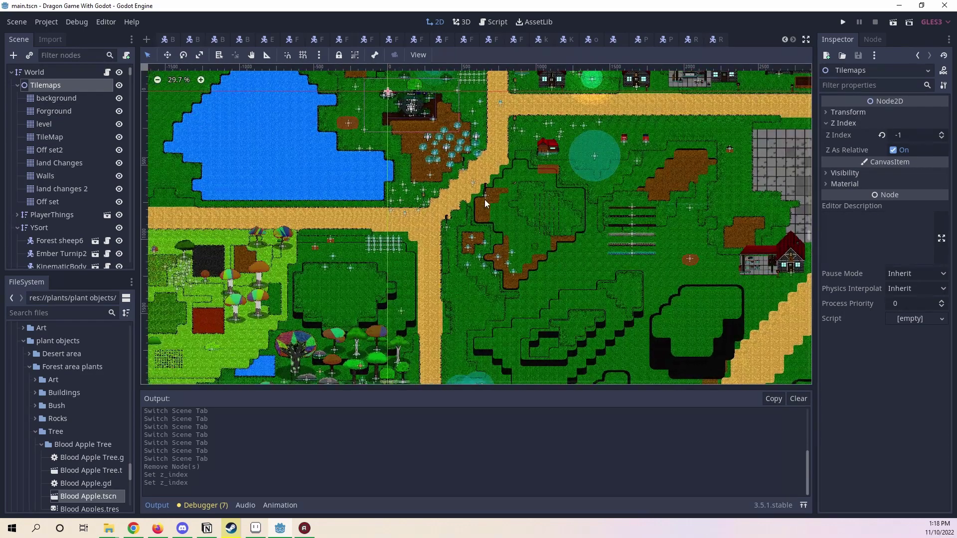
{"action": "scroll", "coordinate": [486, 204], "scroll_direction": "up", "scroll_amount": 2}
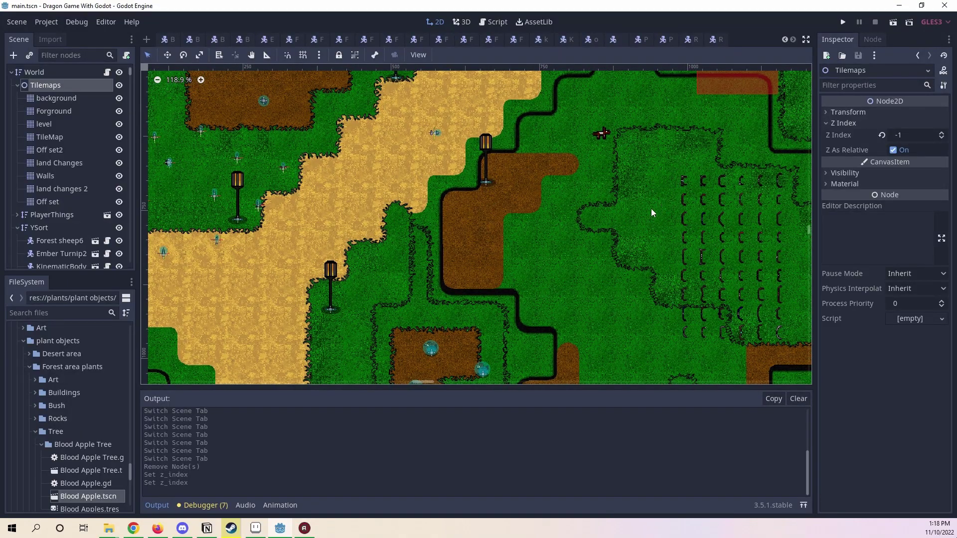
{"action": "scroll", "coordinate": [652, 208], "scroll_direction": "down", "scroll_amount": 8}
{"action": "left_click_drag", "start_coordinate": [596, 95], "coordinate": [510, 224]}
{"action": "scroll", "coordinate": [440, 349], "scroll_direction": "down", "scroll_amount": 6}
{"action": "scroll", "coordinate": [524, 131], "scroll_direction": "up", "scroll_amount": 6}
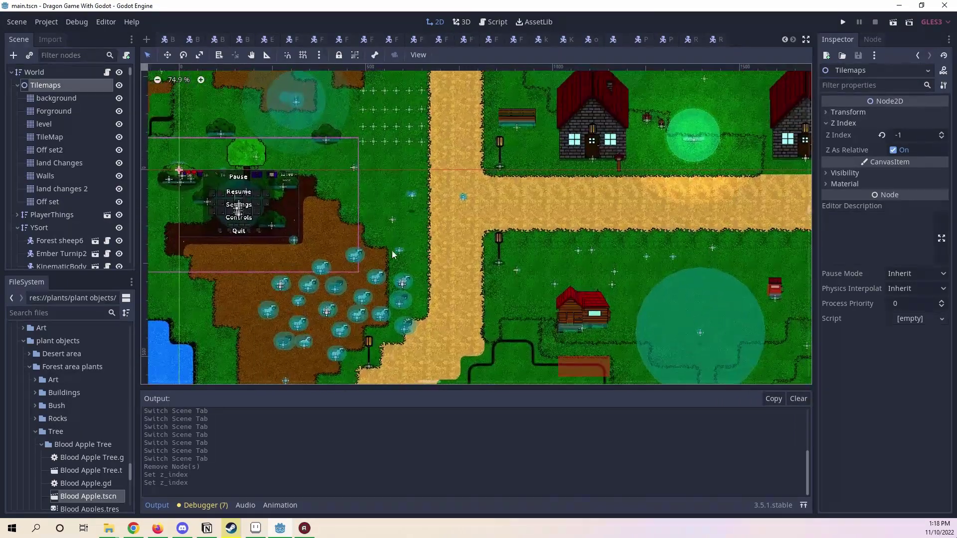
{"action": "left_click_drag", "start_coordinate": [392, 250], "coordinate": [477, 248]}
{"action": "left_click", "coordinate": [162, 512]}
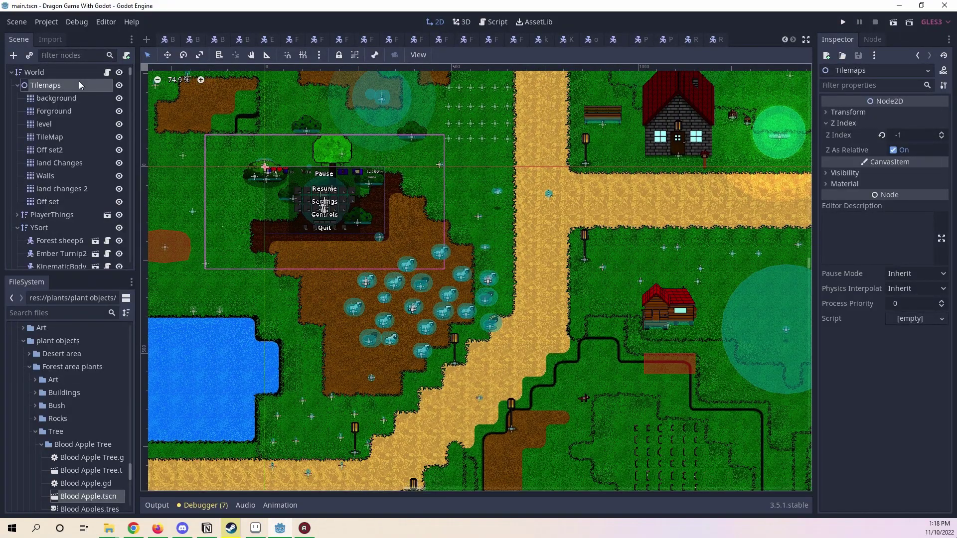
{"action": "left_click_drag", "start_coordinate": [686, 232], "coordinate": [626, 306]}
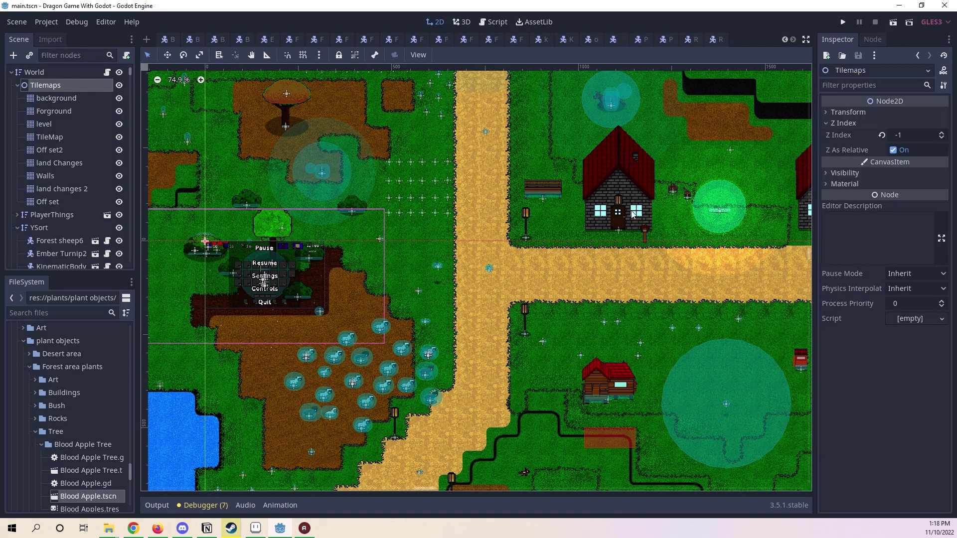
{"action": "scroll", "coordinate": [567, 244], "scroll_direction": "up", "scroll_amount": 1}
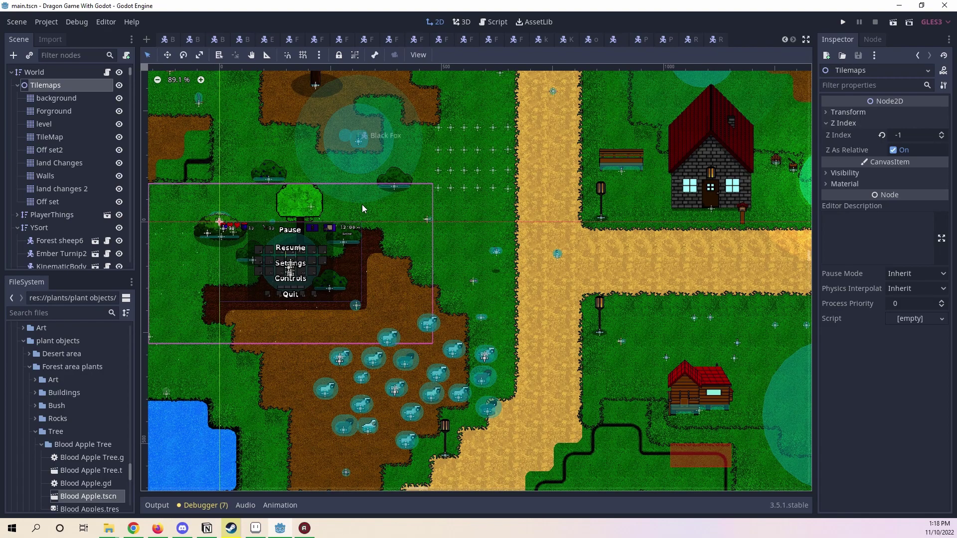
Try a Z Index of 0 on the background tilemap, set it back to -1 and save the scene.
{"action": "left_click", "coordinate": [46, 97]}
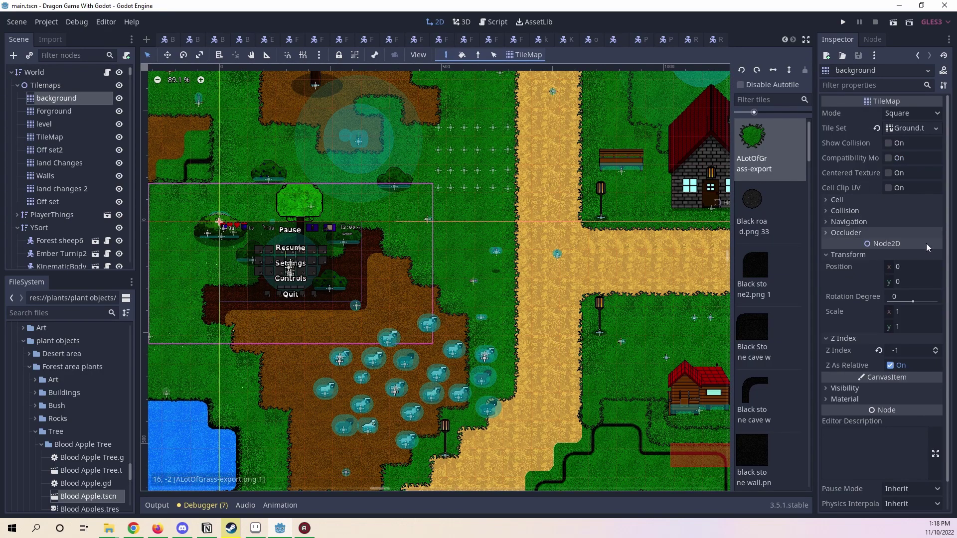
{"action": "left_click", "coordinate": [879, 350]}
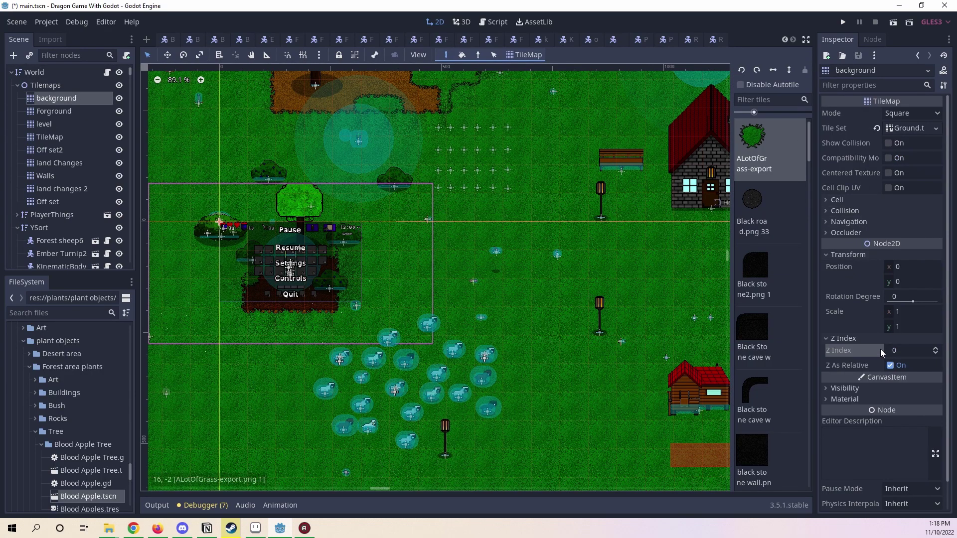
{"action": "left_click", "coordinate": [912, 351]}
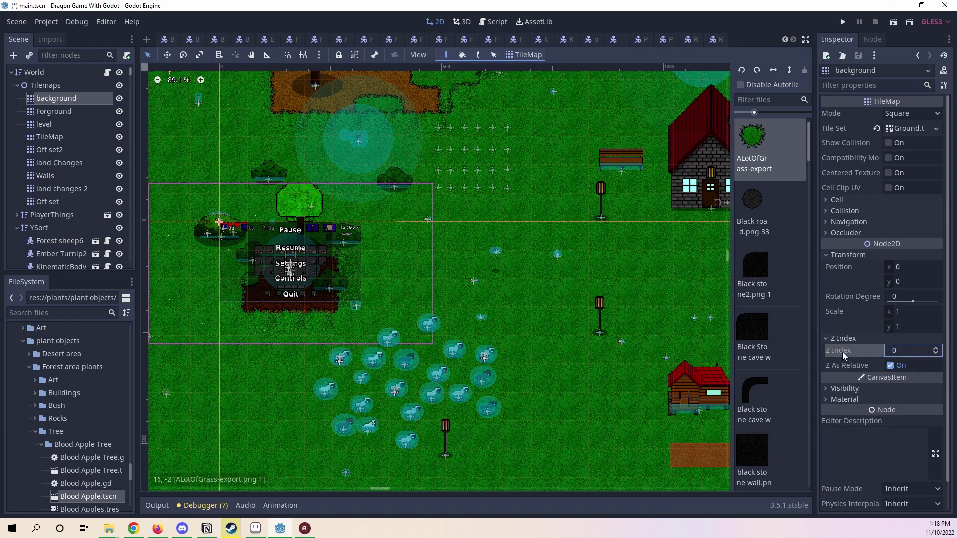
{"action": "scroll", "coordinate": [504, 245], "scroll_direction": "down", "scroll_amount": 2}
{"action": "scroll", "coordinate": [508, 249], "scroll_direction": "down", "scroll_amount": 3}
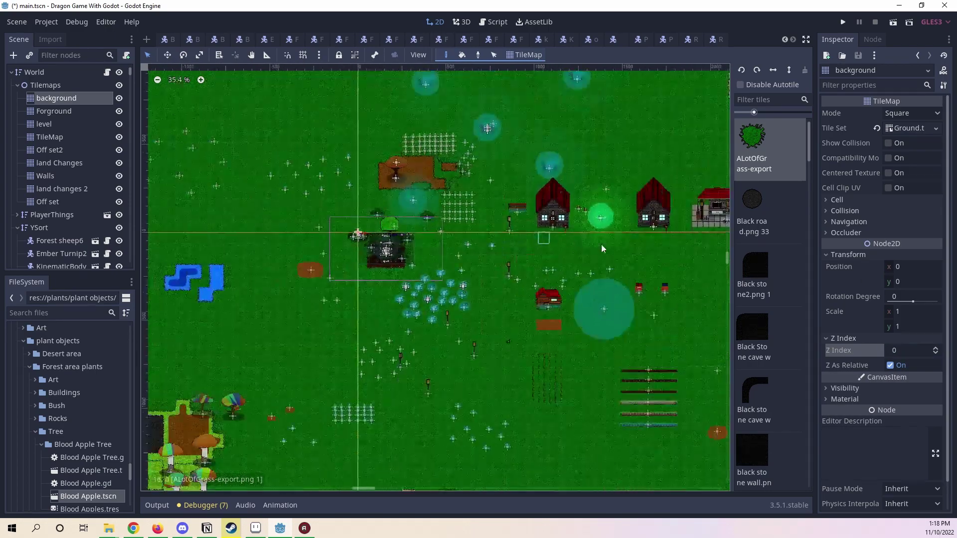
{"action": "left_click", "coordinate": [935, 354]}
{"action": "scroll", "coordinate": [540, 226], "scroll_direction": "down", "scroll_amount": 2}
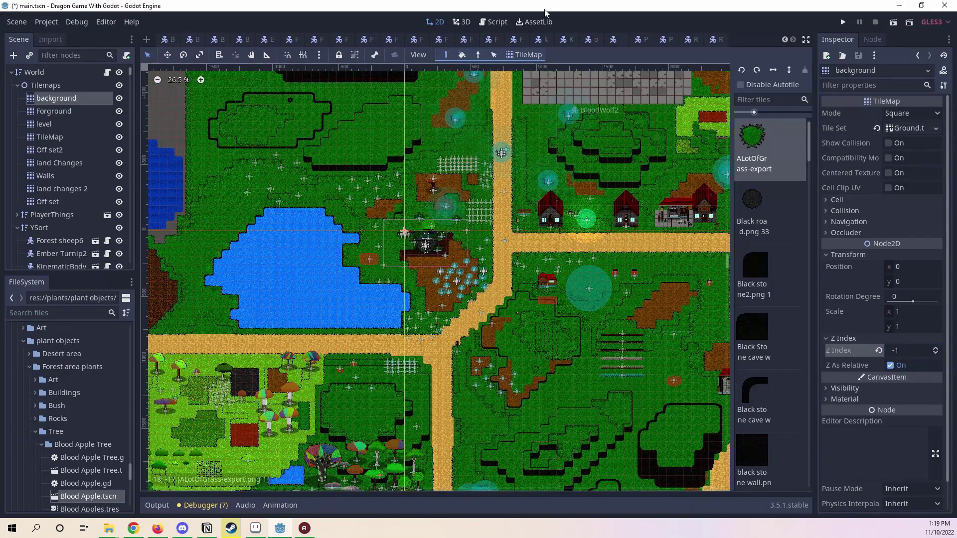
{"action": "key", "text": "ctrl+s"}
Check the Tilemaps node's Z Index, and try switching Z As Relative off and back on for the background tilemap.
{"action": "left_click", "coordinate": [71, 89]}
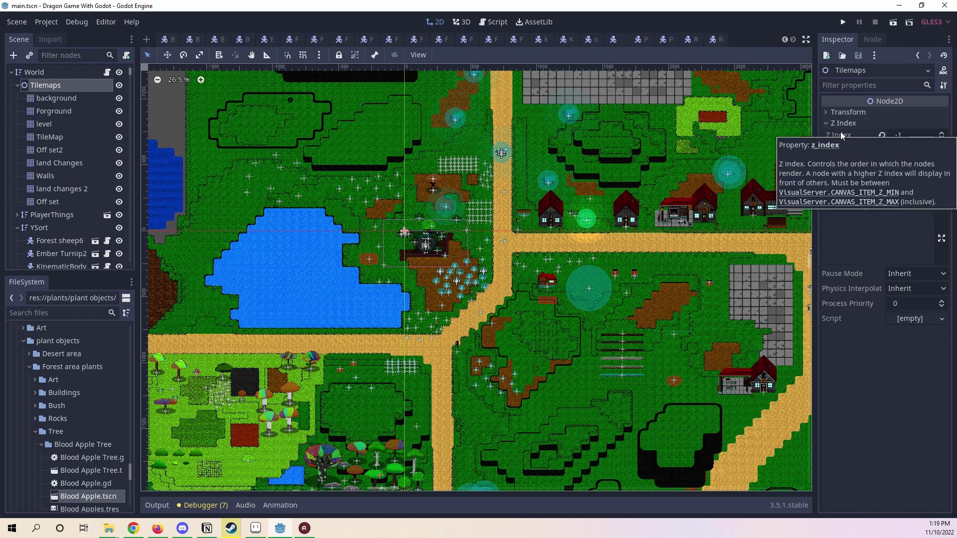
{"action": "left_click", "coordinate": [76, 98]}
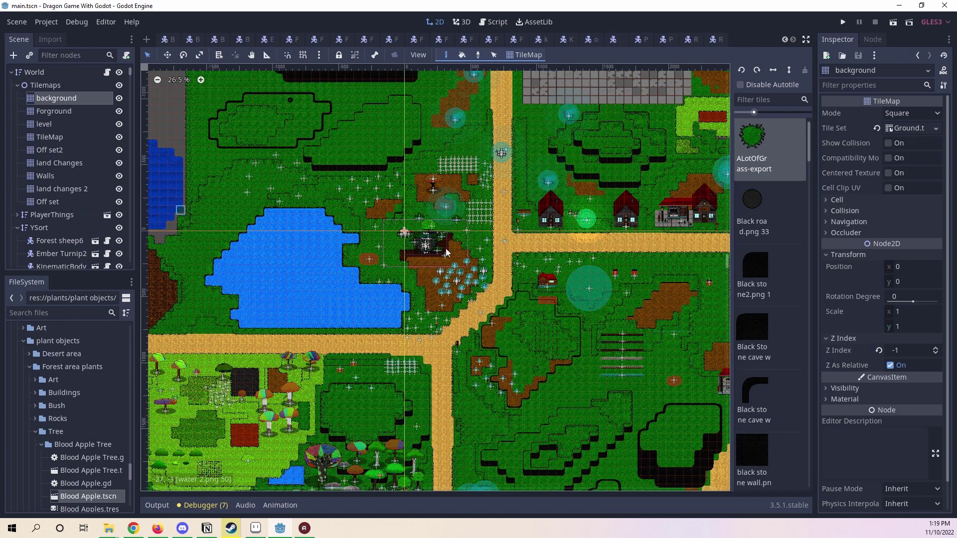
{"action": "left_click", "coordinate": [896, 368]}
{"action": "left_click", "coordinate": [895, 368]}
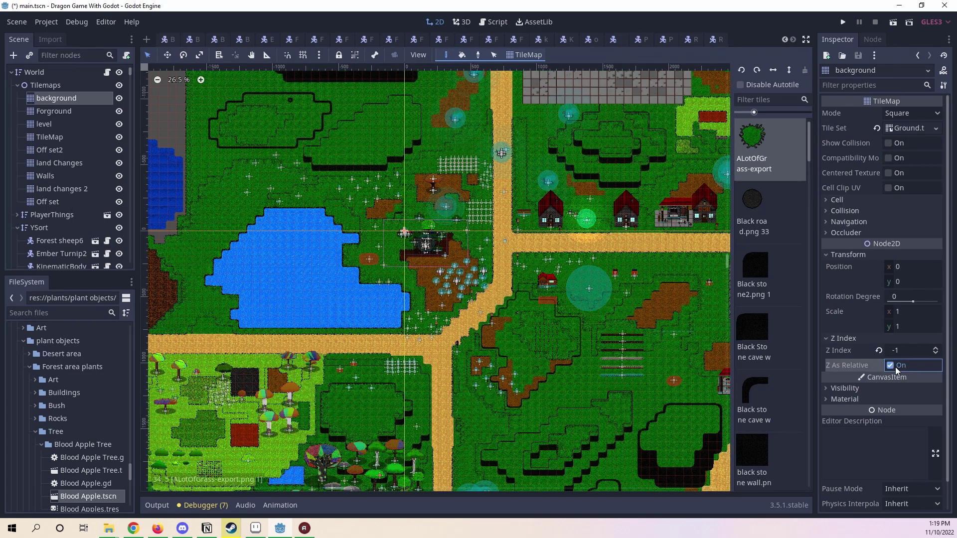
{"action": "left_click", "coordinate": [895, 368]}
{"action": "left_click", "coordinate": [889, 369]}
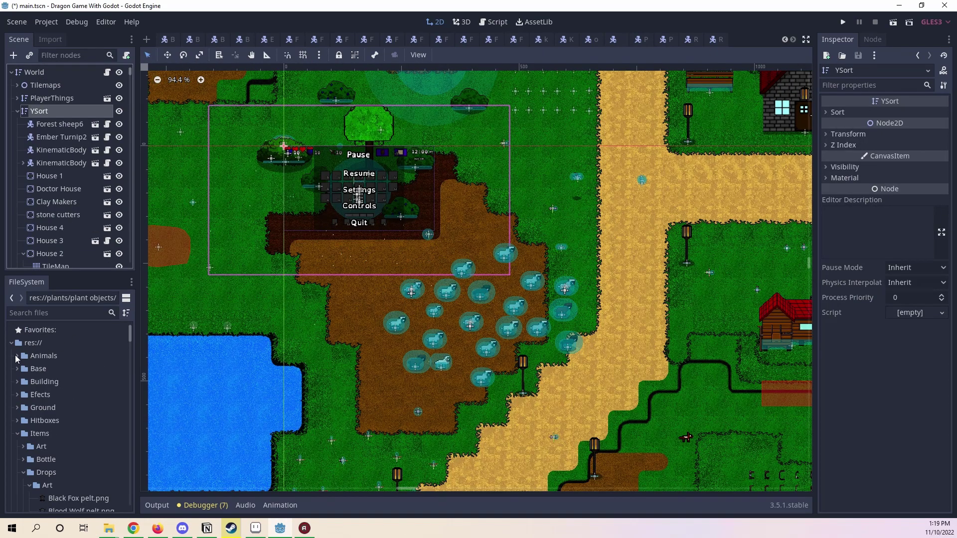
Expand the Animals and Dark Wood Forest folders in the project files and look inside the farm folder.
{"action": "left_click", "coordinate": [17, 356]}
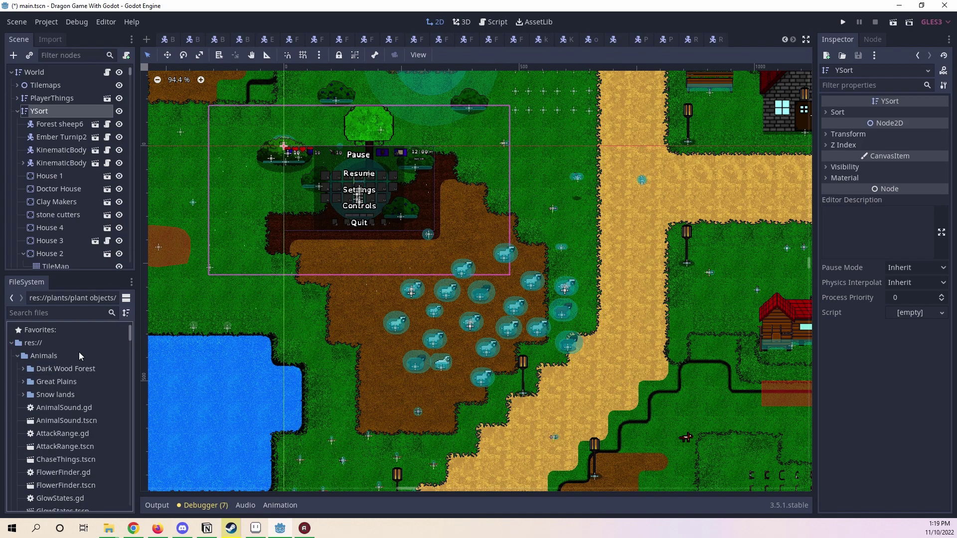
{"action": "left_click", "coordinate": [22, 369]}
{"action": "left_click", "coordinate": [21, 366]}
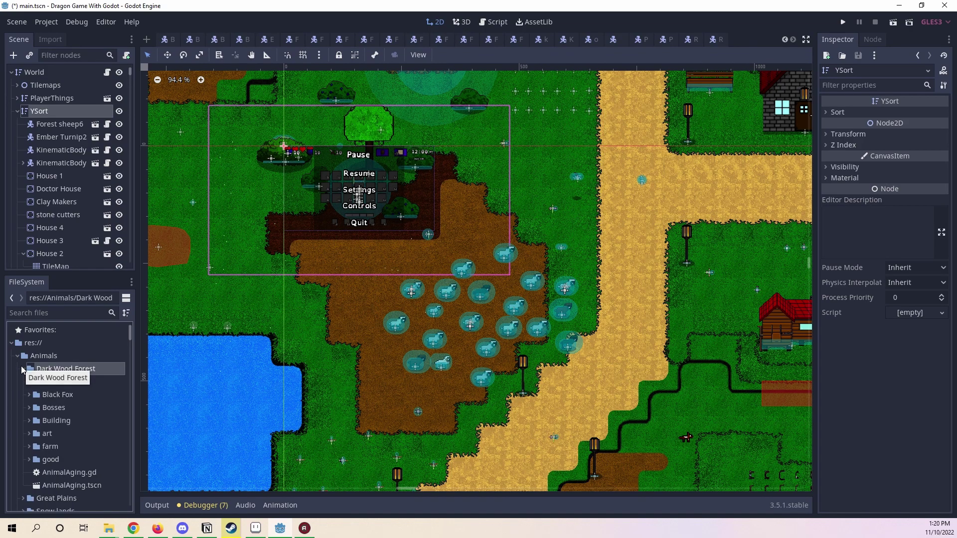
{"action": "left_click", "coordinate": [30, 445]}
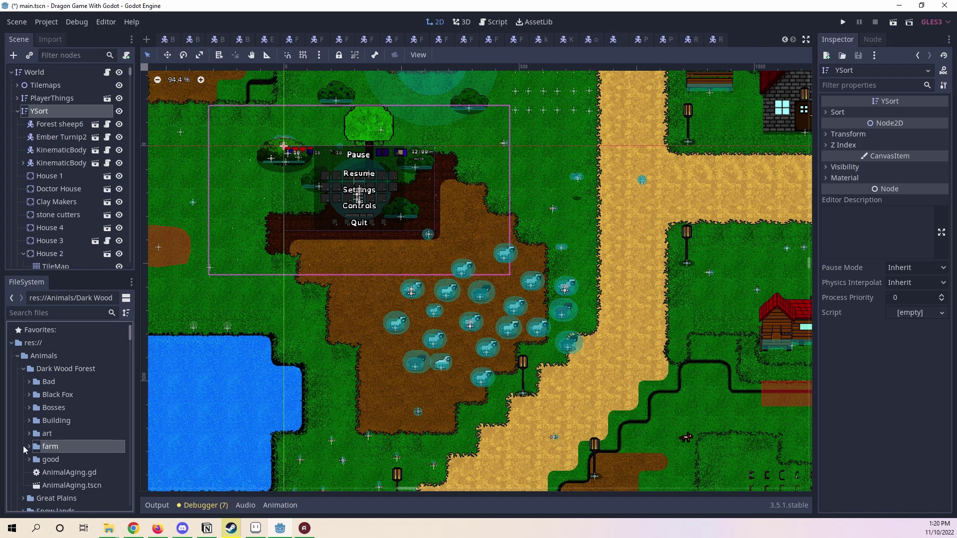
{"action": "left_click", "coordinate": [23, 446]}
{"action": "scroll", "coordinate": [71, 437], "scroll_direction": "down", "scroll_amount": 2}
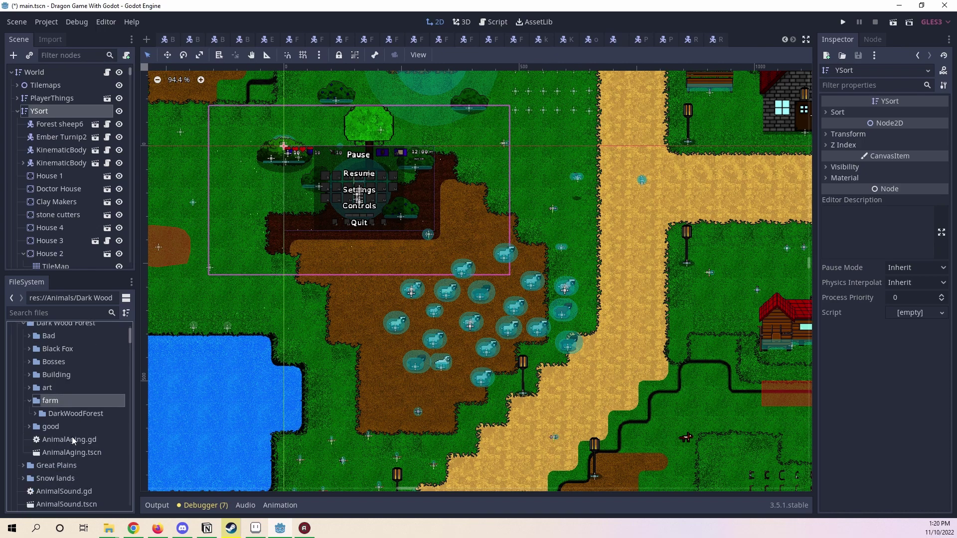
Check farm's DarkWoodForest subfolder, collapse farm and expand the good animals folder.
{"action": "left_click", "coordinate": [39, 413]}
{"action": "left_click", "coordinate": [37, 412]}
{"action": "left_click", "coordinate": [38, 412]}
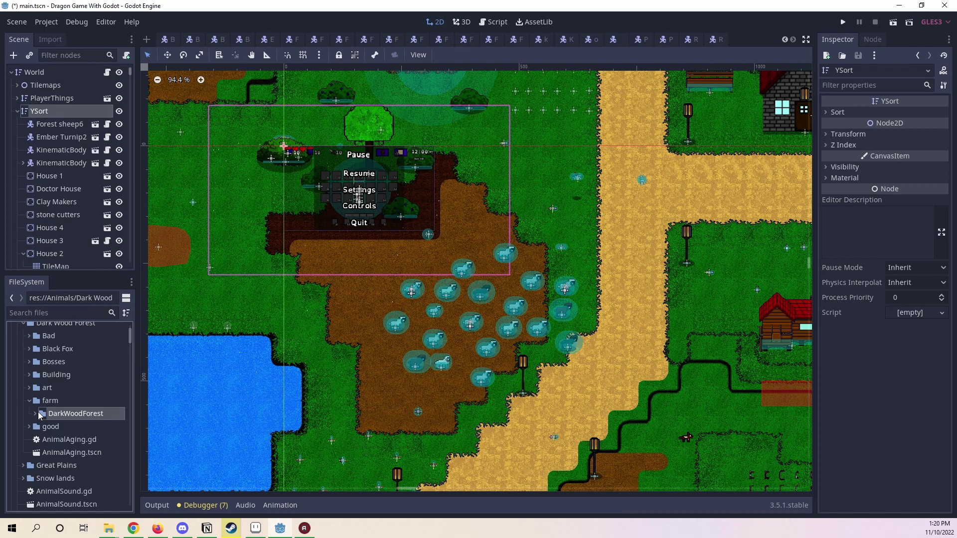
{"action": "left_click", "coordinate": [29, 425]}
{"action": "left_click", "coordinate": [29, 424]}
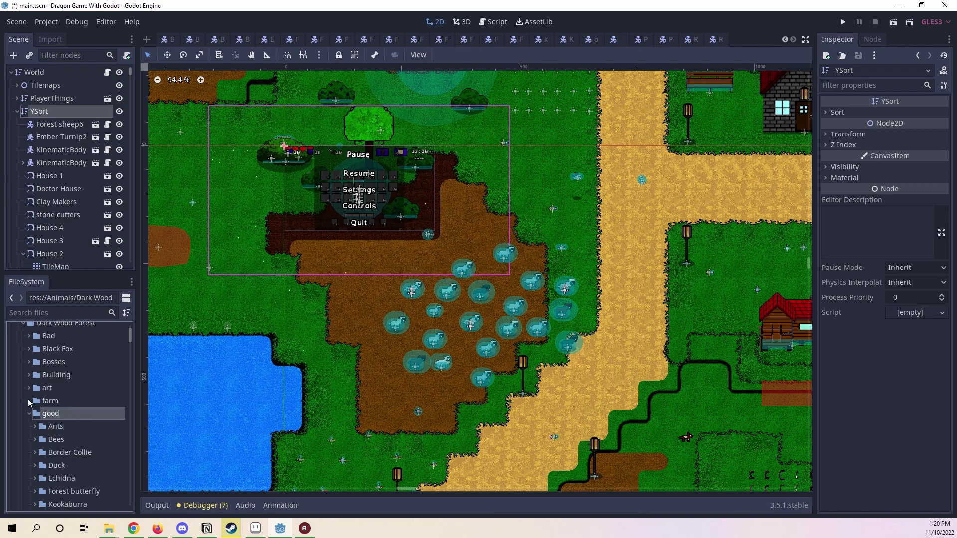
Create a new folder named Little Dog inside the good animals folder.
{"action": "scroll", "coordinate": [80, 432], "scroll_direction": "down", "scroll_amount": 5}
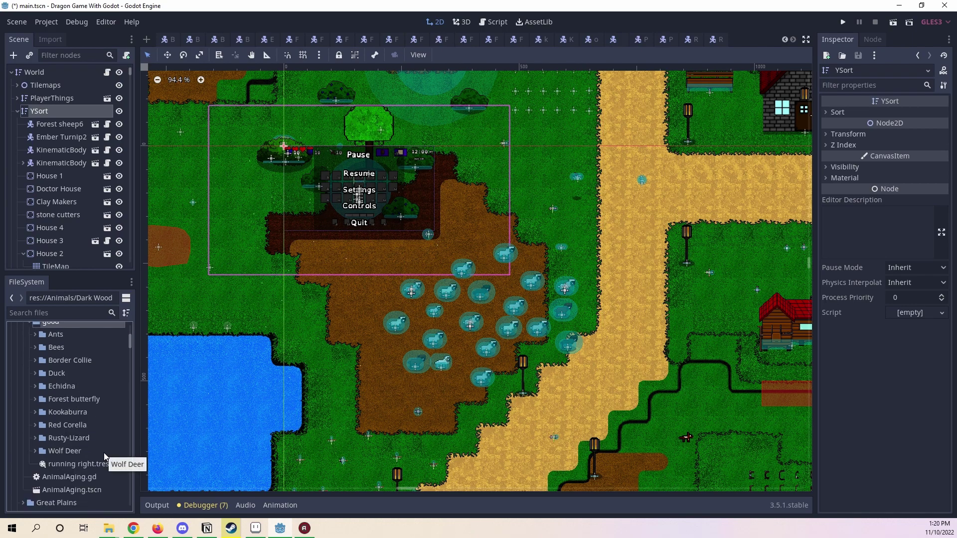
{"action": "scroll", "coordinate": [104, 446], "scroll_direction": "up", "scroll_amount": 1}
{"action": "right_click", "coordinate": [76, 346]}
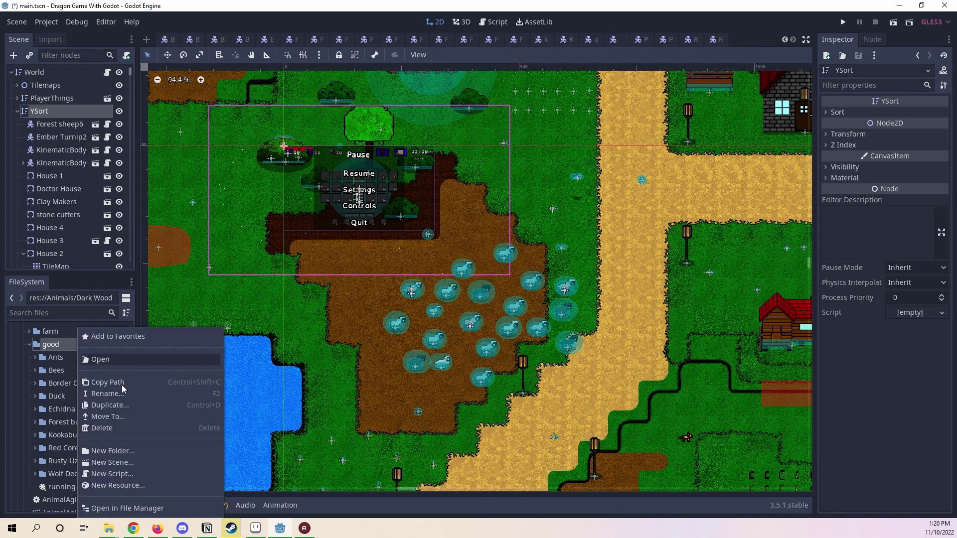
{"action": "left_click", "coordinate": [130, 447]}
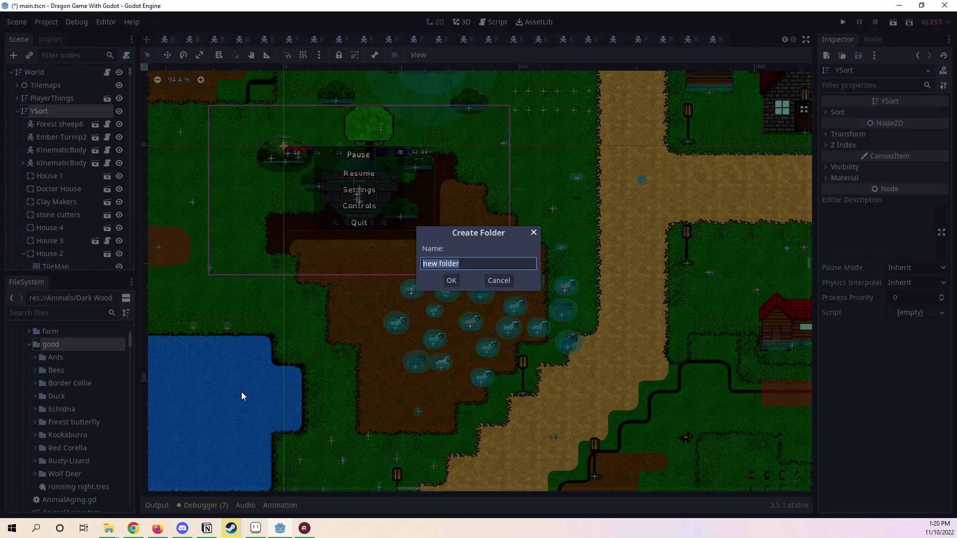
{"action": "type", "text": "Little Dog"}
{"action": "key", "text": "Return"}
Look inside the Kookaburra and Ants folders, collapse them again and save the main scene.
{"action": "left_click", "coordinate": [30, 437]}
{"action": "left_click", "coordinate": [32, 437]}
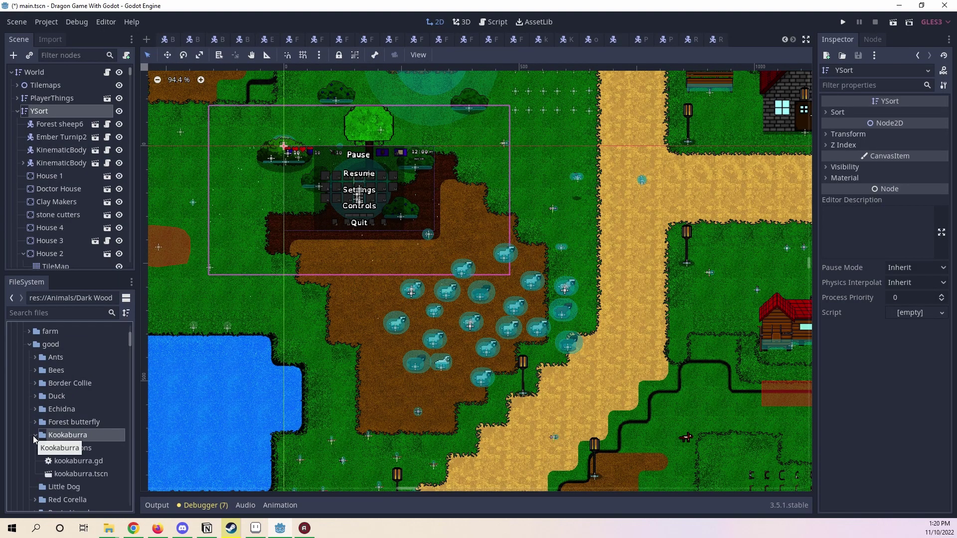
{"action": "left_click", "coordinate": [33, 435]}
{"action": "scroll", "coordinate": [43, 380], "scroll_direction": "up", "scroll_amount": 1}
{"action": "left_click", "coordinate": [34, 380]}
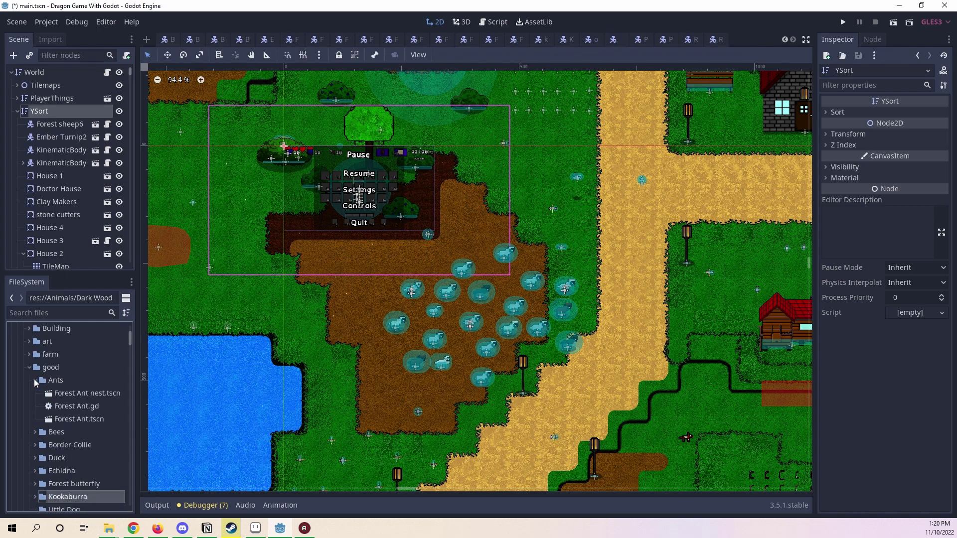
{"action": "left_click", "coordinate": [34, 380]}
{"action": "key", "text": "ctrl+s"}
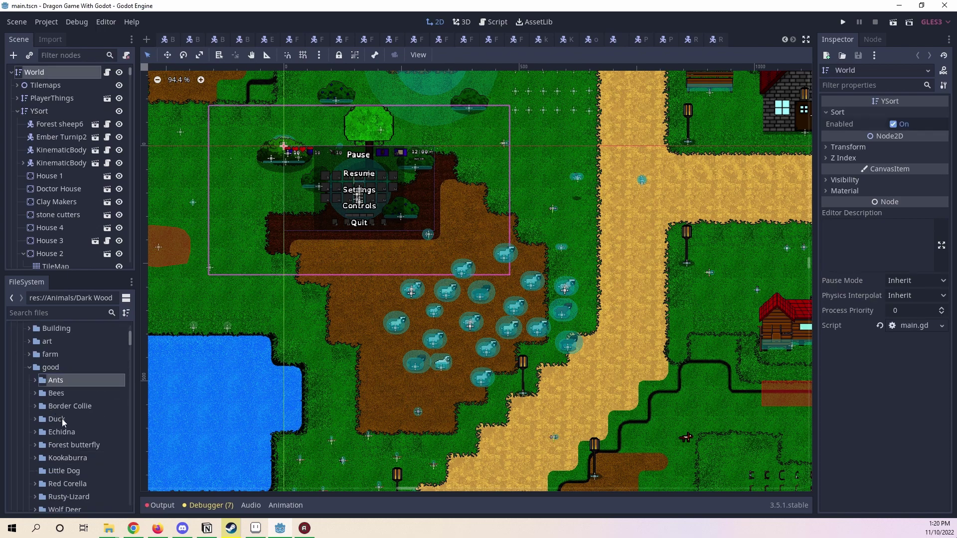
Check the contents of the Ants and Border Collie folders, collapsing each one again.
{"action": "left_click", "coordinate": [35, 379]}
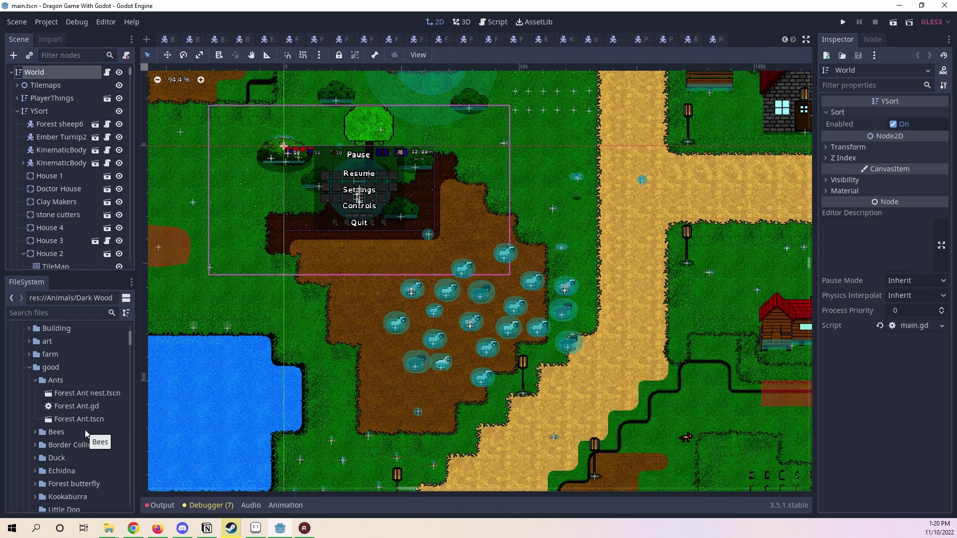
{"action": "left_click", "coordinate": [30, 380]}
{"action": "left_click", "coordinate": [34, 380]}
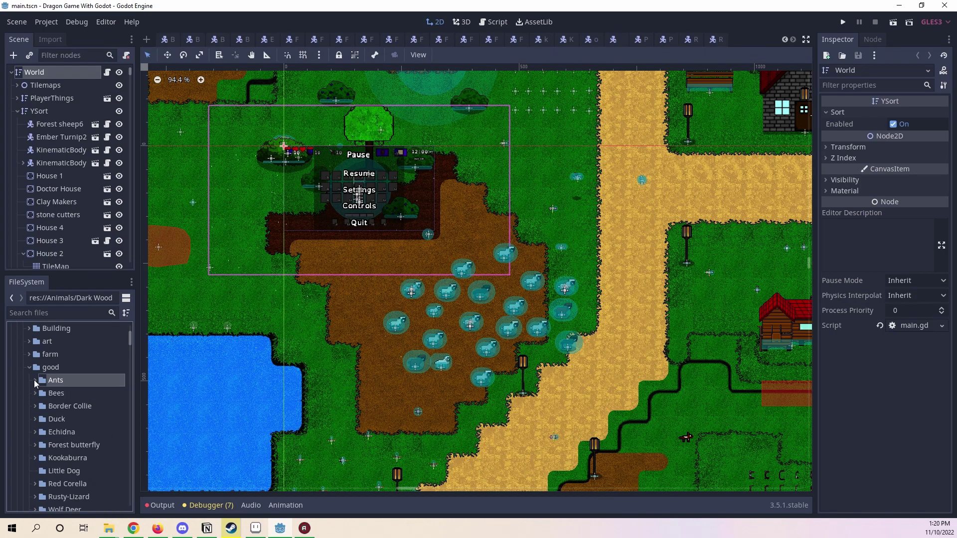
{"action": "left_click", "coordinate": [37, 406]}
{"action": "scroll", "coordinate": [64, 418], "scroll_direction": "down", "scroll_amount": 2}
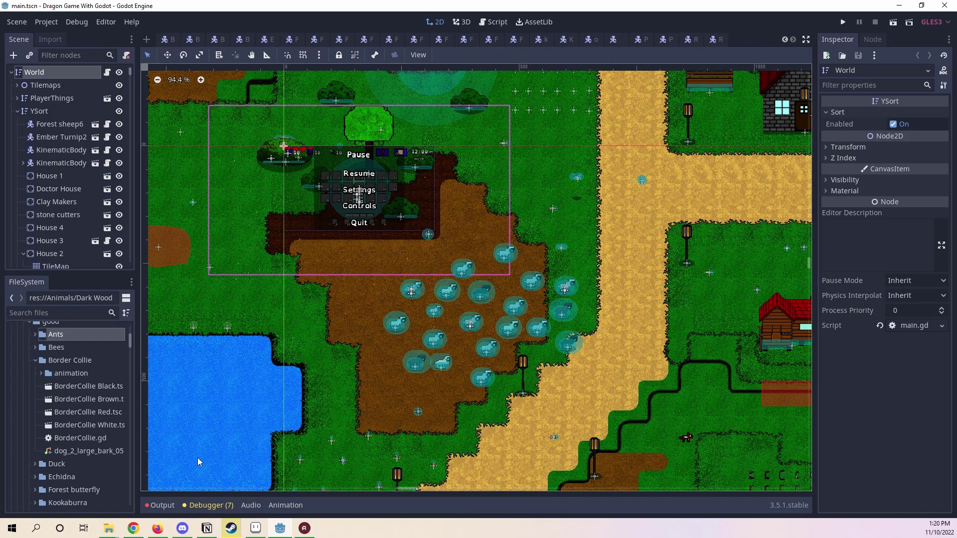
{"action": "left_click", "coordinate": [35, 359]}
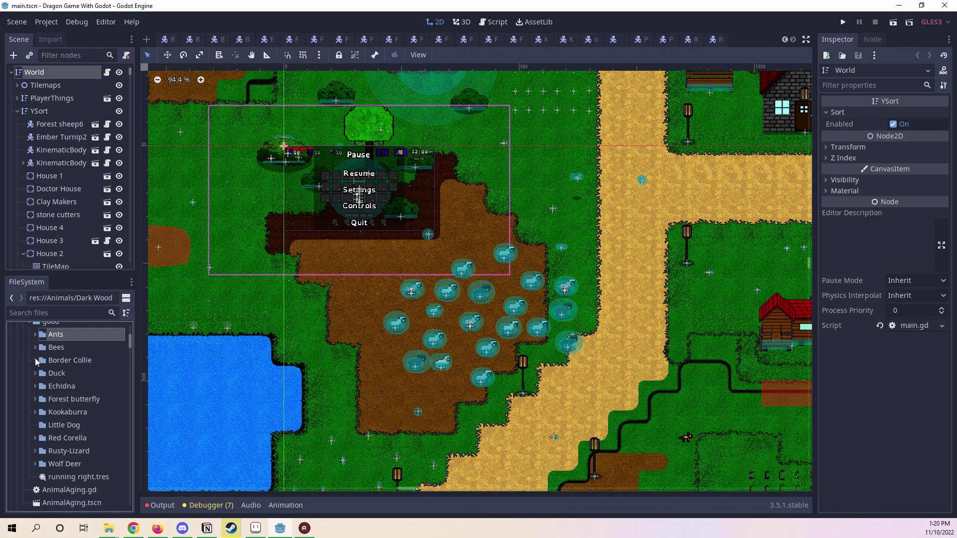
Expand and select the art folder under Dark Wood Forest.
{"action": "scroll", "coordinate": [62, 389], "scroll_direction": "up", "scroll_amount": 6}
{"action": "left_click", "coordinate": [30, 434]}
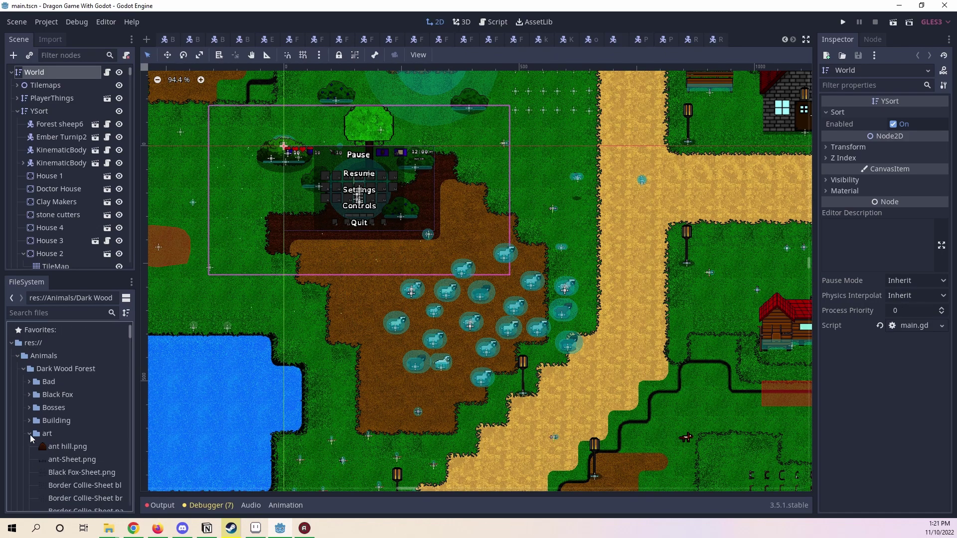
{"action": "scroll", "coordinate": [30, 434], "scroll_direction": "down", "scroll_amount": 2}
{"action": "left_click", "coordinate": [56, 389]}
{"action": "left_click_drag", "start_coordinate": [335, 321], "coordinate": [461, 409]}
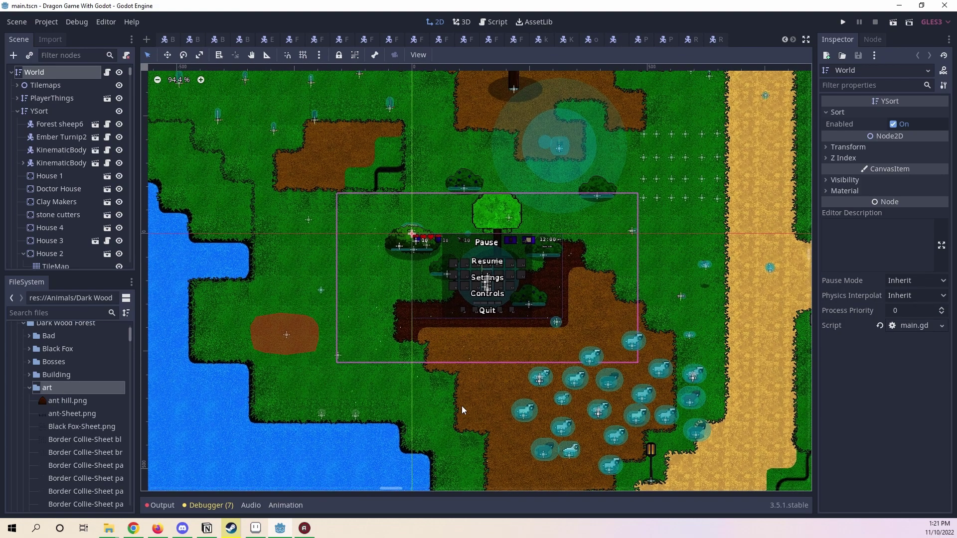
{"action": "scroll", "coordinate": [461, 408], "scroll_direction": "up", "scroll_amount": 1}
{"action": "scroll", "coordinate": [661, 309], "scroll_direction": "down", "scroll_amount": 3}
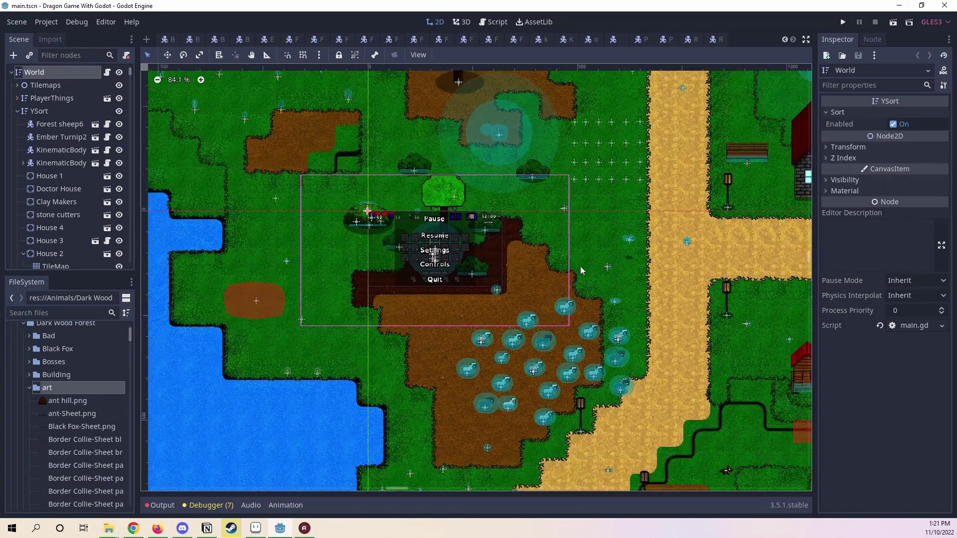
{"action": "left_click_drag", "start_coordinate": [713, 379], "coordinate": [601, 339]}
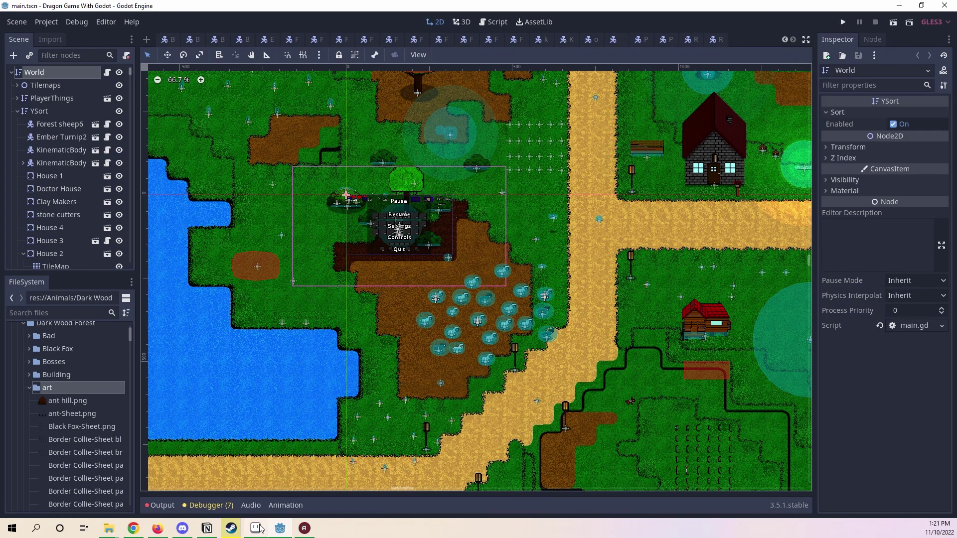
Find little dog-Sheet.png in the art folder and place it in the main scene over the sandy path.
{"action": "mouse_move", "coordinate": [112, 528]}
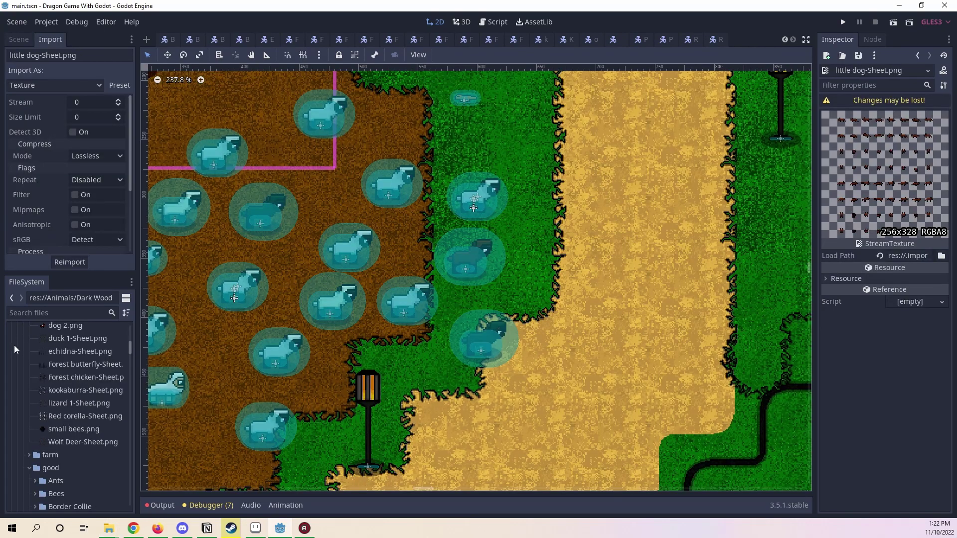
{"action": "scroll", "coordinate": [65, 358], "scroll_direction": "up", "scroll_amount": 5}
{"action": "scroll", "coordinate": [65, 358], "scroll_direction": "down", "scroll_amount": 1}
{"action": "left_click", "coordinate": [51, 388]}
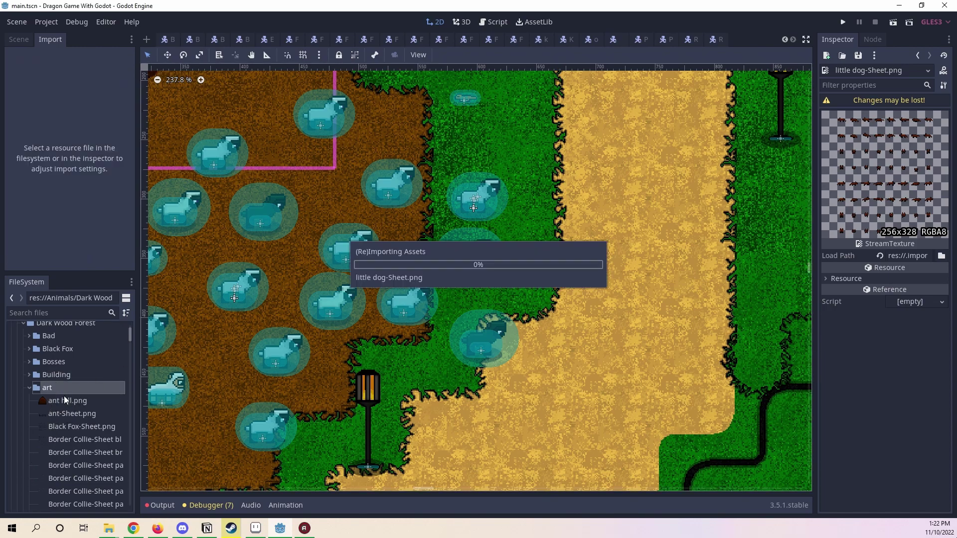
{"action": "scroll", "coordinate": [69, 390], "scroll_direction": "down", "scroll_amount": 8}
{"action": "left_click_drag", "start_coordinate": [75, 403], "coordinate": [616, 294]}
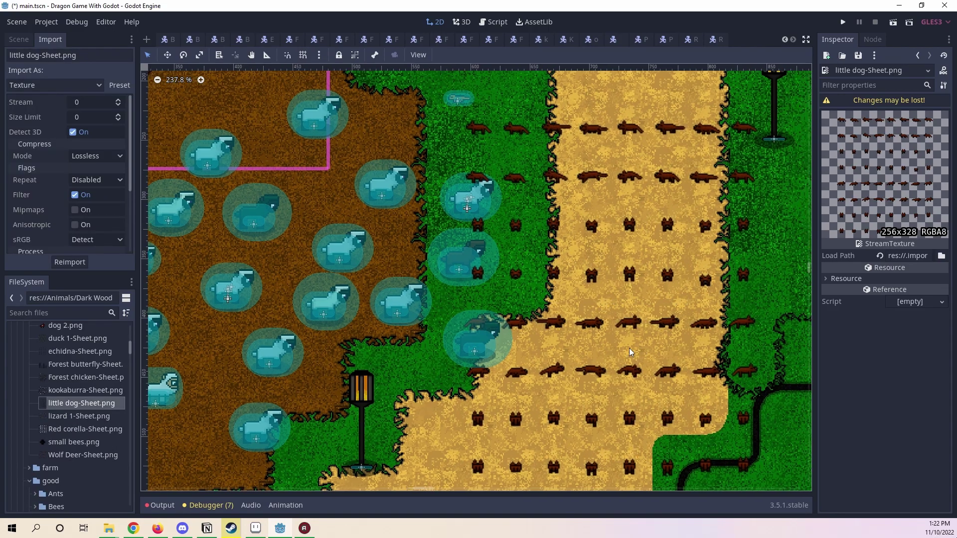
Apply the 2D Pixel import preset to little dog-Sheet.png and reimport it.
{"action": "scroll", "coordinate": [554, 352], "scroll_direction": "up", "scroll_amount": 4}
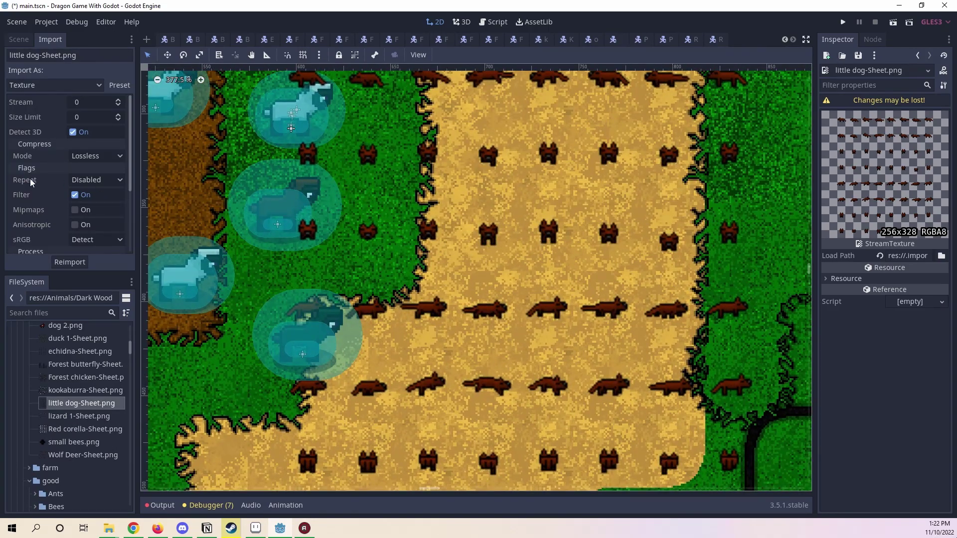
{"action": "left_click", "coordinate": [112, 93]}
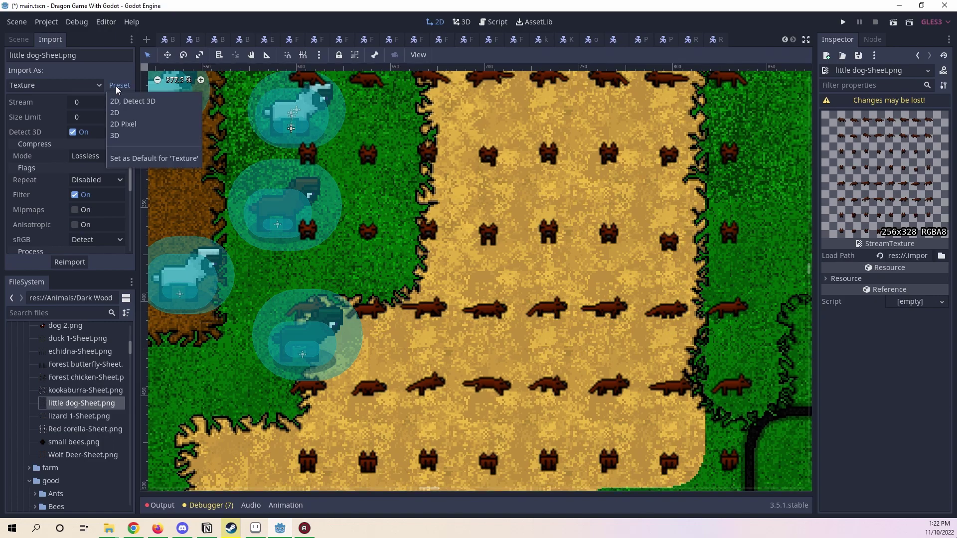
{"action": "left_click", "coordinate": [124, 126]}
{"action": "left_click", "coordinate": [70, 263]}
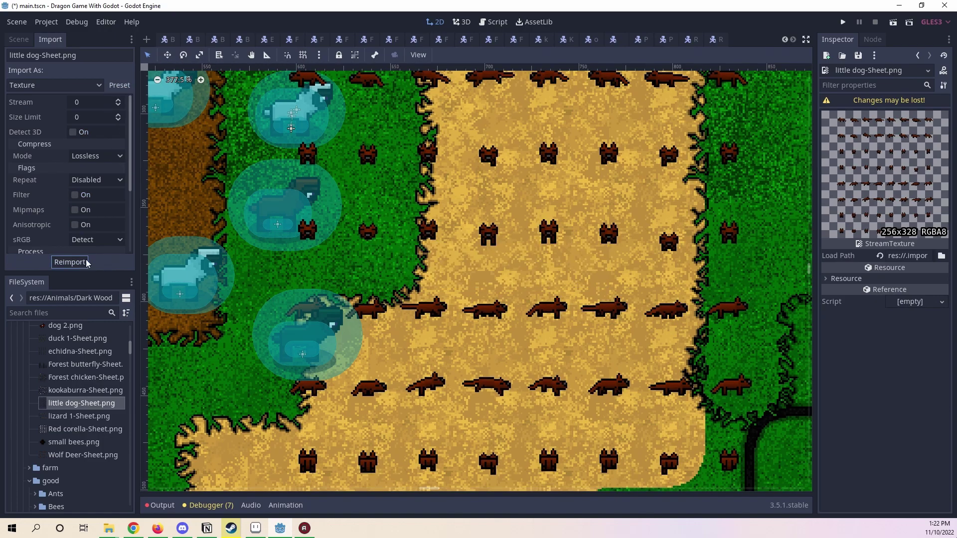
Inspect the placed little dog sprite sheet and delete it from the main scene.
{"action": "scroll", "coordinate": [547, 343], "scroll_direction": "up", "scroll_amount": 5}
{"action": "left_click", "coordinate": [545, 283]}
{"action": "scroll", "coordinate": [539, 293], "scroll_direction": "down", "scroll_amount": 10}
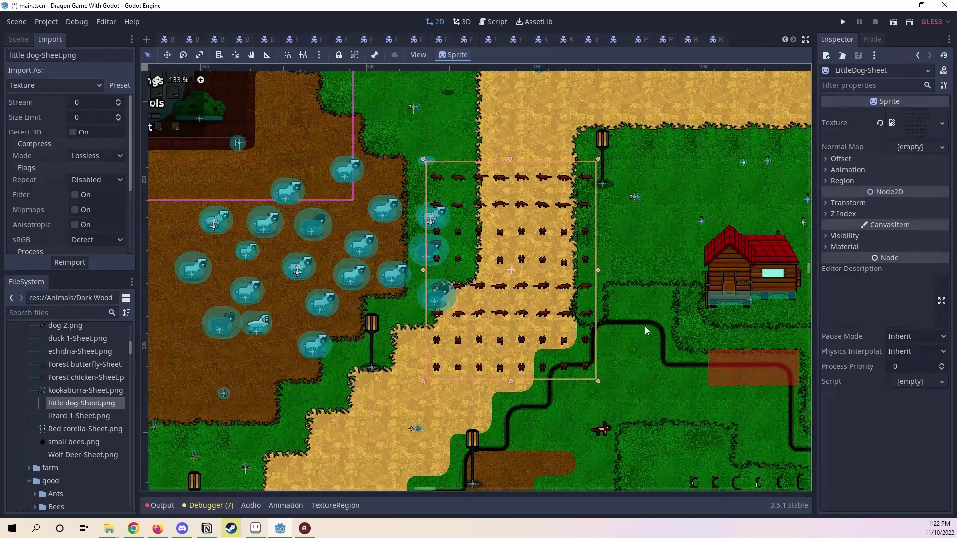
{"action": "left_click_drag", "start_coordinate": [646, 330], "coordinate": [533, 294]}
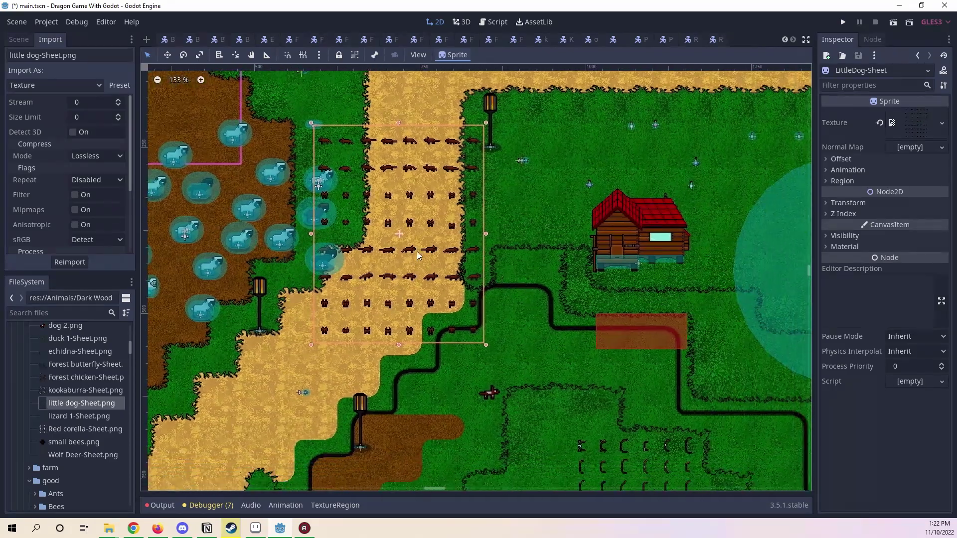
{"action": "left_click_drag", "start_coordinate": [322, 251], "coordinate": [473, 281]}
{"action": "left_click", "coordinate": [396, 253]}
{"action": "key", "text": "Delete"}
{"action": "left_click", "coordinate": [454, 273]}
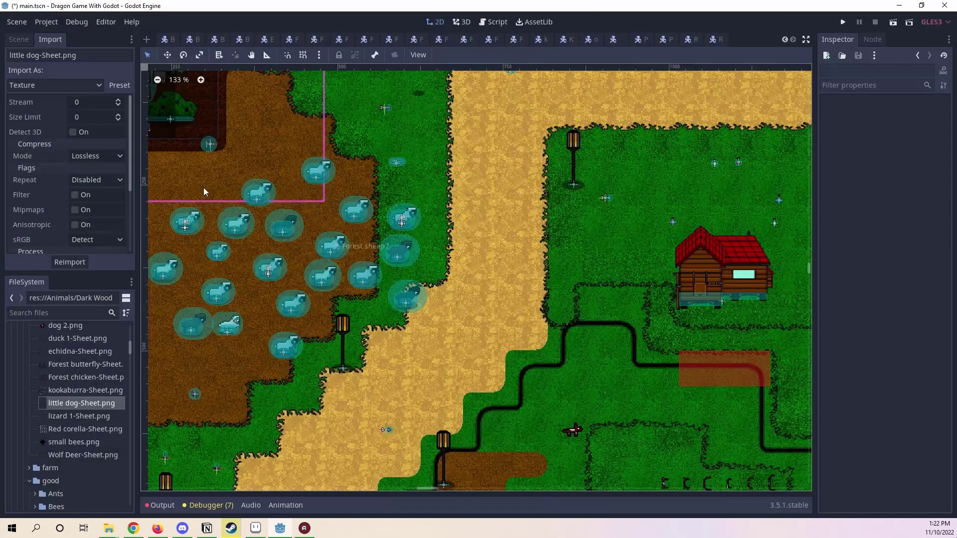
Create a new scene with a KinematicBody2D as its root node.
{"action": "left_click", "coordinate": [19, 40]}
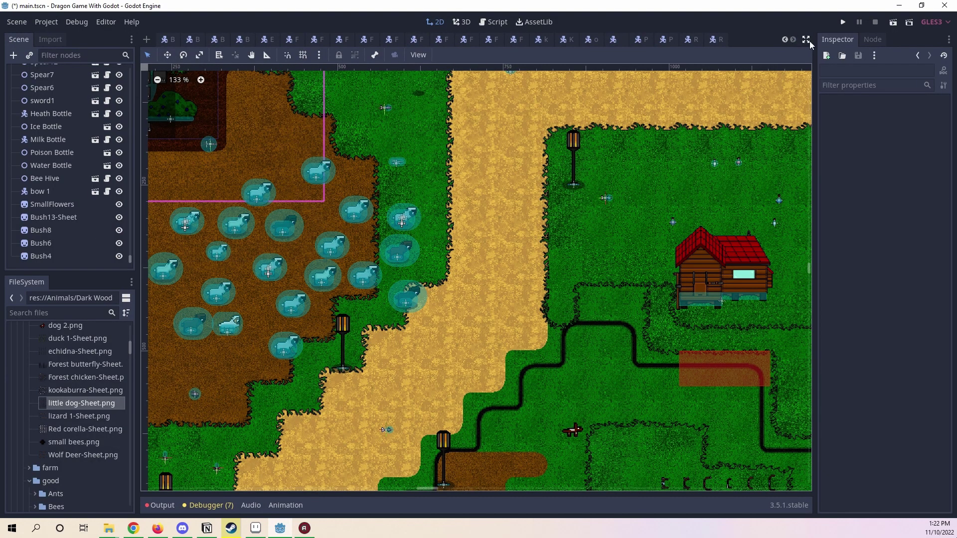
{"action": "left_click", "coordinate": [746, 38]}
{"action": "left_click", "coordinate": [744, 38]}
{"action": "key", "text": "ctrl+n"}
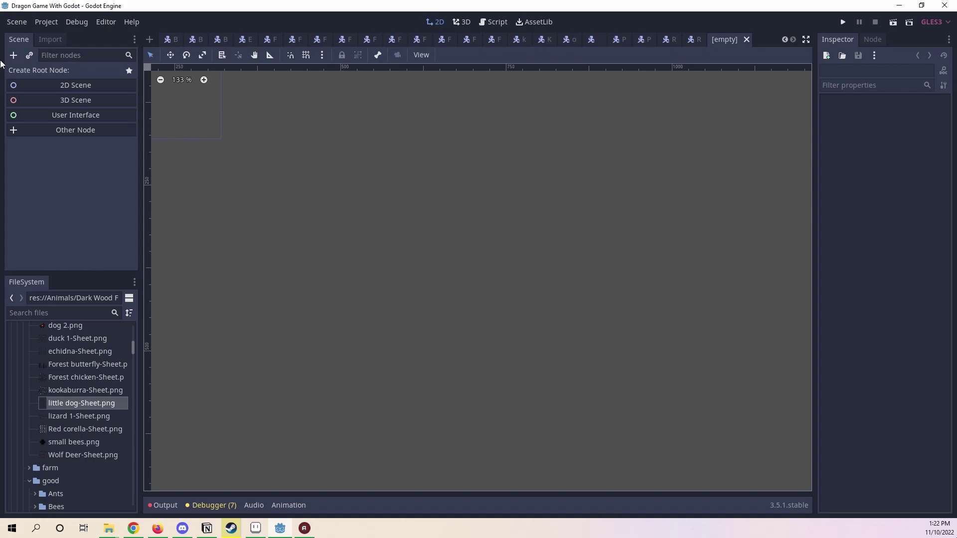
{"action": "left_click", "coordinate": [114, 126]}
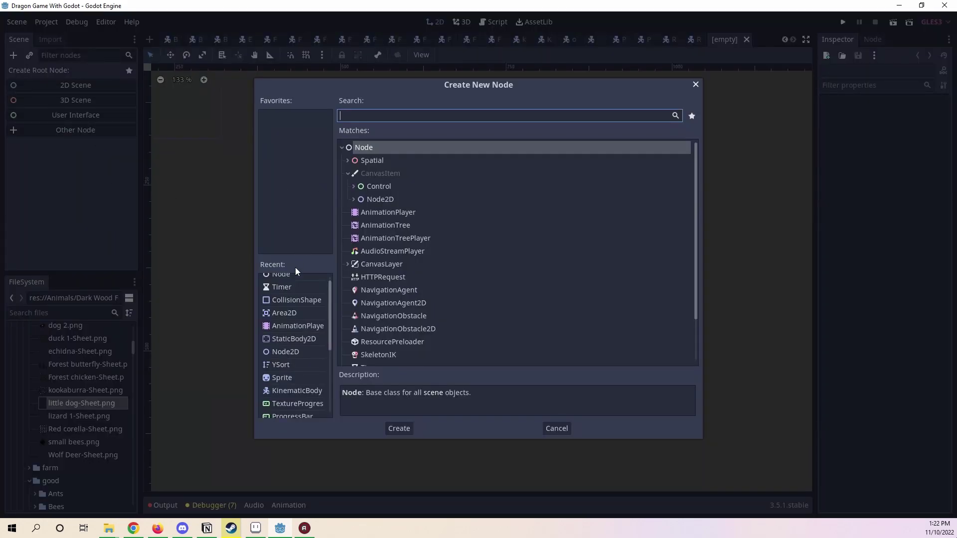
{"action": "double_click", "coordinate": [299, 390]}
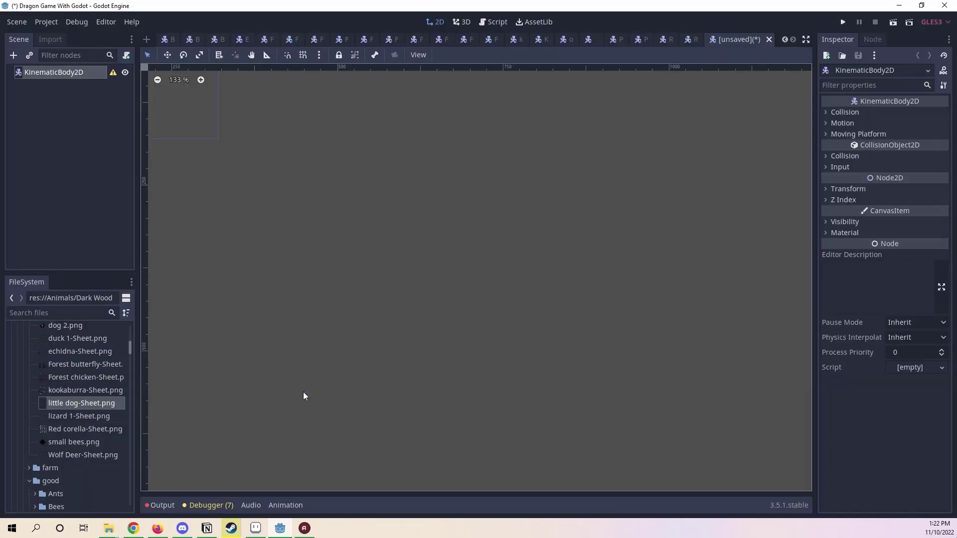
Add little dog-Sheet.png near the new scene's origin as a sprite under the KinematicBody2D and select that sprite.
{"action": "scroll", "coordinate": [360, 197], "scroll_direction": "down", "scroll_amount": 4}
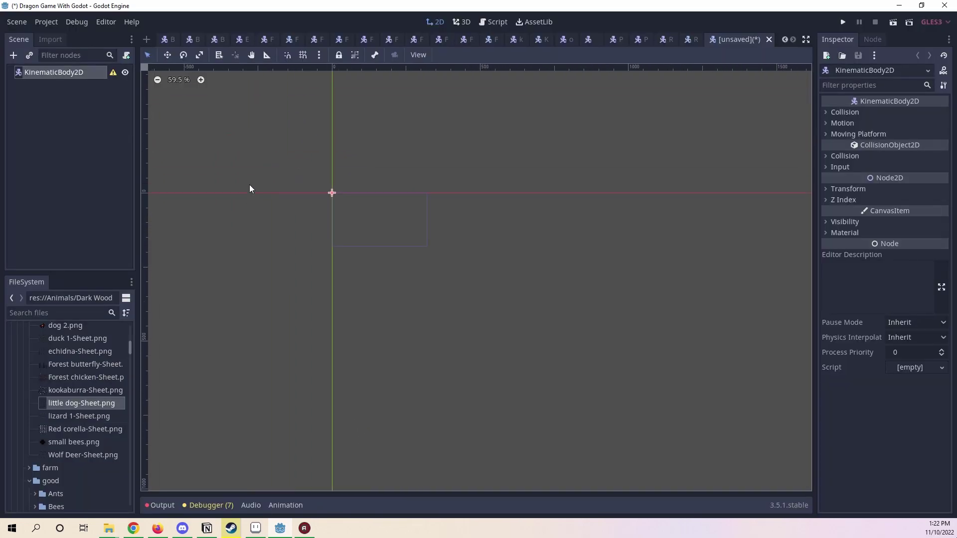
{"action": "scroll", "coordinate": [420, 192], "scroll_direction": "up", "scroll_amount": 10}
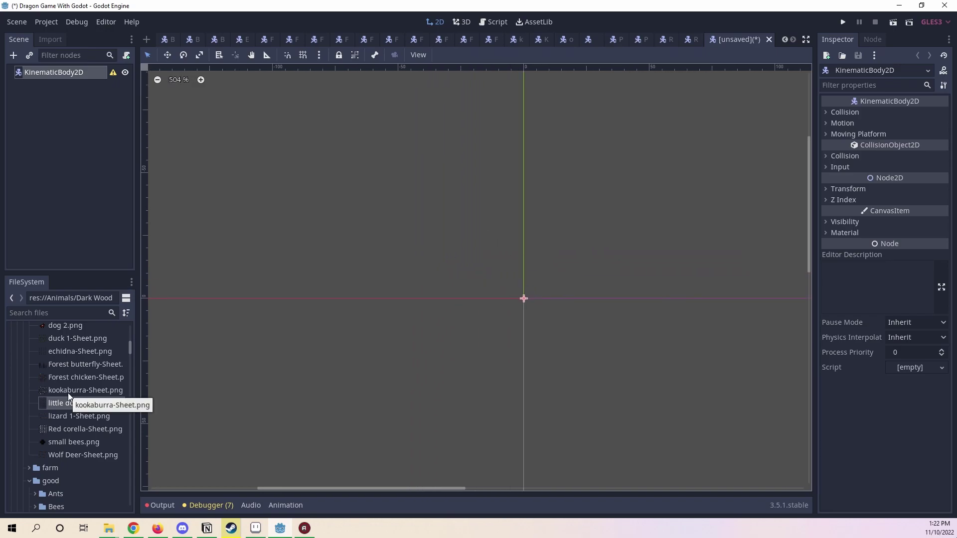
{"action": "left_click_drag", "start_coordinate": [68, 404], "coordinate": [530, 282]}
{"action": "scroll", "coordinate": [530, 301], "scroll_direction": "down", "scroll_amount": 2}
{"action": "scroll", "coordinate": [384, 299], "scroll_direction": "down", "scroll_amount": 2}
{"action": "left_click", "coordinate": [73, 87]}
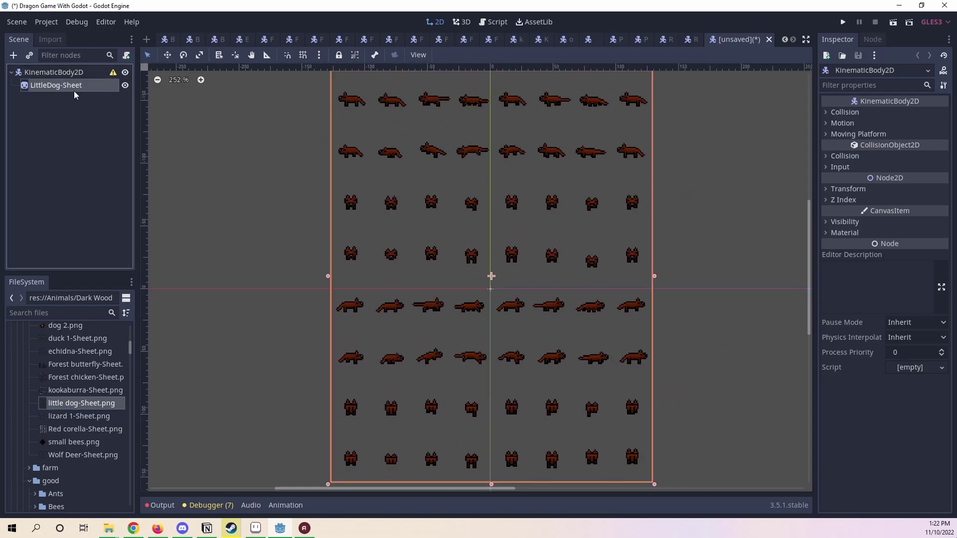
Split the little dog sprite sheet into 8 Hframes and 8 Vframes.
{"action": "scroll", "coordinate": [561, 218], "scroll_direction": "down", "scroll_amount": 1}
{"action": "left_click", "coordinate": [847, 170]}
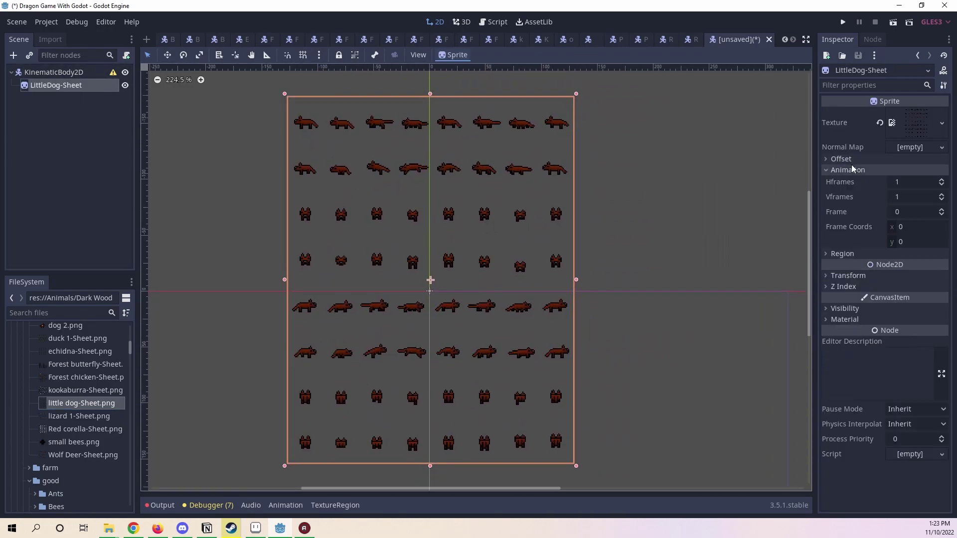
{"action": "left_click", "coordinate": [910, 183]}
{"action": "type", "text": "8"}
{"action": "key", "text": "Return"}
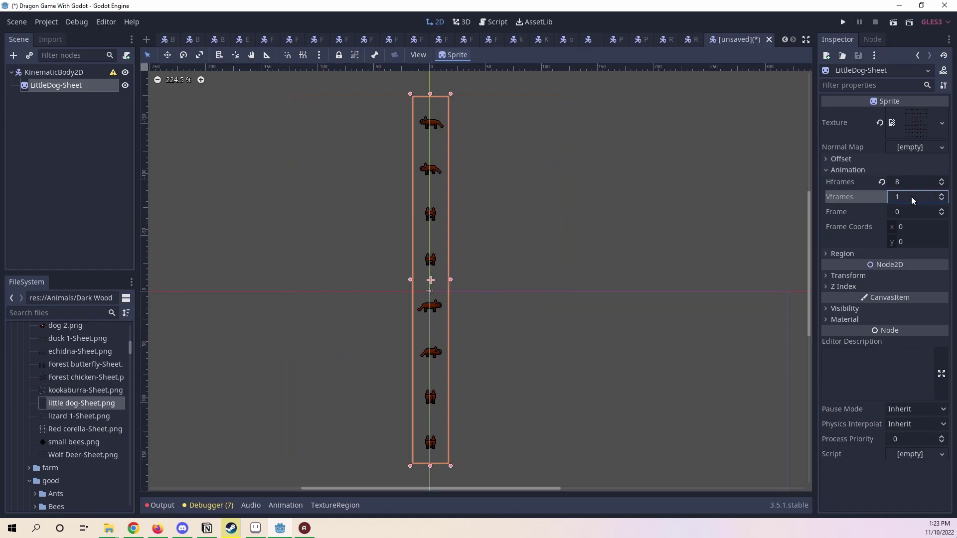
{"action": "left_click", "coordinate": [907, 197]}
{"action": "key", "text": "Return"}
Move the dog sprite so it is centred on the vertical axis with its feet on the horizontal origin line.
{"action": "scroll", "coordinate": [493, 287], "scroll_direction": "up", "scroll_amount": 20}
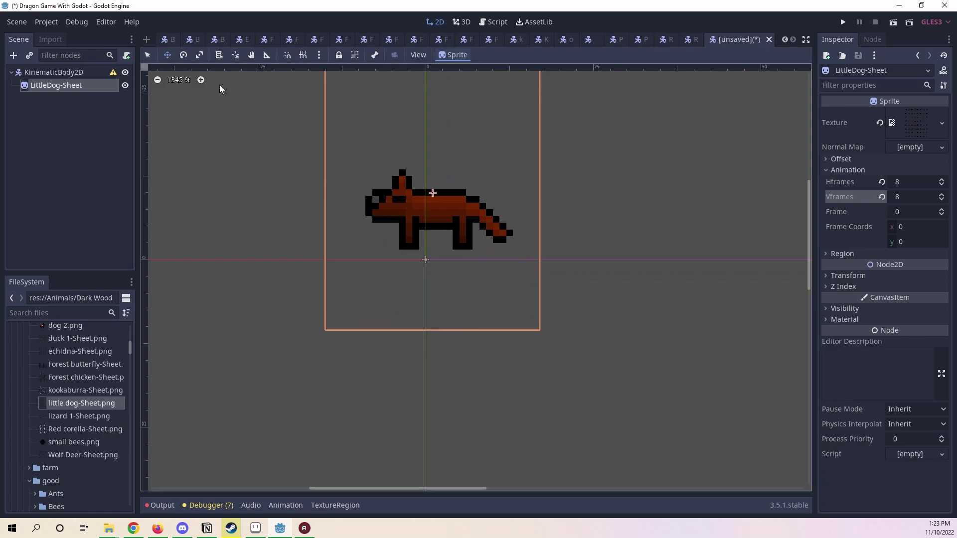
{"action": "left_click_drag", "start_coordinate": [443, 181], "coordinate": [524, 230]}
{"action": "left_click_drag", "start_coordinate": [158, 376], "coordinate": [145, 402]}
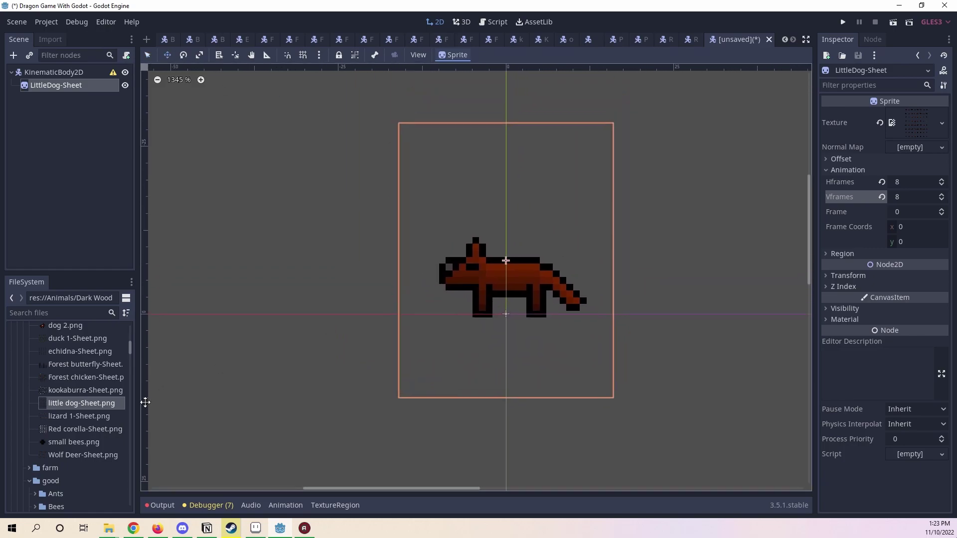
{"action": "scroll", "coordinate": [739, 373], "scroll_direction": "up", "scroll_amount": 7}
{"action": "left_click_drag", "start_coordinate": [570, 264], "coordinate": [746, 305]}
{"action": "scroll", "coordinate": [648, 264], "scroll_direction": "down", "scroll_amount": 3}
{"action": "scroll", "coordinate": [84, 416], "scroll_direction": "up", "scroll_amount": 6}
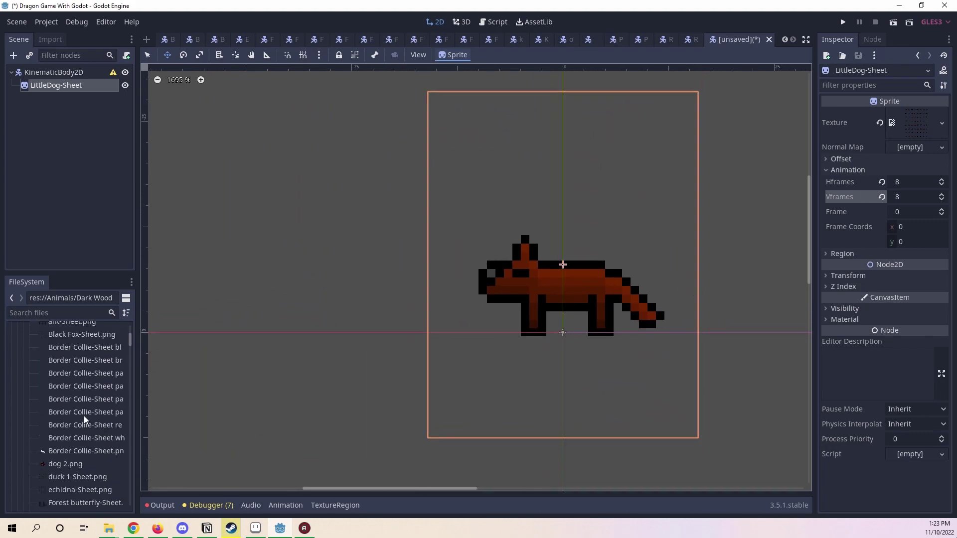
Instance topboxes.tscn and Stats.tscn as children of the KinematicBody2D root node.
{"action": "scroll", "coordinate": [84, 416], "scroll_direction": "up", "scroll_amount": 5}
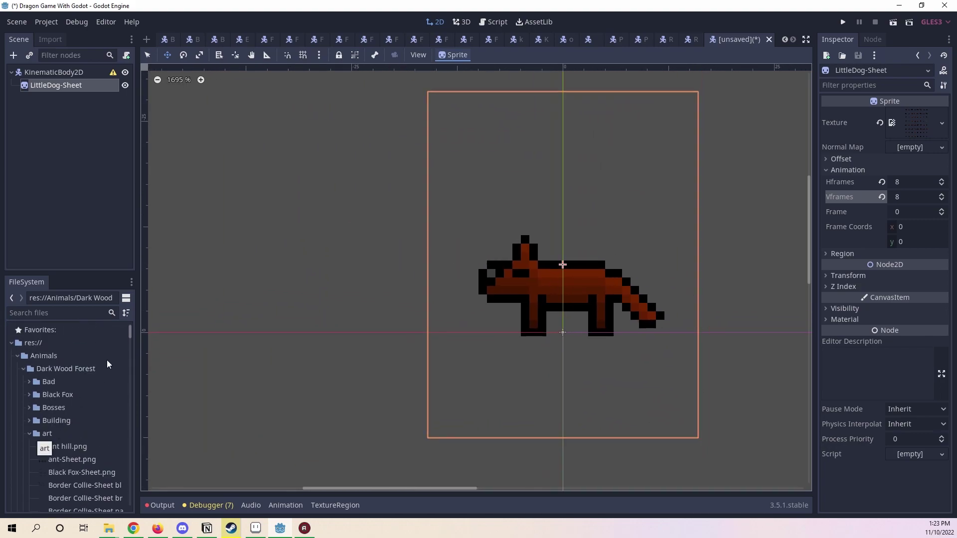
{"action": "left_click", "coordinate": [147, 56]}
{"action": "left_click", "coordinate": [54, 73]}
{"action": "scroll", "coordinate": [82, 377], "scroll_direction": "down", "scroll_amount": 10}
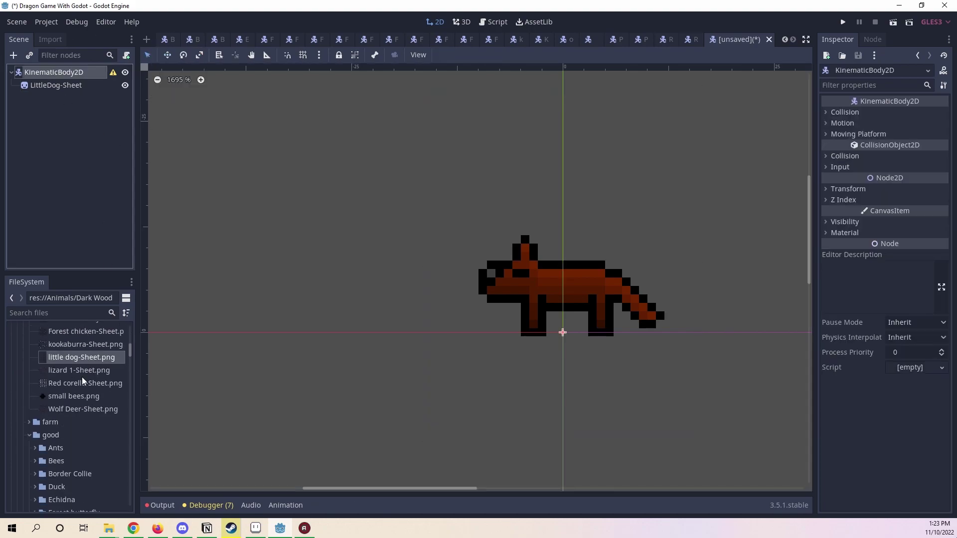
{"action": "scroll", "coordinate": [71, 384], "scroll_direction": "down", "scroll_amount": 5}
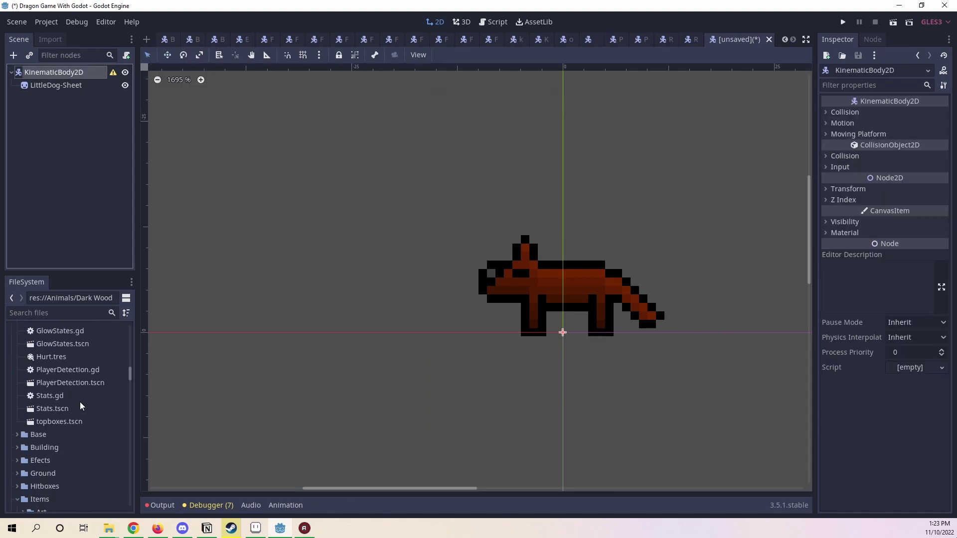
{"action": "left_click_drag", "start_coordinate": [60, 422], "coordinate": [58, 73]}
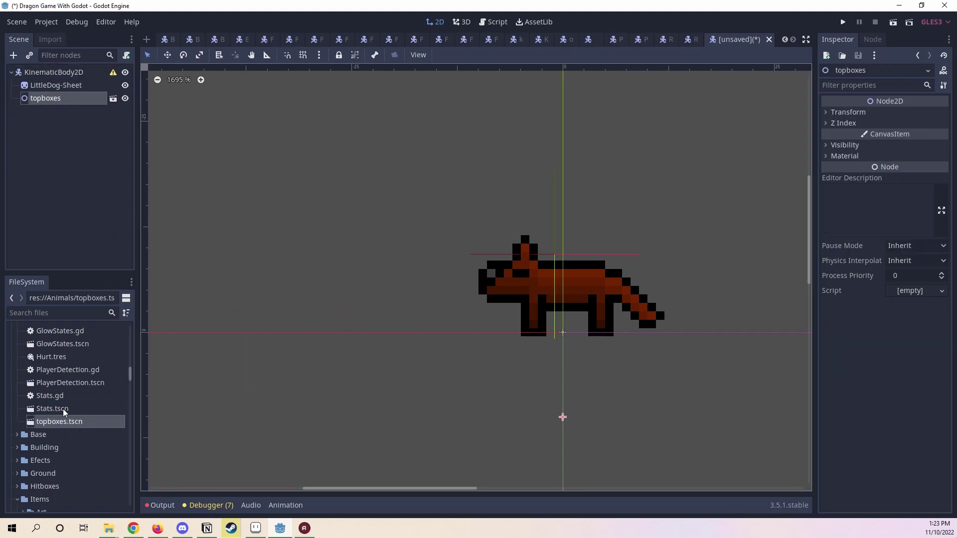
{"action": "left_click_drag", "start_coordinate": [64, 412], "coordinate": [71, 75]}
Move the topboxes node onto the scene origin.
{"action": "left_click", "coordinate": [66, 98]}
{"action": "scroll", "coordinate": [577, 326], "scroll_direction": "down", "scroll_amount": 2}
{"action": "left_click_drag", "start_coordinate": [635, 335], "coordinate": [567, 268]}
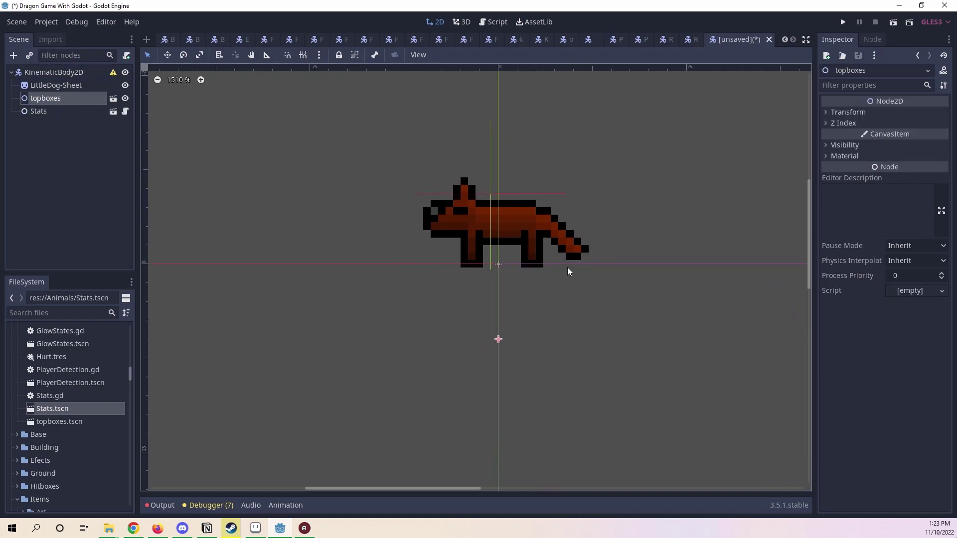
{"action": "mouse_move", "coordinate": [551, 342]}
{"action": "left_mouse_down"}
{"action": "mouse_move", "coordinate": [557, 304]}
{"action": "mouse_move", "coordinate": [556, 321]}
{"action": "left_mouse_up"}
{"action": "left_click_drag", "start_coordinate": [317, 211], "coordinate": [410, 328]}
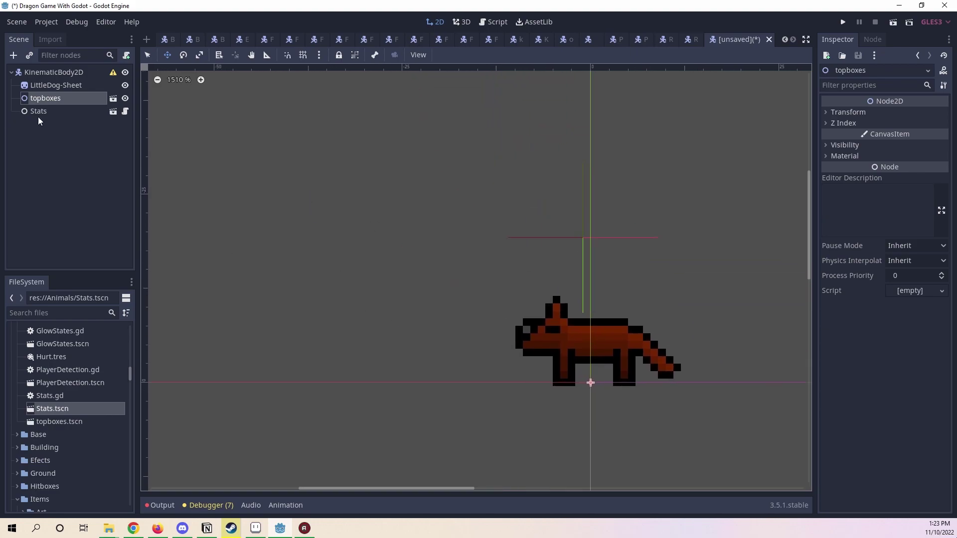
Set the Max Health of the Stats node directly under the root to 10.
{"action": "left_click", "coordinate": [39, 116]}
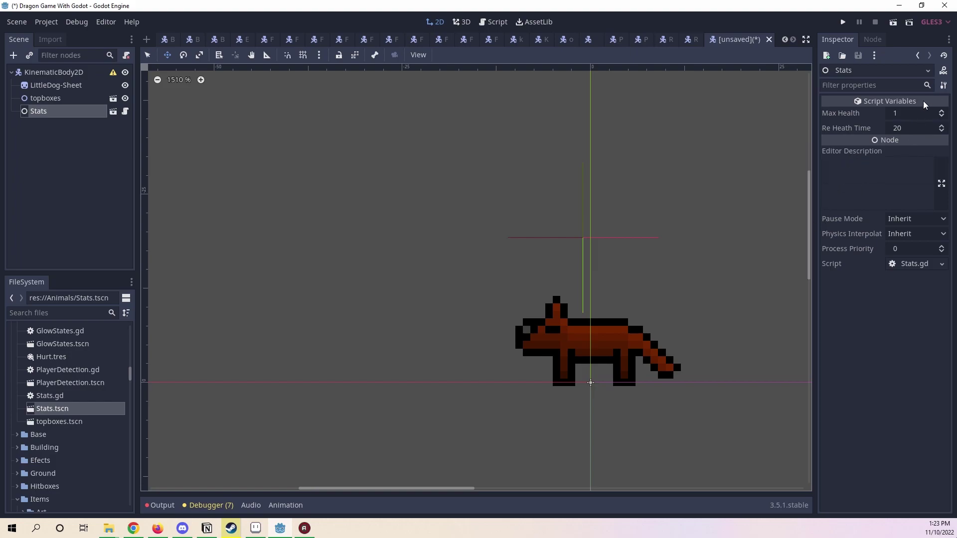
{"action": "left_click", "coordinate": [919, 118]}
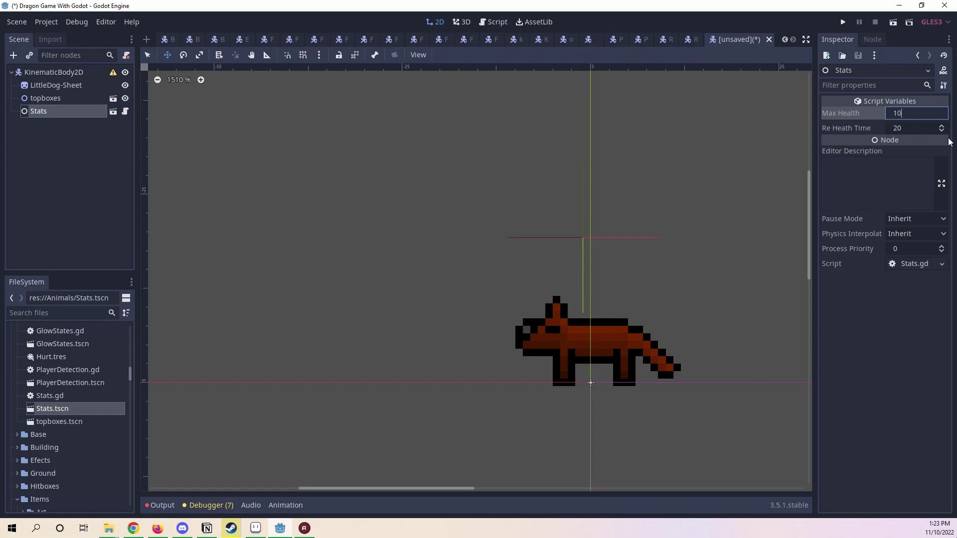
{"action": "key", "text": "Return"}
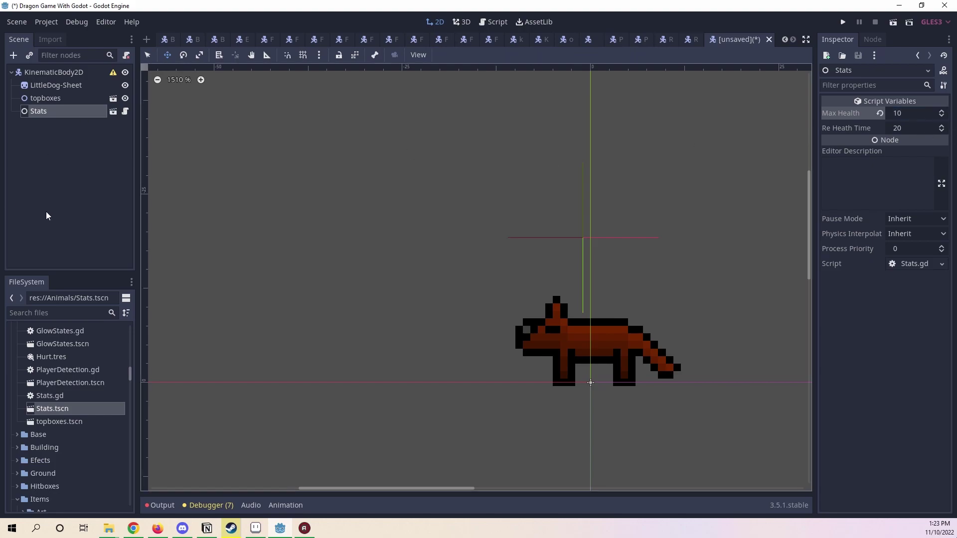
Enable editable children on the topboxes instance and make it local to this scene.
{"action": "right_click", "coordinate": [41, 113]}
{"action": "left_click", "coordinate": [7, 139]}
{"action": "right_click", "coordinate": [42, 97]}
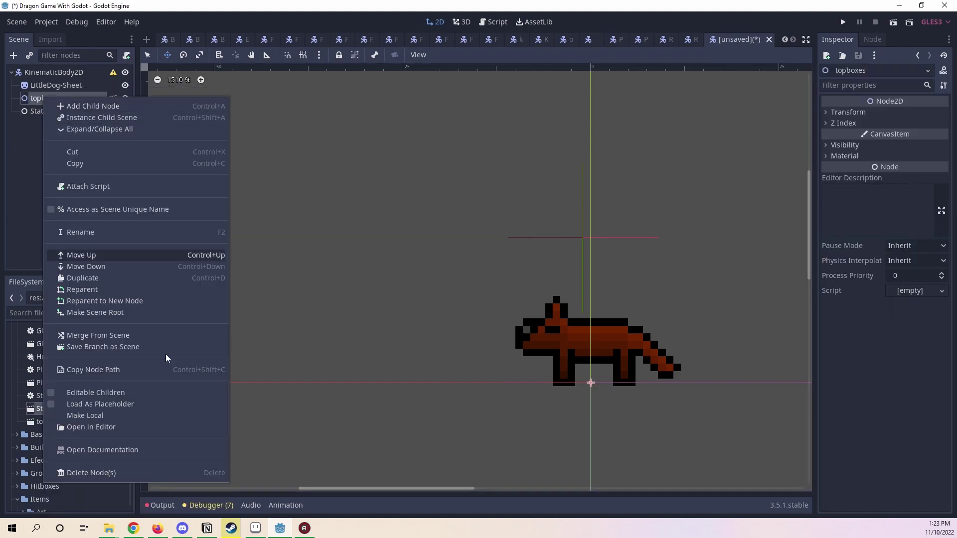
{"action": "left_click", "coordinate": [117, 394]}
{"action": "right_click", "coordinate": [29, 100]}
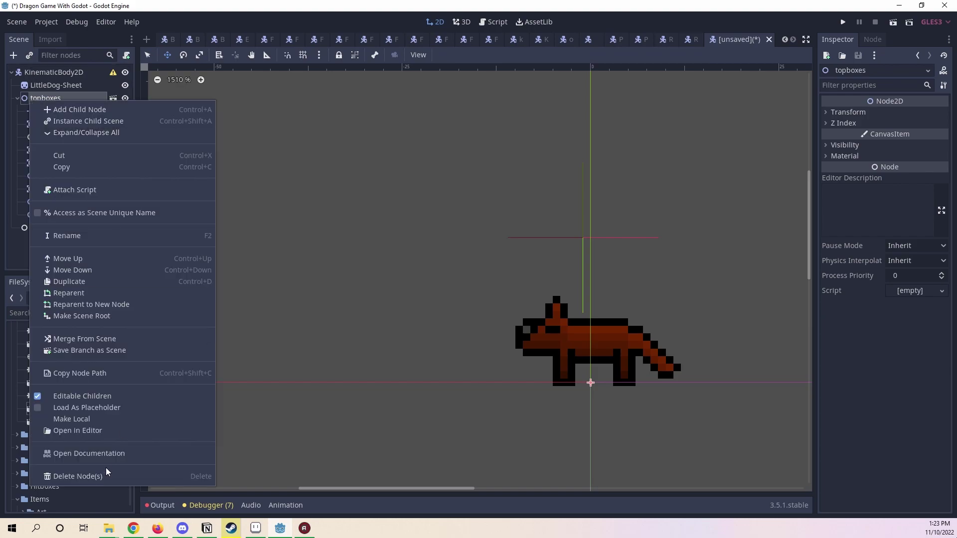
{"action": "left_click", "coordinate": [68, 418]}
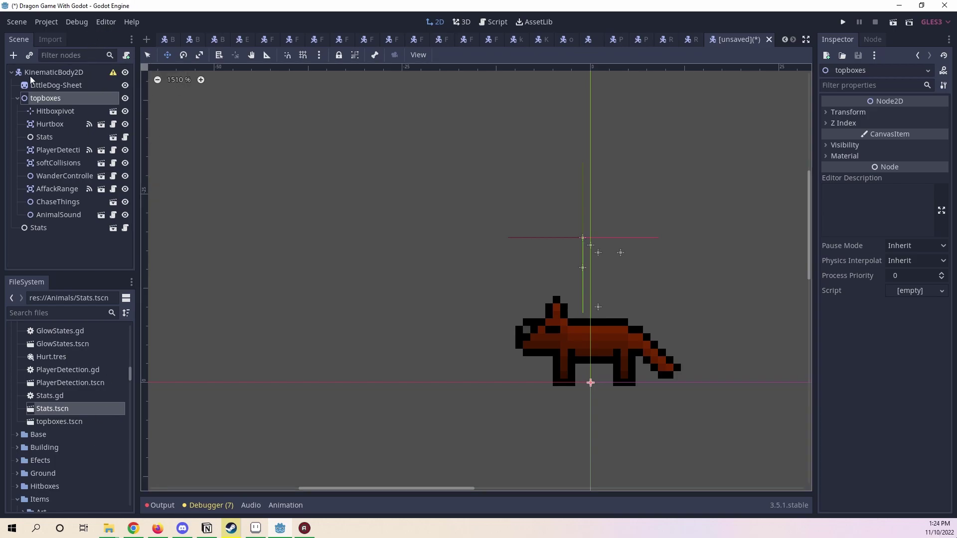
Delete the duplicate Stats node that sits directly under the root node.
{"action": "left_click", "coordinate": [44, 227]}
{"action": "right_click", "coordinate": [45, 227]}
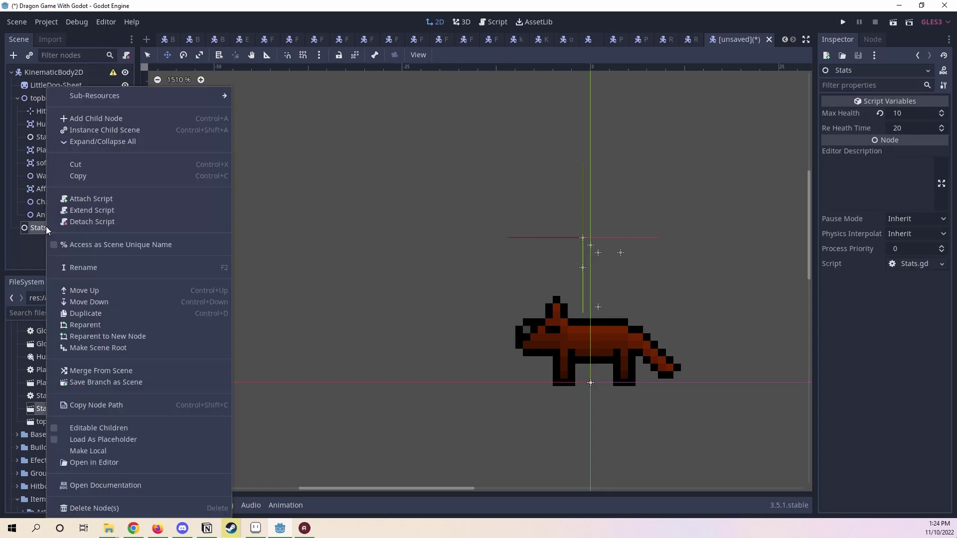
{"action": "left_click", "coordinate": [114, 509]}
{"action": "left_click", "coordinate": [455, 272]}
Set the Max Health of the Stats node inside topboxes to 10.
{"action": "left_click", "coordinate": [89, 136]}
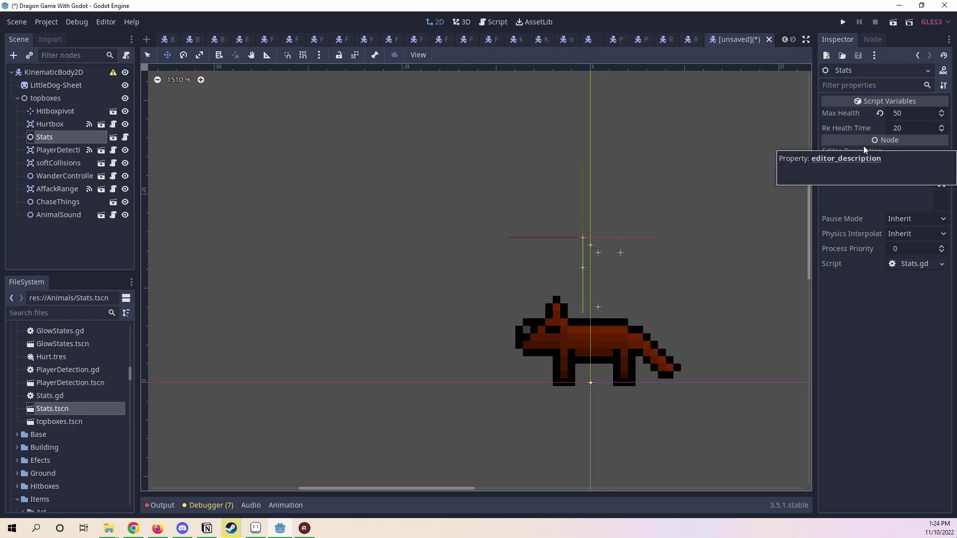
{"action": "left_click", "coordinate": [910, 114]}
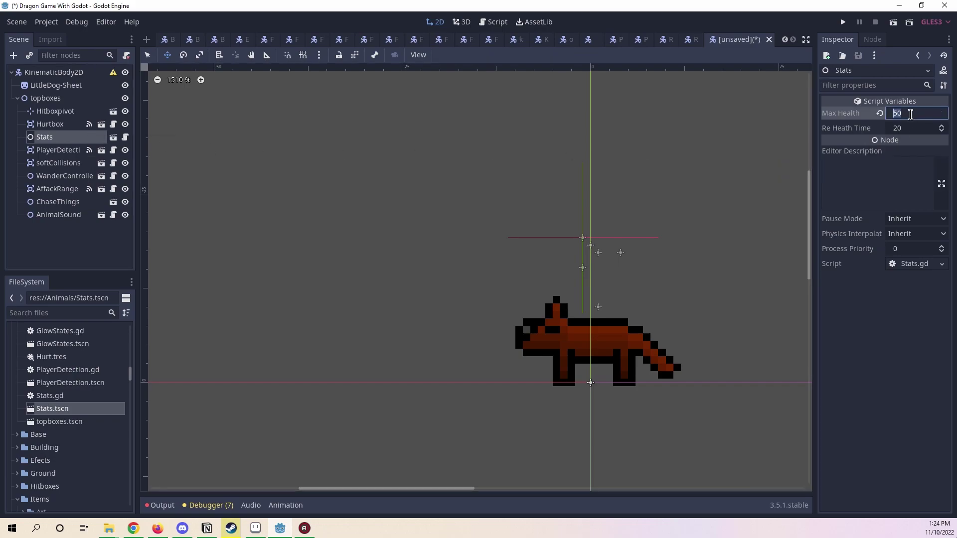
{"action": "type", "text": "10"}
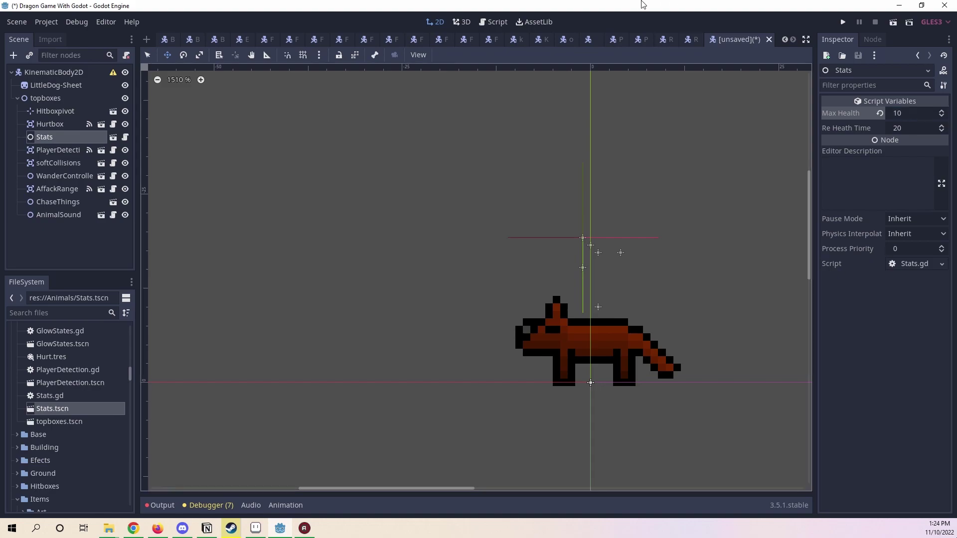
Enable editable children on the Hurtbox, PlayerDetection and softCollisions nodes inside topboxes.
{"action": "right_click", "coordinate": [69, 126]}
{"action": "left_click", "coordinate": [100, 428]}
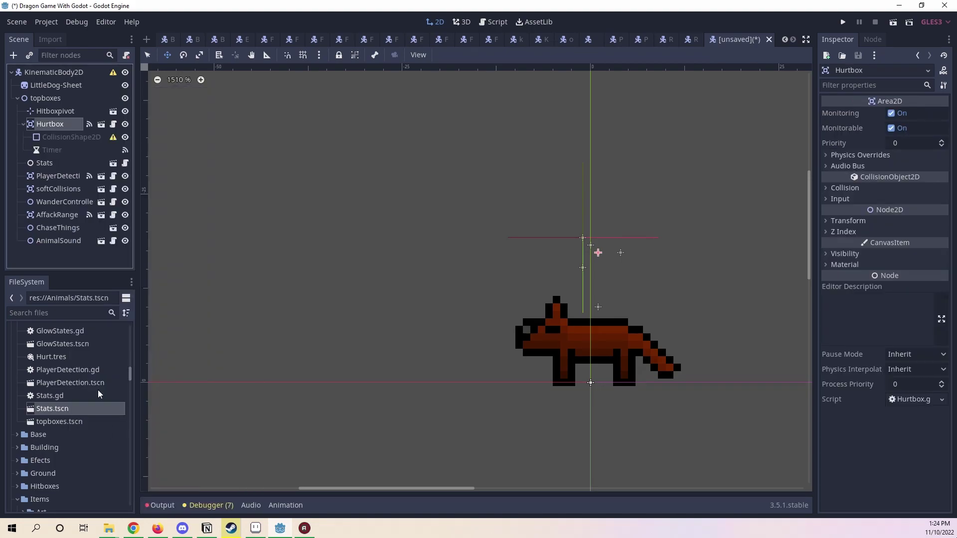
{"action": "right_click", "coordinate": [55, 177]}
{"action": "left_click", "coordinate": [106, 428]}
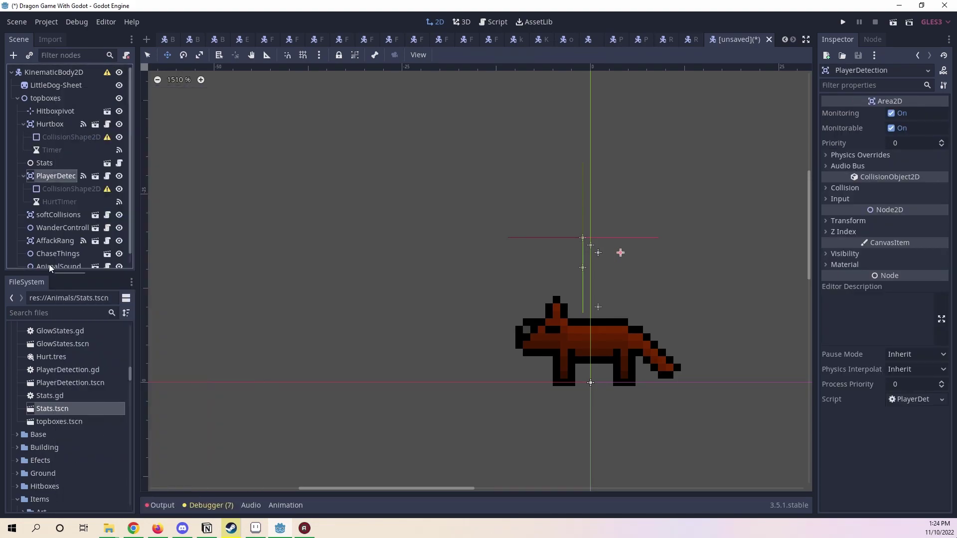
{"action": "scroll", "coordinate": [51, 178], "scroll_direction": "down", "scroll_amount": 1}
{"action": "right_click", "coordinate": [59, 201]}
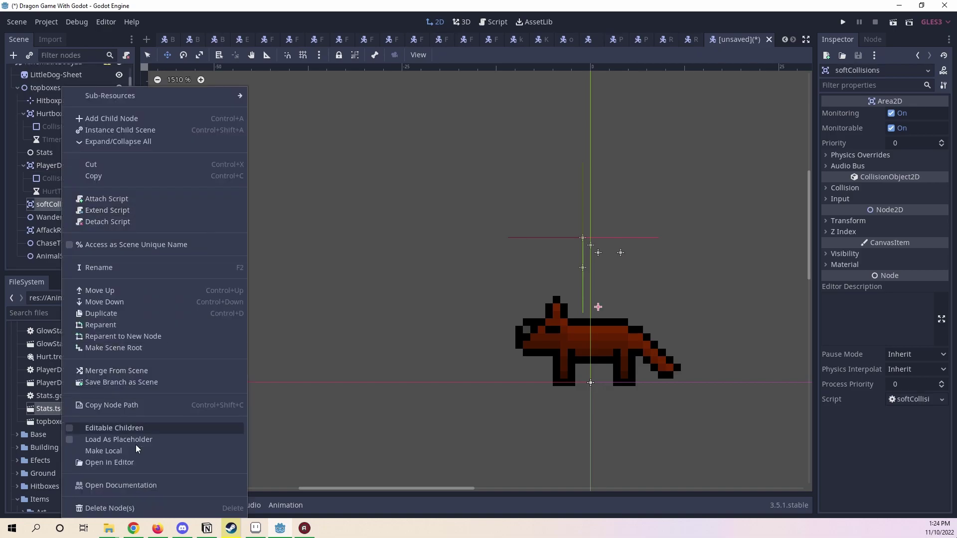
{"action": "left_click", "coordinate": [128, 430]}
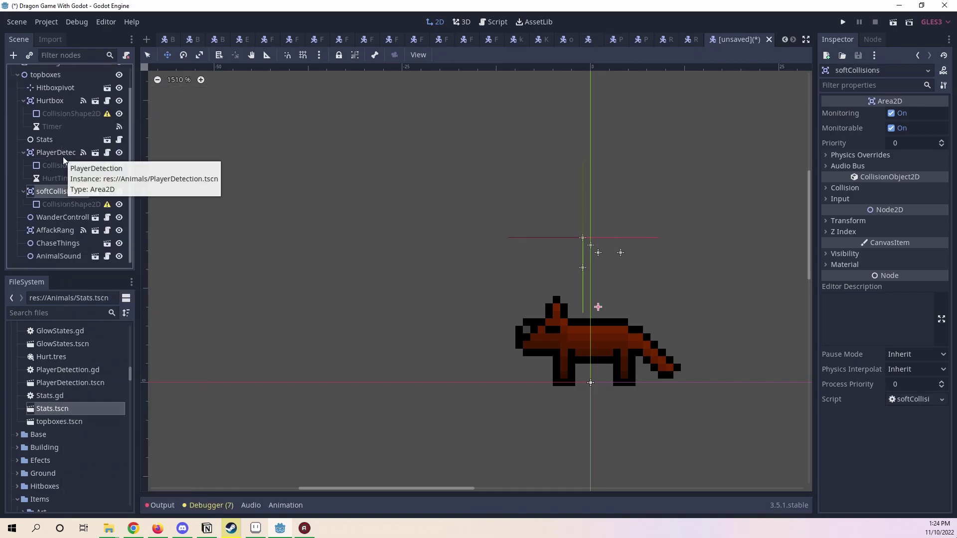
{"action": "scroll", "coordinate": [40, 167], "scroll_direction": "up", "scroll_amount": 2}
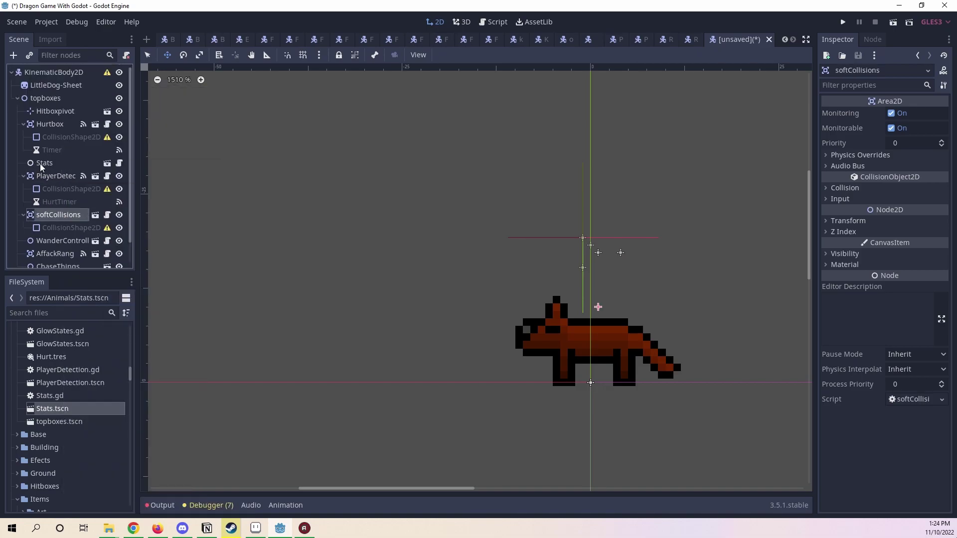
{"action": "left_click", "coordinate": [44, 98]}
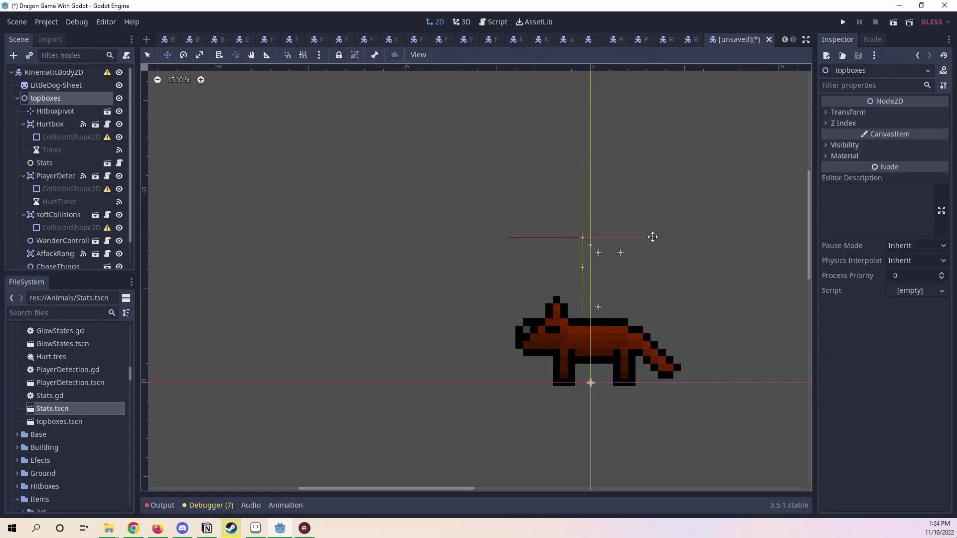
{"action": "key", "text": "ctrl+s"}
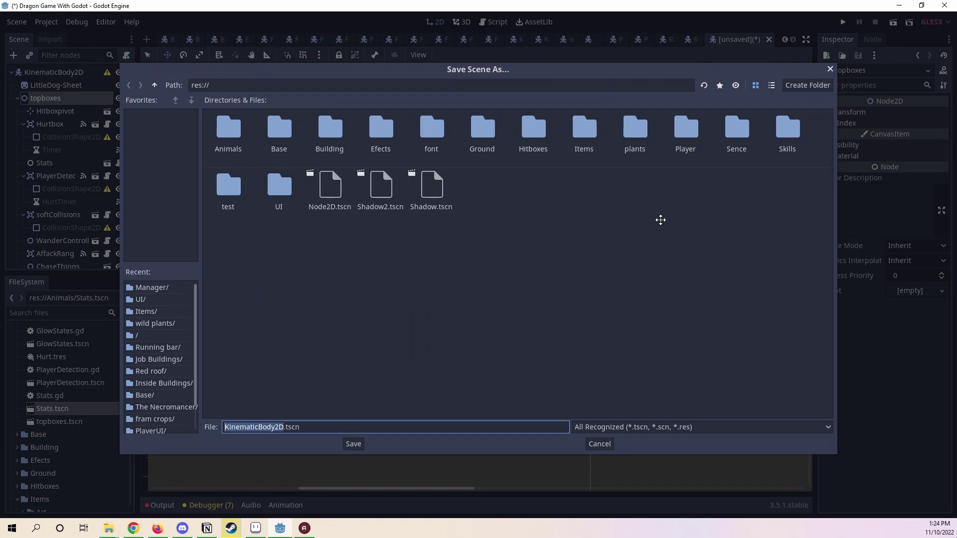
{"action": "left_click", "coordinate": [830, 69]}
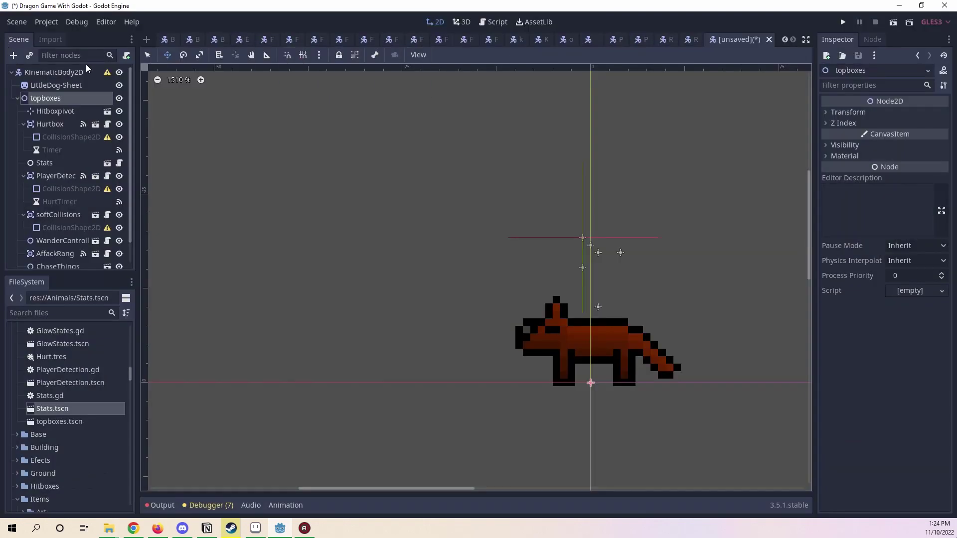
Rename the KinematicBody2D root node to Little Dog, copying the base name from the sprite node.
{"action": "left_click", "coordinate": [88, 70]}
{"action": "left_click", "coordinate": [90, 71]}
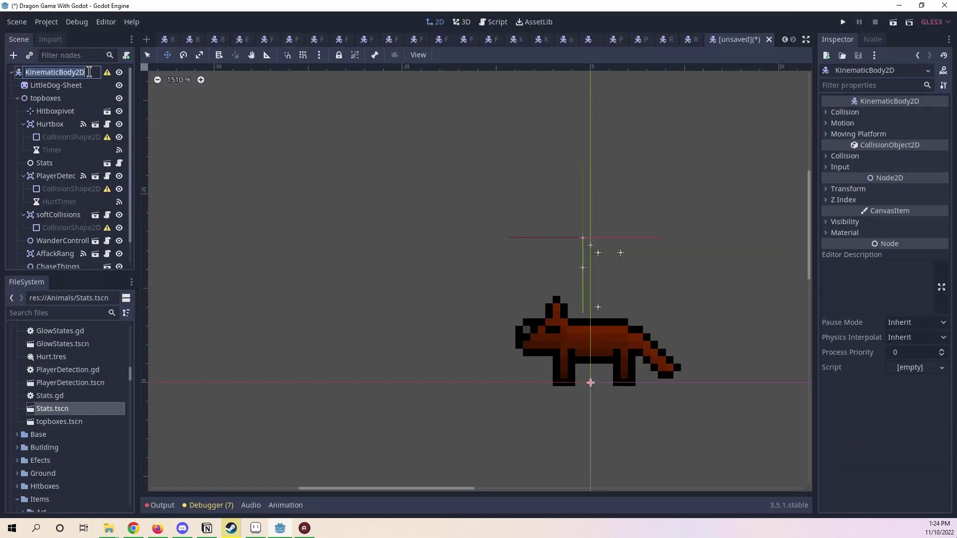
{"action": "left_click", "coordinate": [64, 85]}
{"action": "left_click", "coordinate": [62, 85]}
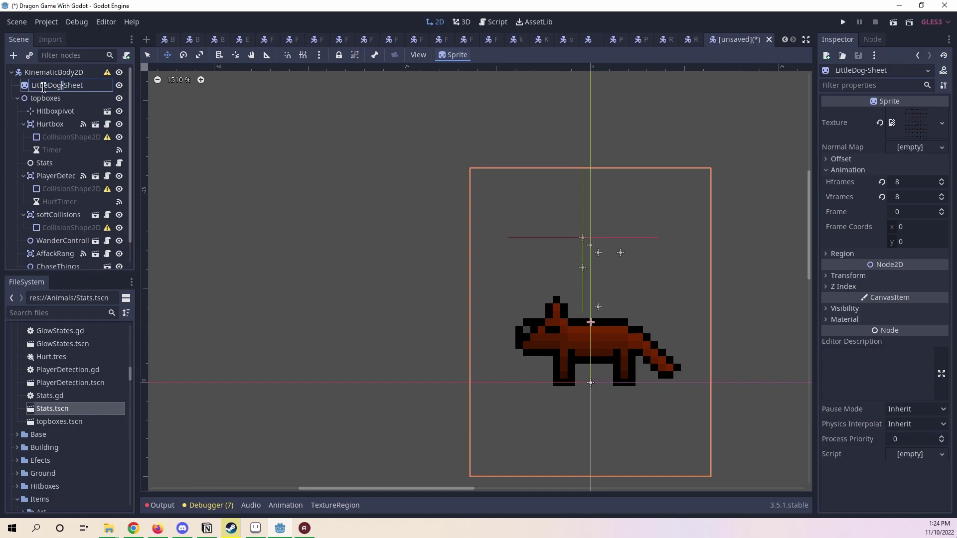
{"action": "left_click_drag", "start_coordinate": [61, 86], "coordinate": [31, 87]}
{"action": "right_click", "coordinate": [45, 86]}
{"action": "left_click", "coordinate": [76, 105]}
{"action": "left_click", "coordinate": [87, 73]}
{"action": "left_click", "coordinate": [82, 73]}
{"action": "key", "text": "ctrl+v"}
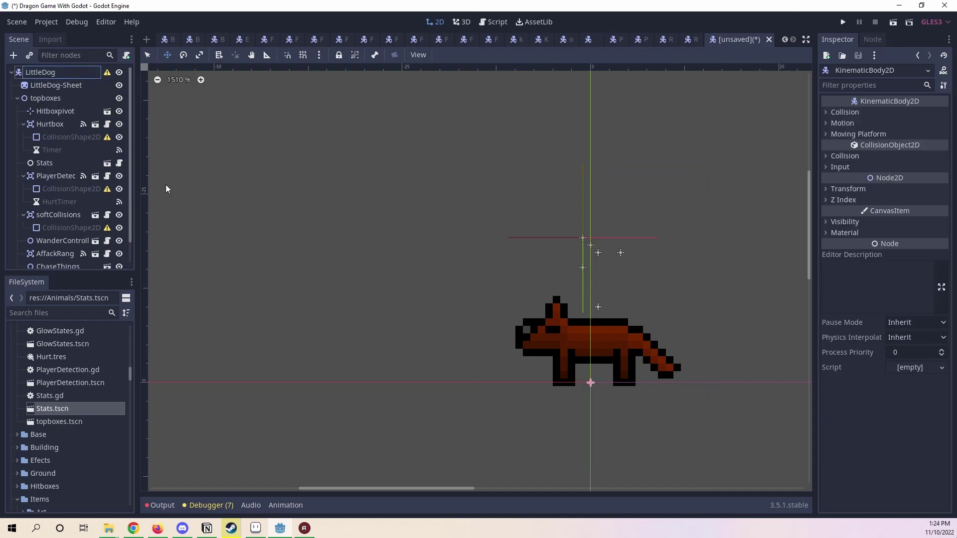
{"action": "left_click", "coordinate": [42, 72]}
{"action": "key", "text": "Return"}
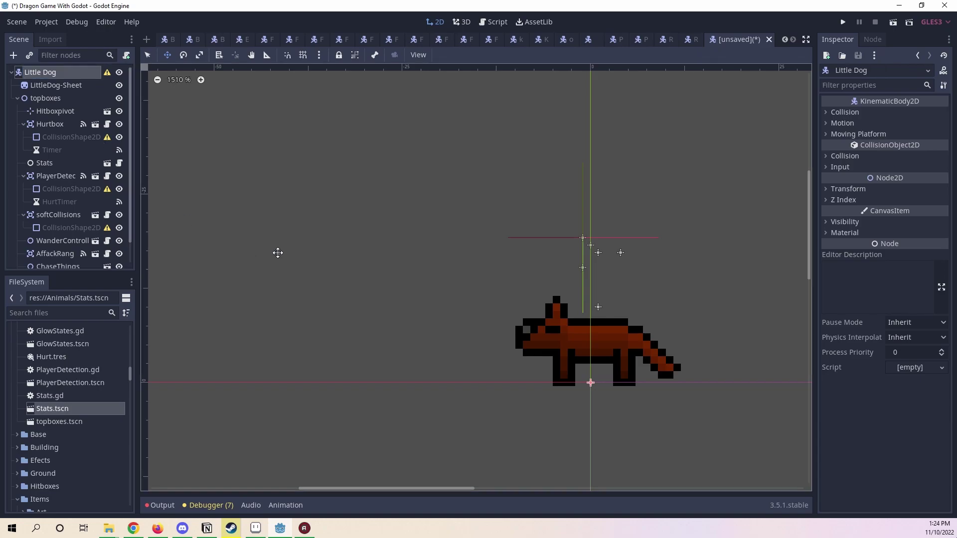
Save the scene as Little Dog.tscn within the project's Animals folder.
{"action": "key", "text": "ctrl+s"}
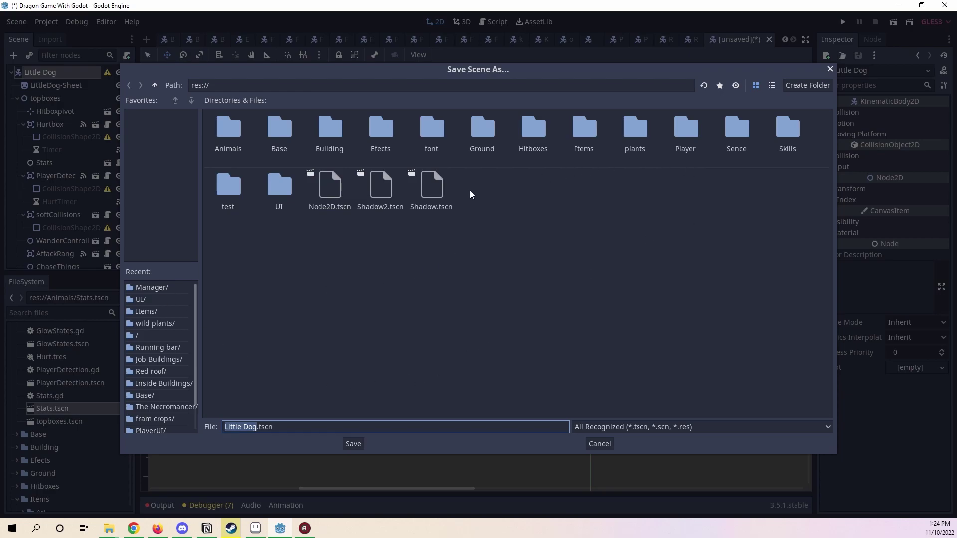
{"action": "left_click", "coordinate": [227, 127]}
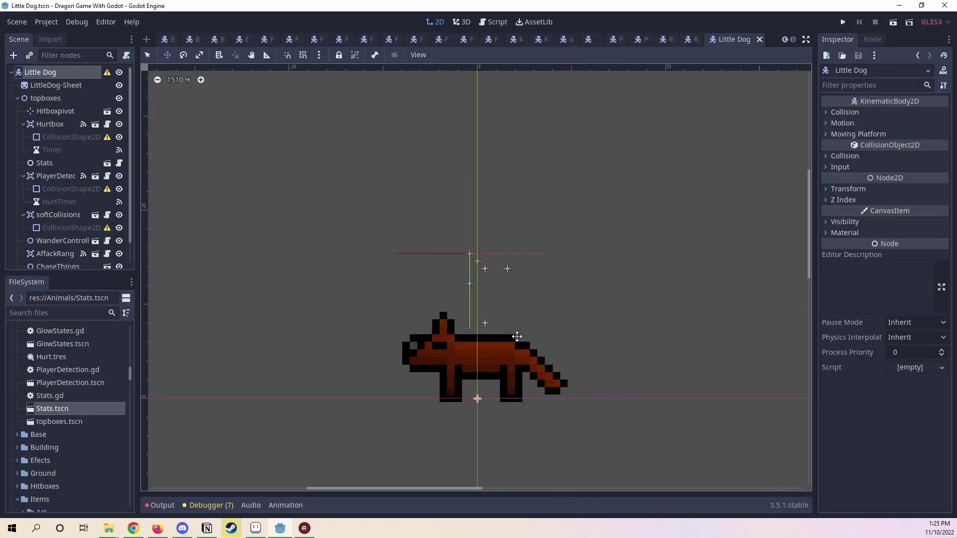
{"action": "scroll", "coordinate": [517, 337], "scroll_direction": "up", "scroll_amount": 1}
{"action": "left_click_drag", "start_coordinate": [517, 338], "coordinate": [596, 246]}
{"action": "key", "text": "ctrl+s"}
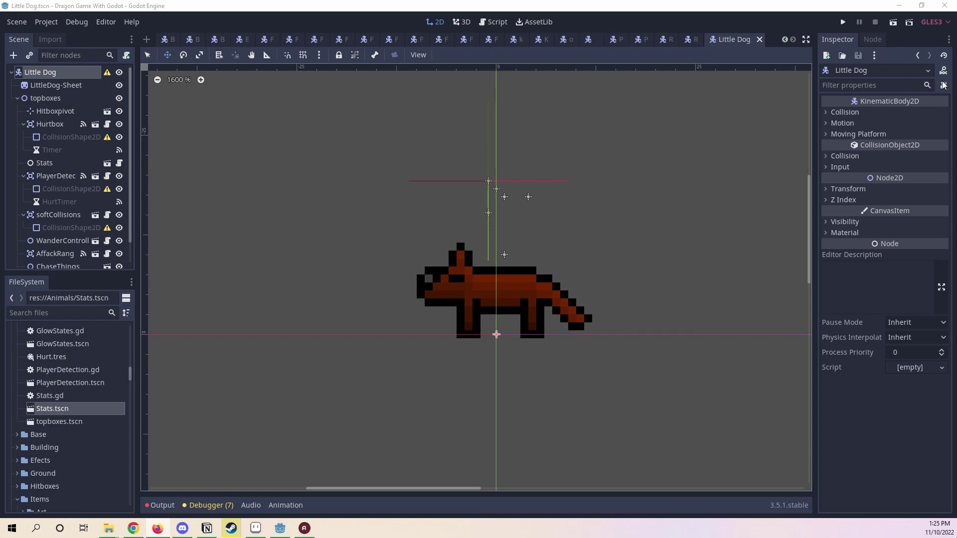
{"action": "left_click", "coordinate": [706, 22]}
{"action": "mouse_move", "coordinate": [607, 206]}
{"action": "left_mouse_down"}
{"action": "mouse_move", "coordinate": [703, 231]}
{"action": "mouse_move", "coordinate": [604, 222]}
{"action": "left_mouse_up"}
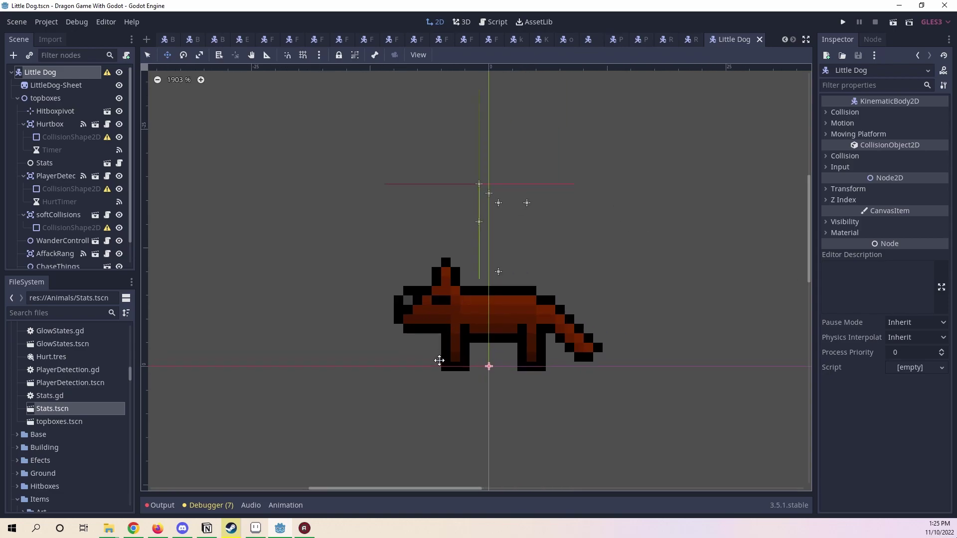
{"action": "scroll", "coordinate": [720, 288], "scroll_direction": "up", "scroll_amount": 1}
{"action": "scroll", "coordinate": [717, 234], "scroll_direction": "down", "scroll_amount": 2}
{"action": "scroll", "coordinate": [700, 241], "scroll_direction": "up", "scroll_amount": 1}
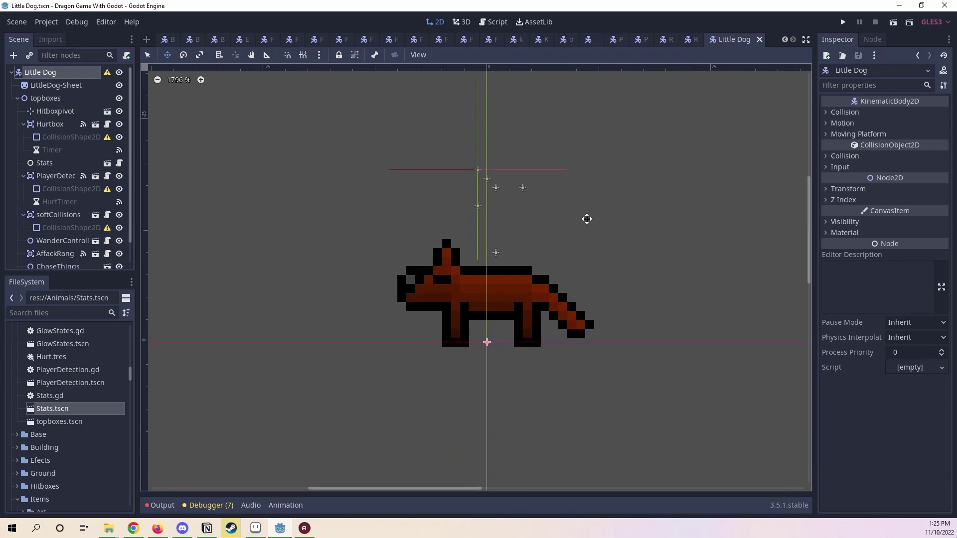
{"action": "scroll", "coordinate": [494, 234], "scroll_direction": "up", "scroll_amount": 1}
Enable editable children on the AffackRange node inside topboxes.
{"action": "left_click", "coordinate": [77, 99]}
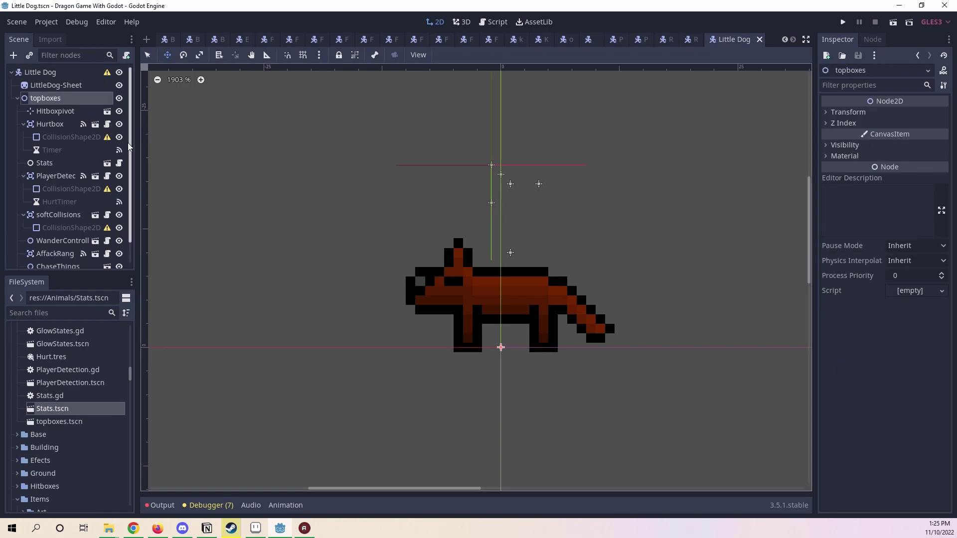
{"action": "scroll", "coordinate": [90, 160], "scroll_direction": "down", "scroll_amount": 1}
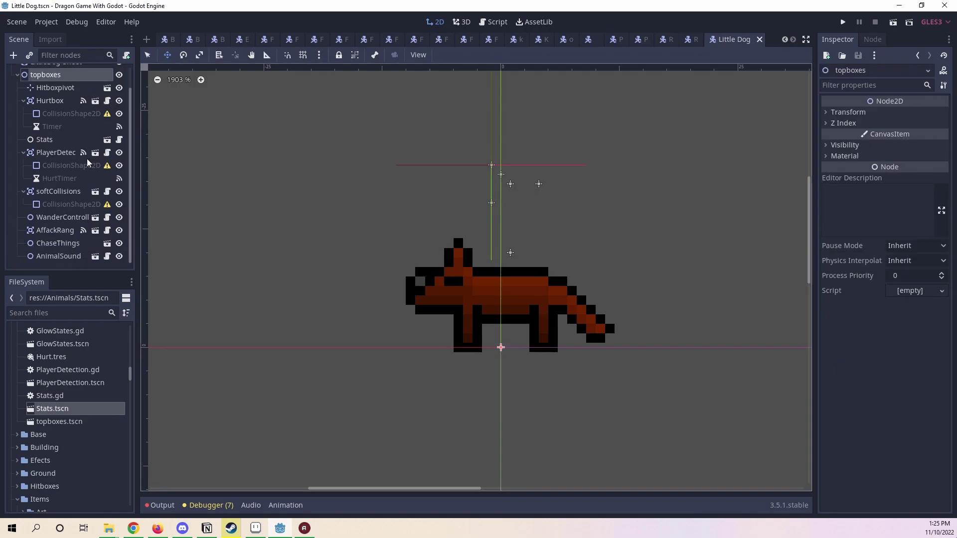
{"action": "left_click", "coordinate": [59, 232]}
{"action": "right_click", "coordinate": [59, 231]}
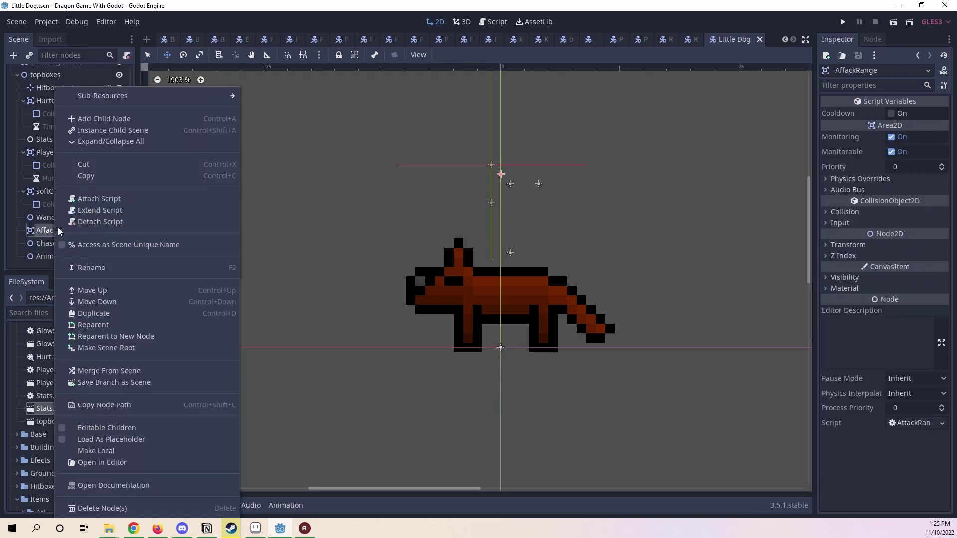
{"action": "left_click", "coordinate": [120, 430]}
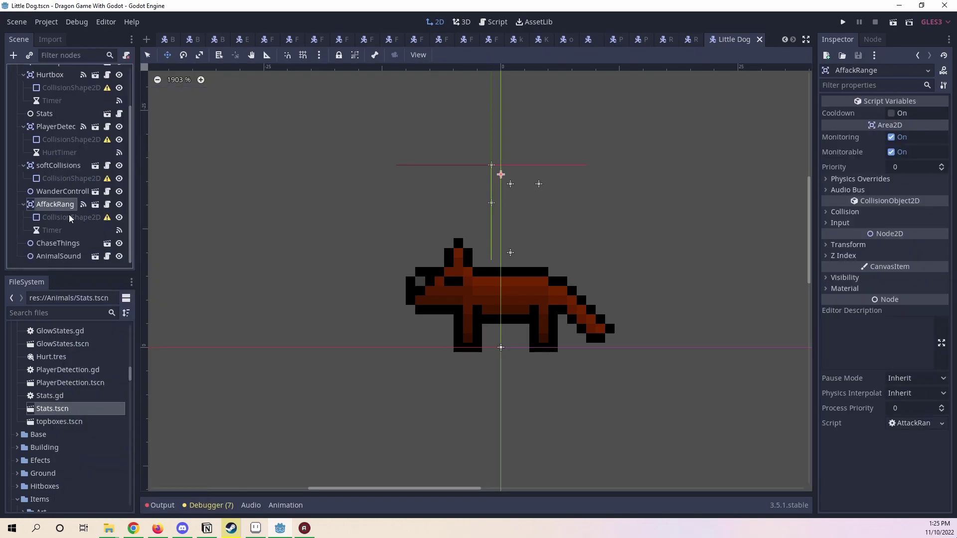
Inspect the AnimalSound node's properties and select the Little Dog root node.
{"action": "left_click", "coordinate": [69, 258]}
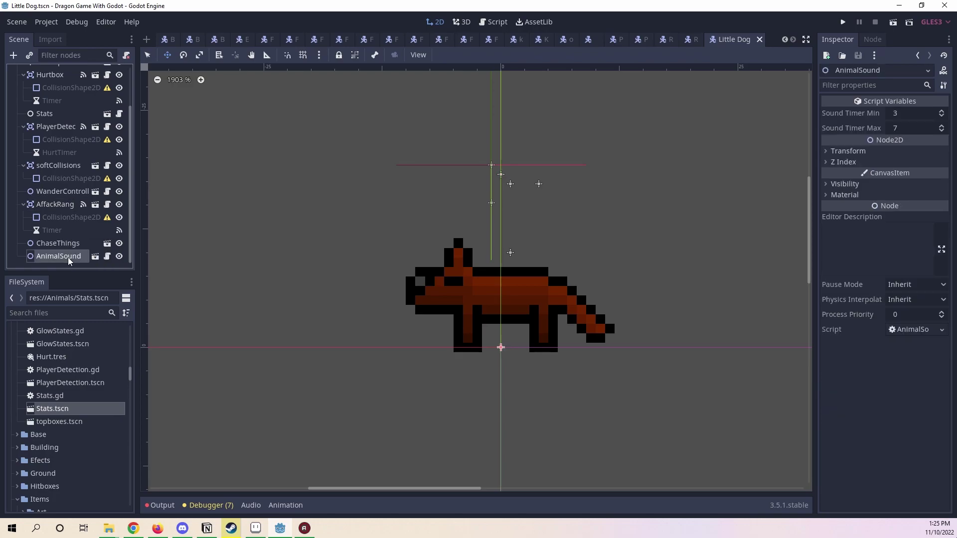
{"action": "scroll", "coordinate": [68, 260], "scroll_direction": "up", "scroll_amount": 3}
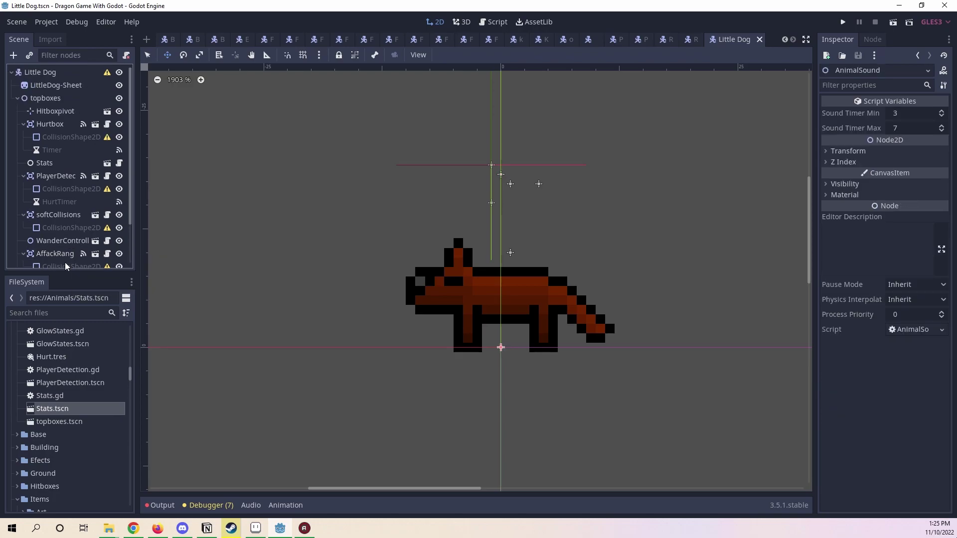
{"action": "left_click", "coordinate": [34, 72]}
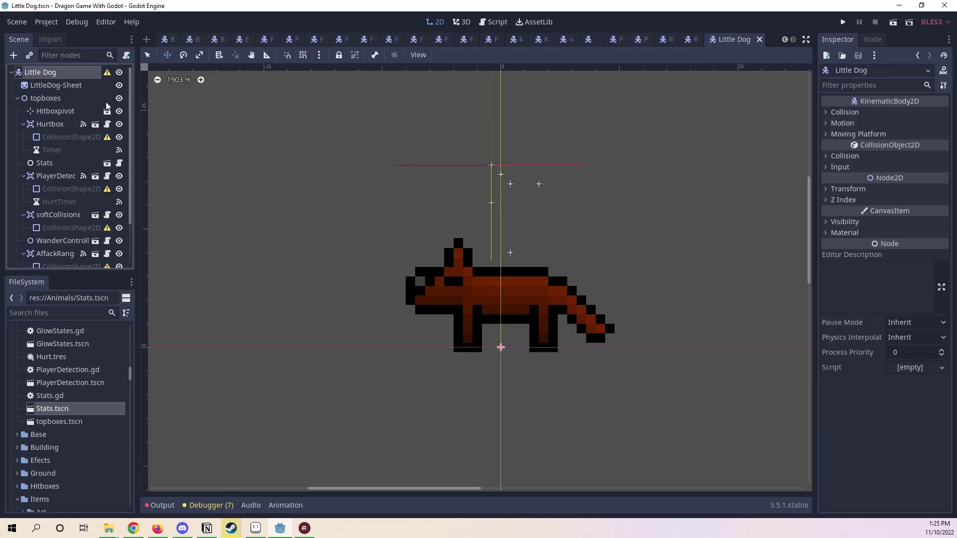